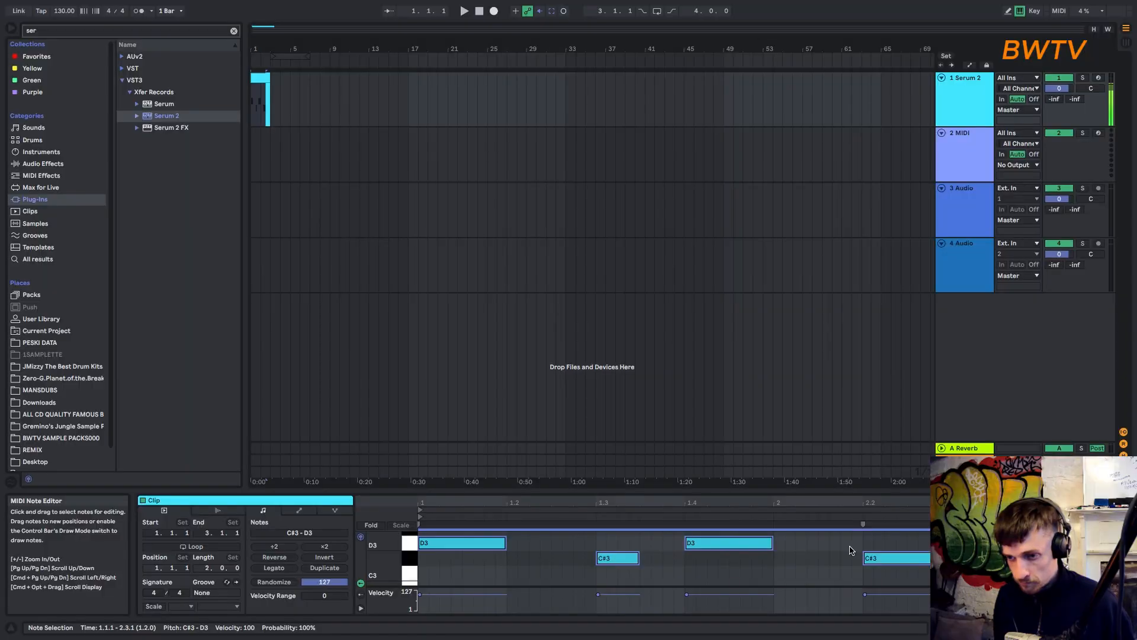
- Transpose the clip's selected notes down to D#0 and D0 and play the pattern
{"action": "key", "text": "shift+Down"}
{"action": "key", "text": "shift+Down"}
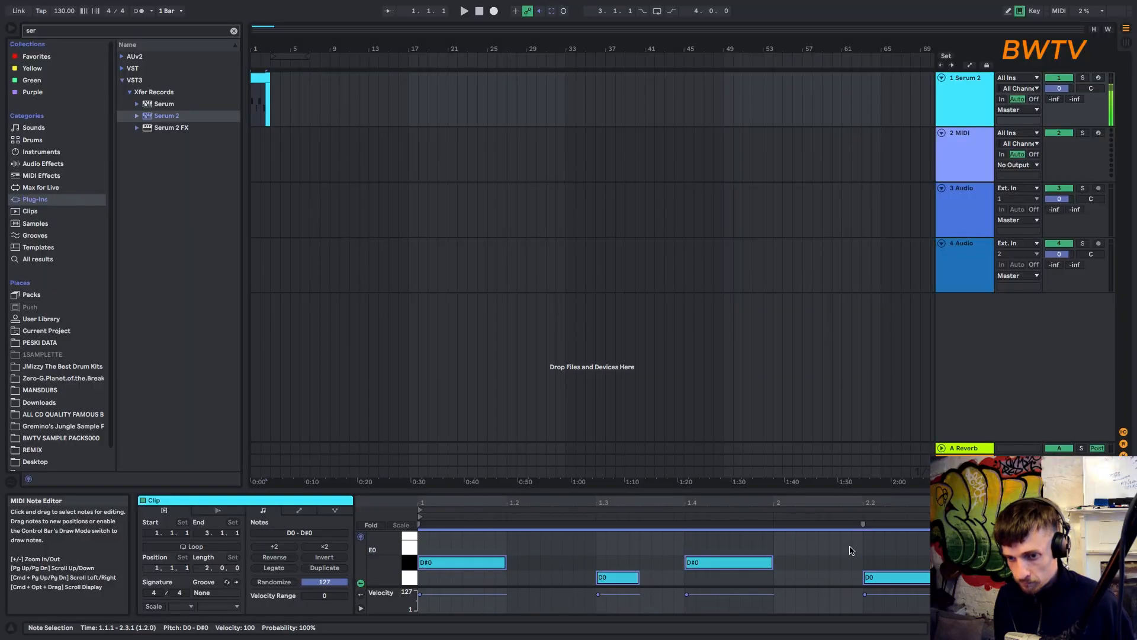
{"action": "key", "text": "space"}
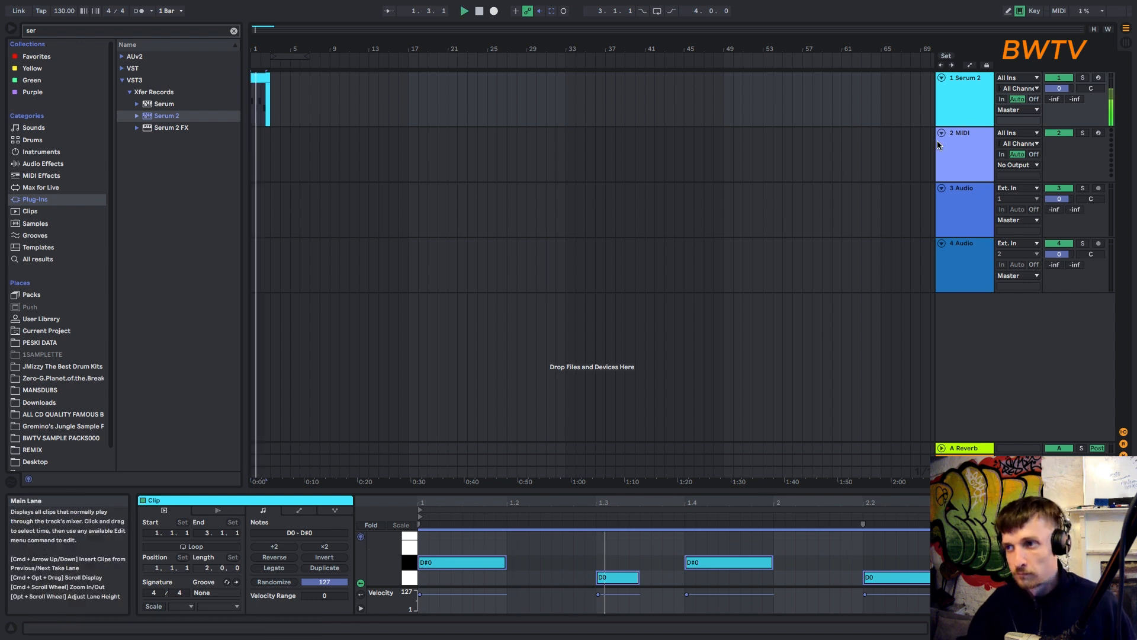
- Route LFO 1 to Main Tuning with an amount of about -2% and extend the LFO curve's end point to the end of the cycle
{"action": "left_click", "coordinate": [951, 101]}
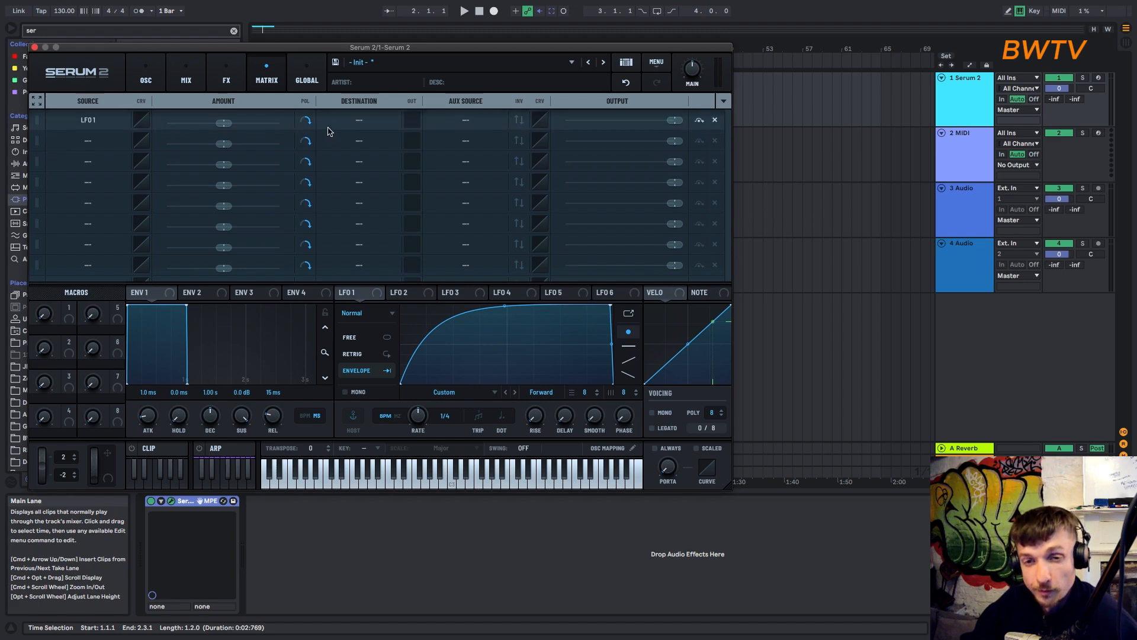
{"action": "left_click", "coordinate": [361, 120]}
{"action": "left_click", "coordinate": [373, 335]}
{"action": "left_click_drag", "start_coordinate": [610, 305], "coordinate": [619, 303]}
{"action": "left_click_drag", "start_coordinate": [227, 121], "coordinate": [225, 123]}
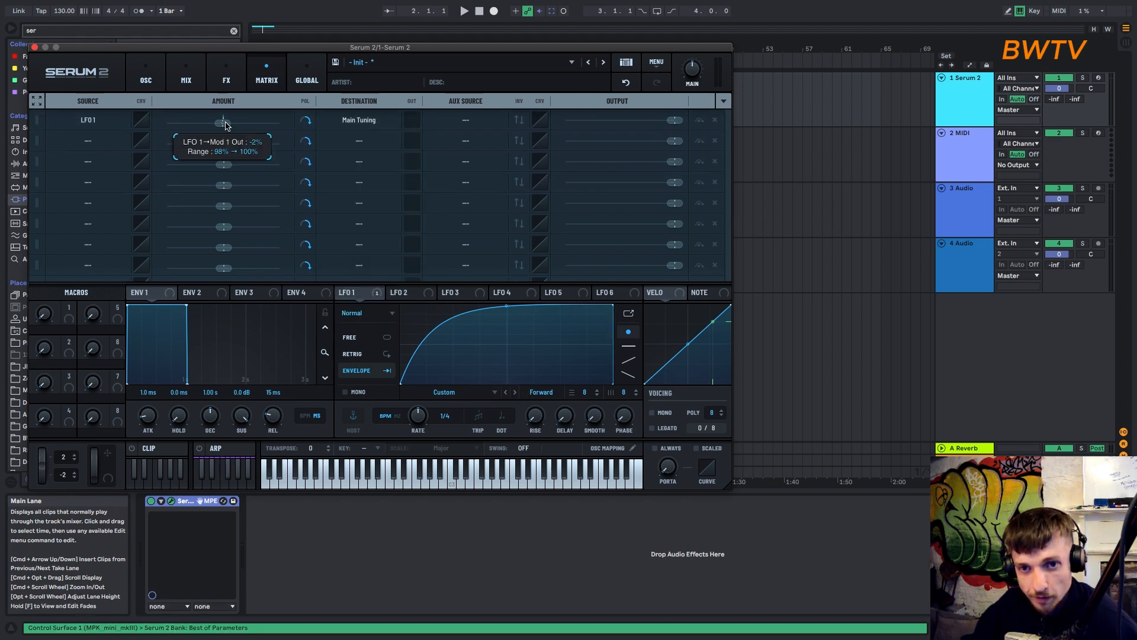
- Load the S2 Tables analog wavetable 808 Kick into oscillator A and set its phase randomness to 0
{"action": "left_click", "coordinate": [145, 74]}
{"action": "left_click", "coordinate": [149, 115]}
{"action": "key", "text": "space"}
{"action": "mouse_move", "coordinate": [201, 130]}
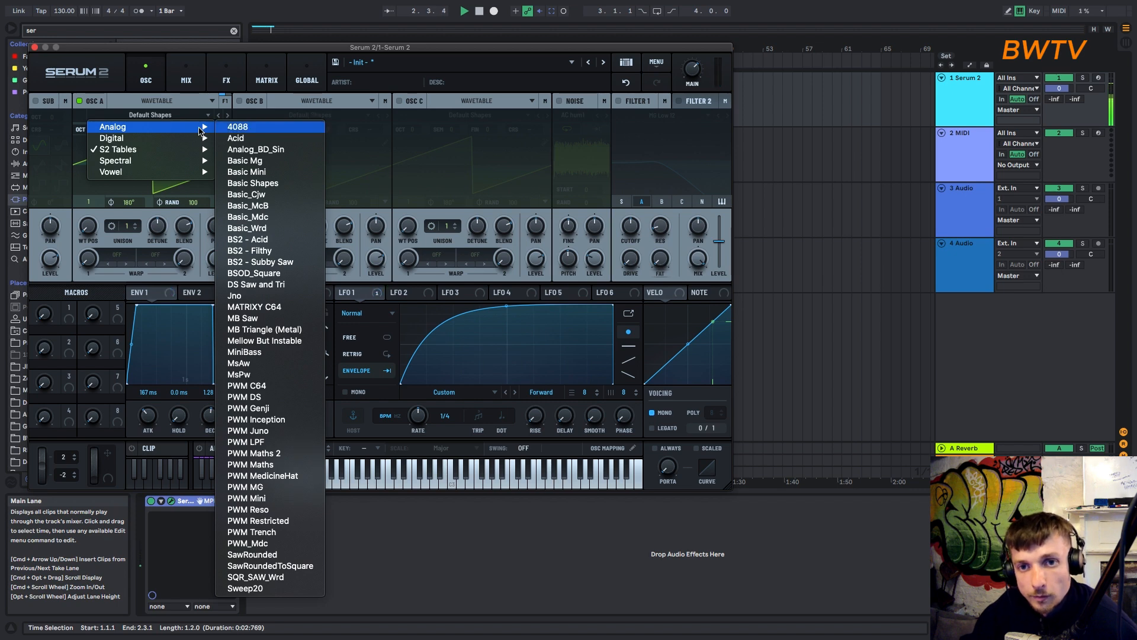
{"action": "mouse_move", "coordinate": [119, 149]}
{"action": "mouse_move", "coordinate": [249, 150]}
{"action": "left_click", "coordinate": [346, 22]}
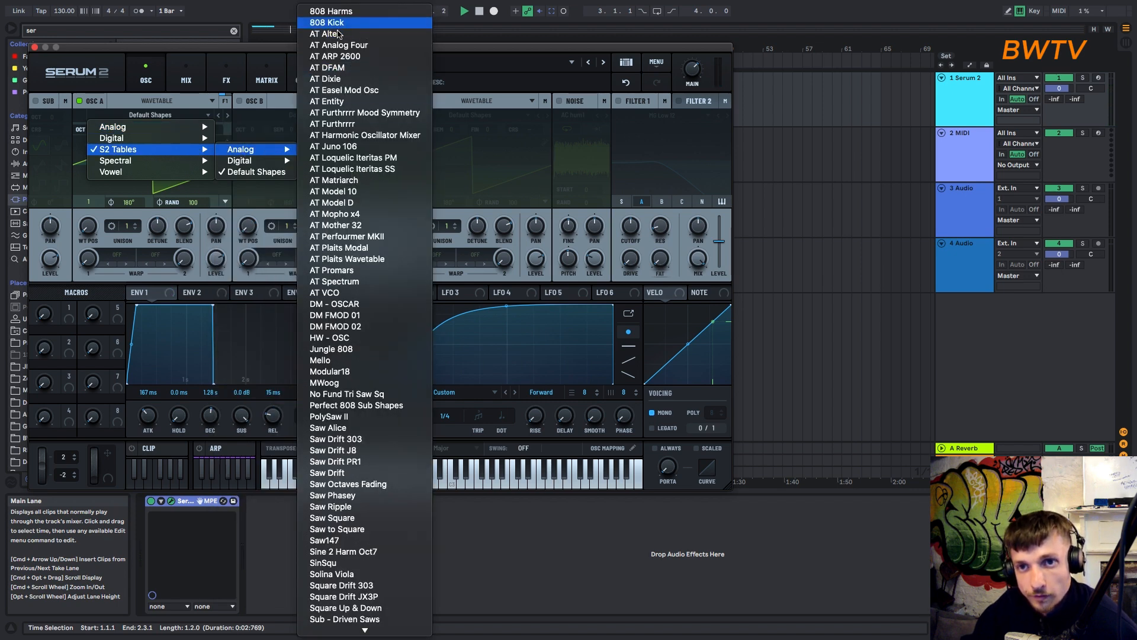
{"action": "key", "text": "space"}
{"action": "key", "text": "space"}
{"action": "left_click_drag", "start_coordinate": [199, 206], "coordinate": [188, 379]}
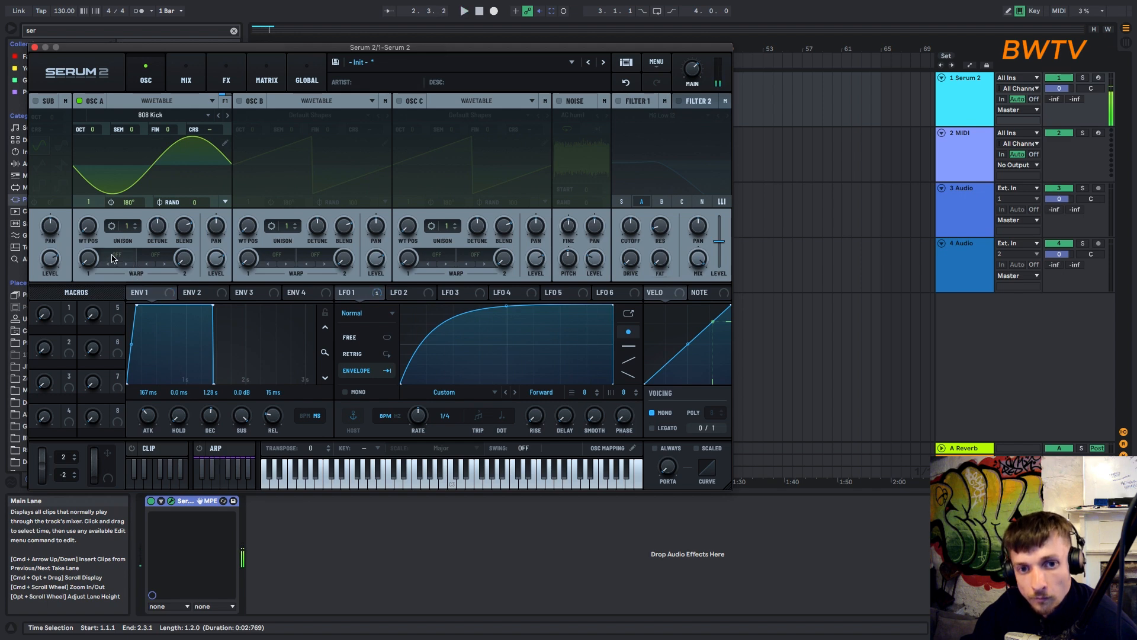
- Set oscillator A's first warp mode to PD (B)
{"action": "left_click", "coordinate": [113, 259]}
{"action": "mouse_move", "coordinate": [131, 337]}
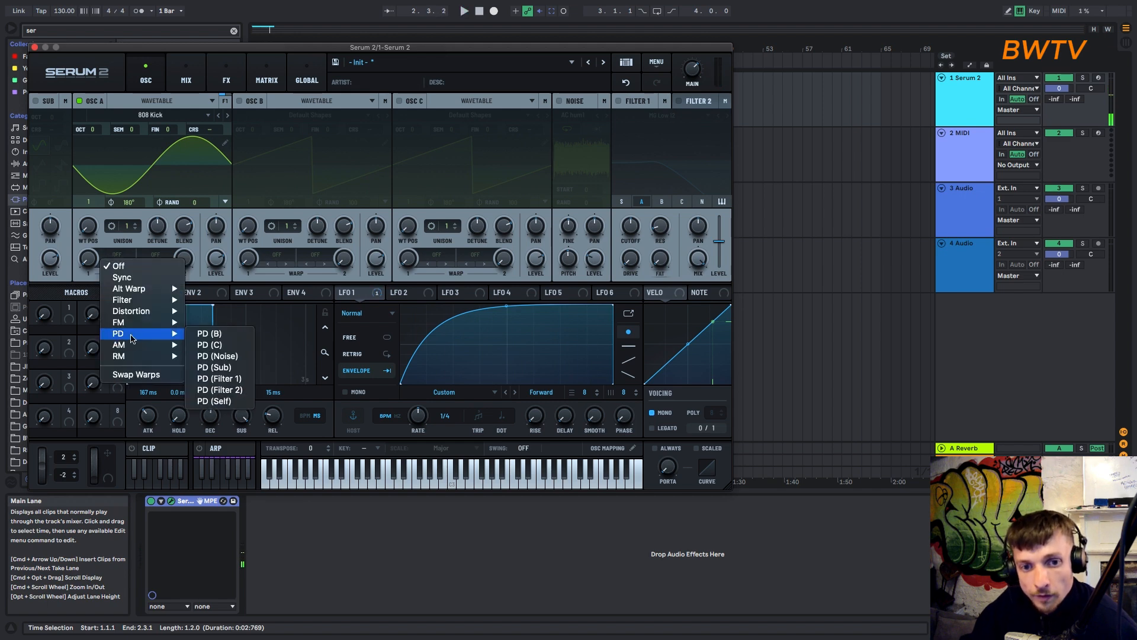
{"action": "left_click", "coordinate": [201, 333]}
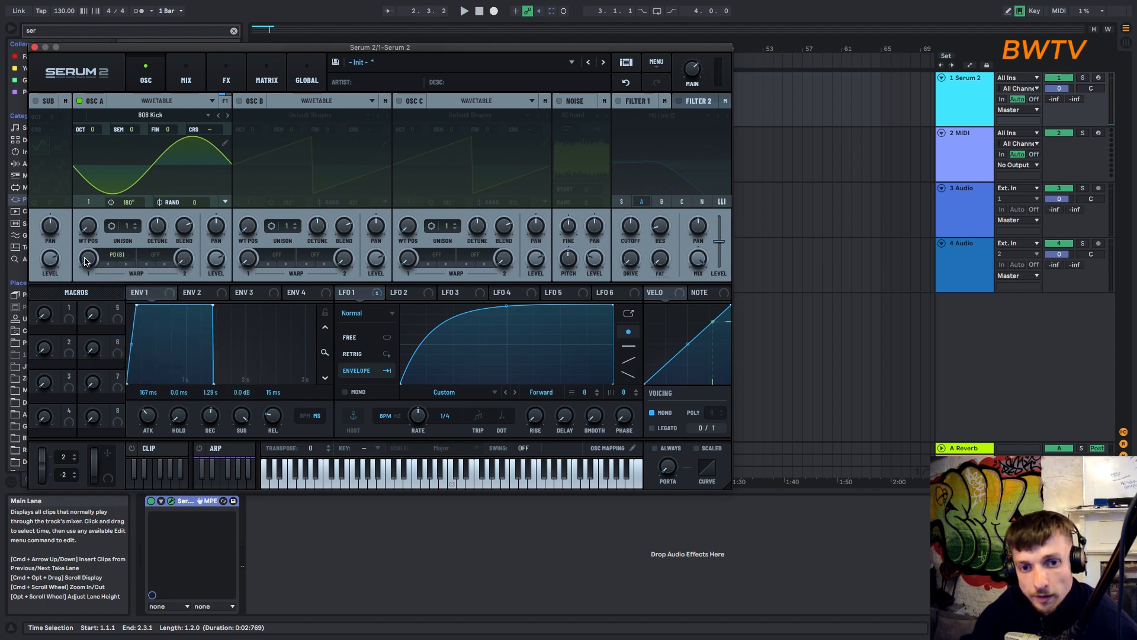
- Enable oscillator B with the 808 Kick wavetable and set its phase randomness to 0
{"action": "left_click", "coordinate": [239, 102]}
{"action": "left_click", "coordinate": [310, 115]}
{"action": "mouse_move", "coordinate": [355, 149]}
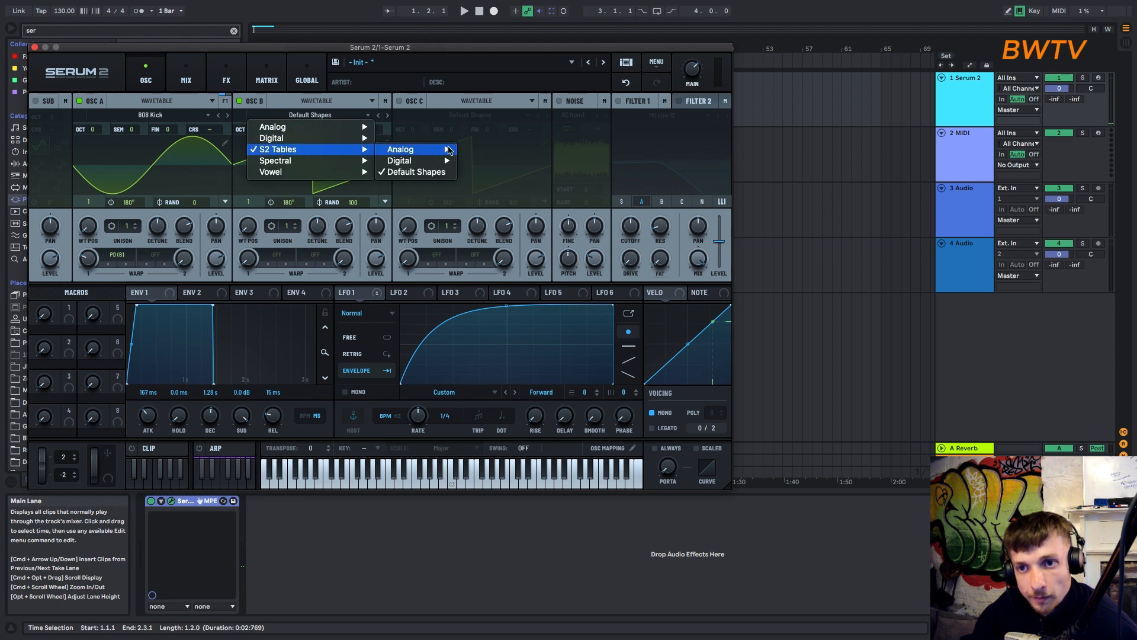
{"action": "mouse_move", "coordinate": [448, 150]}
{"action": "left_click", "coordinate": [486, 23]}
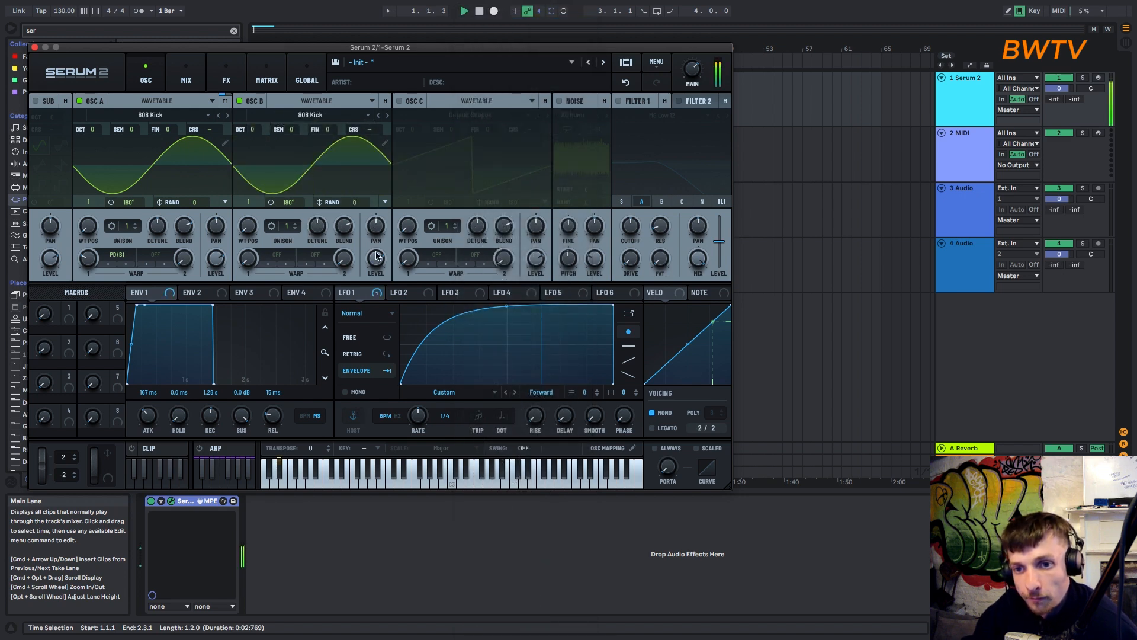
{"action": "mouse_move", "coordinate": [88, 270]}
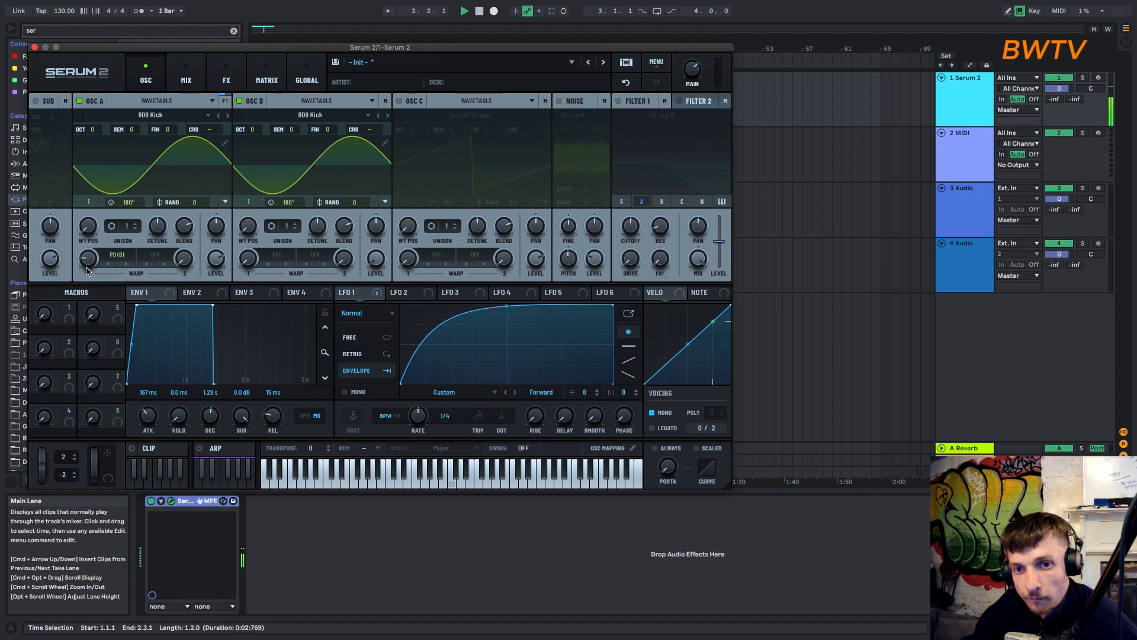
- Filter oscillators A and B through Filter 1 as MG Low 18 with a lowered cutoff, and raise the main level slightly
{"action": "left_click", "coordinate": [619, 102]}
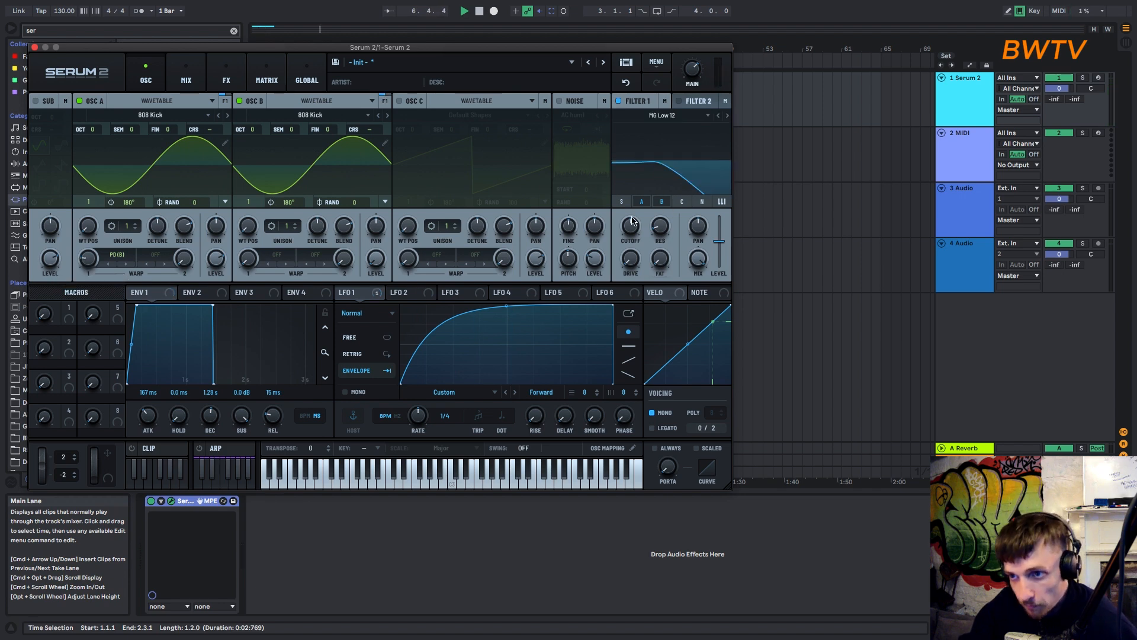
{"action": "left_click_drag", "start_coordinate": [631, 225], "coordinate": [629, 245]}
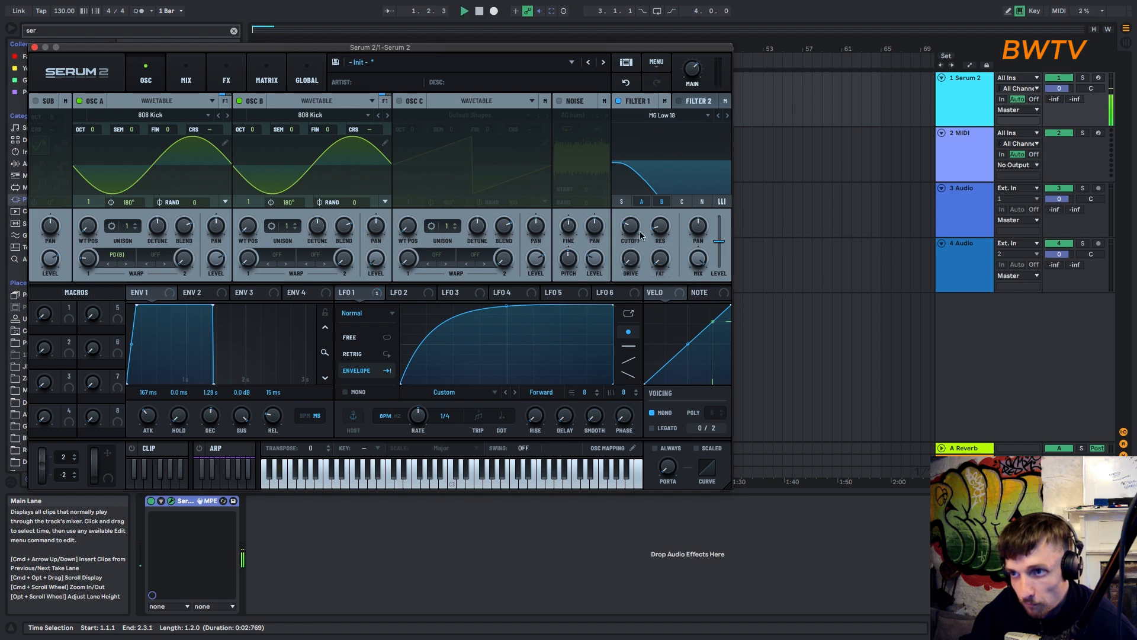
{"action": "left_click_drag", "start_coordinate": [689, 71], "coordinate": [689, 62]}
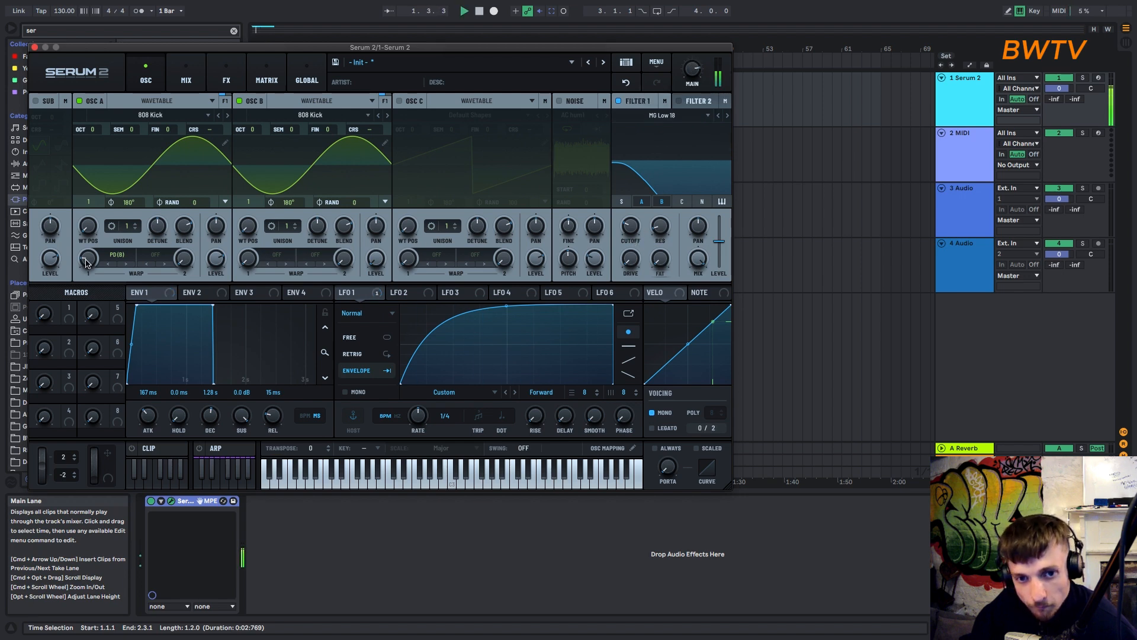
{"action": "mouse_move", "coordinate": [90, 261]}
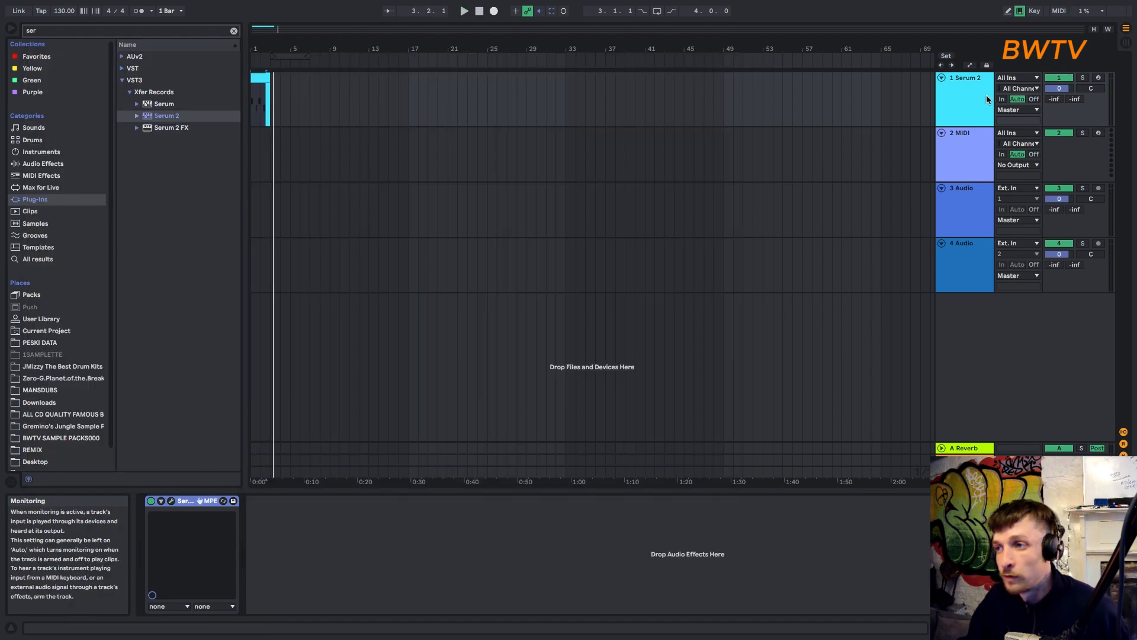
- Duplicate the Serum 2 track and load the Square Drift 303 wavetable into the duplicate's oscillator B
{"action": "left_click", "coordinate": [983, 101]}
{"action": "key", "text": "ctrl+d"}
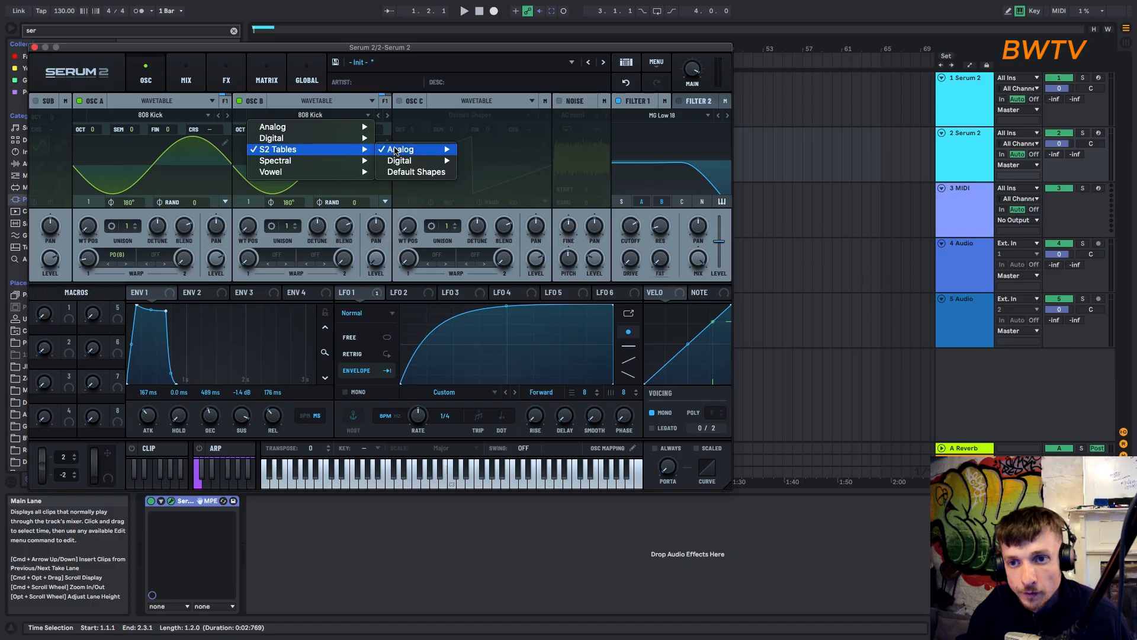
{"action": "mouse_move", "coordinate": [396, 153]}
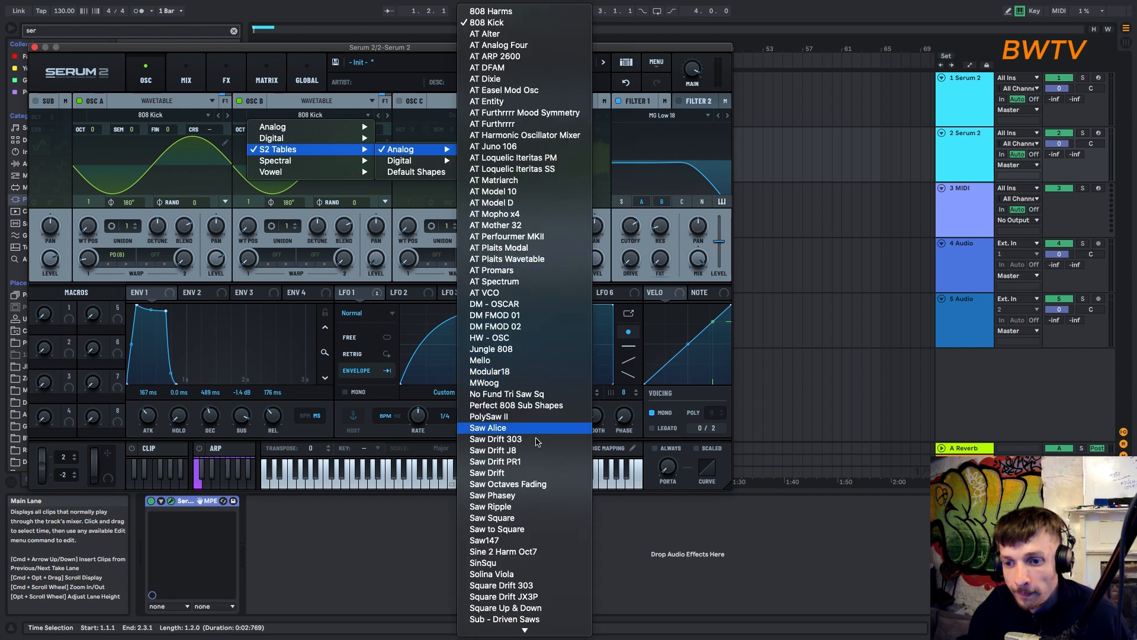
{"action": "left_click", "coordinate": [512, 580]}
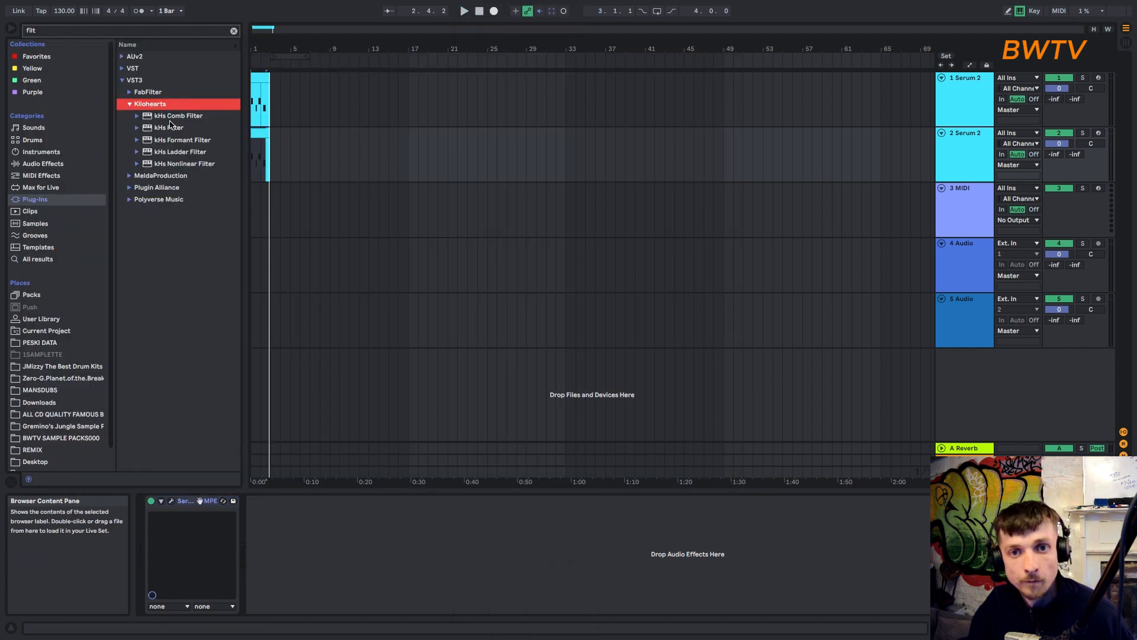
- Add kHs Filter to the duplicated track, switch it to high-pass and adjust its cutoff during playback
{"action": "left_click", "coordinate": [170, 128]}
{"action": "left_click", "coordinate": [83, 159]}
{"action": "key", "text": "space"}
{"action": "left_click_drag", "start_coordinate": [57, 202], "coordinate": [57, 210]}
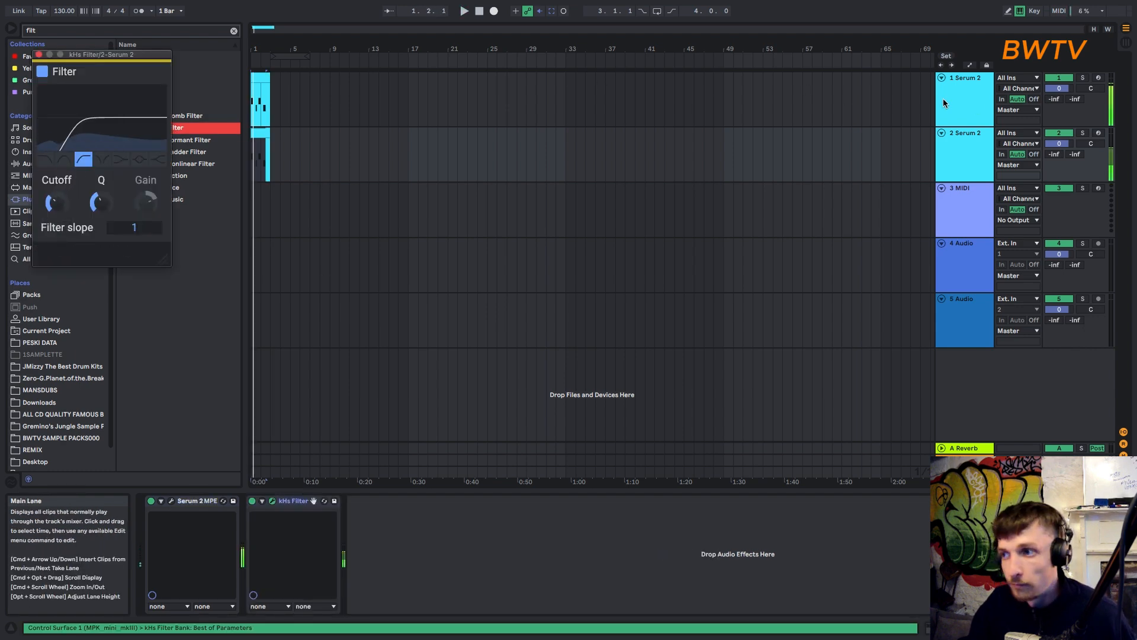
- Solo the second Serum 2 track and audition it while adjusting oscillator B's level
{"action": "left_click", "coordinate": [1083, 133]}
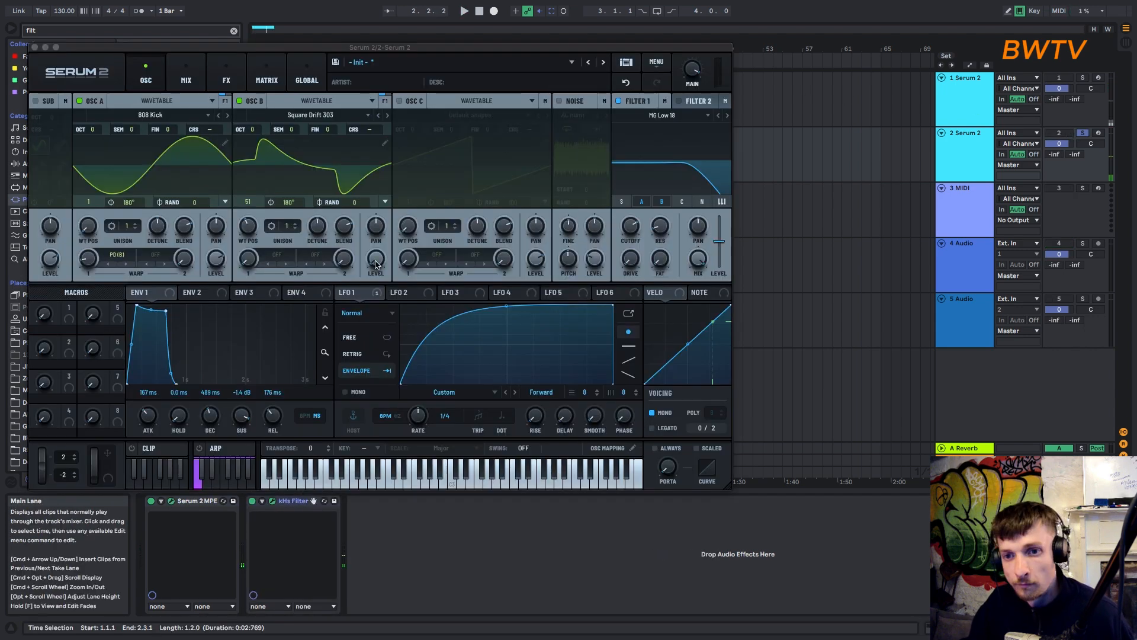
{"action": "left_click", "coordinate": [376, 264]}
{"action": "key", "text": "space"}
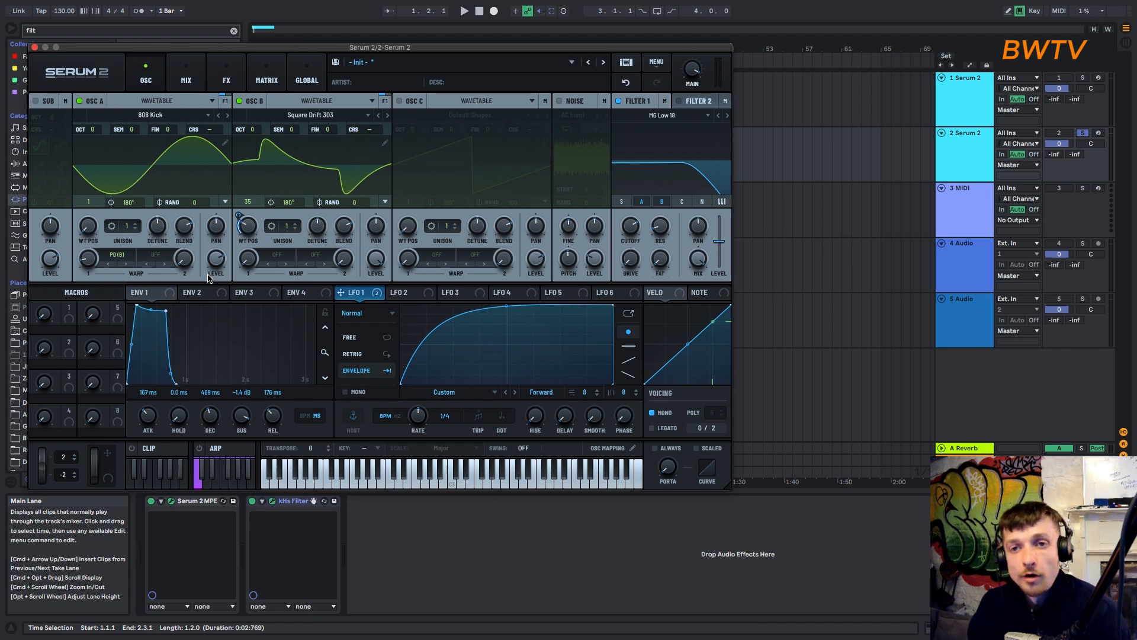
{"action": "left_click", "coordinate": [312, 116]}
{"action": "mouse_move", "coordinate": [302, 154]}
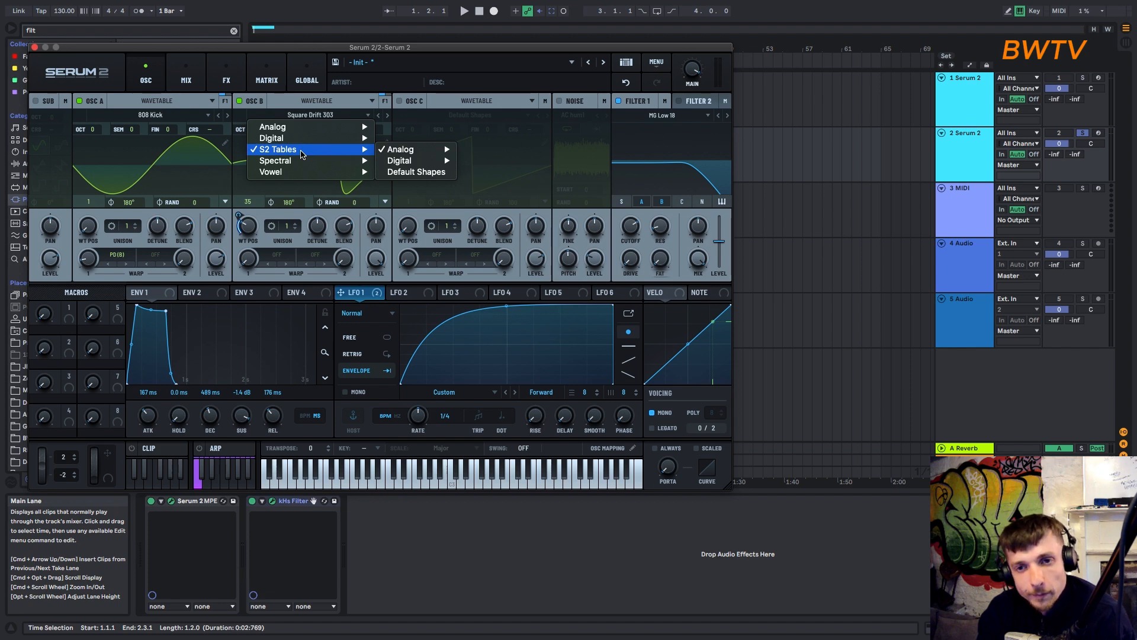
{"action": "left_click", "coordinate": [275, 189]}
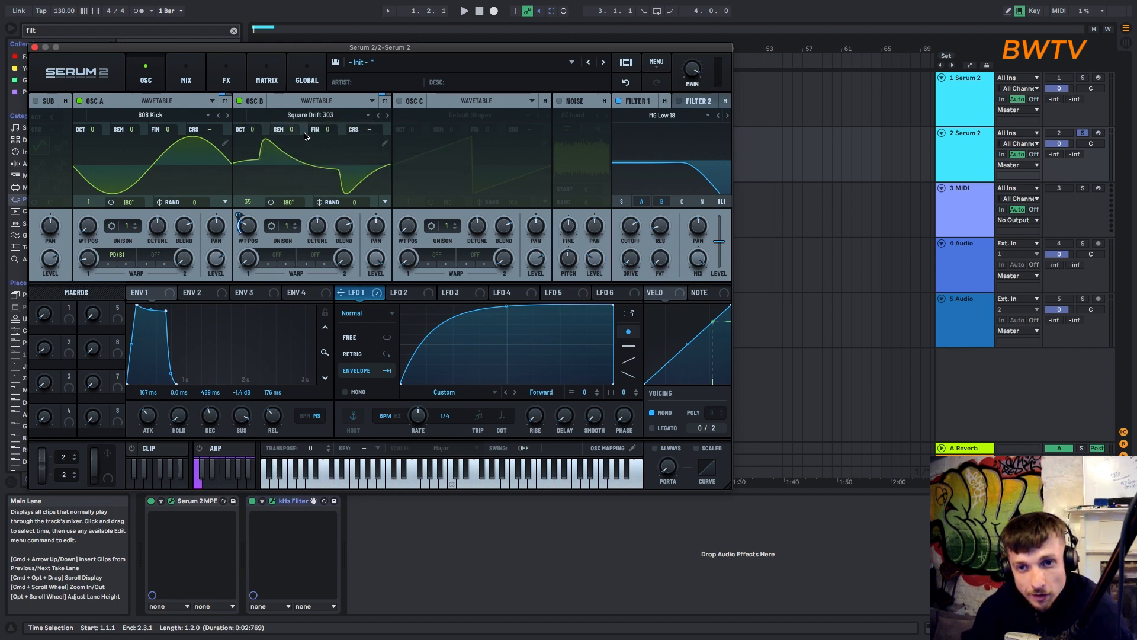
- Switch oscillator B to the Square Drift JX3P wavetable and set its wavetable position to 48
{"action": "left_click_drag", "start_coordinate": [248, 237], "coordinate": [246, 276]}
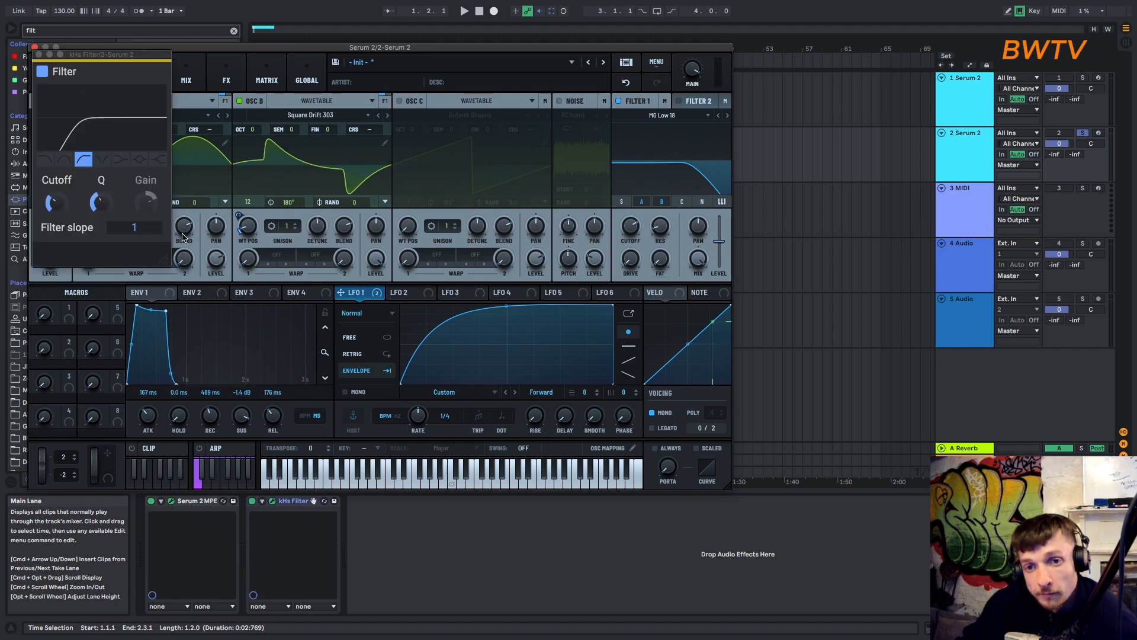
{"action": "left_click", "coordinate": [388, 117]}
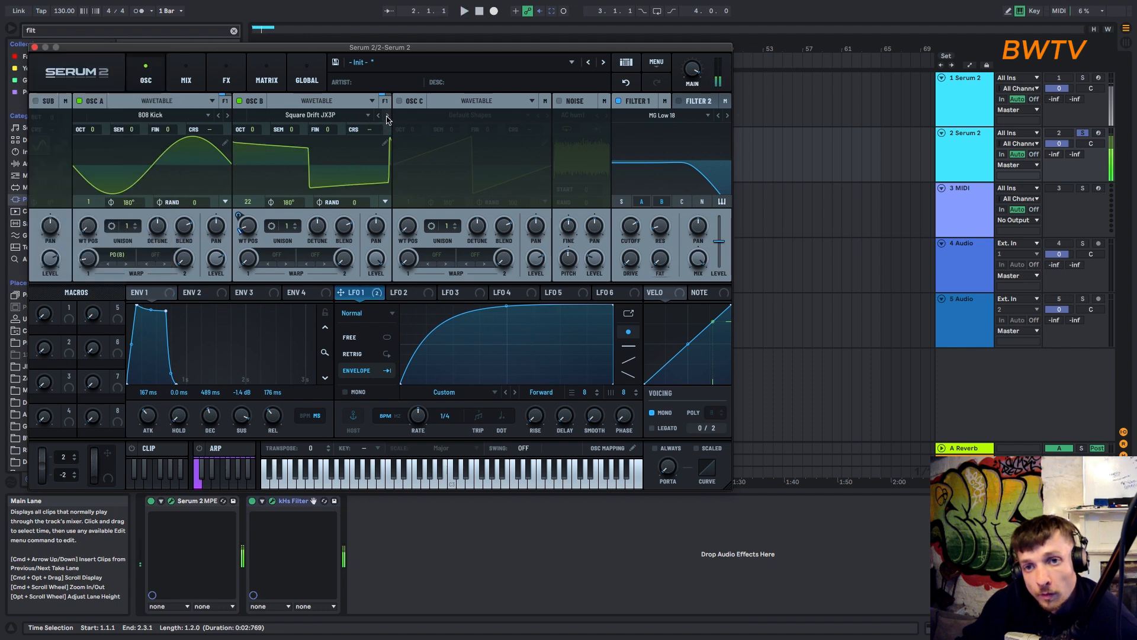
{"action": "mouse_move", "coordinate": [247, 226]}
{"action": "left_mouse_down"}
{"action": "mouse_move", "coordinate": [247, 139]}
{"action": "mouse_move", "coordinate": [248, 216]}
{"action": "left_mouse_up"}
{"action": "left_click", "coordinate": [401, 297]}
{"action": "left_click", "coordinate": [364, 296]}
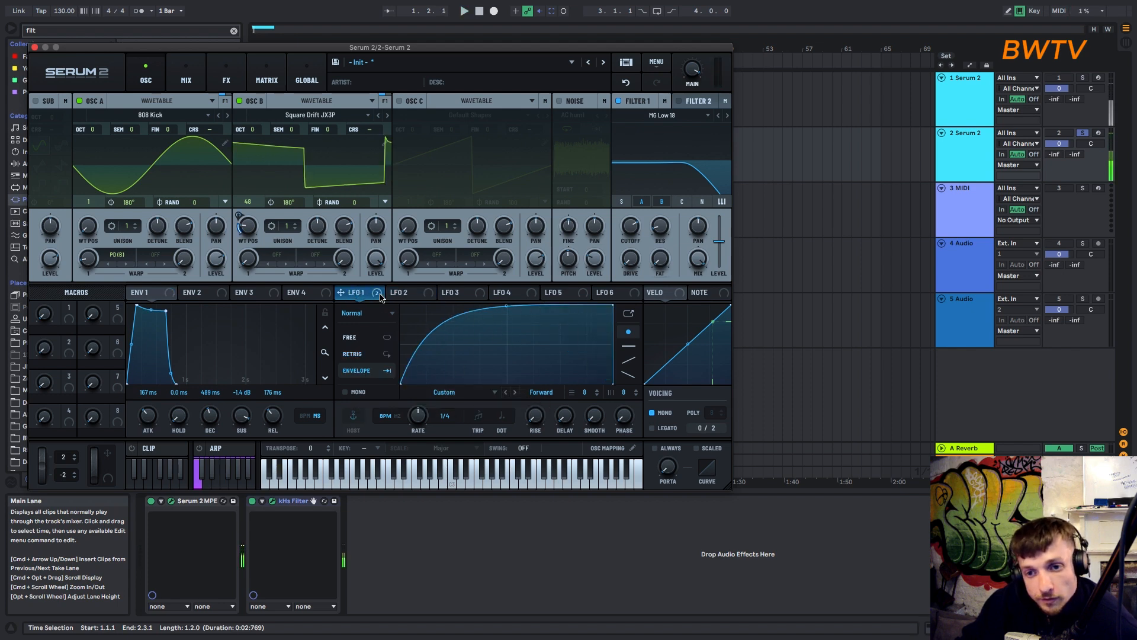
- Assign LFO 2 to Filter 1's cutoff, set the cutoff to 8 Hz and audition the modulation
{"action": "left_click", "coordinate": [401, 293]}
{"action": "left_click_drag", "start_coordinate": [392, 293], "coordinate": [628, 272]}
{"action": "key", "text": "space"}
{"action": "key", "text": "space"}
{"action": "key", "text": "space"}
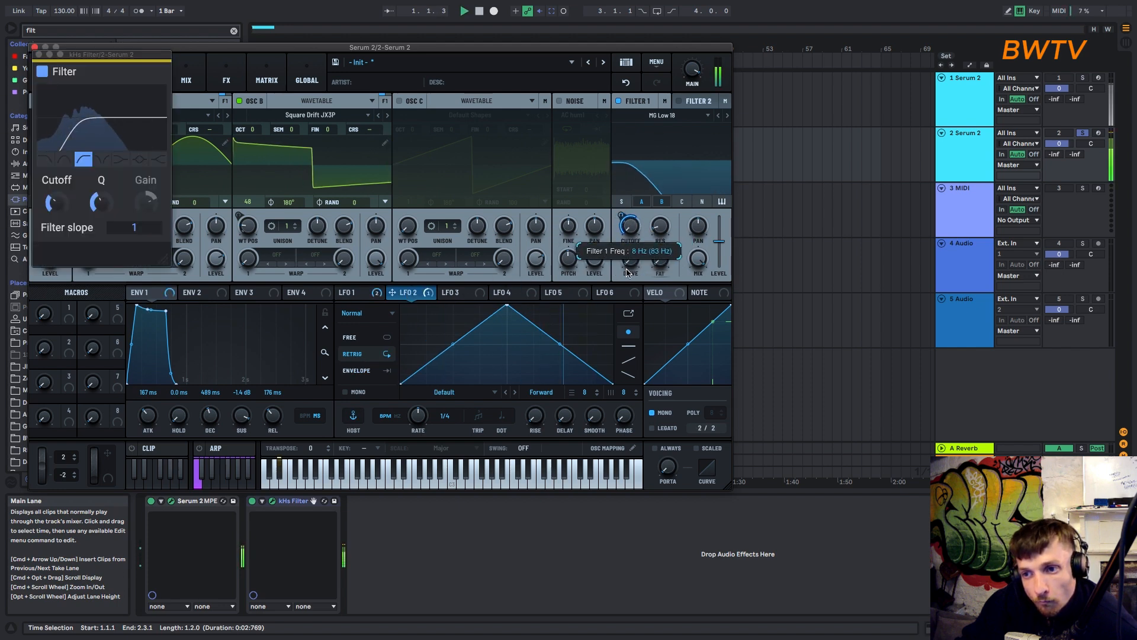
- Move LFO 2's peak to about three quarters of its cycle and set envelope 1's release to 842 ms
{"action": "left_click", "coordinate": [355, 292]}
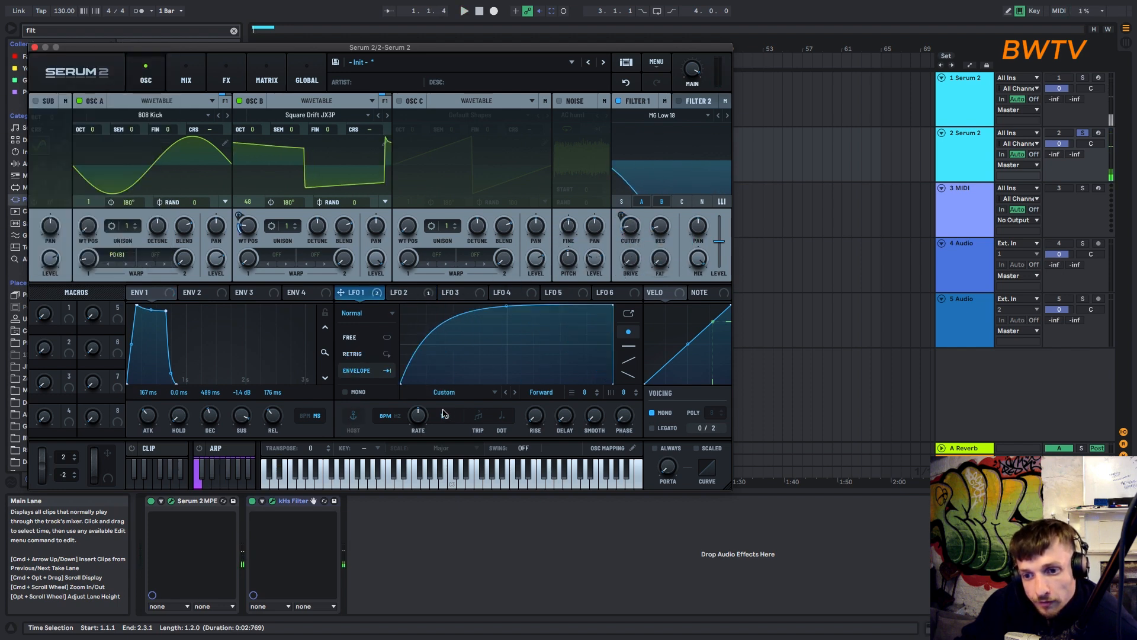
{"action": "left_click", "coordinate": [406, 293]}
{"action": "left_click_drag", "start_coordinate": [507, 306], "coordinate": [562, 284]}
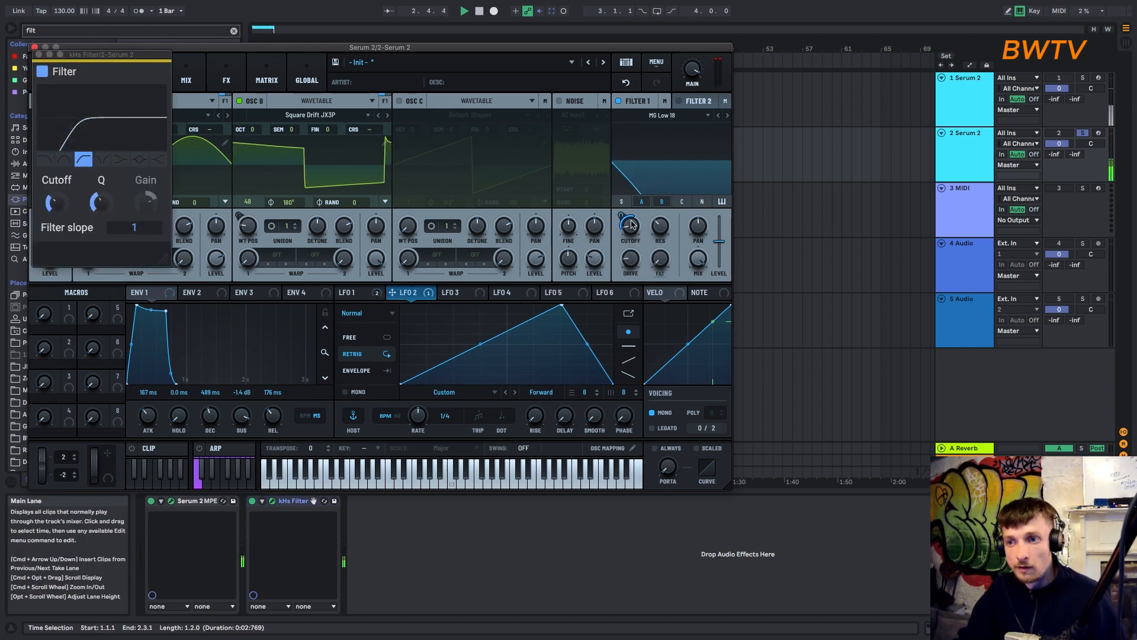
{"action": "left_click_drag", "start_coordinate": [272, 413], "coordinate": [275, 388]}
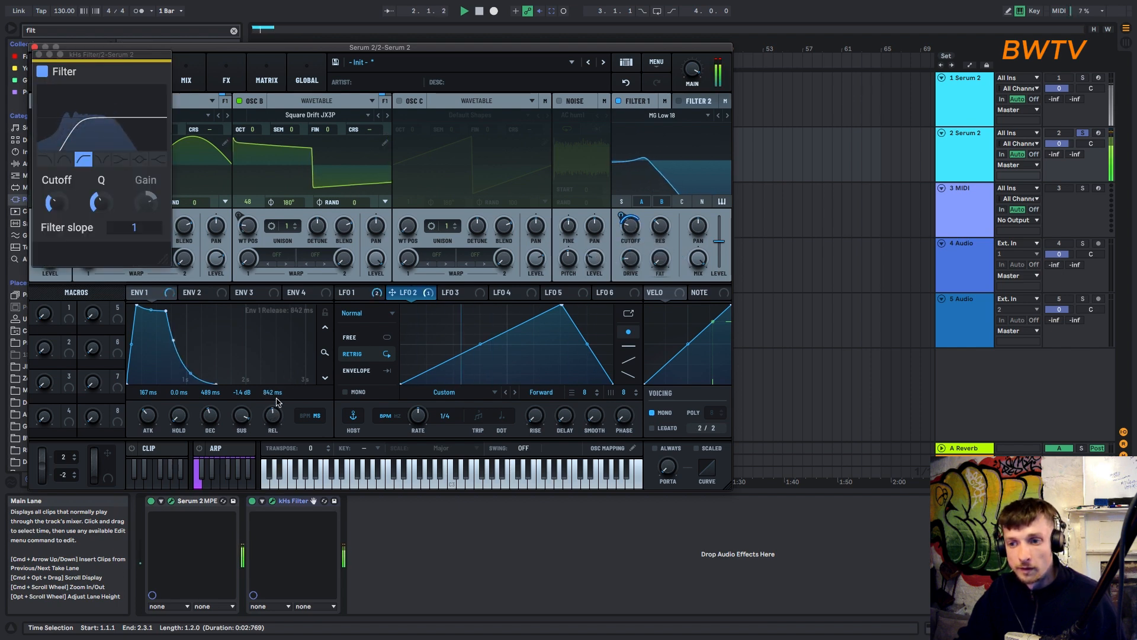
- Set LFO 2 to Envelope mode and reshape it with a peak at about a quarter and a curved decay ending above zero
{"action": "left_click", "coordinate": [353, 371]}
{"action": "left_click_drag", "start_coordinate": [559, 308], "coordinate": [454, 295]}
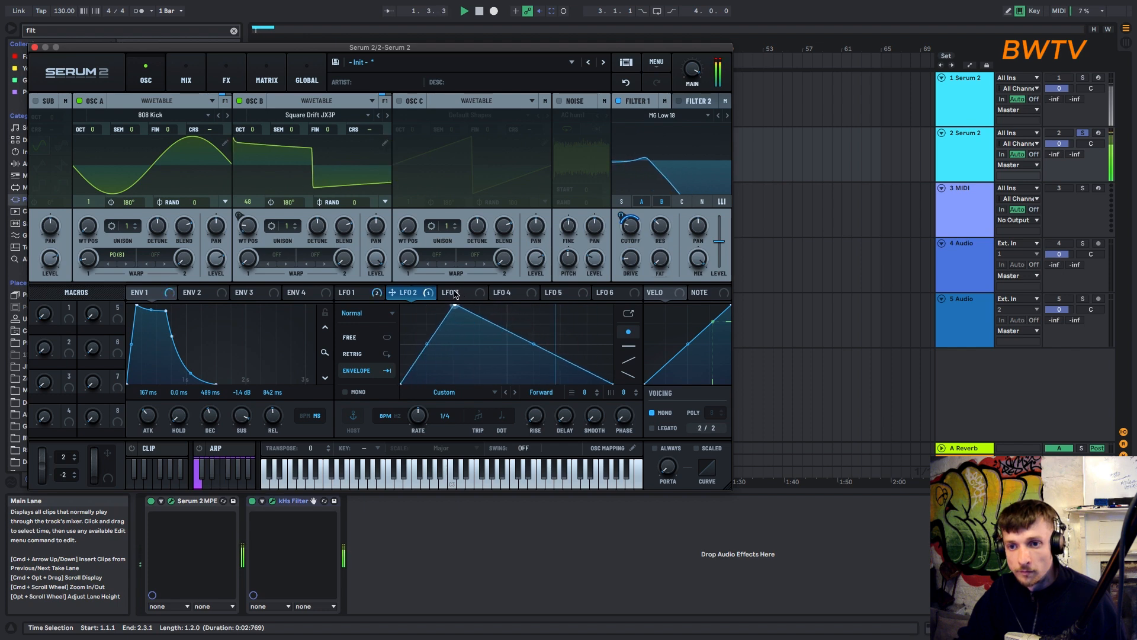
{"action": "left_click_drag", "start_coordinate": [534, 344], "coordinate": [605, 356]}
{"action": "double_click", "coordinate": [559, 372]}
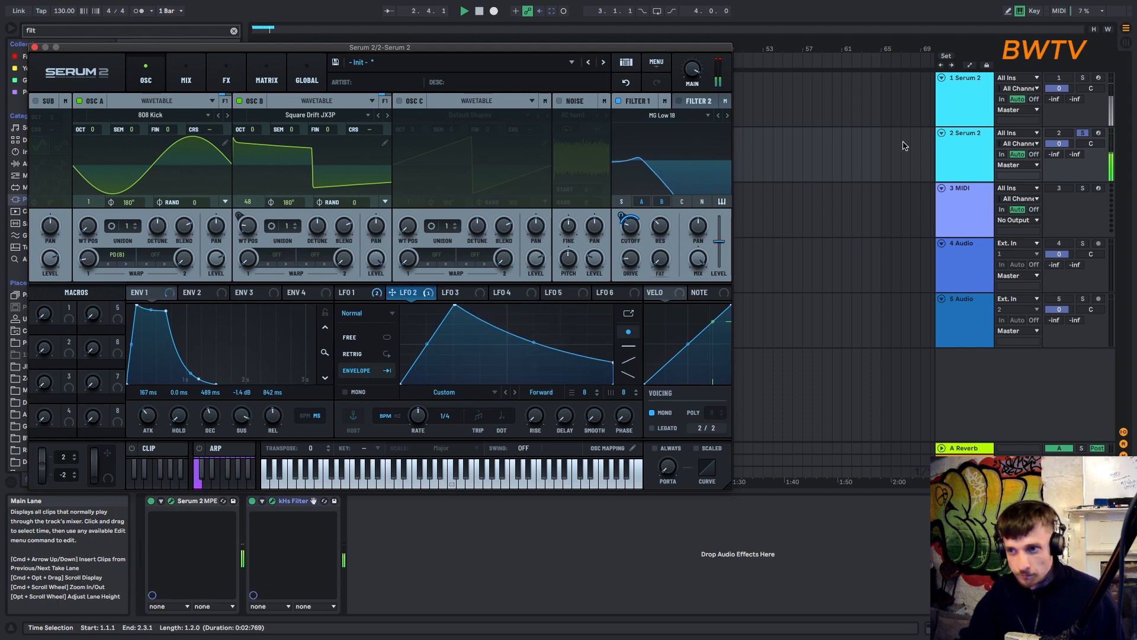
- Solo the first Serum 2 track alongside the second, and select the second track
{"action": "left_click", "coordinate": [1084, 78]}
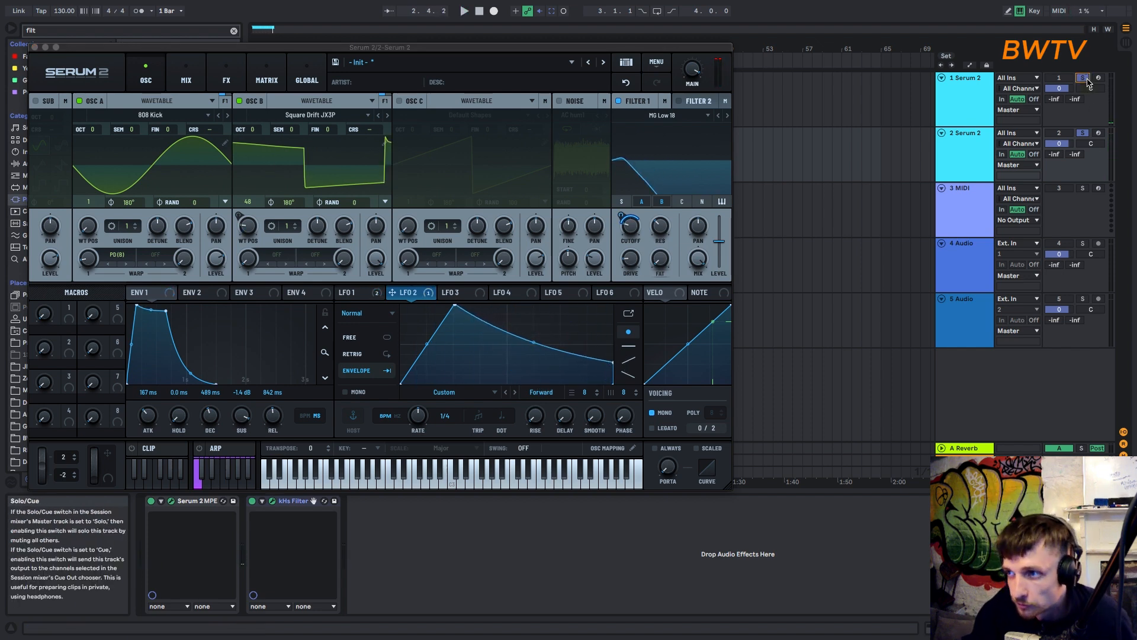
{"action": "left_click", "coordinate": [963, 144]}
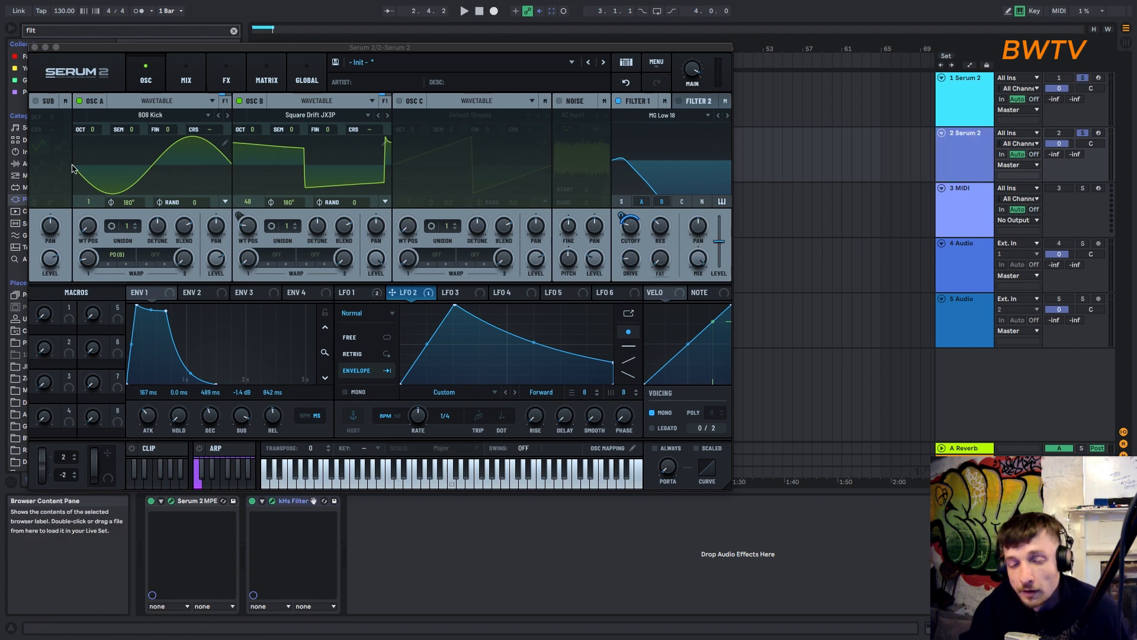
- Lower the second Serum 2 track's volume to -5.0 dB during playback and close its open plug-in windows
{"action": "left_click", "coordinate": [35, 48]}
{"action": "key", "text": "space"}
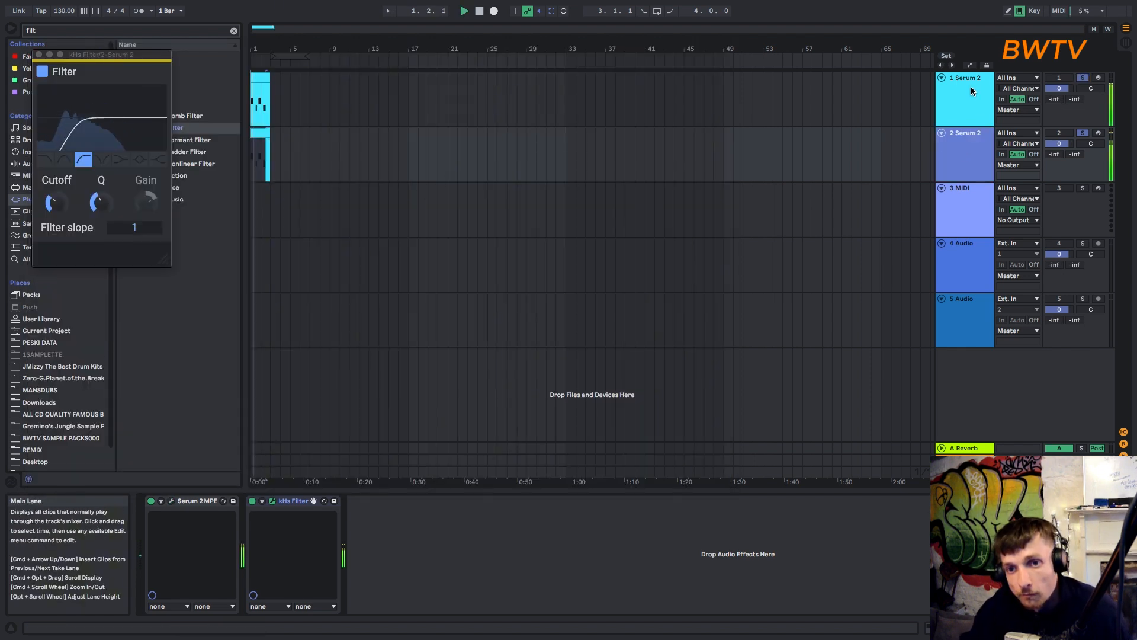
{"action": "left_click_drag", "start_coordinate": [1065, 144], "coordinate": [1065, 156]}
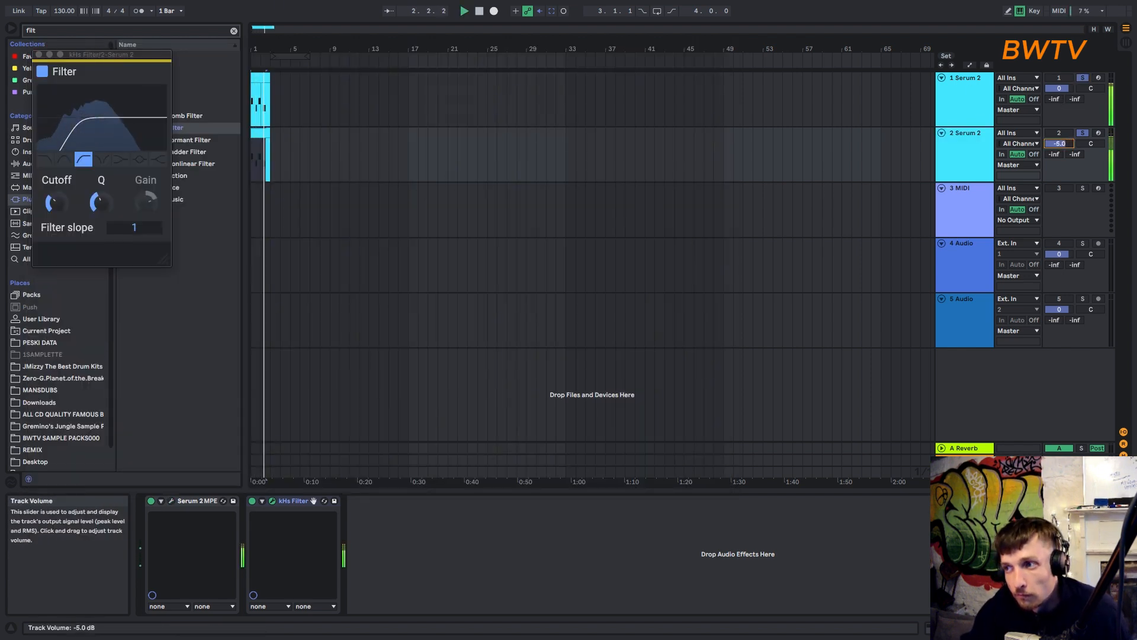
{"action": "left_click", "coordinate": [38, 54]}
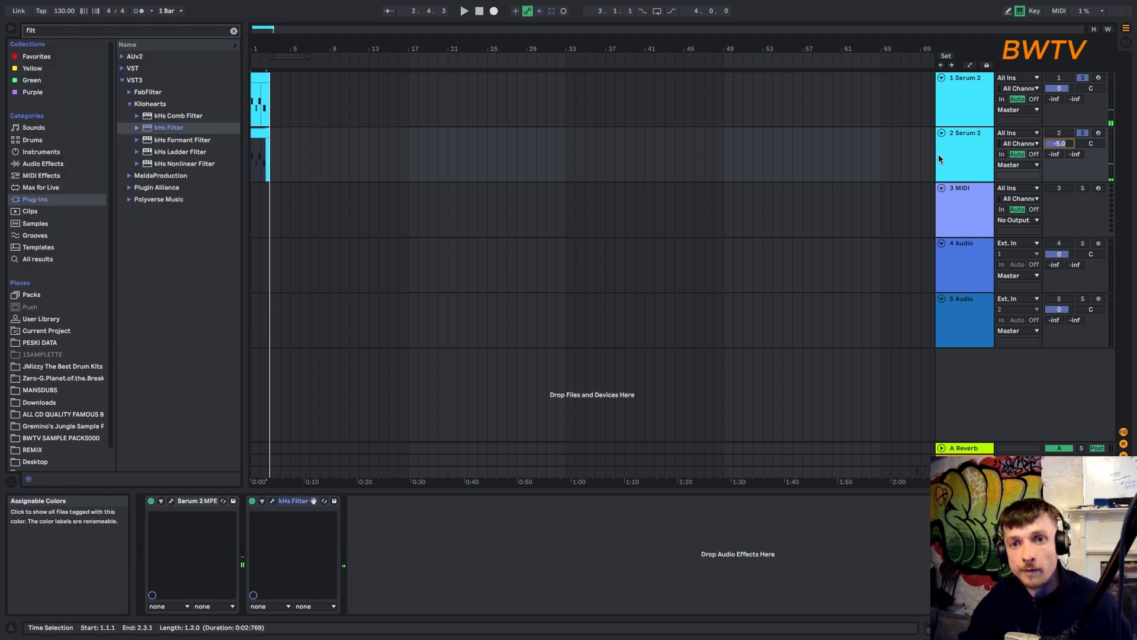
- Add a Saturator to the first Serum 2 track and raise its drive slightly
{"action": "left_click", "coordinate": [964, 113]}
{"action": "left_click_drag", "start_coordinate": [50, 31], "coordinate": [0, 24]}
{"action": "type", "text": "sat"}
{"action": "left_click", "coordinate": [82, 164]}
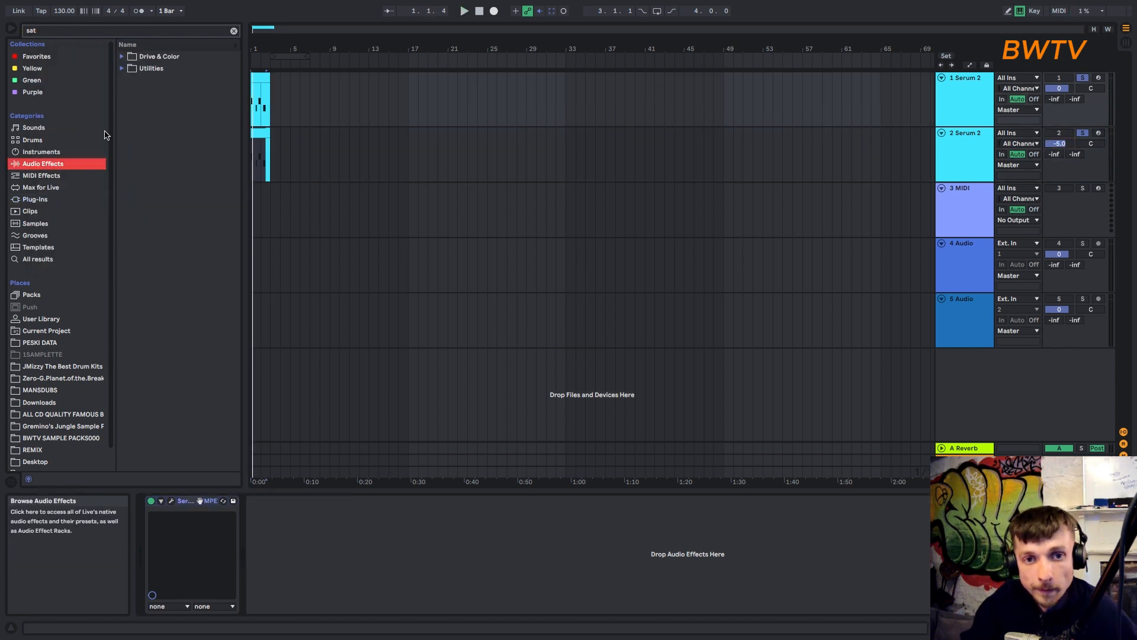
{"action": "left_click", "coordinate": [141, 59]}
{"action": "double_click", "coordinate": [151, 68]}
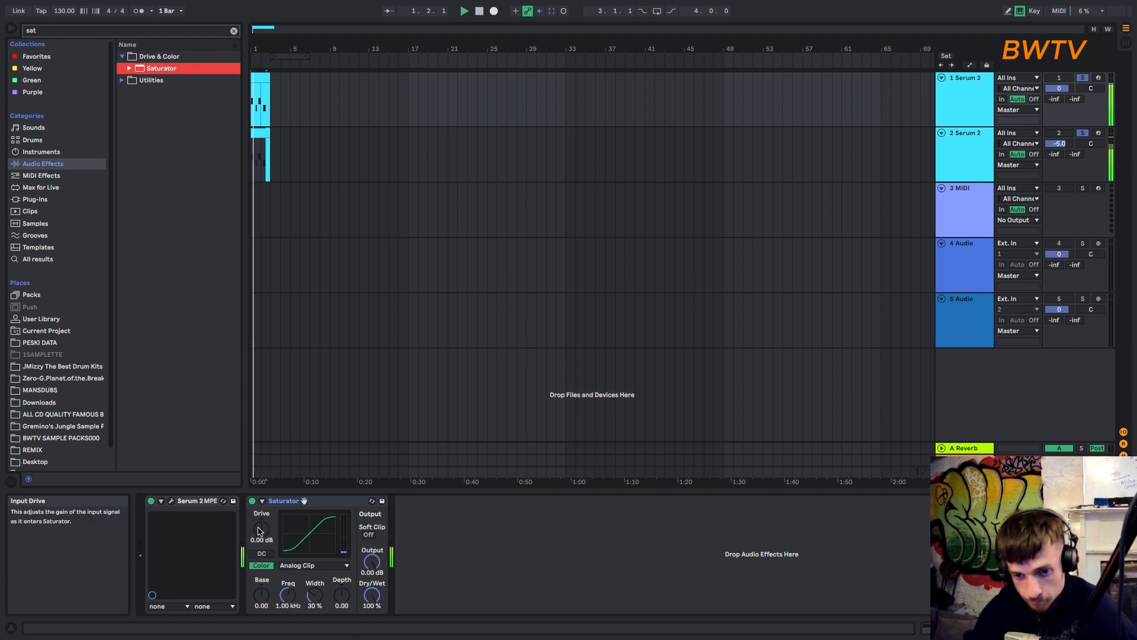
{"action": "left_click_drag", "start_coordinate": [260, 531], "coordinate": [259, 522]}
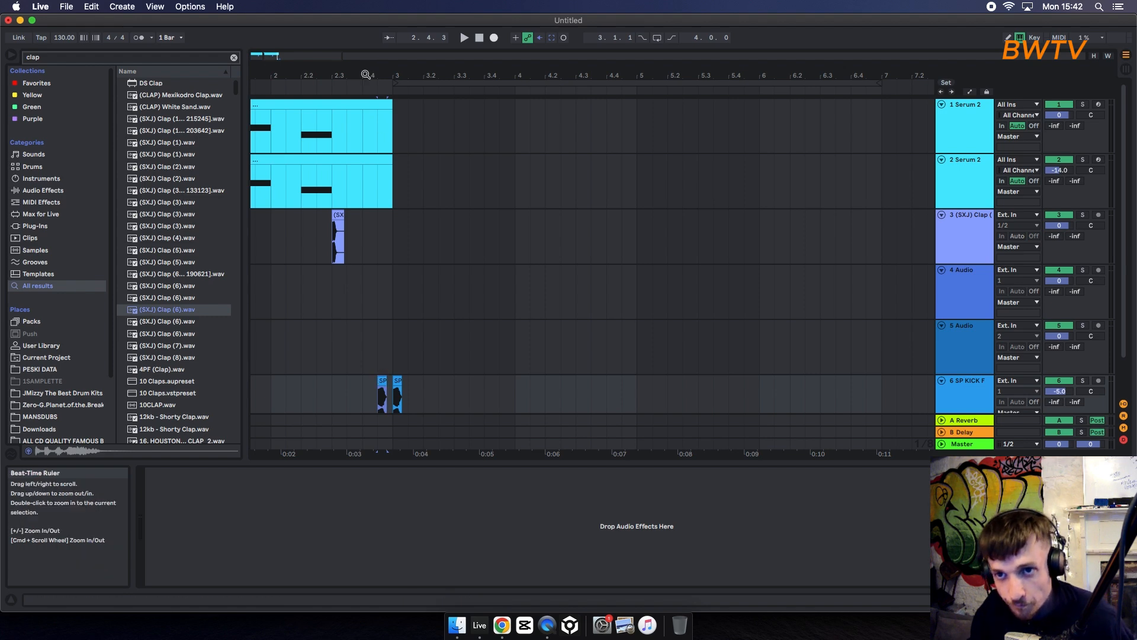
- Reduce the gain of the SP KICK F clip just before bar 3 to -4.85 dB and audition it
{"action": "left_click_drag", "start_coordinate": [366, 75], "coordinate": [366, 104]}
{"action": "left_click", "coordinate": [32, 21]}
{"action": "left_click", "coordinate": [406, 362]}
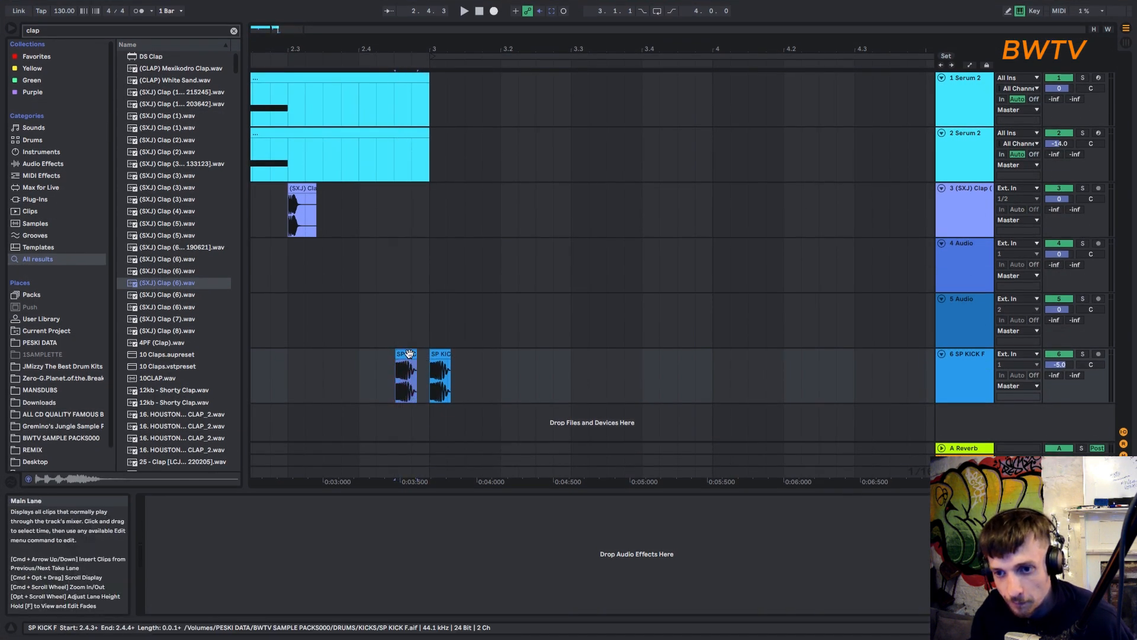
{"action": "double_click", "coordinate": [410, 355]}
{"action": "left_click_drag", "start_coordinate": [335, 541], "coordinate": [337, 550]}
{"action": "key", "text": "space"}
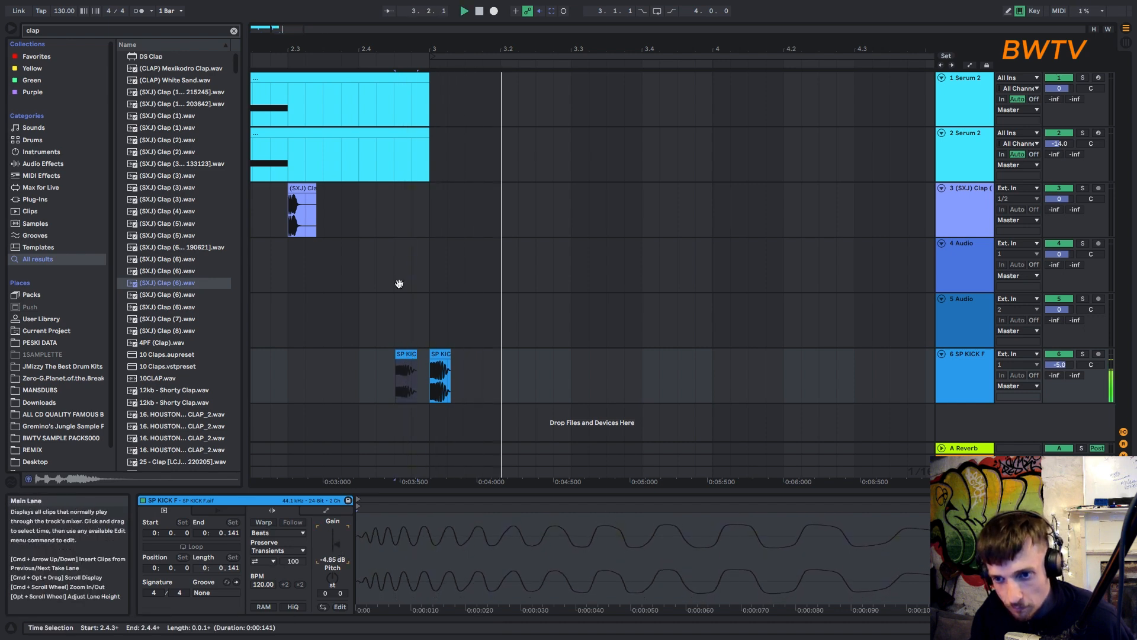
- Play the first two bars, show the track delays and set tracks 5 and 6 to a 4.00 ms delay
{"action": "scroll", "coordinate": [334, 282], "scroll_direction": "down", "scroll_amount": 5}
{"action": "left_click_drag", "start_coordinate": [336, 281], "coordinate": [252, 470]}
{"action": "key", "text": "space"}
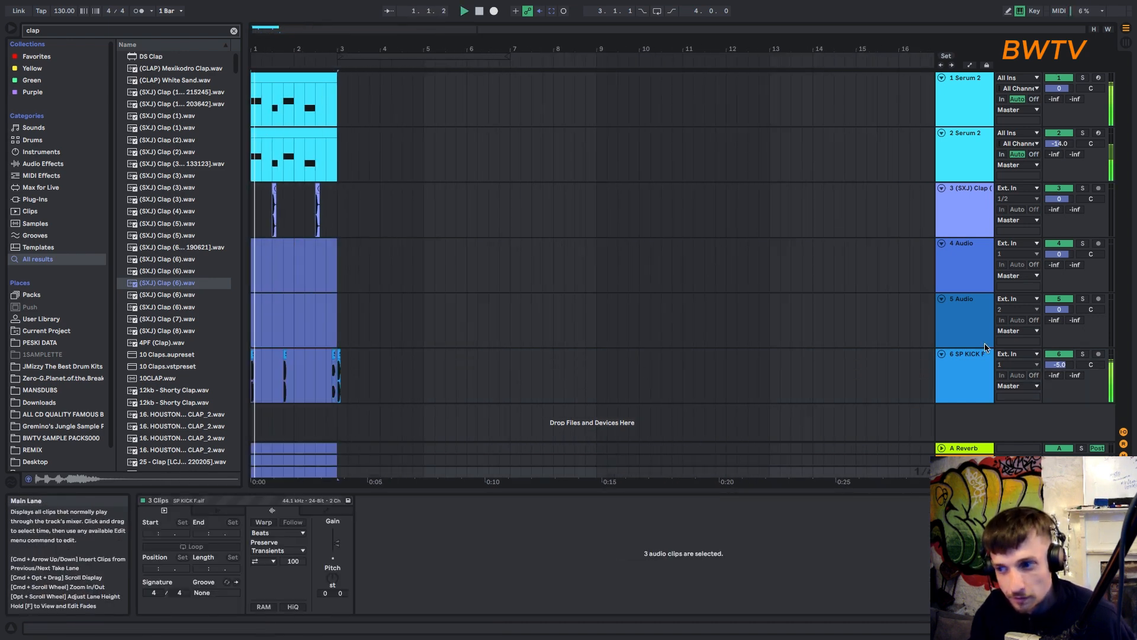
{"action": "left_click", "coordinate": [1123, 467]}
{"action": "left_click_drag", "start_coordinate": [1084, 355], "coordinate": [1084, 352]}
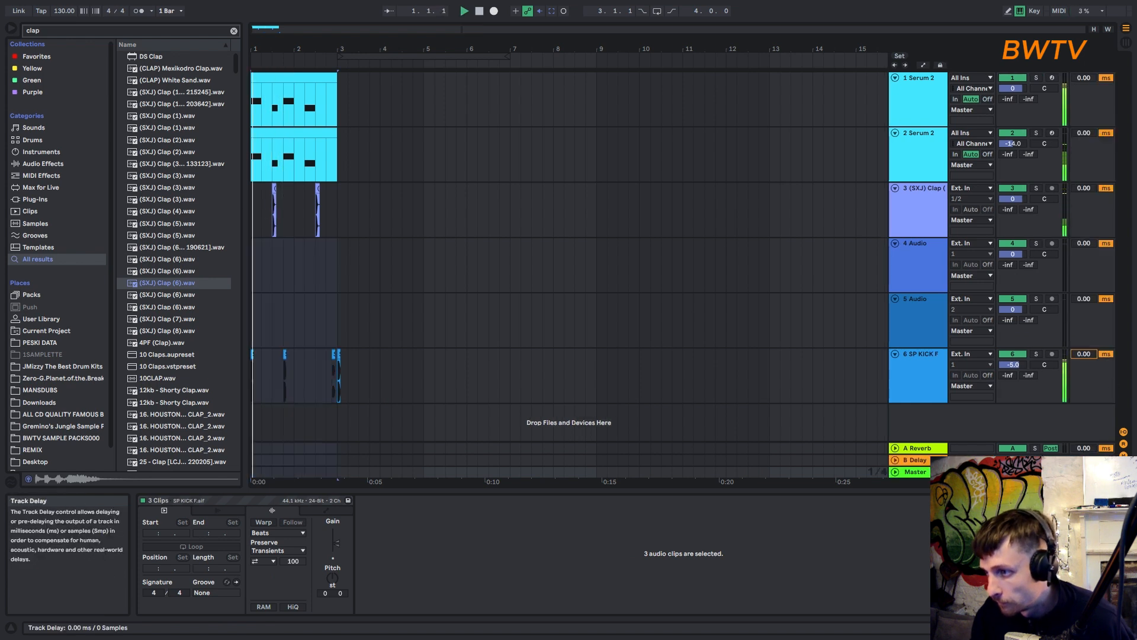
{"action": "left_click_drag", "start_coordinate": [1084, 299], "coordinate": [1083, 297]}
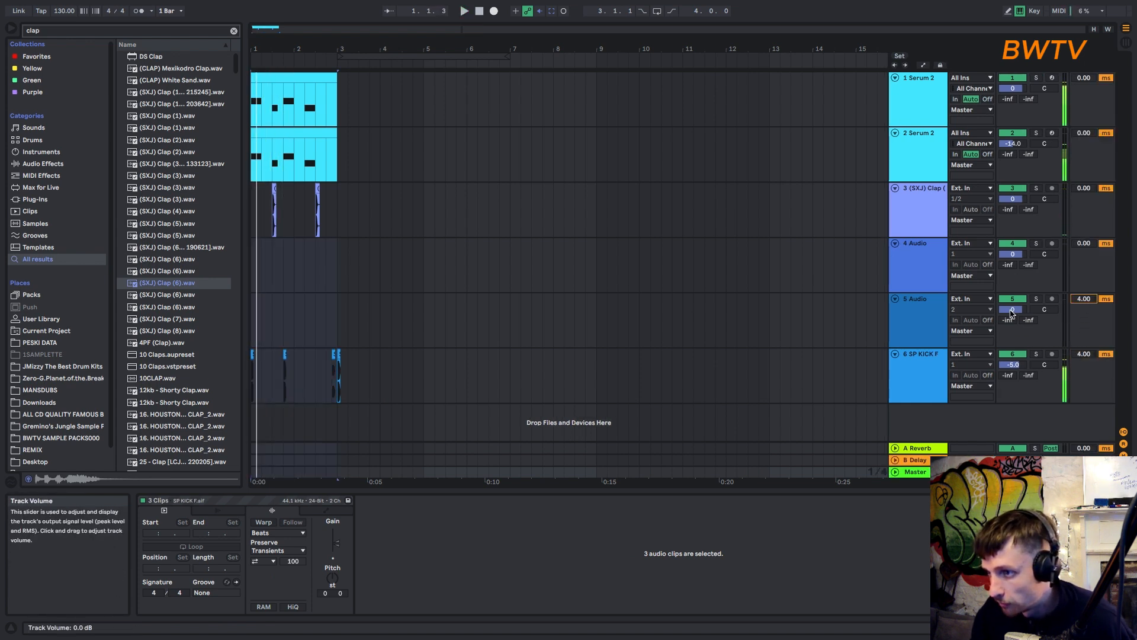
- Set the clap track's delay to 5.00 ms and lower its volume to about -4.8 dB
{"action": "key", "text": "space"}
{"action": "left_click_drag", "start_coordinate": [1087, 193], "coordinate": [1087, 191]}
{"action": "left_click_drag", "start_coordinate": [1013, 198], "coordinate": [1013, 198]}
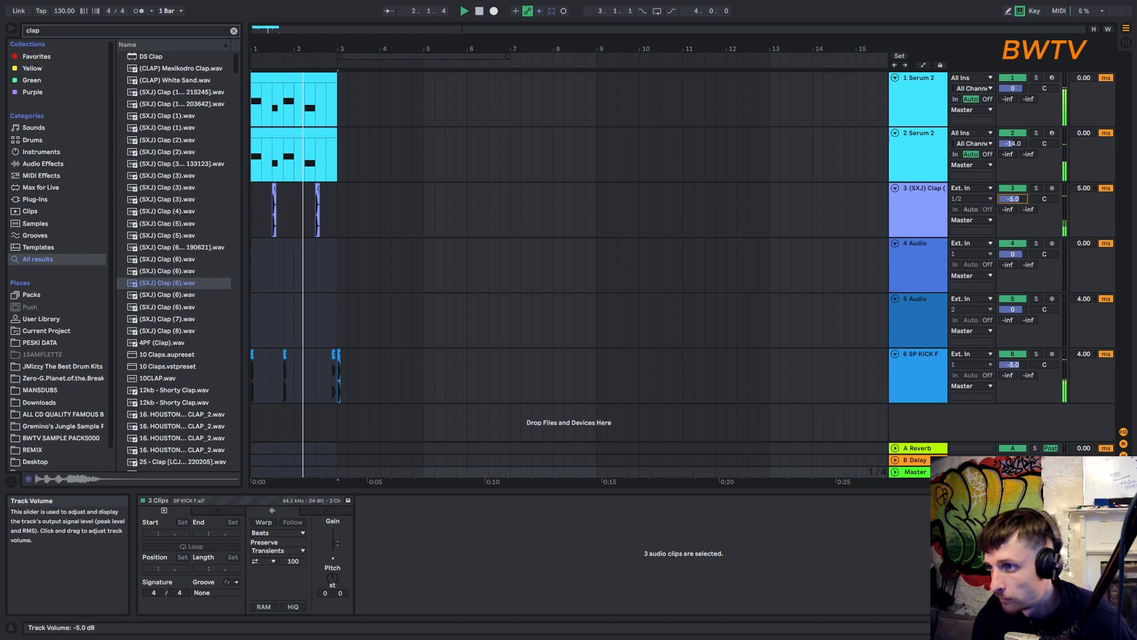
- Duplicate the two-bar clap and kick pattern into bars 3 and 4, add a kick at 3.2 and audition the result
{"action": "left_click_drag", "start_coordinate": [341, 229], "coordinate": [233, 388]}
{"action": "key", "text": "super+d"}
{"action": "left_click", "coordinate": [341, 361]}
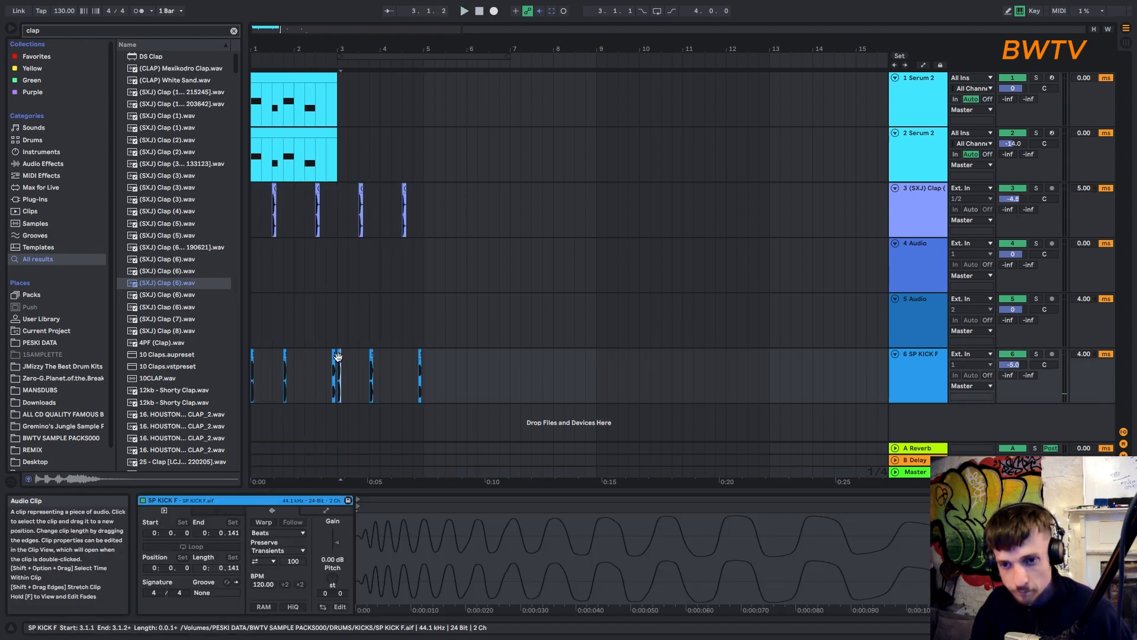
{"action": "left_click", "coordinate": [337, 351]}
{"action": "key", "text": "space"}
{"action": "key", "text": "space"}
{"action": "key", "text": "space"}
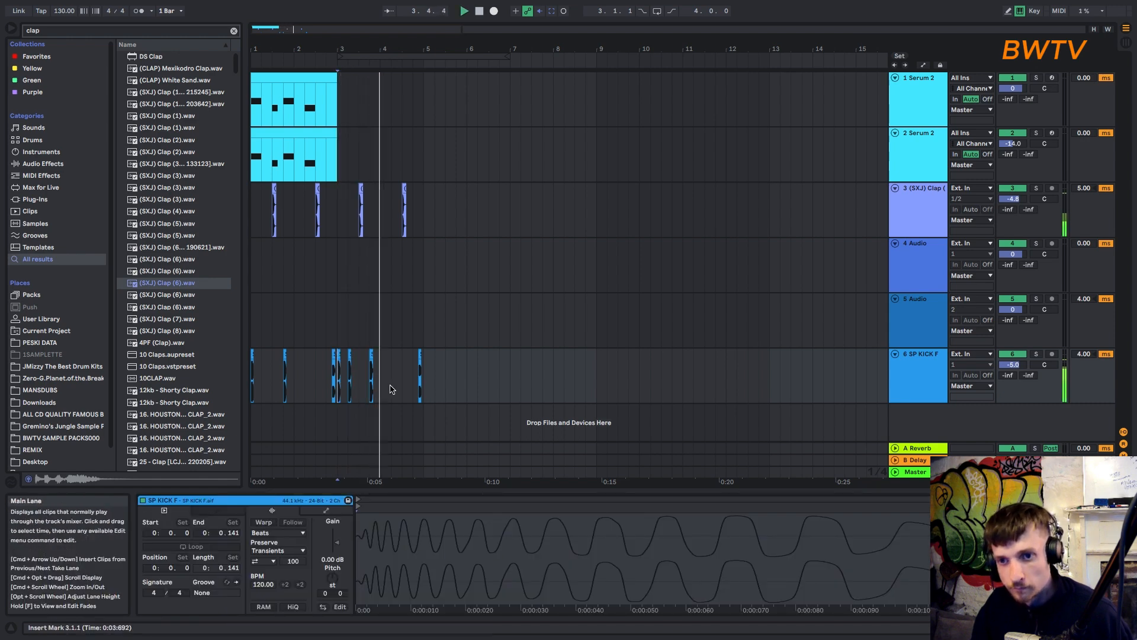
- Automate the clap track's A-Reverb send to jump up at the last clap at 4.3.1, and play back the four bars
{"action": "left_click", "coordinate": [1007, 209]}
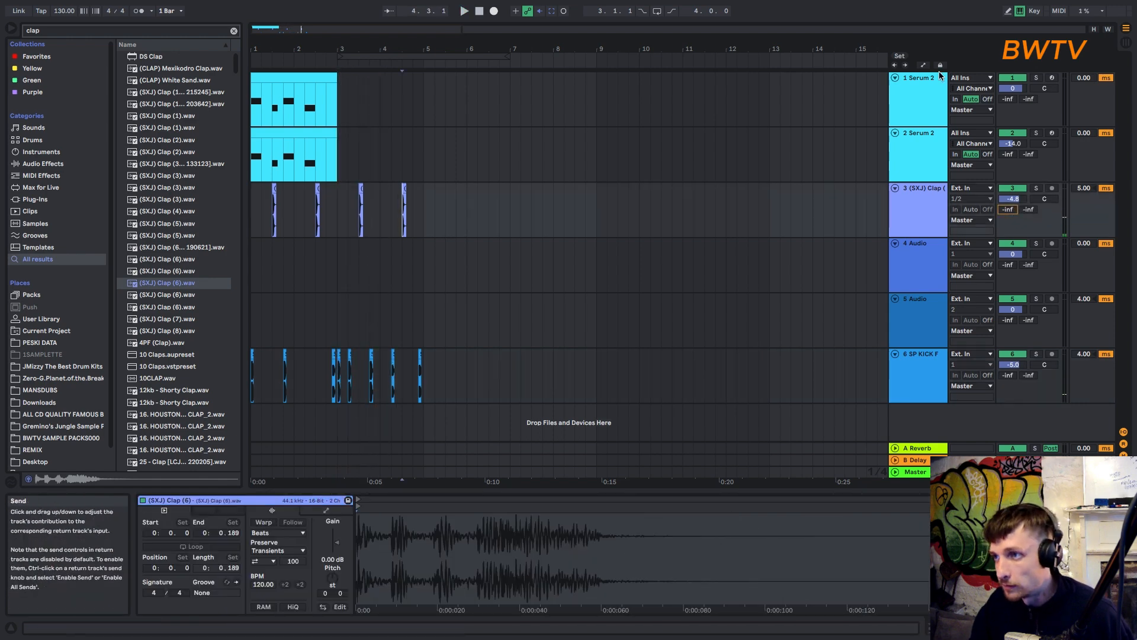
{"action": "key", "text": "a"}
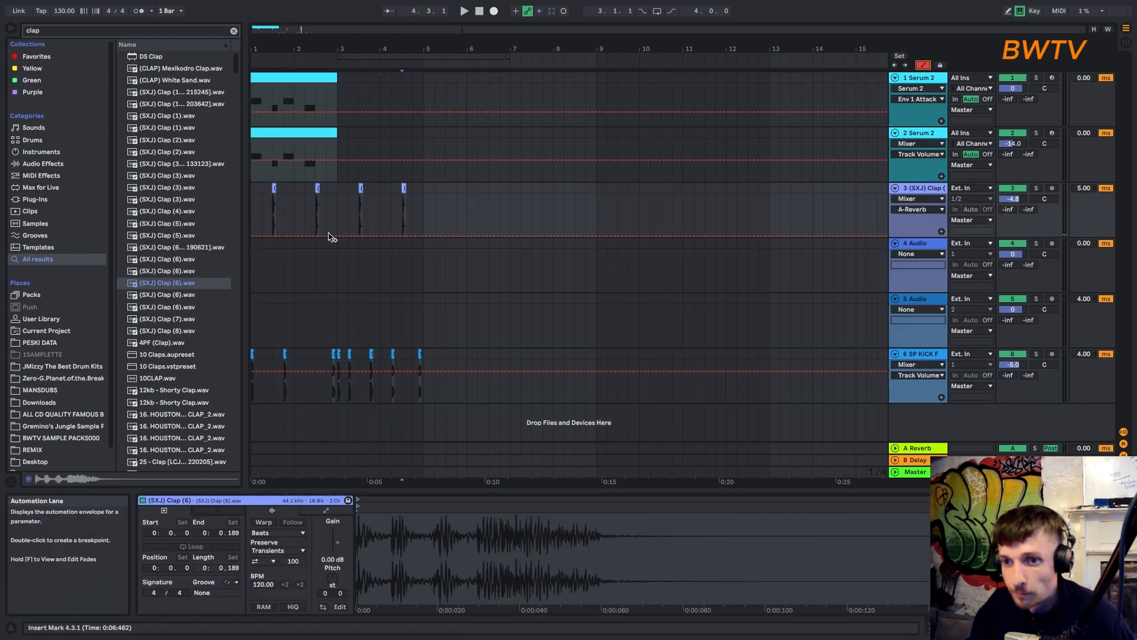
{"action": "left_click_drag", "start_coordinate": [410, 237], "coordinate": [406, 194]}
{"action": "key", "text": "space"}
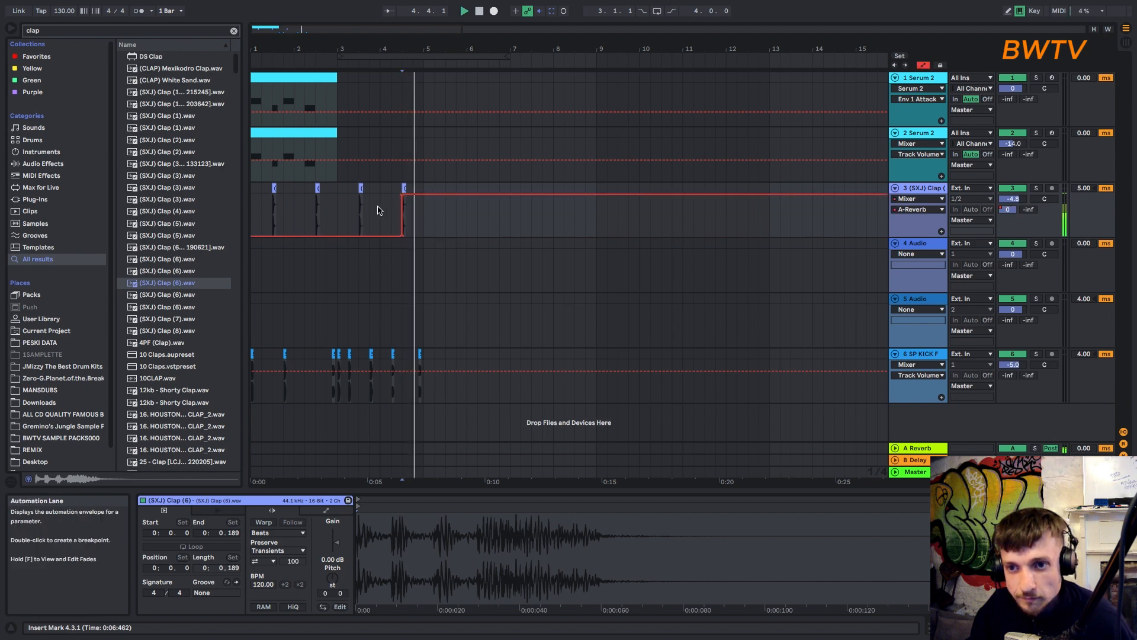
{"action": "left_click_drag", "start_coordinate": [421, 233], "coordinate": [236, 369]}
{"action": "key", "text": "space"}
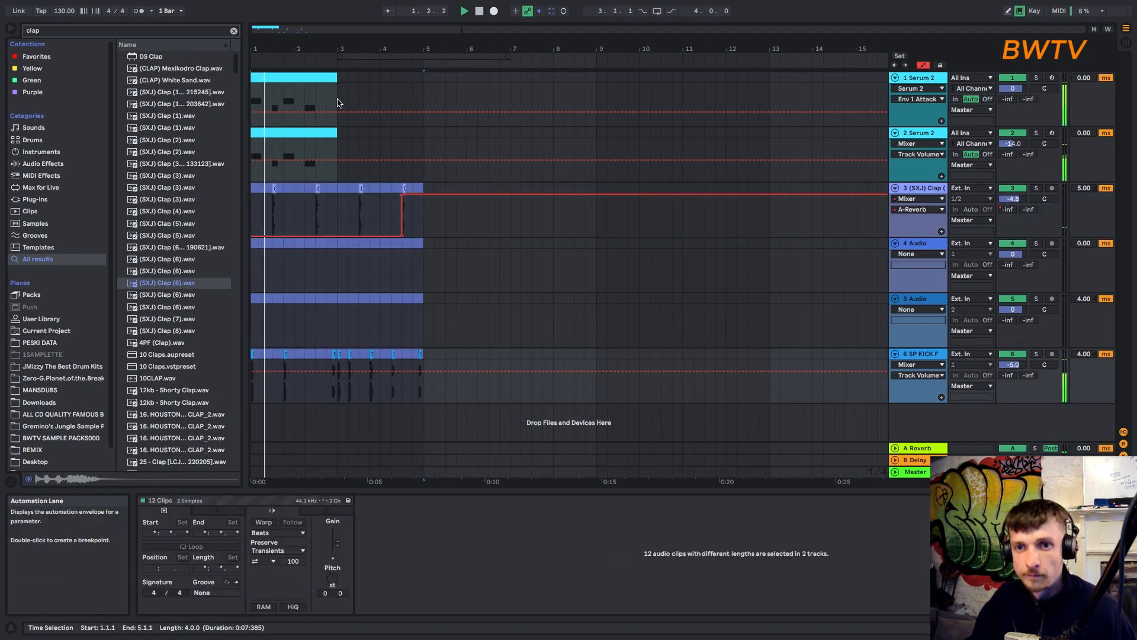
- Duplicate both Serum 2 clips into bars 3 and 4, and loop the four-bar section with all tracks collapsed
{"action": "left_click_drag", "start_coordinate": [340, 78], "coordinate": [228, 153]}
{"action": "key", "text": "super+d"}
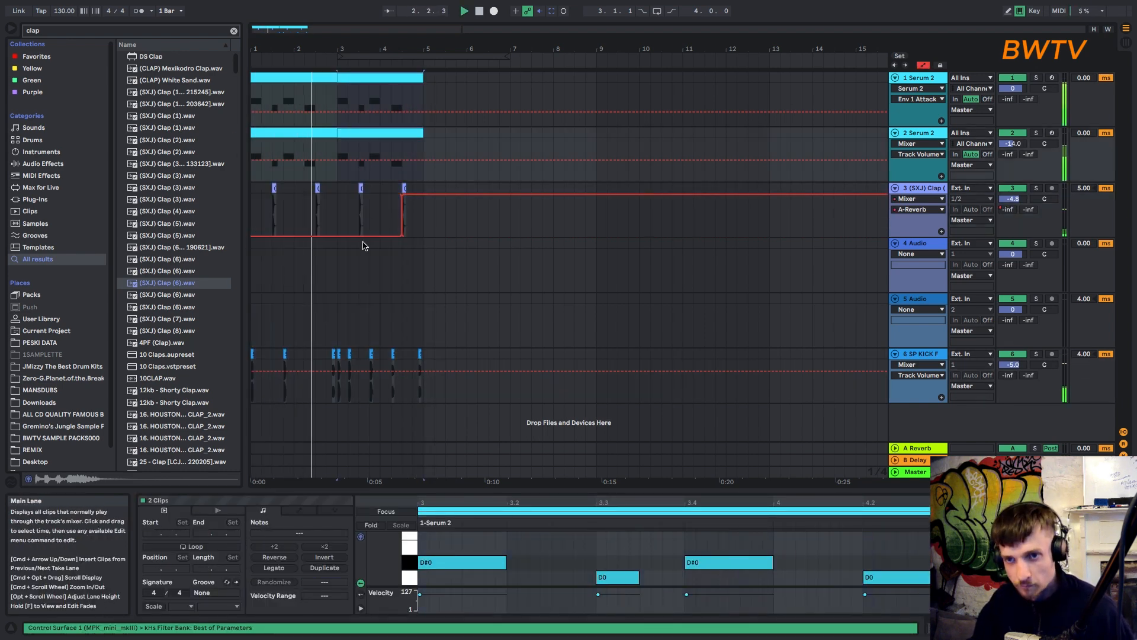
{"action": "left_click", "coordinate": [895, 188], "text": "alt"}
{"action": "left_click_drag", "start_coordinate": [421, 214], "coordinate": [142, 211]}
{"action": "key", "text": "super+l"}
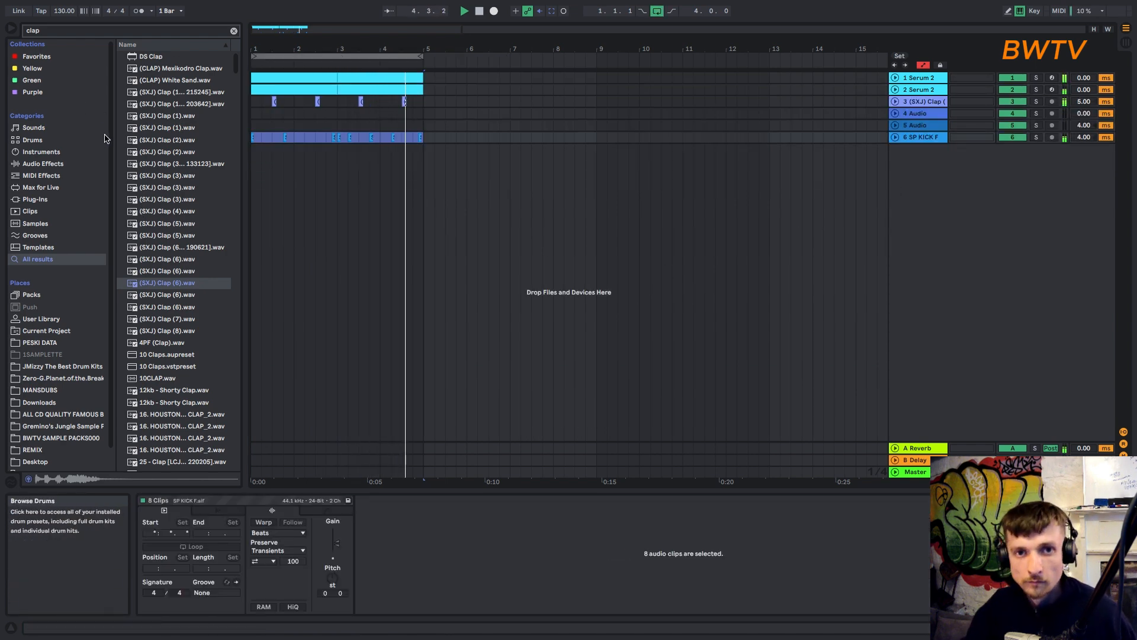
- Search for "hat" in the BWTV SAMPLE PACKS000 folder and preview several samples from its HATS subfolder
{"action": "key", "text": "super+f"}
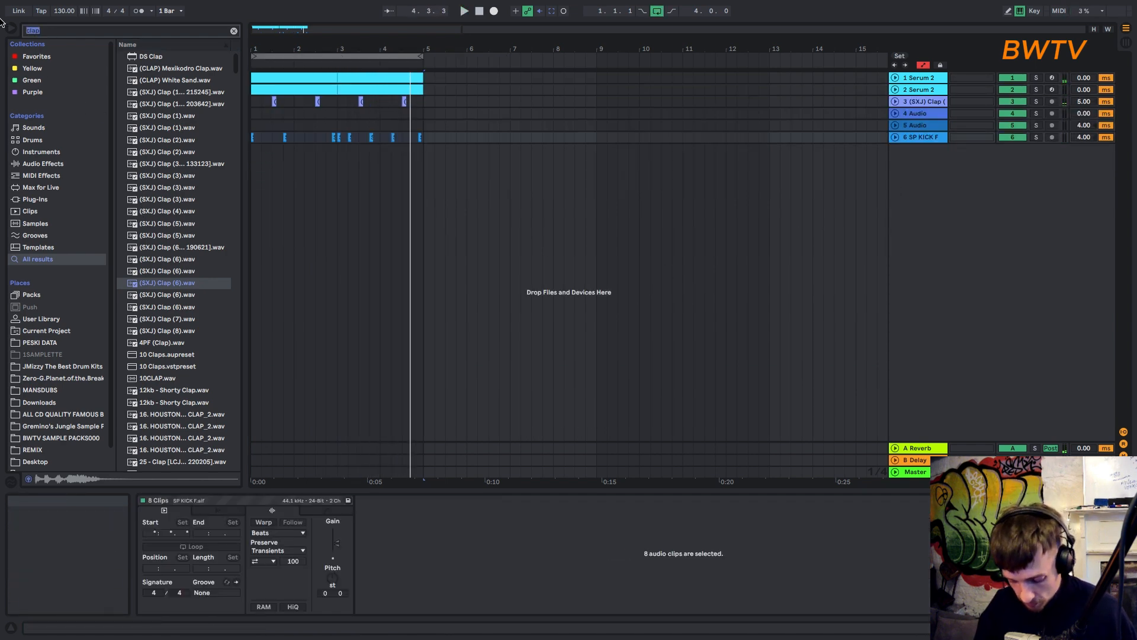
{"action": "type", "text": "hat"}
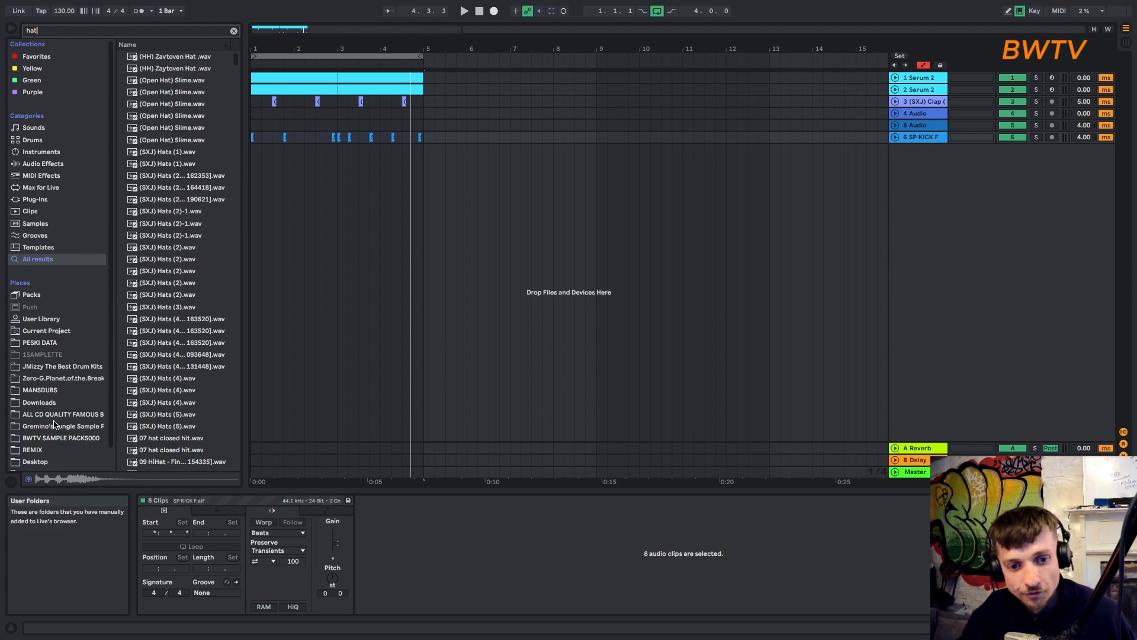
{"action": "left_click", "coordinate": [58, 438]}
{"action": "left_click", "coordinate": [132, 82]}
{"action": "left_click", "coordinate": [163, 93]}
{"action": "left_click", "coordinate": [172, 128]}
{"action": "left_click", "coordinate": [169, 188]}
{"action": "left_click", "coordinate": [167, 247]}
{"action": "left_click", "coordinate": [168, 294]}
{"action": "left_click", "coordinate": [169, 175]}
{"action": "left_click", "coordinate": [166, 165]}
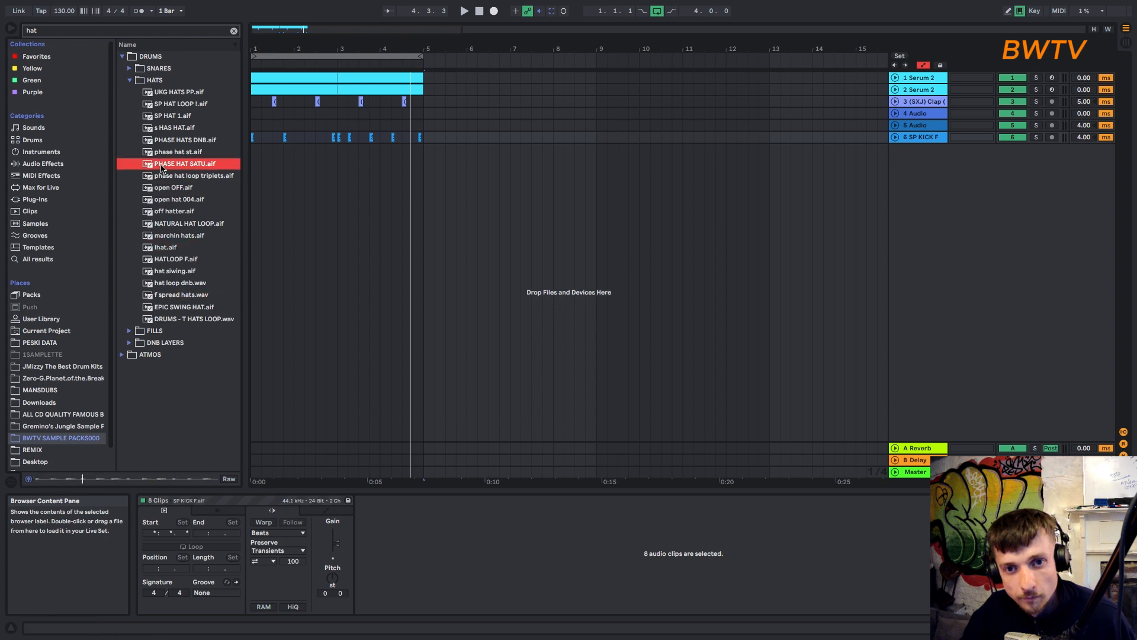
- Place phase hat st.aif on a new audio track at bar 1 and duplicate it to fill all four bars
{"action": "left_click", "coordinate": [162, 157]}
{"action": "left_click_drag", "start_coordinate": [168, 156], "coordinate": [281, 150]}
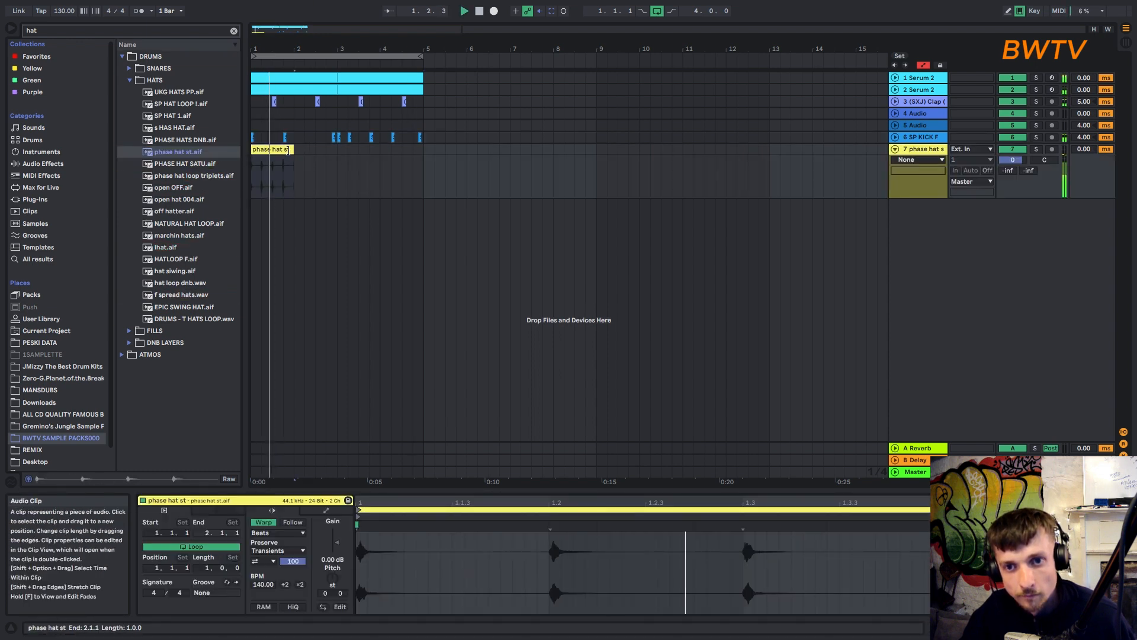
{"action": "key", "text": "super+d"}
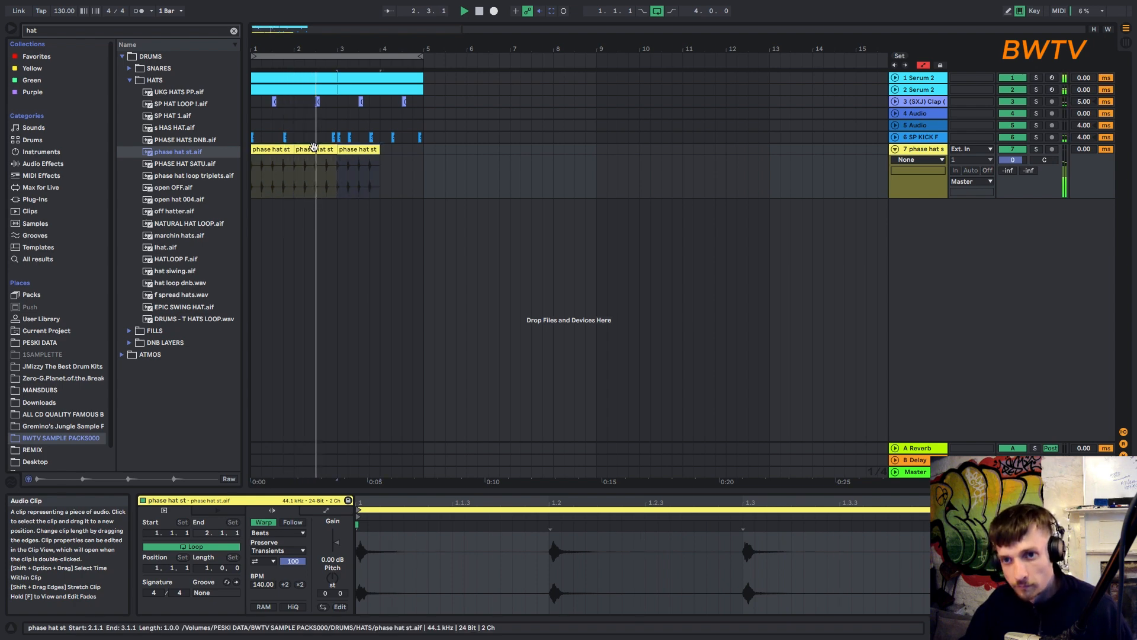
{"action": "key", "text": "super+d"}
{"action": "key", "text": "super+d"}
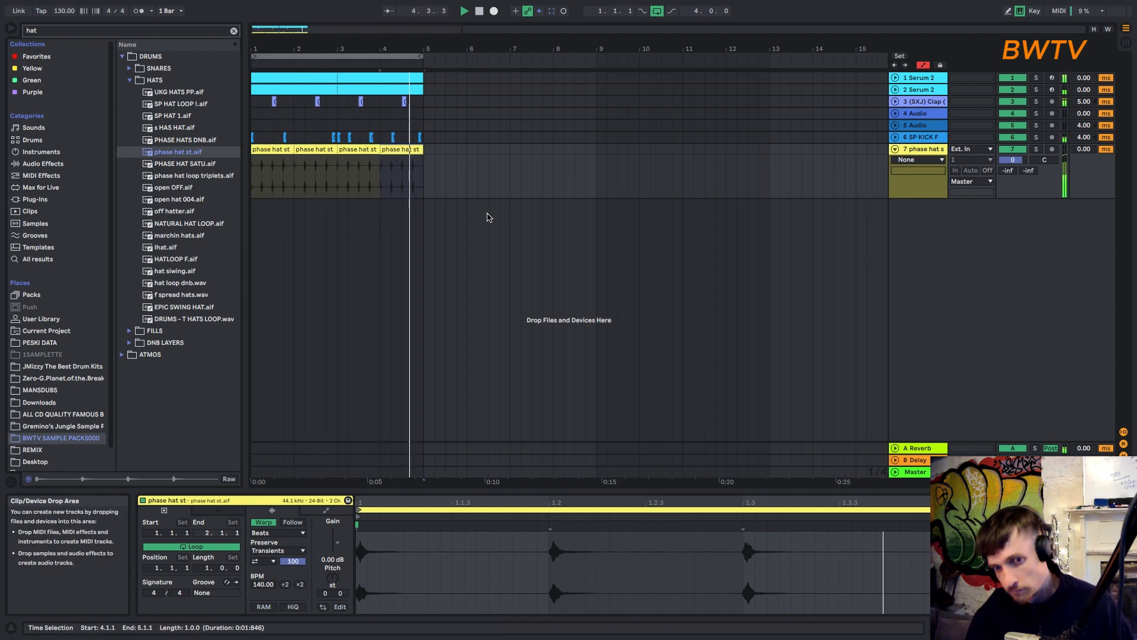
- Set the hat track's delay to 12.00 ms and lower its volume to -2.7 dB while listening to the loop
{"action": "left_click_drag", "start_coordinate": [1084, 150], "coordinate": [1084, 144]}
{"action": "left_click_drag", "start_coordinate": [390, 180], "coordinate": [236, 178]}
{"action": "key", "text": "space"}
{"action": "key", "text": "space"}
{"action": "left_click_drag", "start_coordinate": [1084, 149], "coordinate": [1084, 131]}
{"action": "left_click_drag", "start_coordinate": [1027, 158], "coordinate": [1026, 166]}
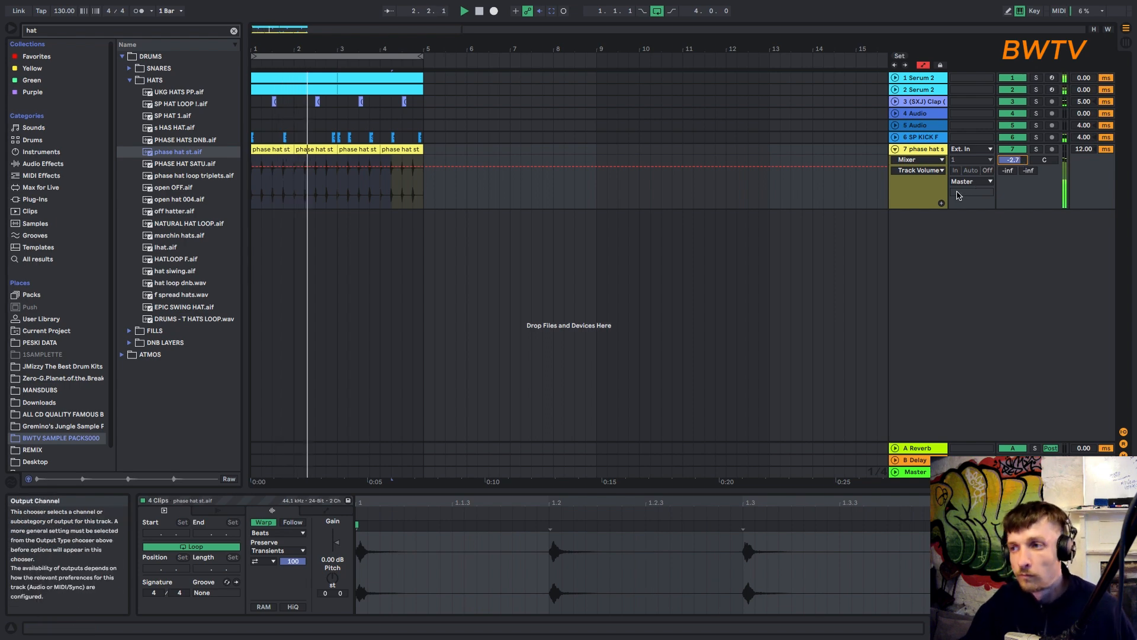
- Solo the second Serum 2 track, open its synth and try different OSC A warp amounts
{"action": "left_click", "coordinate": [933, 91]}
{"action": "key", "text": "space"}
{"action": "key", "text": "space"}
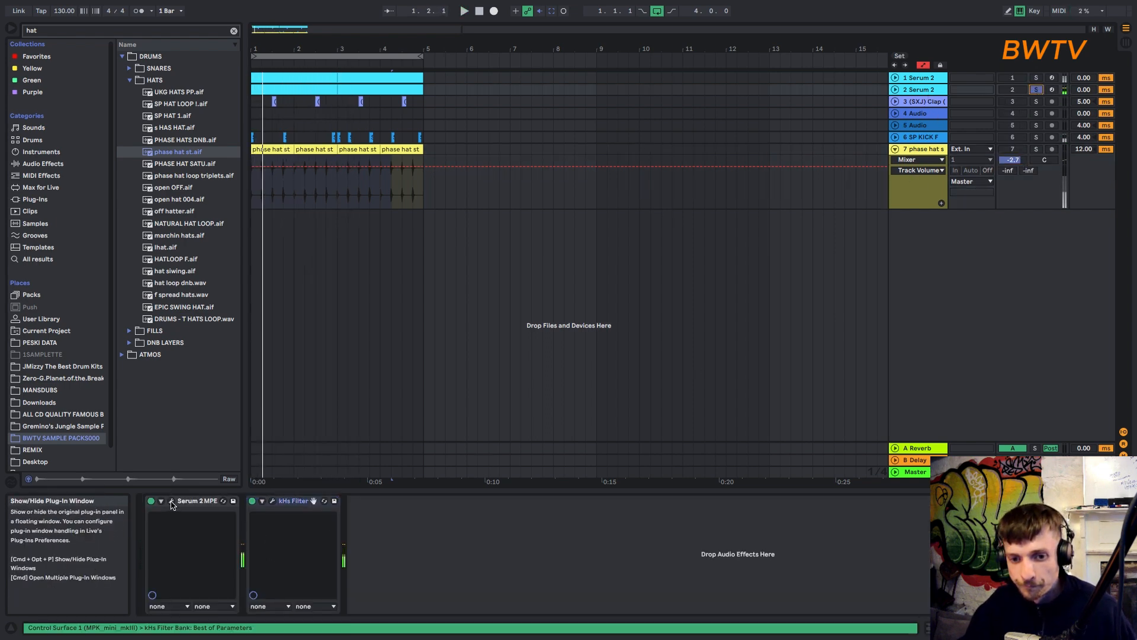
{"action": "left_click", "coordinate": [171, 500]}
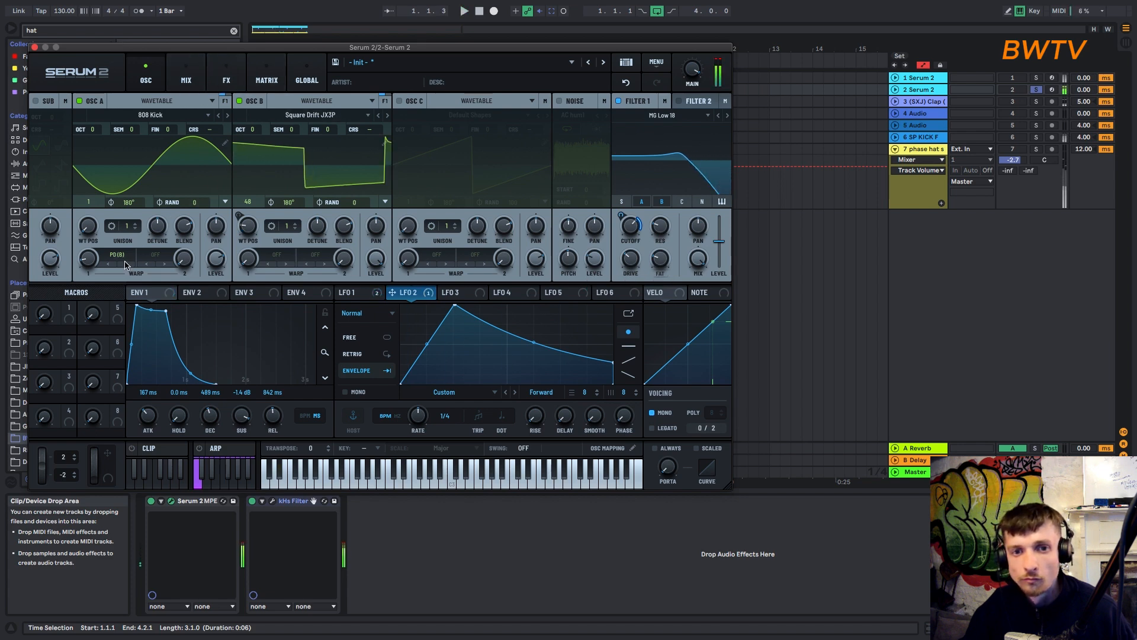
{"action": "left_click_drag", "start_coordinate": [89, 258], "coordinate": [90, 211]}
{"action": "left_click_drag", "start_coordinate": [89, 259], "coordinate": [102, 330]}
- Enable OSC C with the Analog_BD_Sin wavetable, set its octave to +4 and audition it
{"action": "left_click", "coordinate": [400, 101]}
{"action": "left_click", "coordinate": [471, 115]}
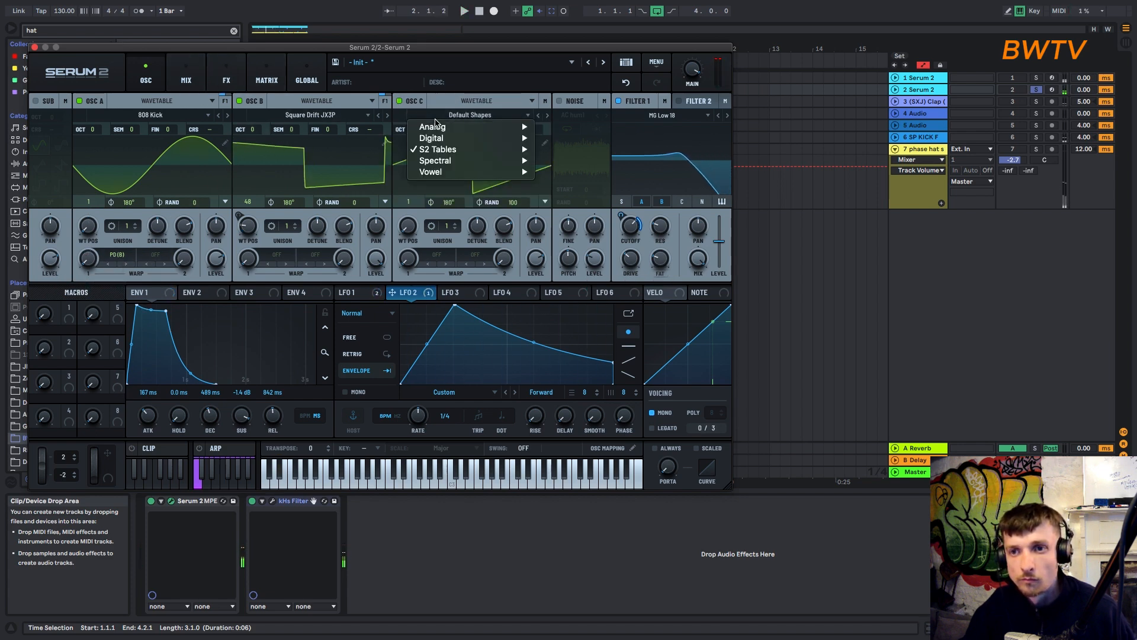
{"action": "mouse_move", "coordinate": [433, 124]}
{"action": "left_click", "coordinate": [589, 149]}
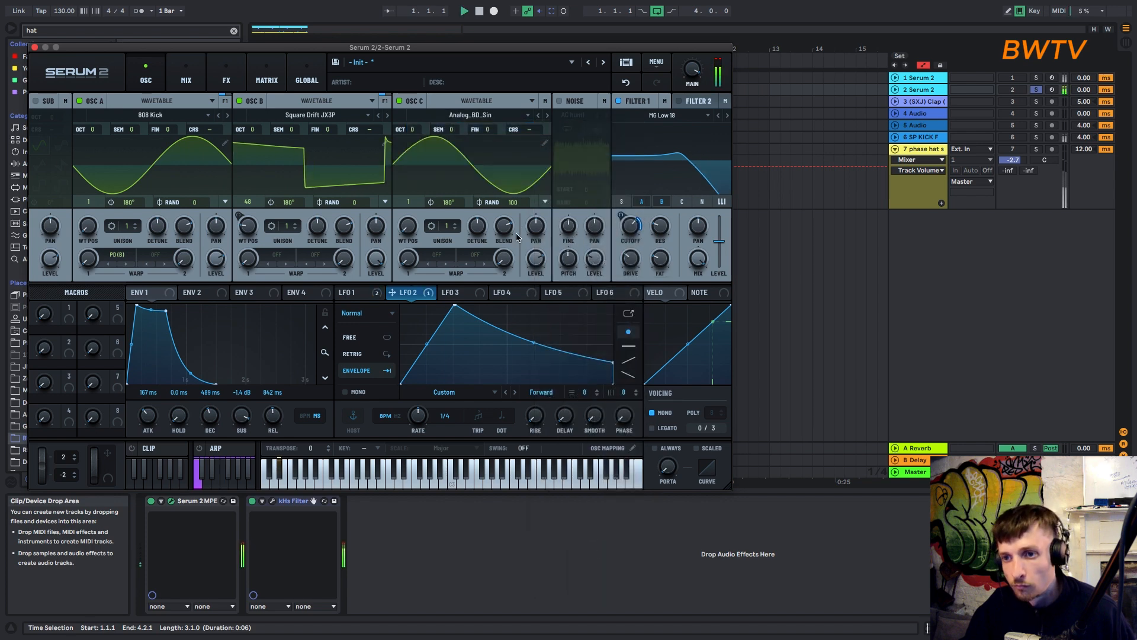
{"action": "left_click_drag", "start_coordinate": [431, 102], "coordinate": [437, 75]}
{"action": "key", "text": "space"}
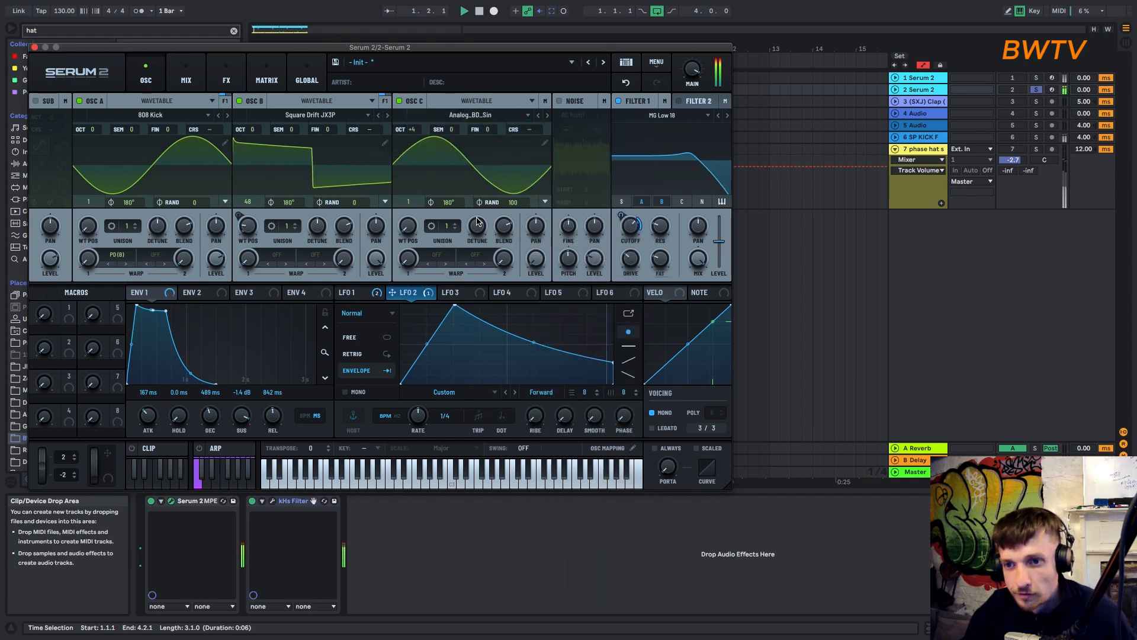
- Switch OSC A's warp mode to PD (C) with an amount of 46 %, and set OSC C's octave to +3
{"action": "left_click", "coordinate": [117, 255]}
{"action": "mouse_move", "coordinate": [173, 334]}
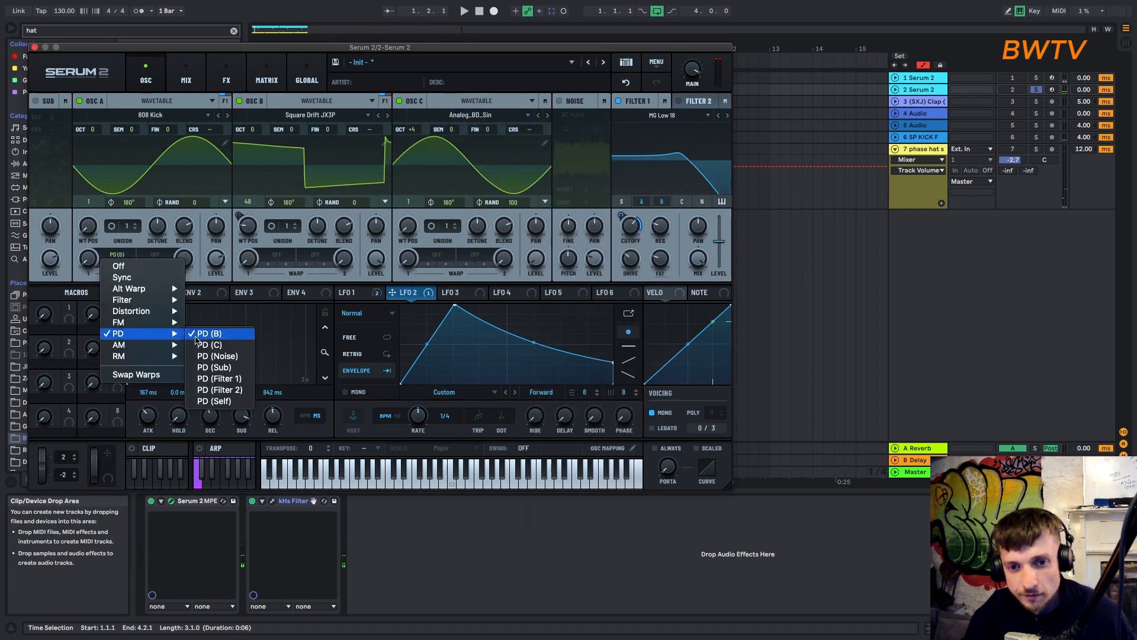
{"action": "left_click", "coordinate": [199, 346]}
{"action": "left_click_drag", "start_coordinate": [110, 206], "coordinate": [109, 224]}
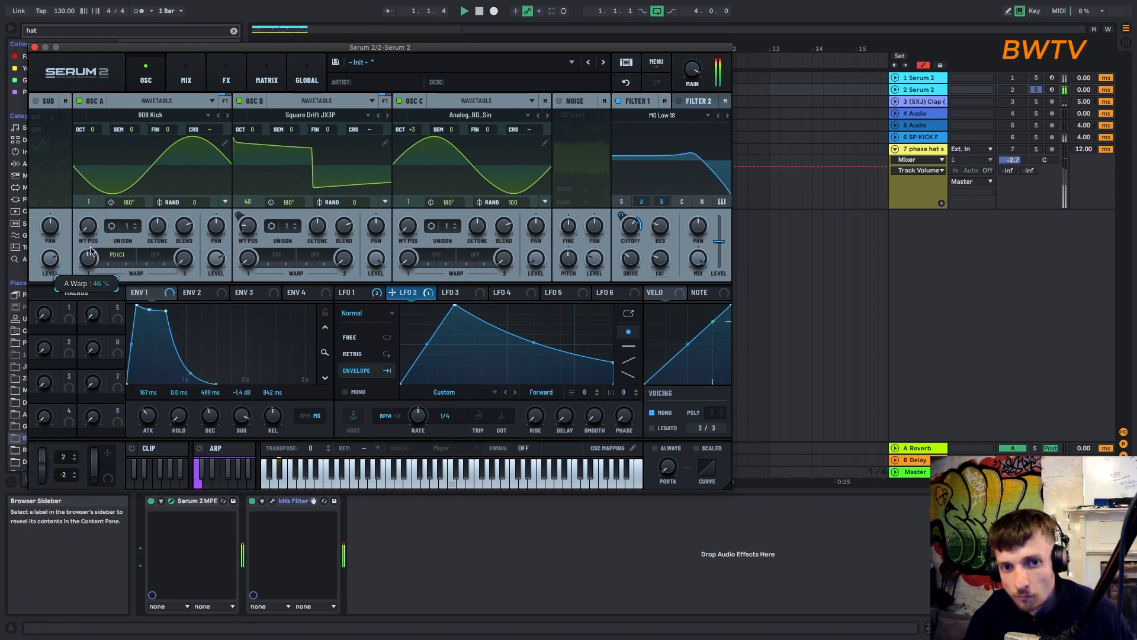
- Set OSC B's warp mode to PD (C), adjust its amount, and give OSC C 7 unison voices
{"action": "left_click", "coordinate": [279, 257]}
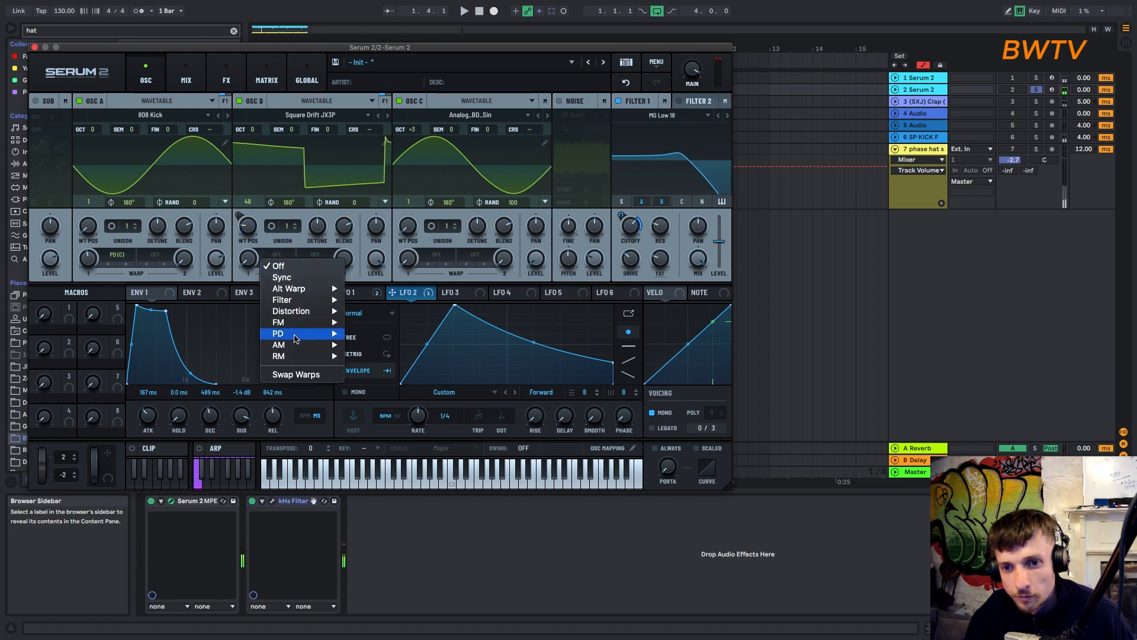
{"action": "mouse_move", "coordinate": [338, 335]}
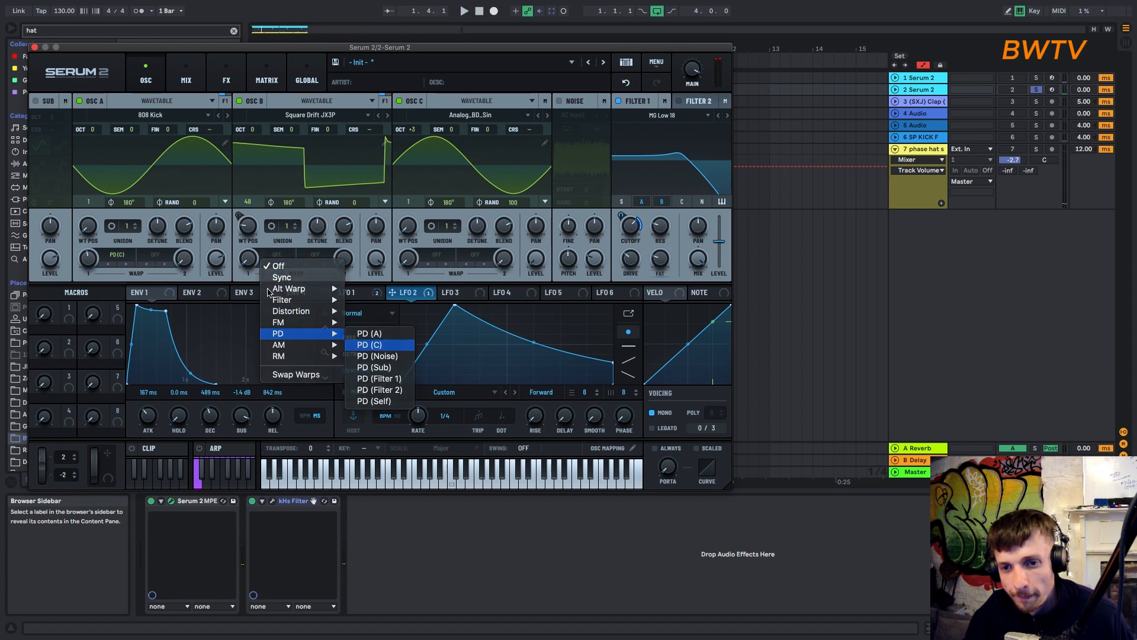
{"action": "left_click_drag", "start_coordinate": [251, 214], "coordinate": [251, 244]}
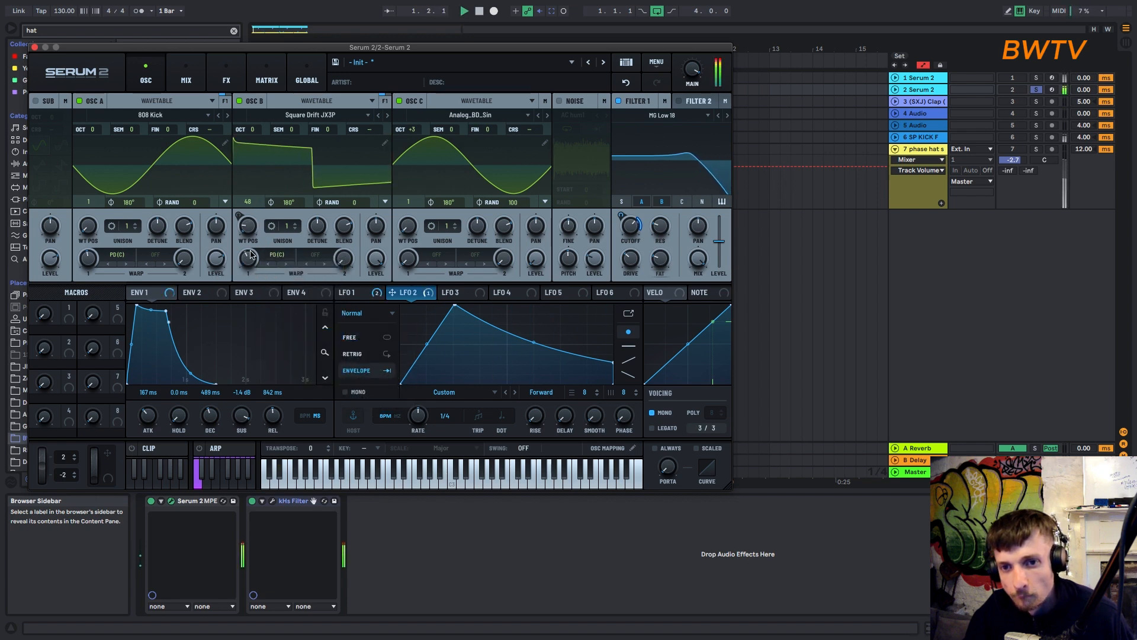
{"action": "left_click_drag", "start_coordinate": [517, 203], "coordinate": [514, 255]}
{"action": "left_click_drag", "start_coordinate": [452, 227], "coordinate": [463, 208]}
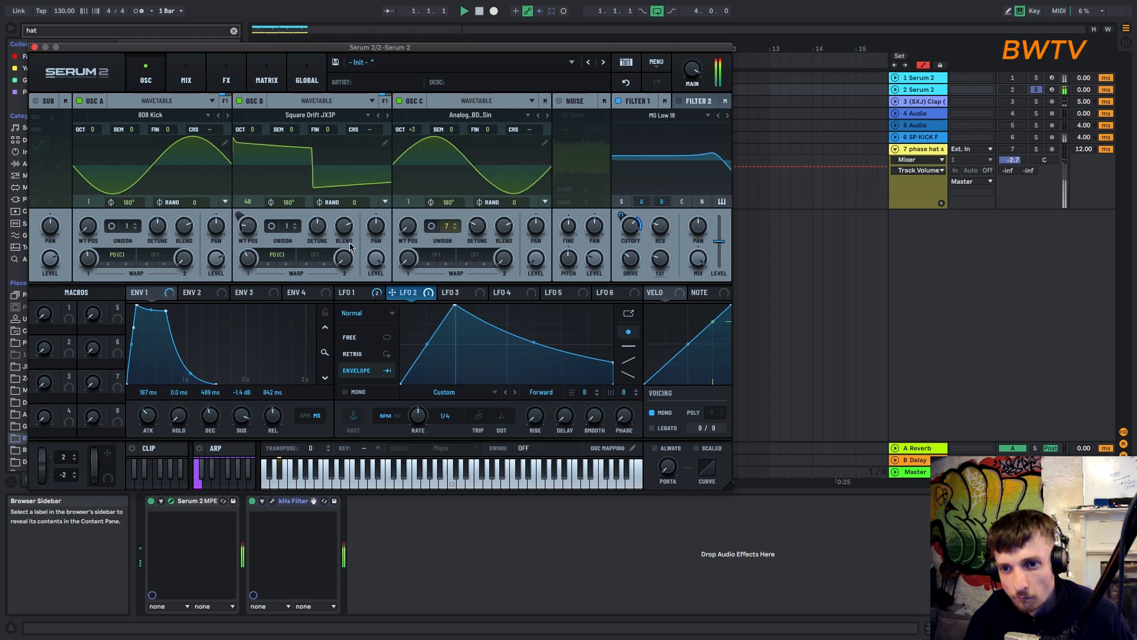
- Set OSC A's phase to 184° and switch OSC B's wavetable to Square Drift 303
{"action": "left_click_drag", "start_coordinate": [129, 201], "coordinate": [141, 202]}
{"action": "left_click_drag", "start_coordinate": [246, 230], "coordinate": [305, 122]}
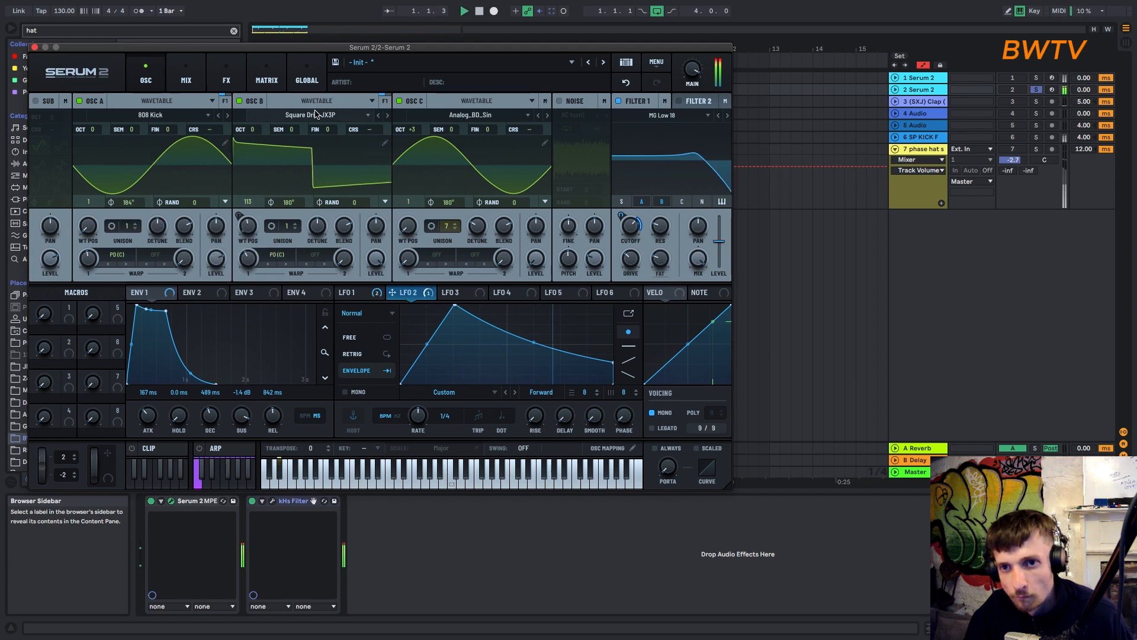
{"action": "left_click", "coordinate": [377, 115]}
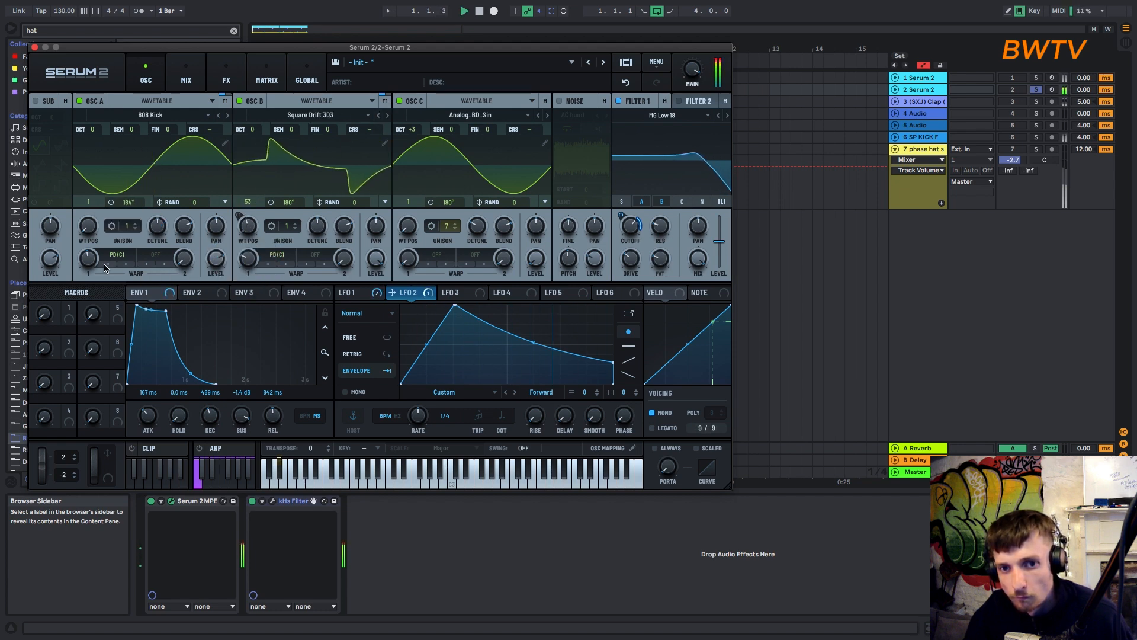
- Modulate OSC A's warp with LFO 1 at 42 % and OSC B's warp with LFO 1 at 40 %
{"action": "left_click_drag", "start_coordinate": [91, 274], "coordinate": [88, 292]}
{"action": "left_click_drag", "start_coordinate": [341, 292], "coordinate": [88, 259]}
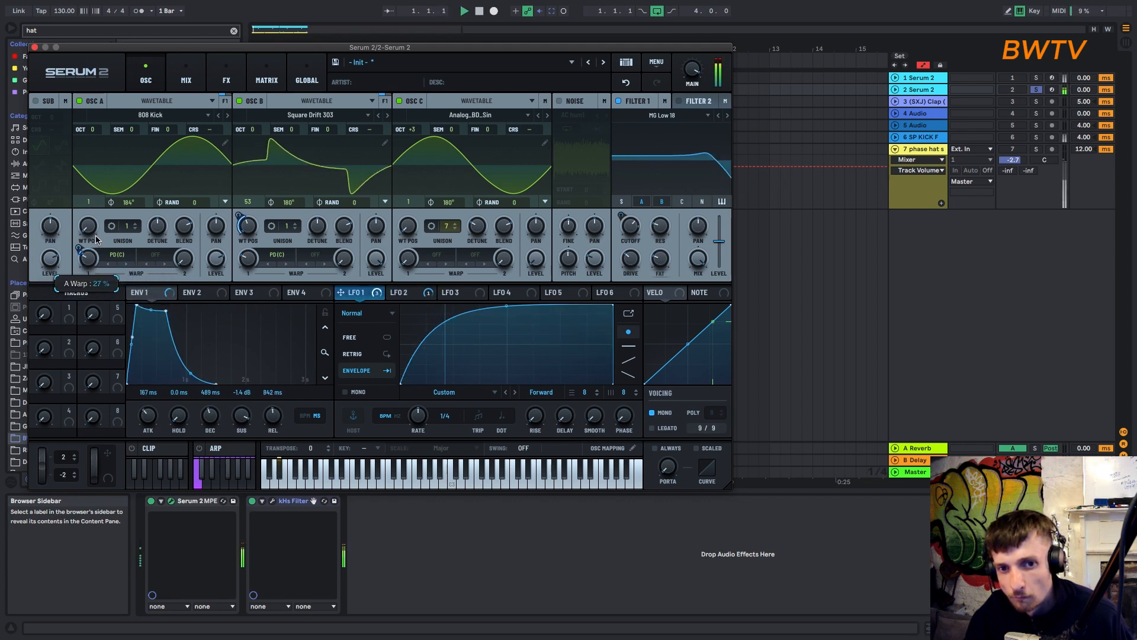
{"action": "mouse_move", "coordinate": [78, 249]}
{"action": "left_mouse_down"}
{"action": "mouse_move", "coordinate": [73, 270]}
{"action": "mouse_move", "coordinate": [93, 246]}
{"action": "left_mouse_up"}
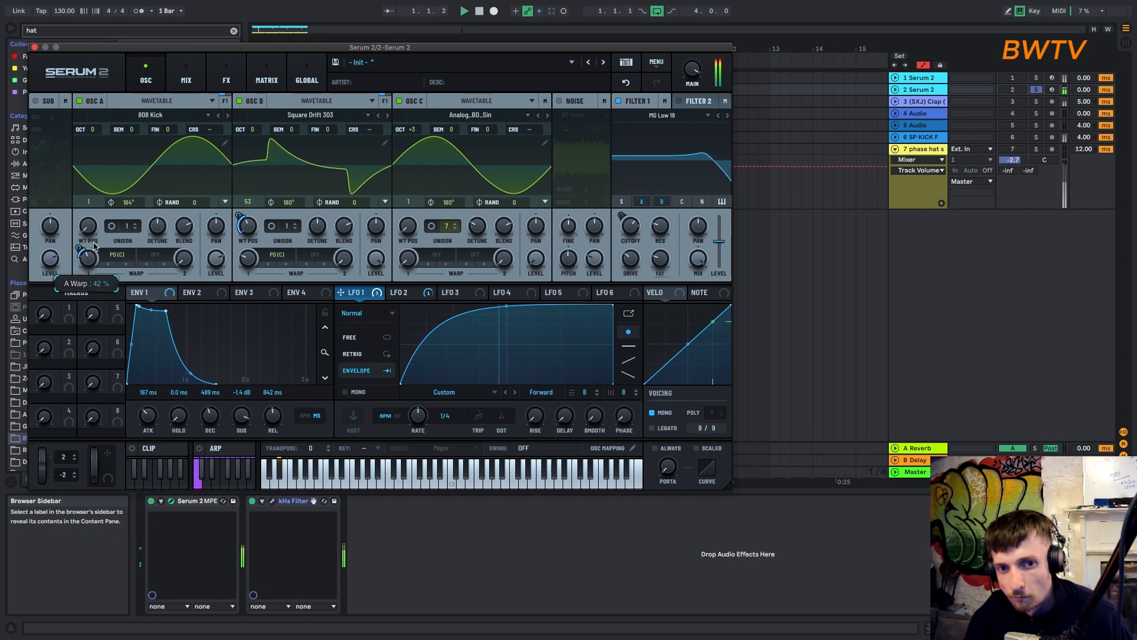
{"action": "left_click_drag", "start_coordinate": [378, 293], "coordinate": [250, 253]}
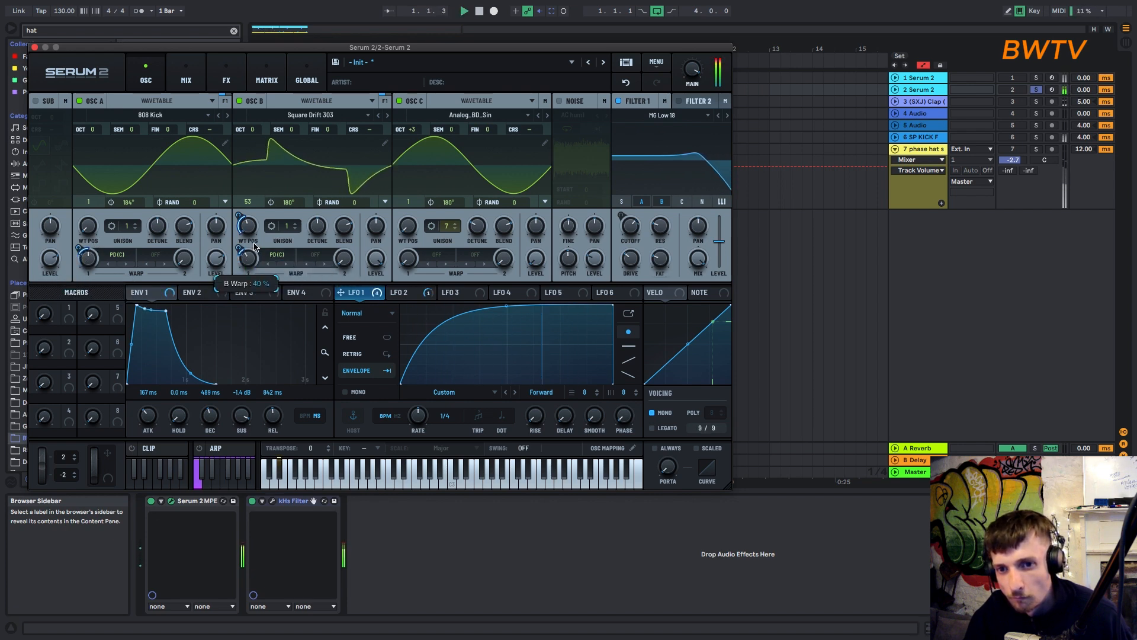
- Assign LFO 2 to OSC B's warp and to Filter 1's drive
{"action": "left_click_drag", "start_coordinate": [391, 293], "coordinate": [248, 258]}
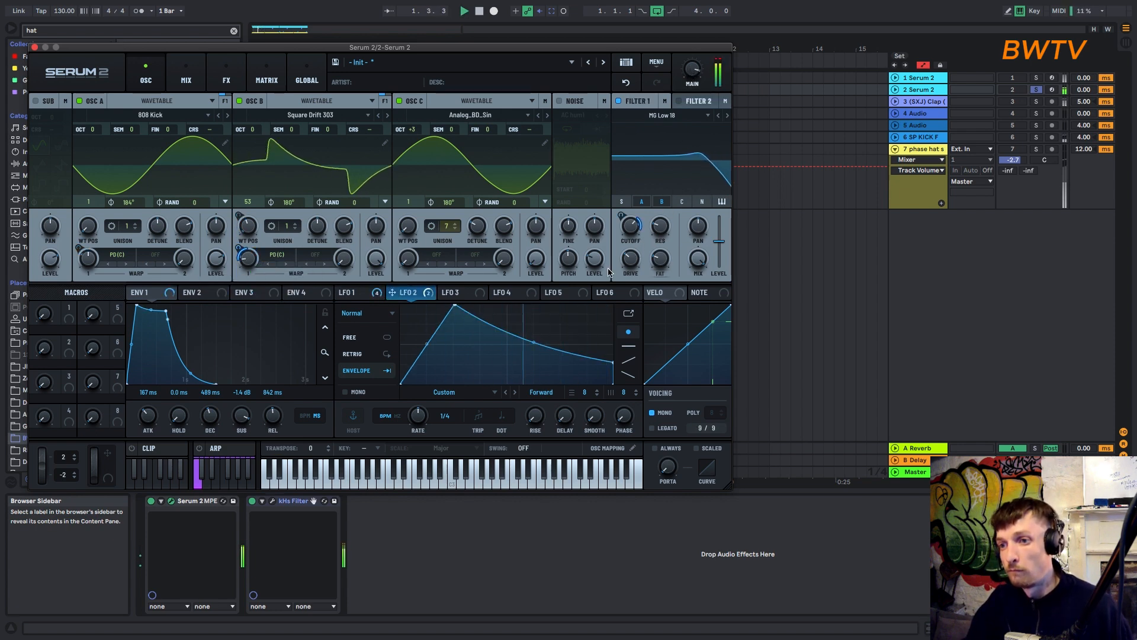
{"action": "left_click_drag", "start_coordinate": [418, 295], "coordinate": [631, 259]}
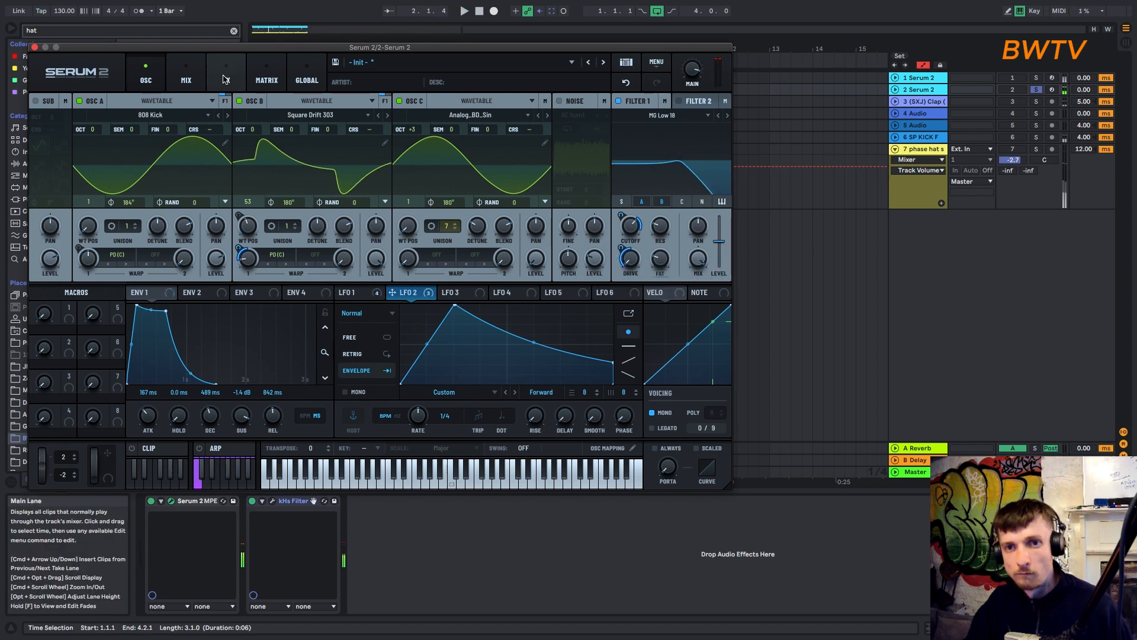
- Add a Filter effect to the synth's main FX chain and set its type to Comb 2
{"action": "left_click", "coordinate": [264, 77]}
{"action": "left_click", "coordinate": [226, 76]}
{"action": "left_click", "coordinate": [39, 121]}
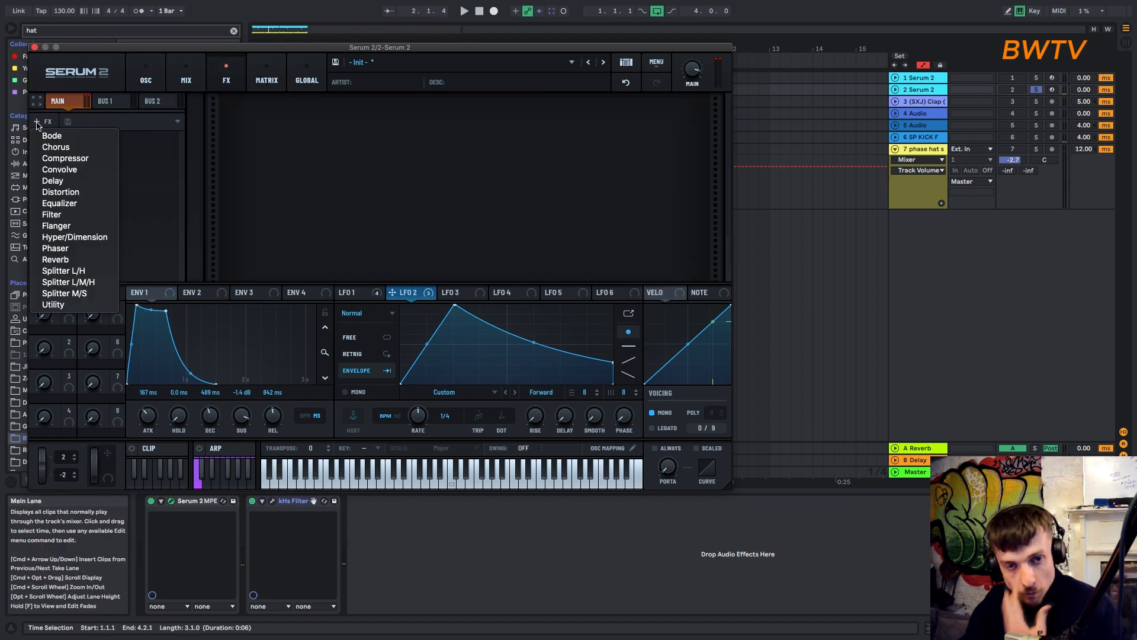
{"action": "left_click", "coordinate": [51, 214]}
{"action": "left_click", "coordinate": [339, 118]}
{"action": "mouse_move", "coordinate": [355, 186]}
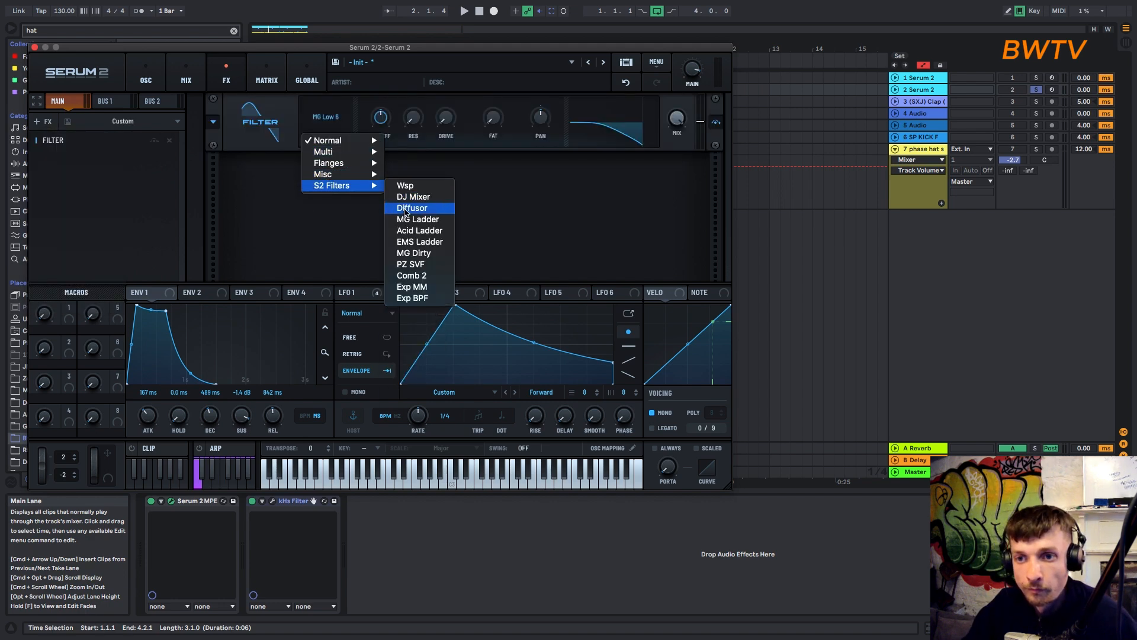
{"action": "left_click", "coordinate": [419, 276]}
- Play the loop and tune the Comb 2 filter's resonance and cutoff, with FRQ2 at 67 %
{"action": "key", "text": "space"}
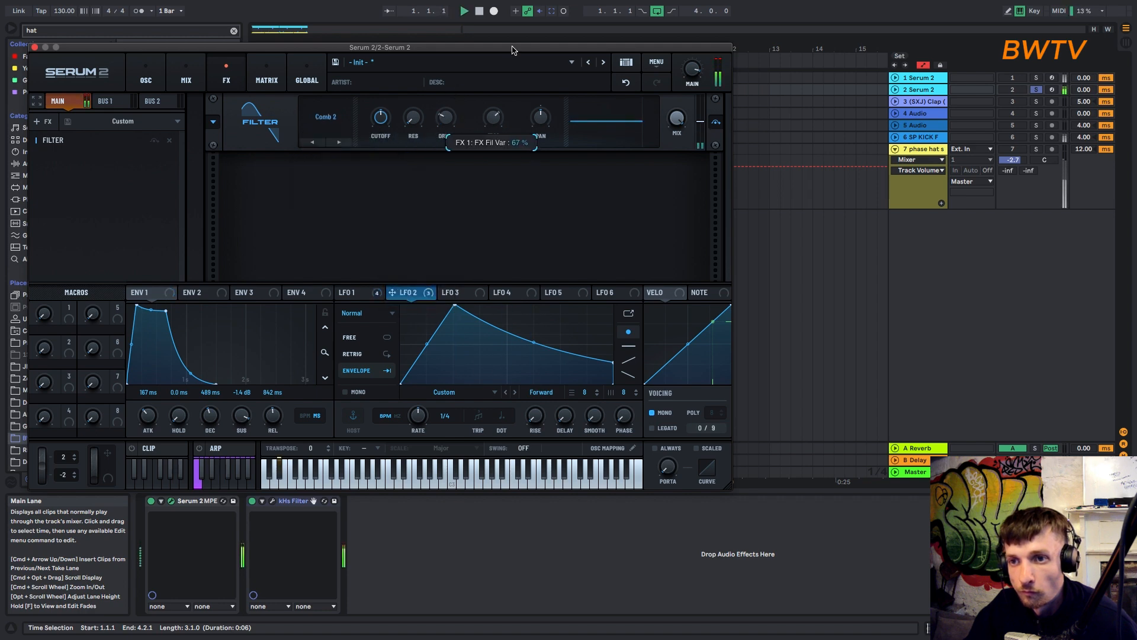
{"action": "left_click_drag", "start_coordinate": [412, 122], "coordinate": [391, 102]}
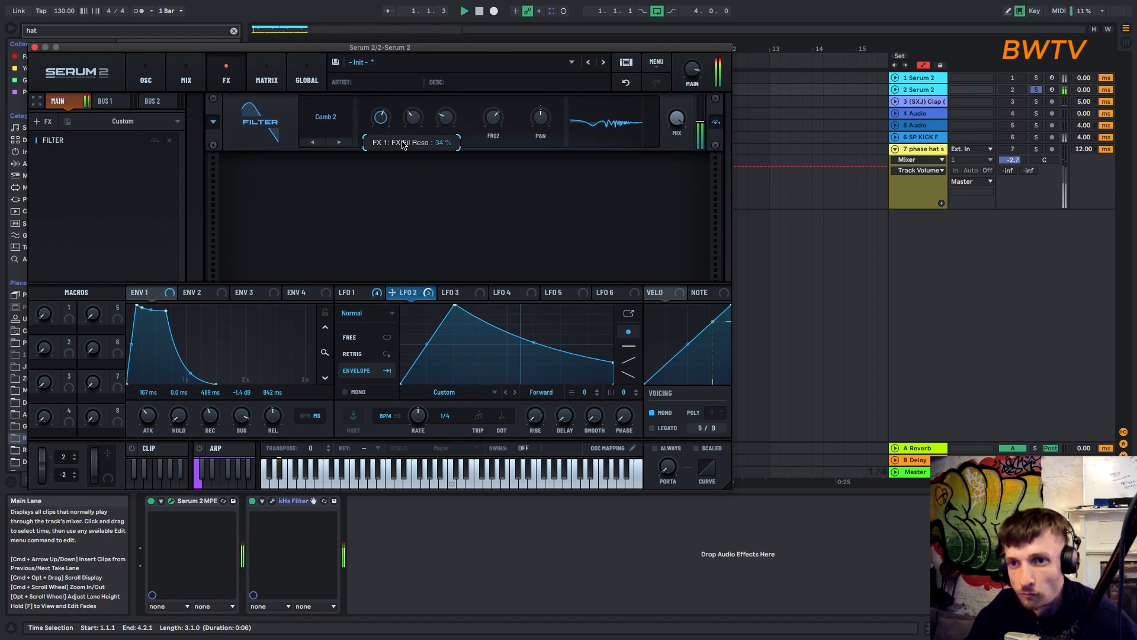
{"action": "left_click_drag", "start_coordinate": [412, 118], "coordinate": [385, 130]}
{"action": "left_click_drag", "start_coordinate": [381, 119], "coordinate": [381, 138]}
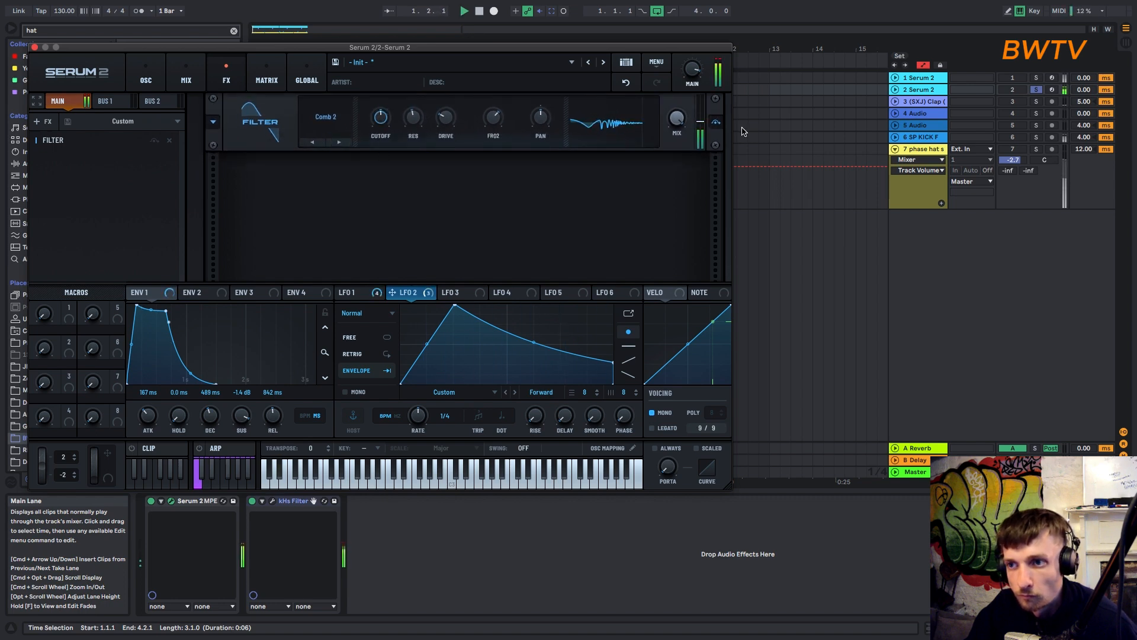
- Unsolo the second Serum 2 track and set its delay to 9.00 ms and its volume to -16.4 dB
{"action": "left_click", "coordinate": [34, 48]}
{"action": "left_click", "coordinate": [1036, 89]}
{"action": "left_click_drag", "start_coordinate": [1084, 89], "coordinate": [1084, 83]}
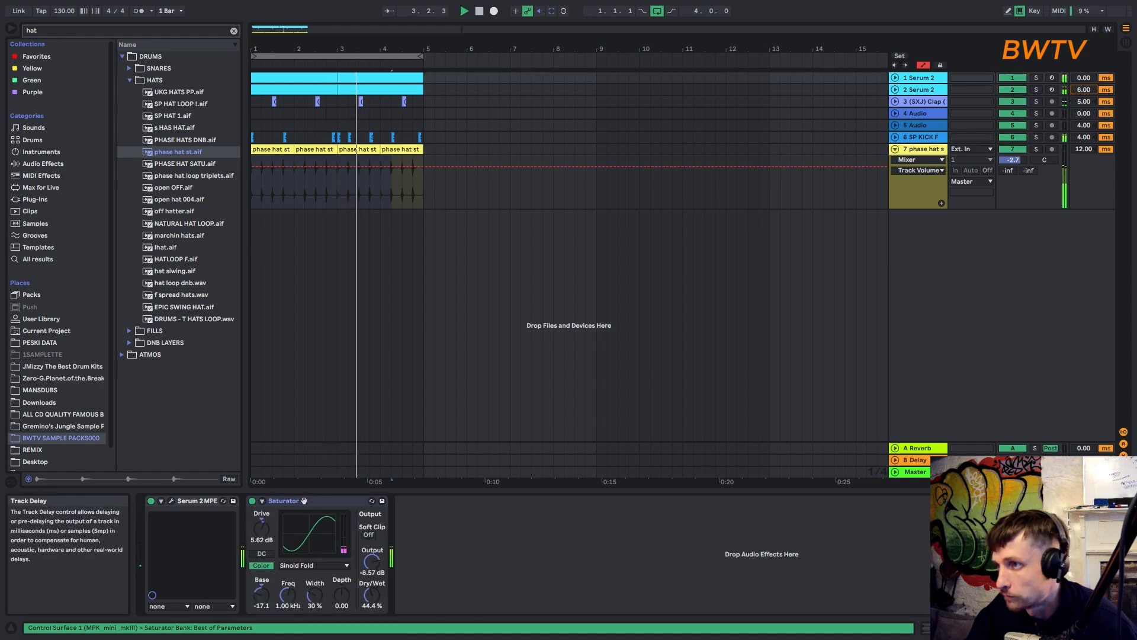
{"action": "left_click", "coordinate": [895, 90]}
{"action": "left_click_drag", "start_coordinate": [1013, 101], "coordinate": [1013, 105]}
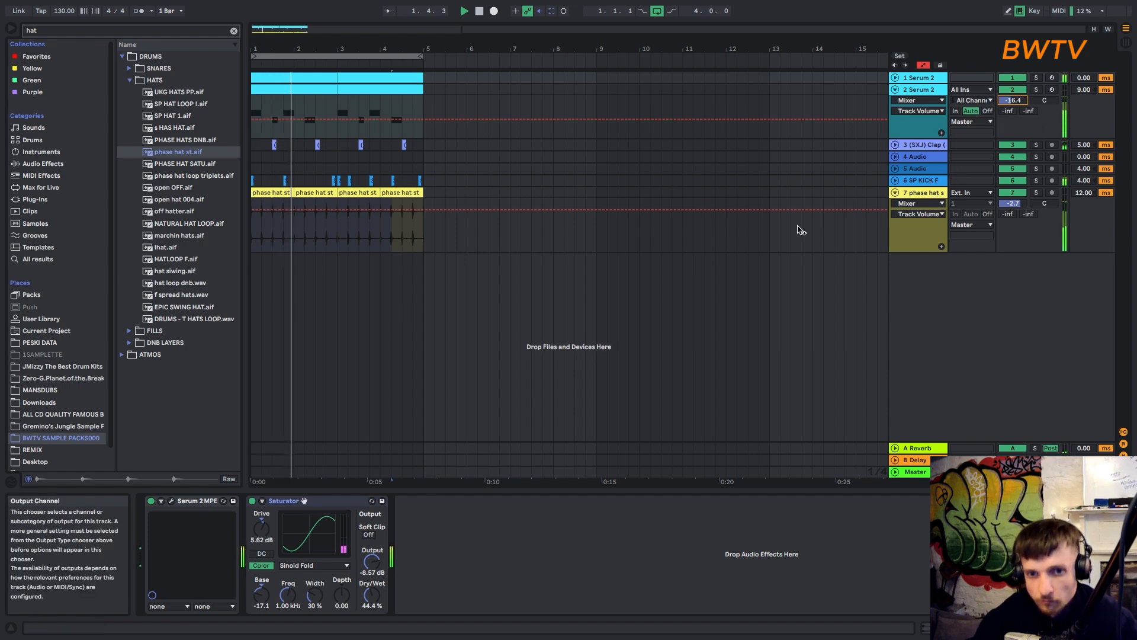
- Fold the track lanes and group the two Serum 2 tracks together
{"action": "left_click", "coordinate": [895, 193], "text": "alt"}
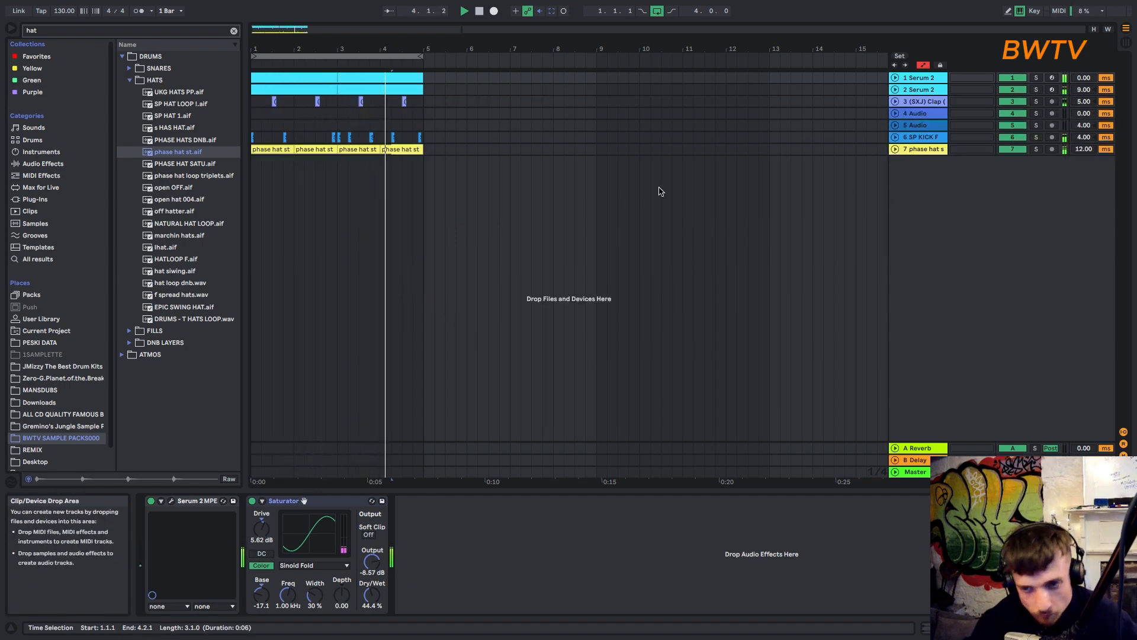
{"action": "left_click", "coordinate": [895, 77]}
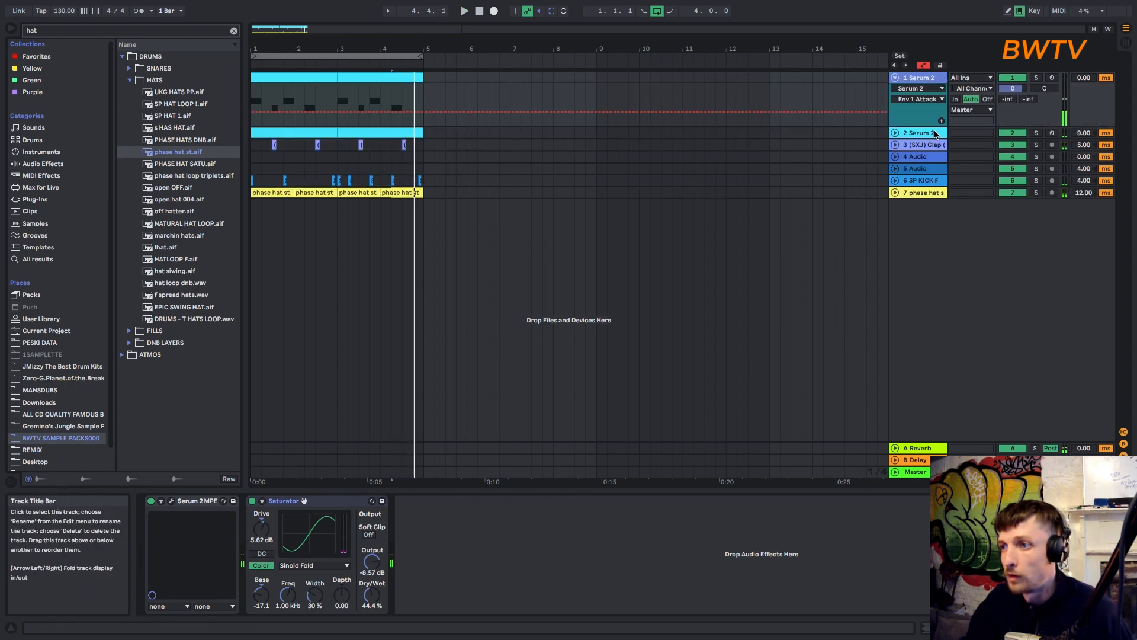
{"action": "left_click", "coordinate": [936, 134]}
{"action": "key", "text": "ctrl+g"}
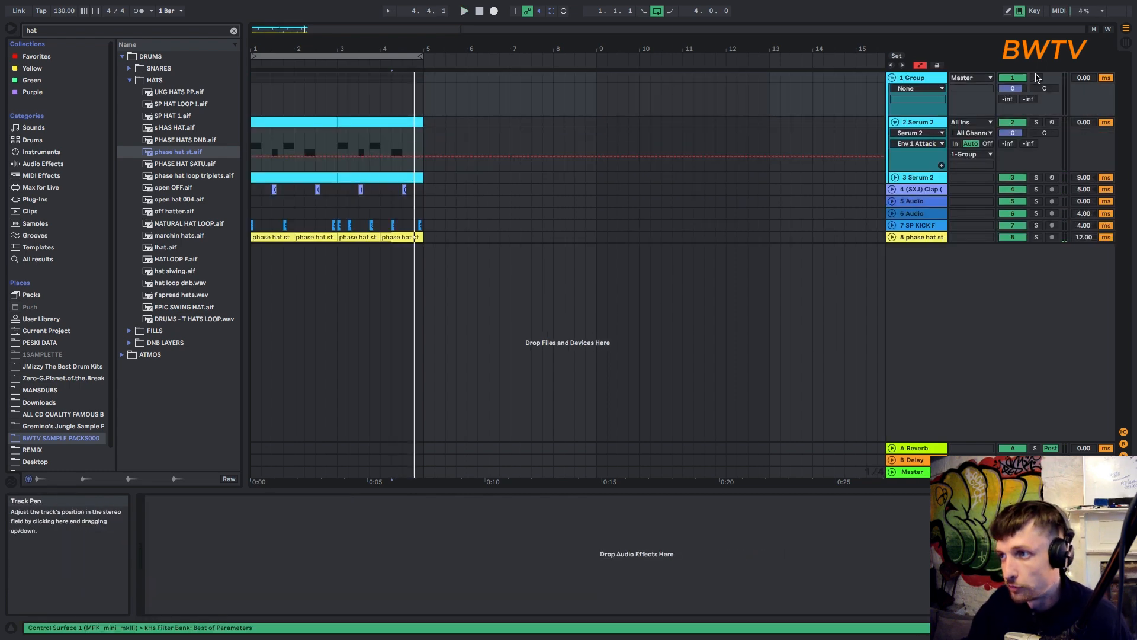
{"action": "left_click", "coordinate": [52, 32]}
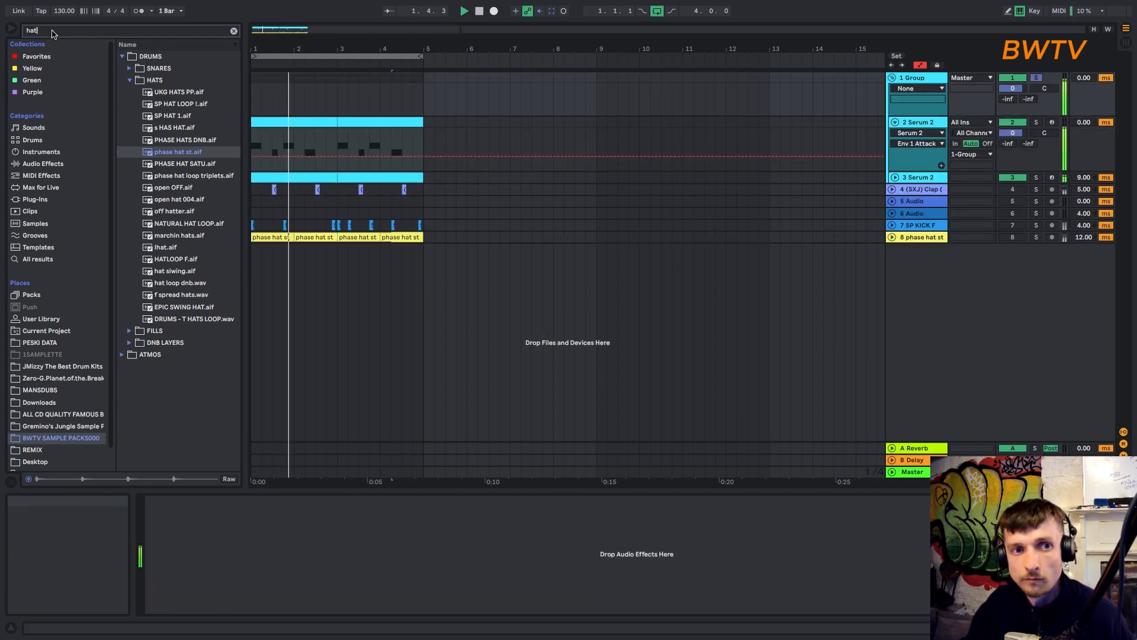
{"action": "type", "text": "cli"}
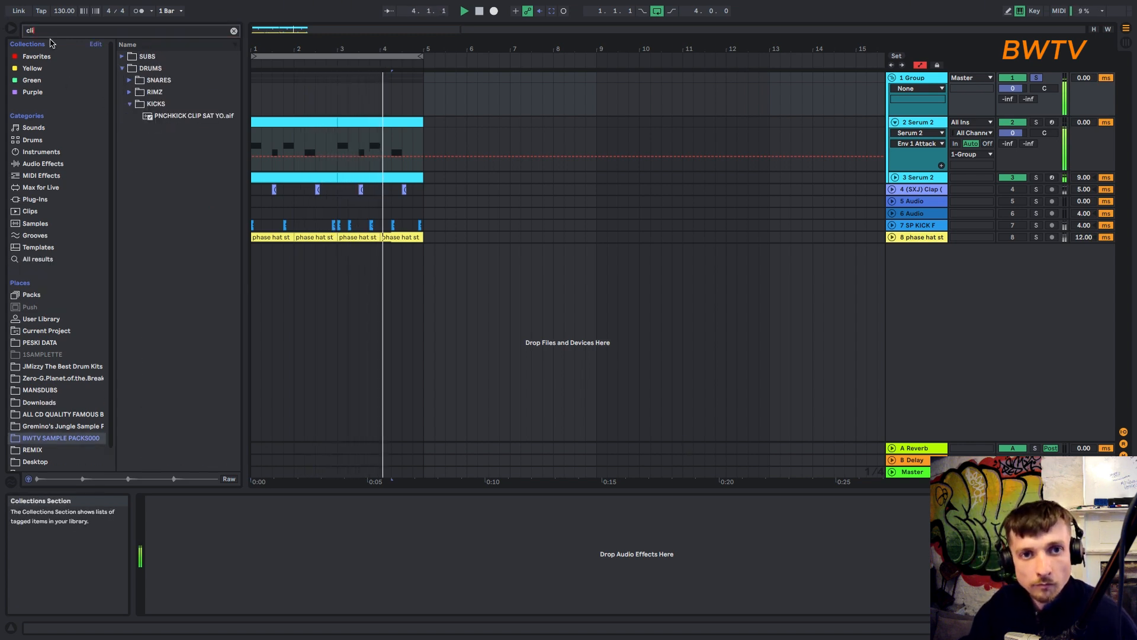
{"action": "left_click_drag", "start_coordinate": [50, 33], "coordinate": [4, 27]}
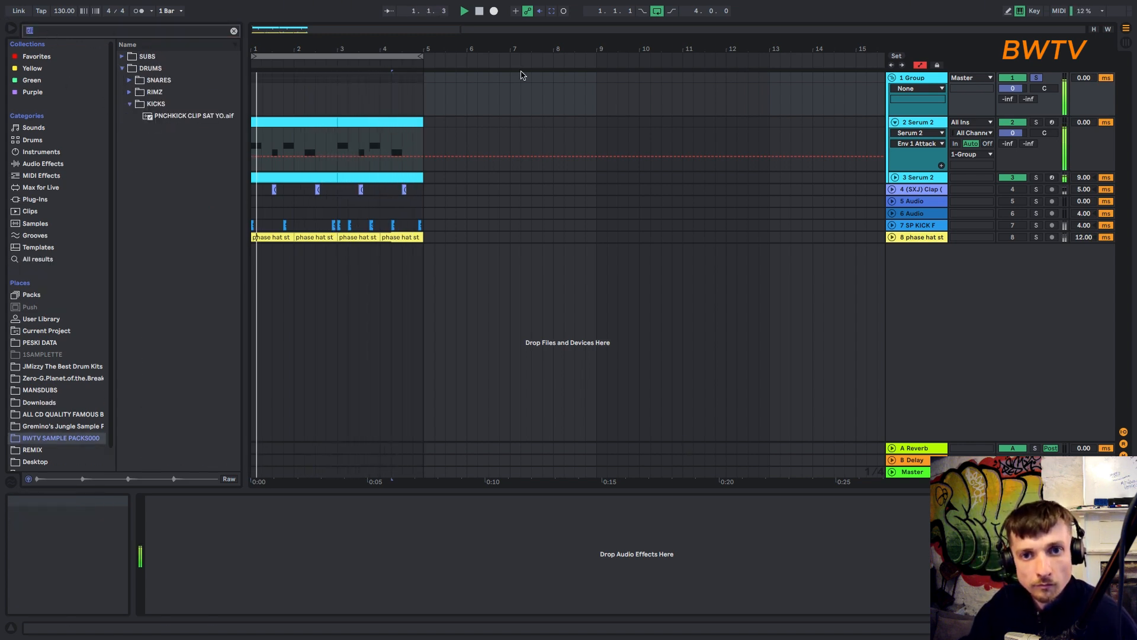
- Solo the lower Serum 2 track in the group and rename it "mid"
{"action": "left_click", "coordinate": [910, 122]}
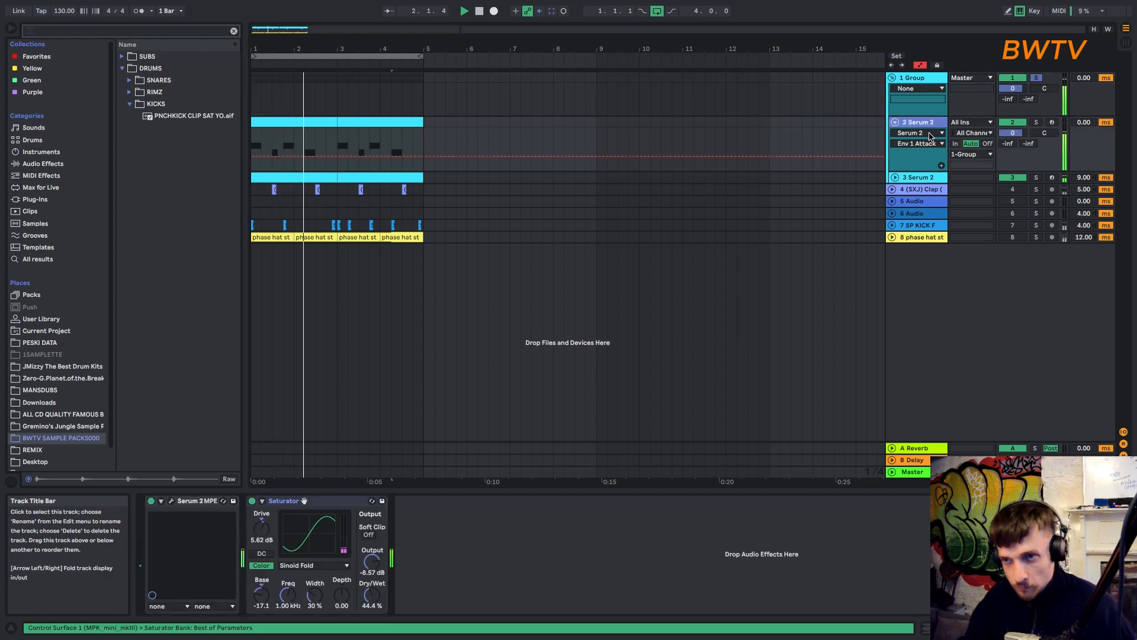
{"action": "left_click", "coordinate": [1013, 178]}
{"action": "left_click", "coordinate": [1036, 178]}
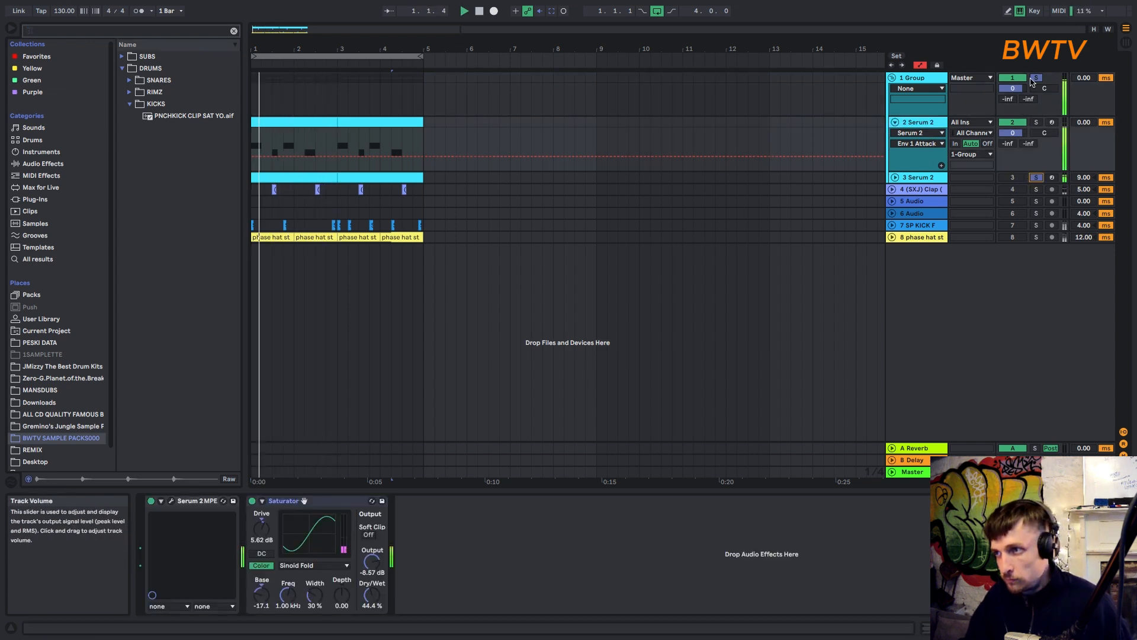
{"action": "left_click", "coordinate": [921, 178]}
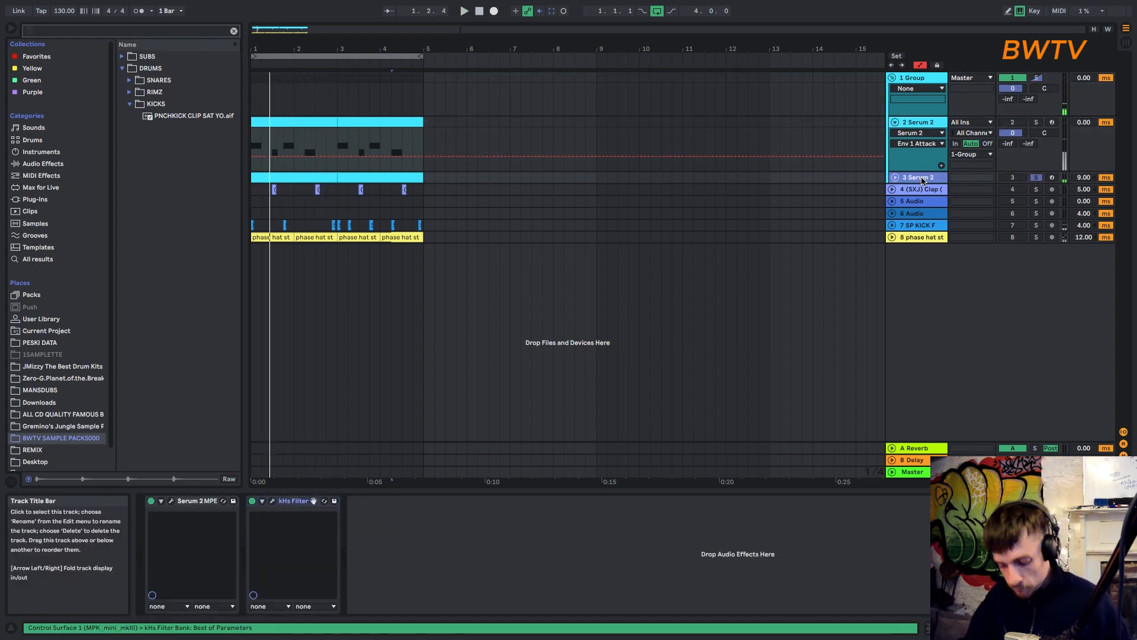
- Rename the remaining Serum 2 track "sub" and move it out above the group, keeping mid inside the group
{"action": "left_click_drag", "start_coordinate": [922, 180], "coordinate": [924, 192]}
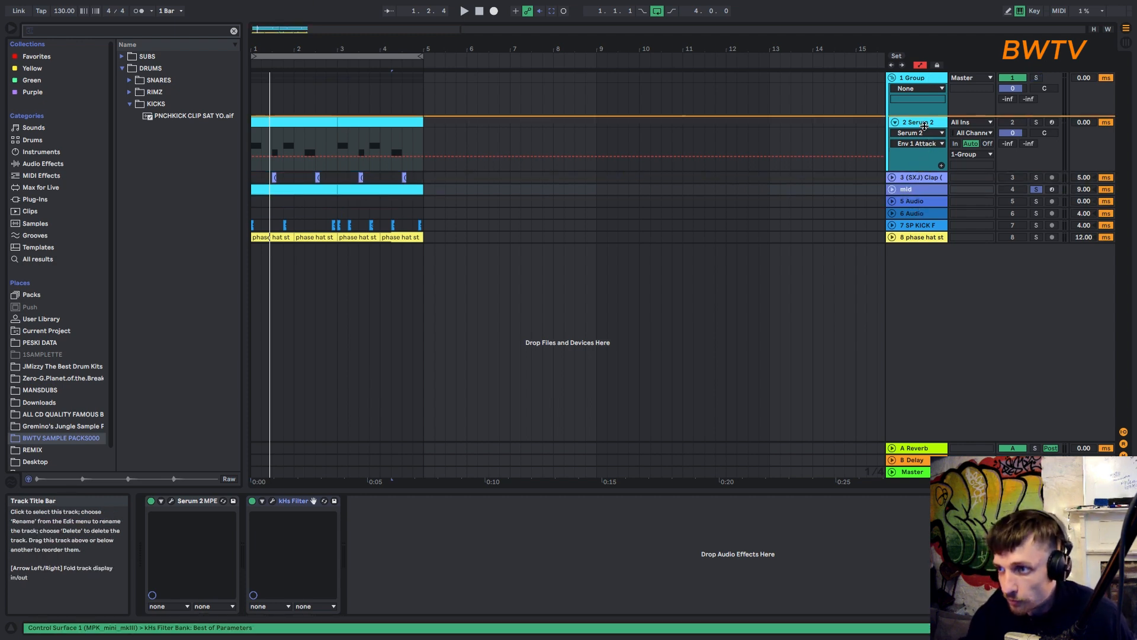
{"action": "left_click_drag", "start_coordinate": [924, 125], "coordinate": [940, 120]}
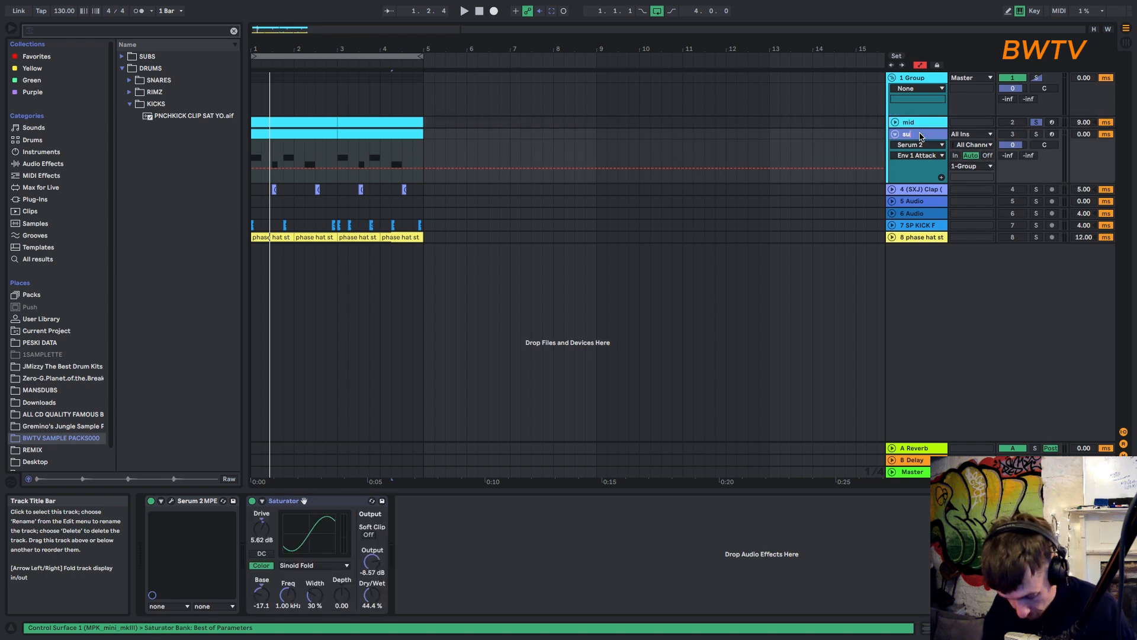
{"action": "left_click_drag", "start_coordinate": [912, 137], "coordinate": [917, 76]}
- Solo the sub track and search the browser's plug-ins for "pro q"
{"action": "left_click", "coordinate": [1036, 77]}
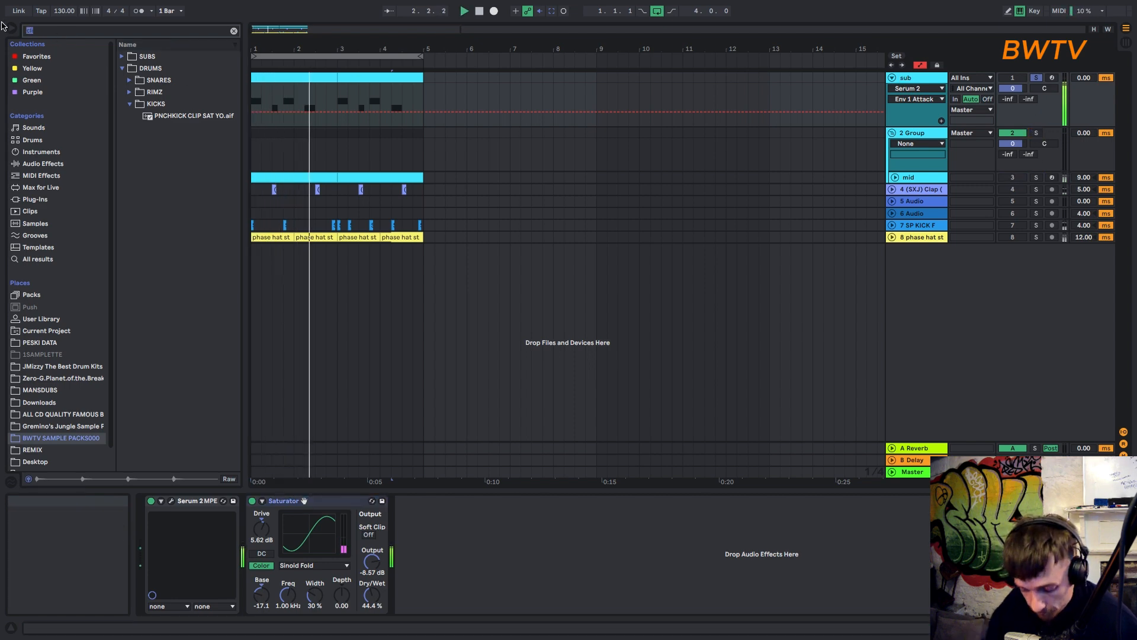
{"action": "type", "text": "pro q"}
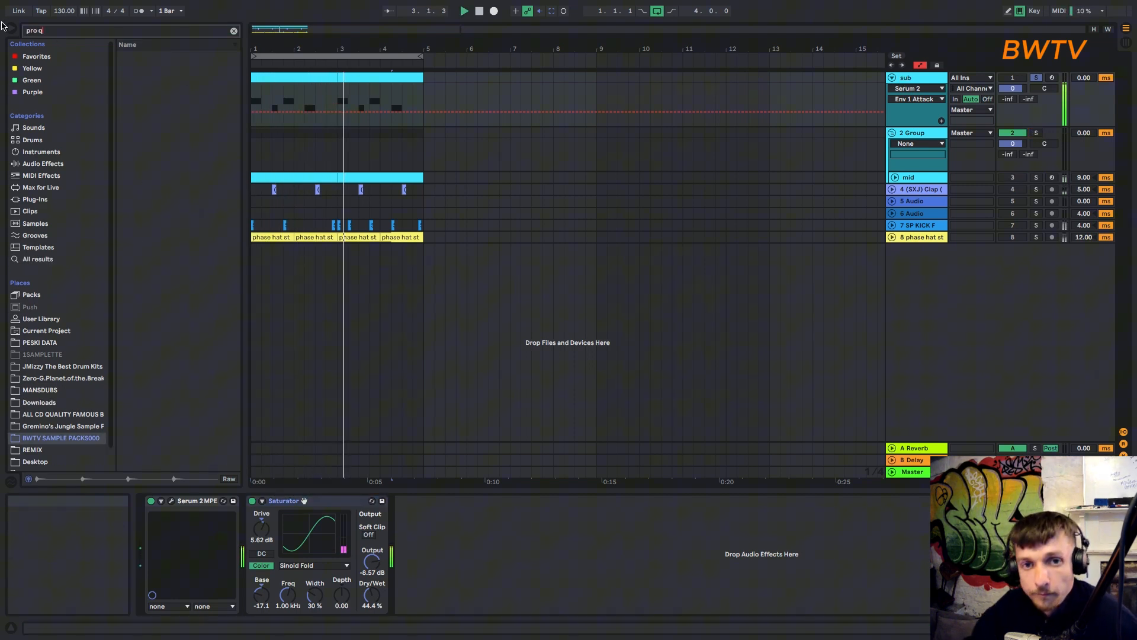
{"action": "left_click", "coordinate": [35, 199]}
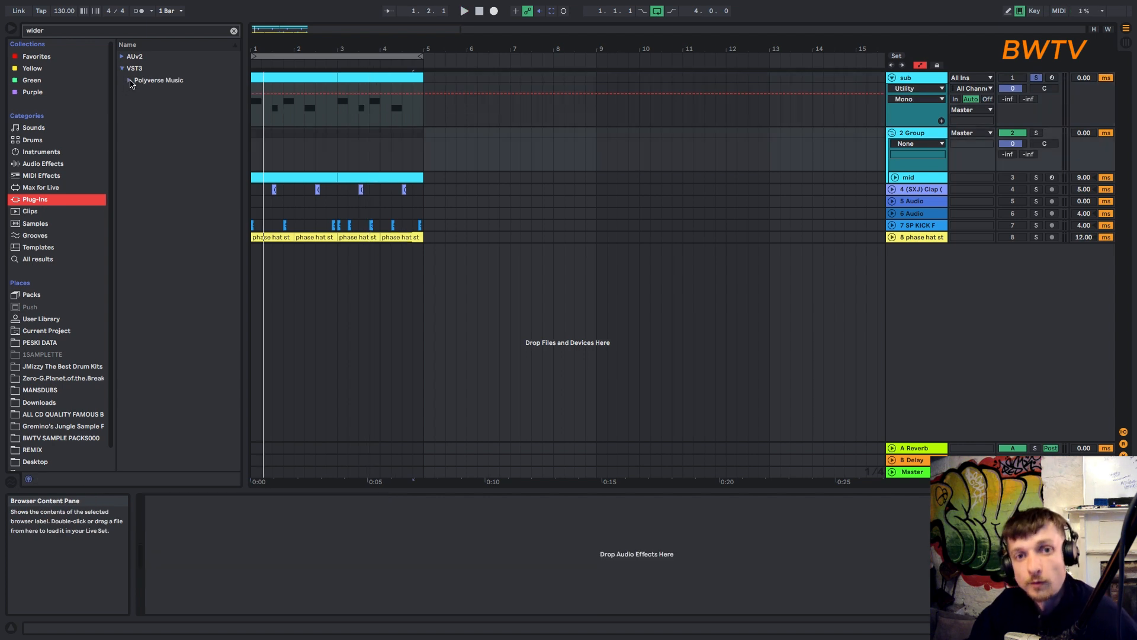
- Add Polyverse's Wider plug-in to the group, name it "mid group" and play it soloed
{"action": "left_click", "coordinate": [155, 80]}
{"action": "double_click", "coordinate": [146, 92]}
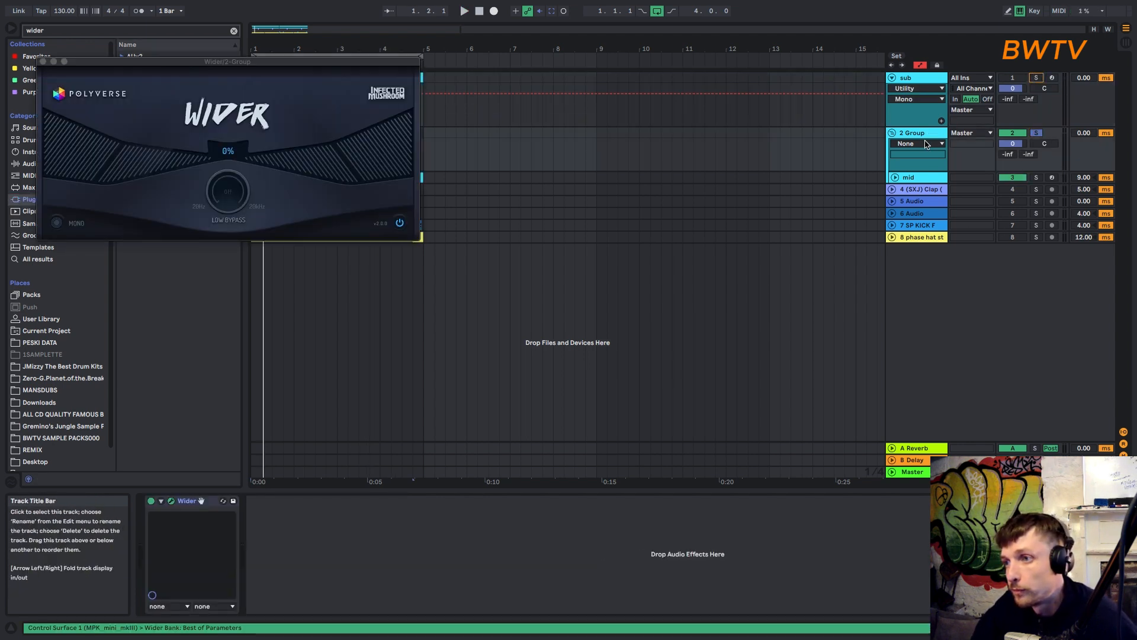
{"action": "type", "text": "mid g"}
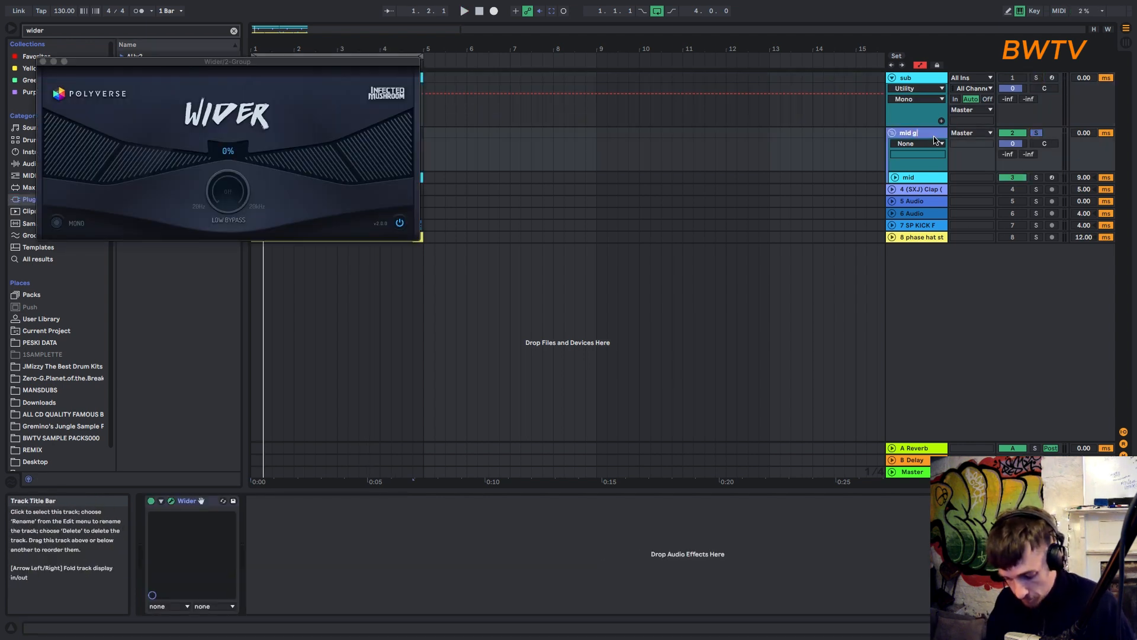
{"action": "key", "text": "space"}
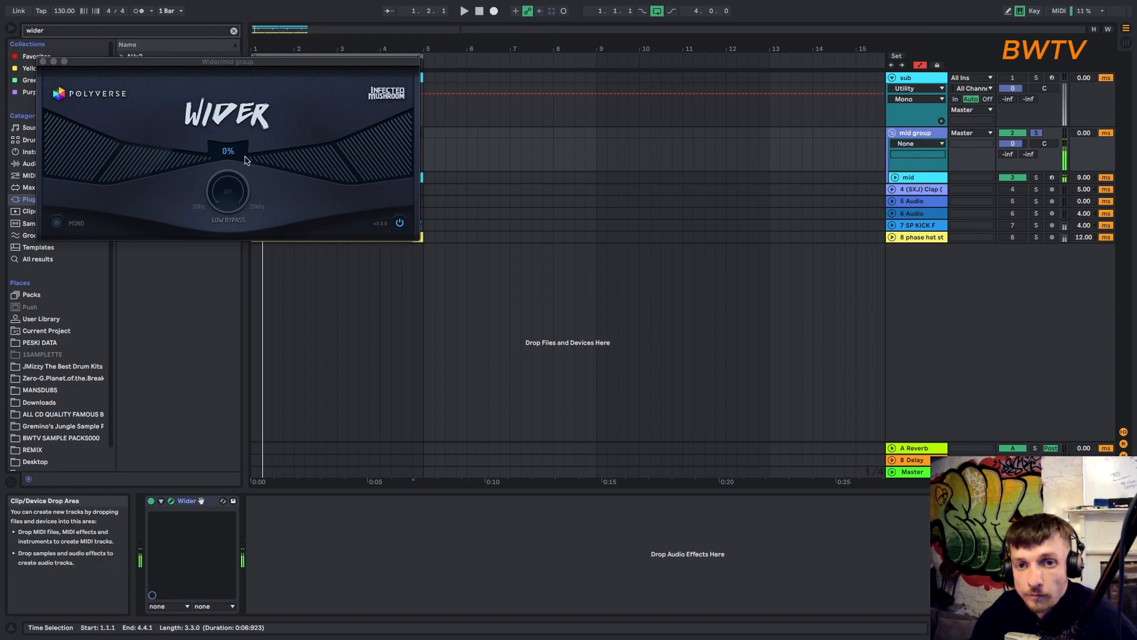
- Set Wider's amount to 55% and adjust its low bypass
{"action": "left_click_drag", "start_coordinate": [246, 160], "coordinate": [249, 68]}
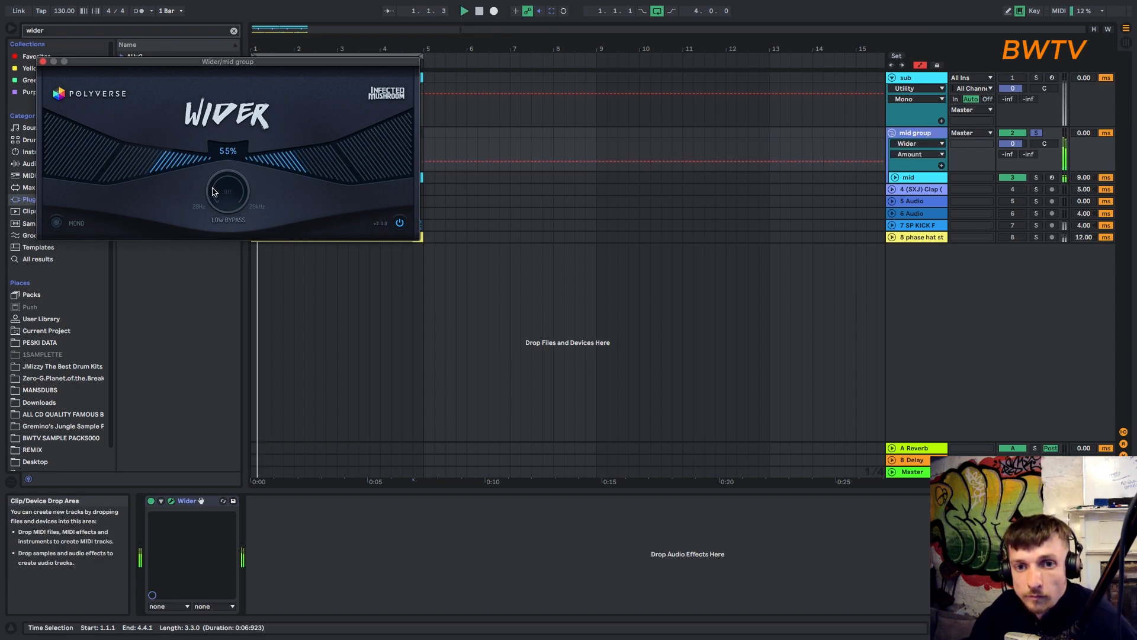
{"action": "left_click_drag", "start_coordinate": [213, 192], "coordinate": [214, 180]}
- Search the plug-ins for "cli" and add bx_clipper to the mid group after Wider
{"action": "type", "text": "cli"}
{"action": "left_click", "coordinate": [44, 61]}
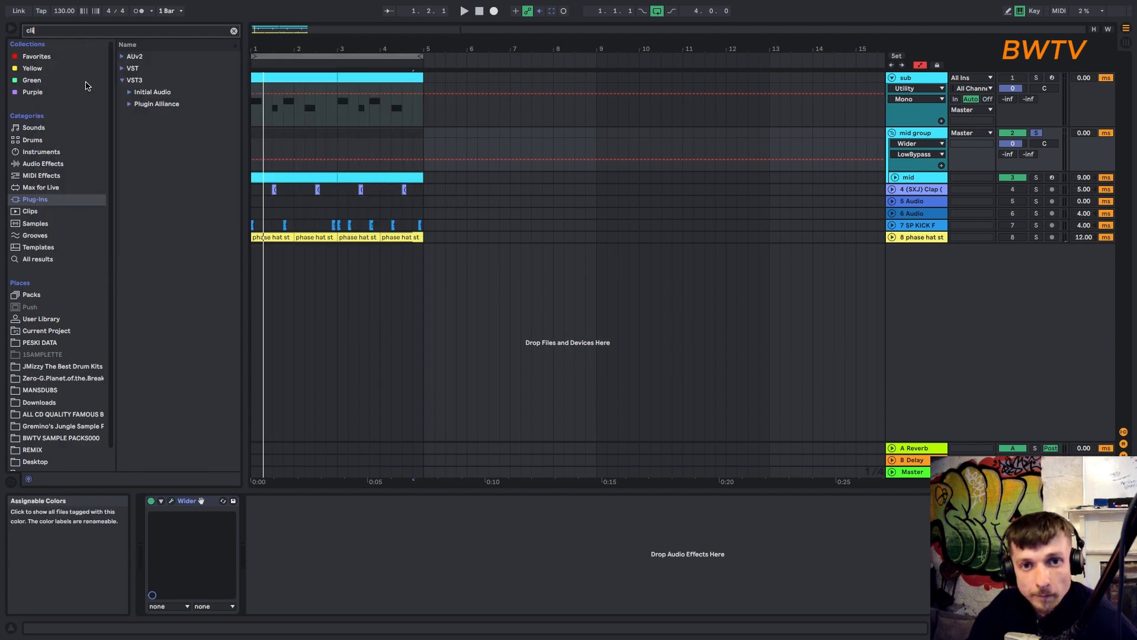
{"action": "left_click", "coordinate": [130, 104]}
{"action": "double_click", "coordinate": [161, 117]}
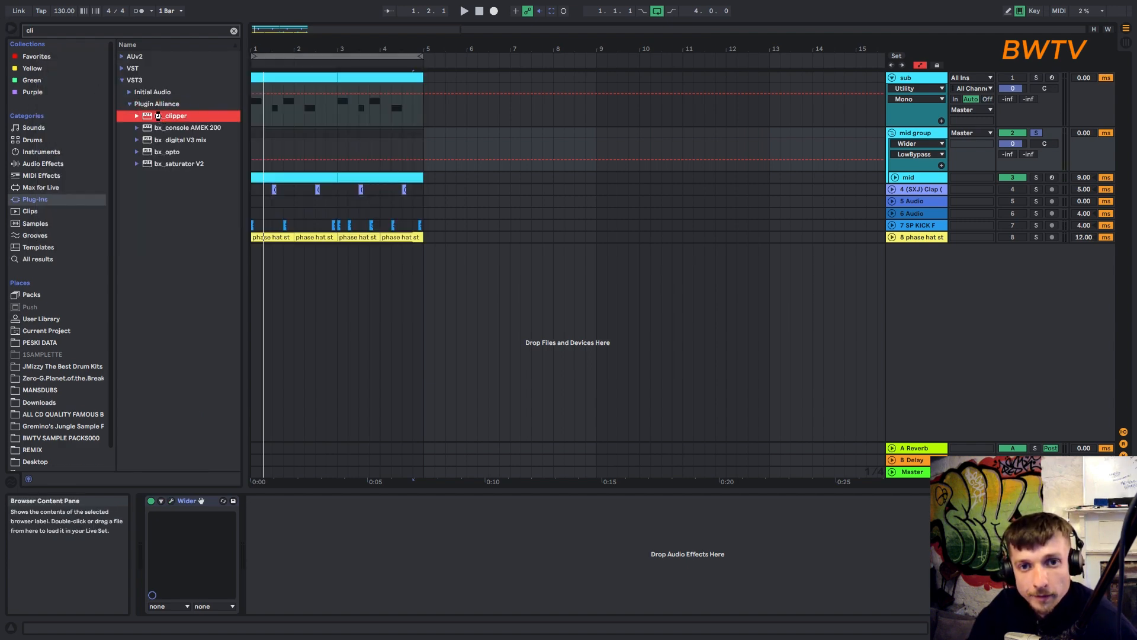
- Set bx_clipper to M/S mode with its channels unlinked, side ceiling at -9.8 dB and side knee at 6.0
{"action": "left_click", "coordinate": [342, 336]}
{"action": "left_click", "coordinate": [342, 369]}
{"action": "left_click_drag", "start_coordinate": [561, 336], "coordinate": [553, 382]}
{"action": "left_click_drag", "start_coordinate": [496, 337], "coordinate": [509, 271]}
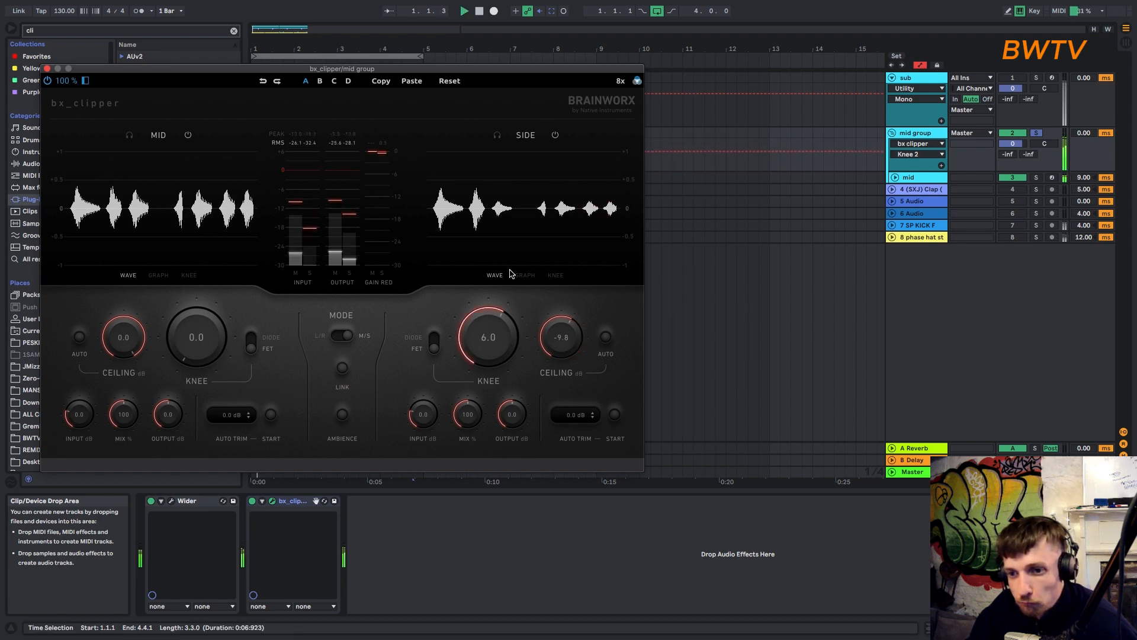
{"action": "left_click", "coordinate": [47, 68]}
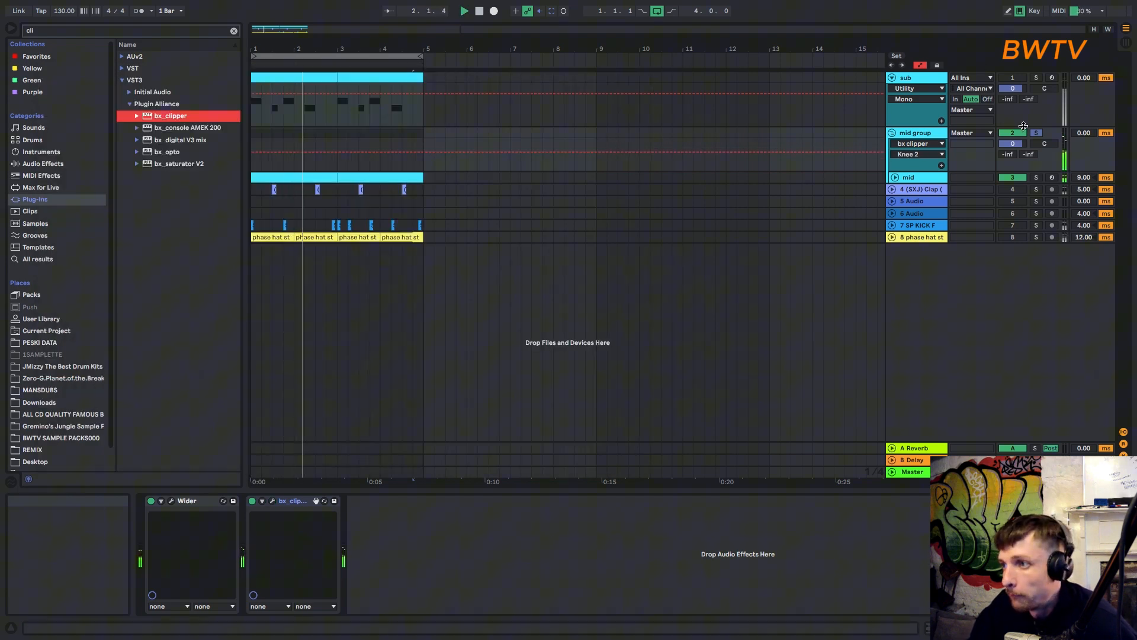
- Stop playback, search the audio effects for "gate" and add Gate to the mid group
{"action": "left_click", "coordinate": [916, 134]}
{"action": "key", "text": "space"}
{"action": "left_click_drag", "start_coordinate": [50, 30], "coordinate": [1, 26]}
{"action": "type", "text": "gate"}
{"action": "left_click", "coordinate": [37, 166]}
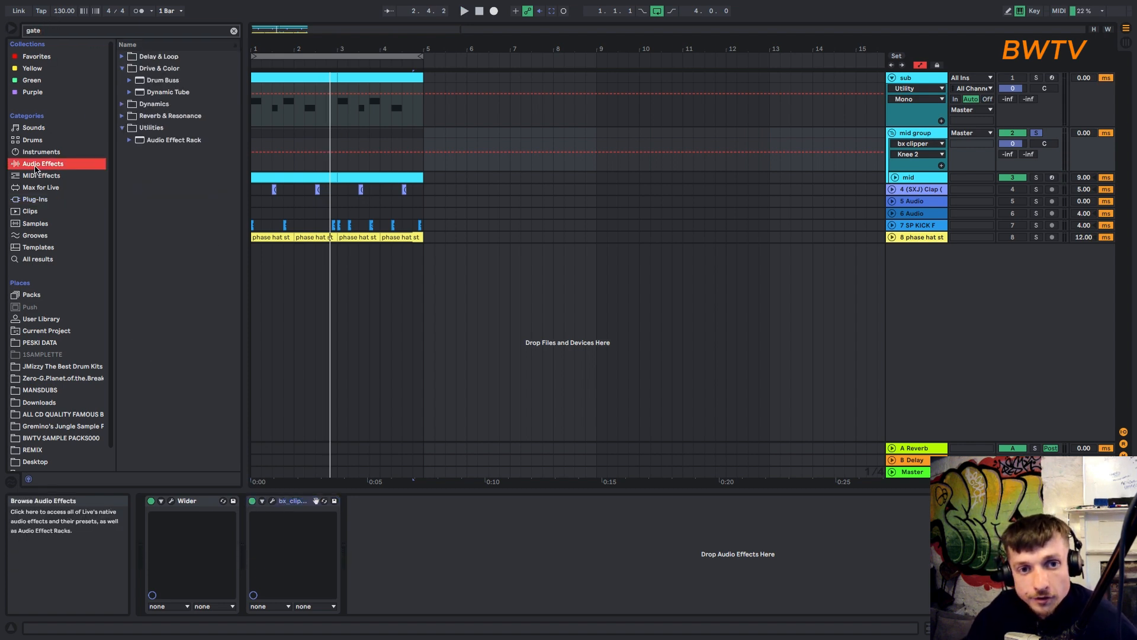
{"action": "left_click", "coordinate": [129, 106]}
{"action": "double_click", "coordinate": [155, 93]}
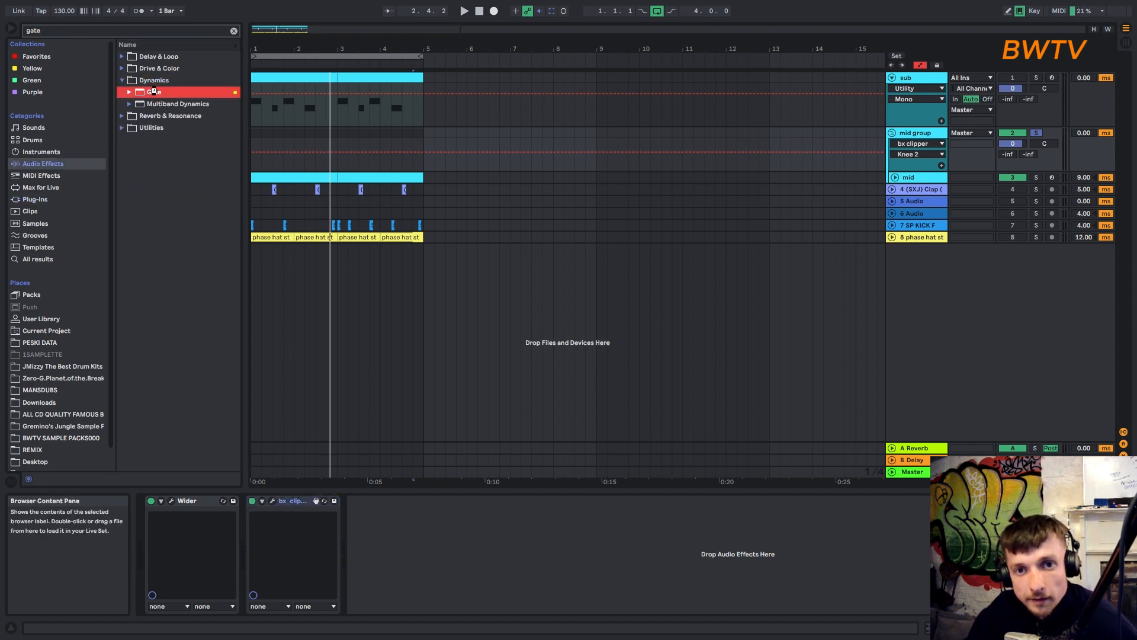
- Sidechain the Gate from the 7-SP KICK F track, enable Flip and set the floor to -30.4 dB
{"action": "left_click", "coordinate": [364, 502]}
{"action": "left_click", "coordinate": [372, 531]}
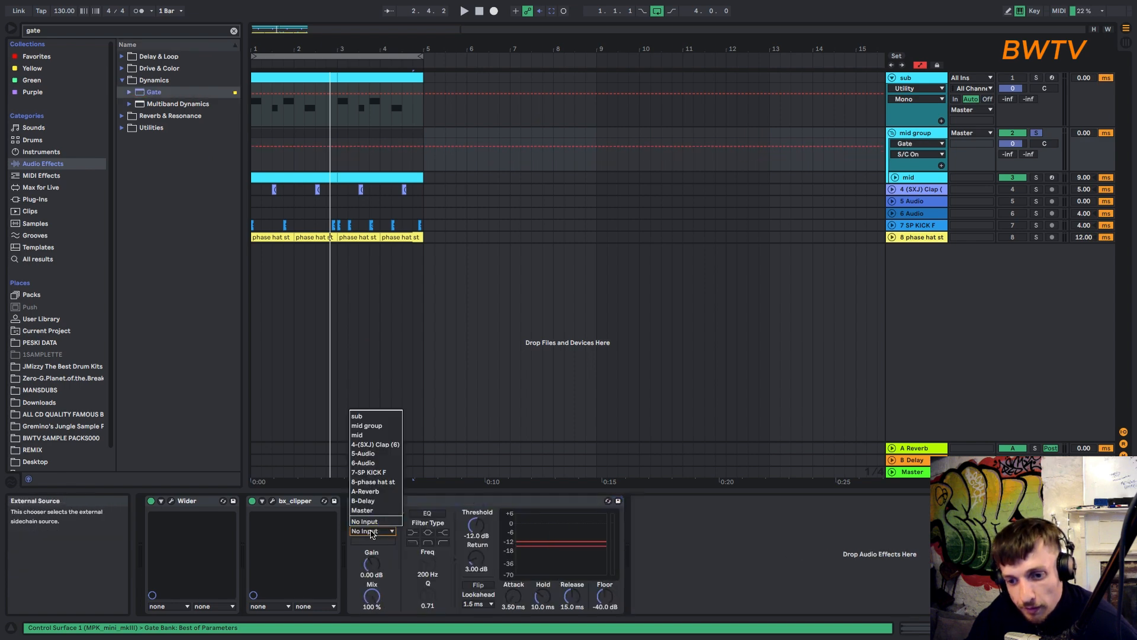
{"action": "left_click", "coordinate": [369, 472]}
{"action": "left_click", "coordinate": [478, 584]}
{"action": "left_click_drag", "start_coordinate": [606, 596], "coordinate": [606, 588]}
- Unsolo the mid group, set its track delay to 4 ms, and set the Gate's floor to -28.6 dB and release to 1.61 ms
{"action": "left_click", "coordinate": [1036, 133]}
{"action": "left_click_drag", "start_coordinate": [1083, 133], "coordinate": [1083, 129]}
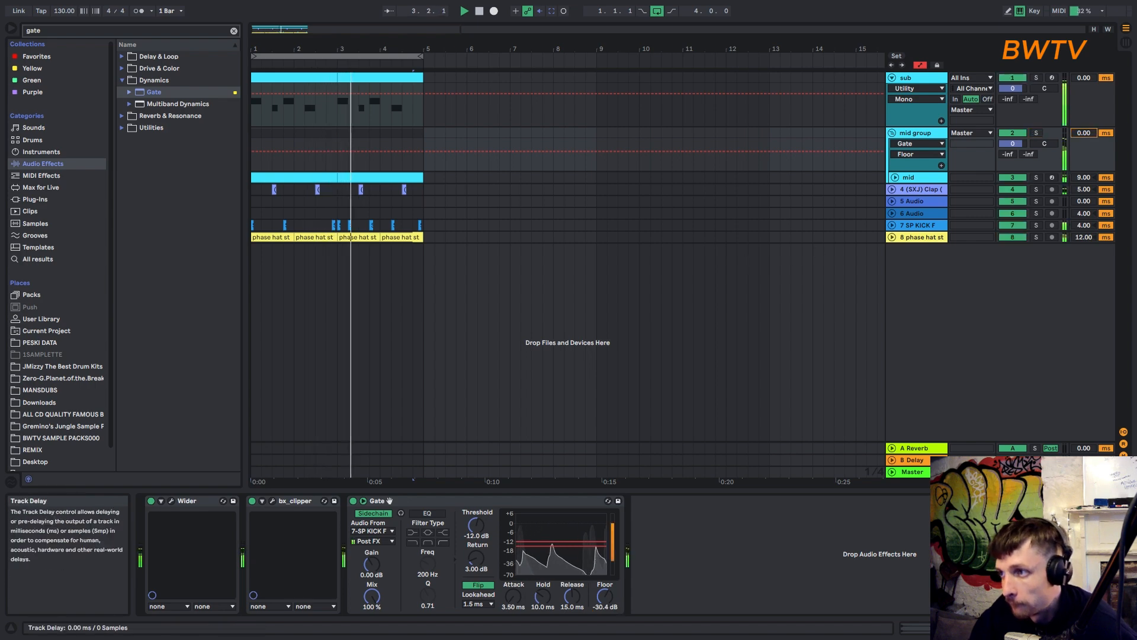
{"action": "left_click_drag", "start_coordinate": [605, 597], "coordinate": [579, 623]}
{"action": "left_click", "coordinate": [579, 607]}
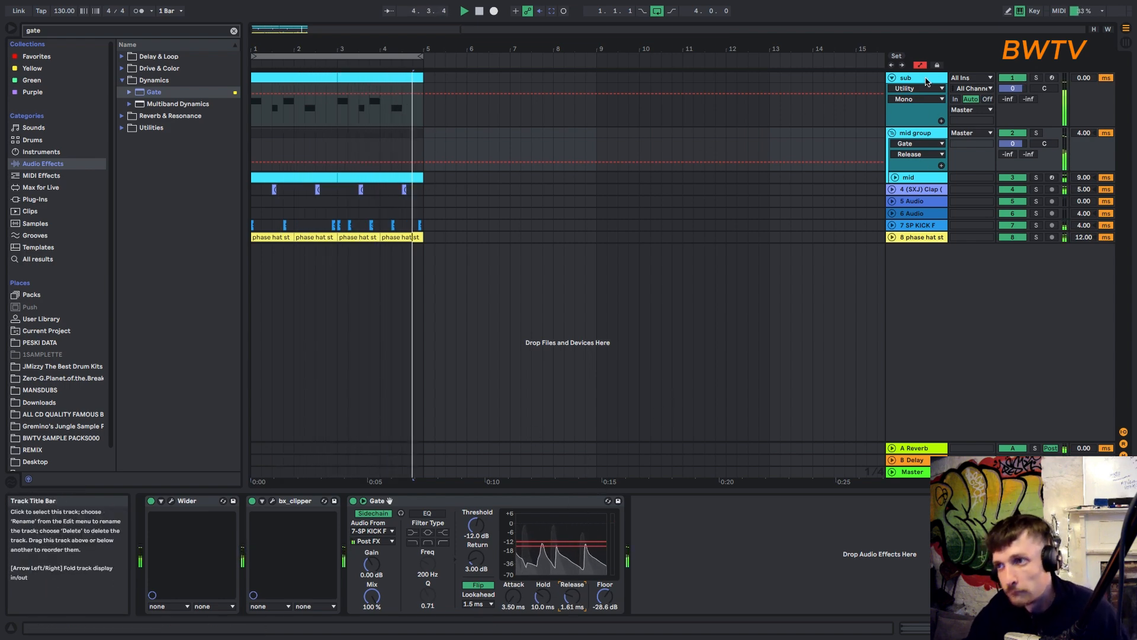
- Solo the sub track and shape LFO 2 in its Serum 2 as a steeply decaying curve in Envelope mode
{"action": "left_click", "coordinate": [1037, 84]}
{"action": "left_click", "coordinate": [1037, 79]}
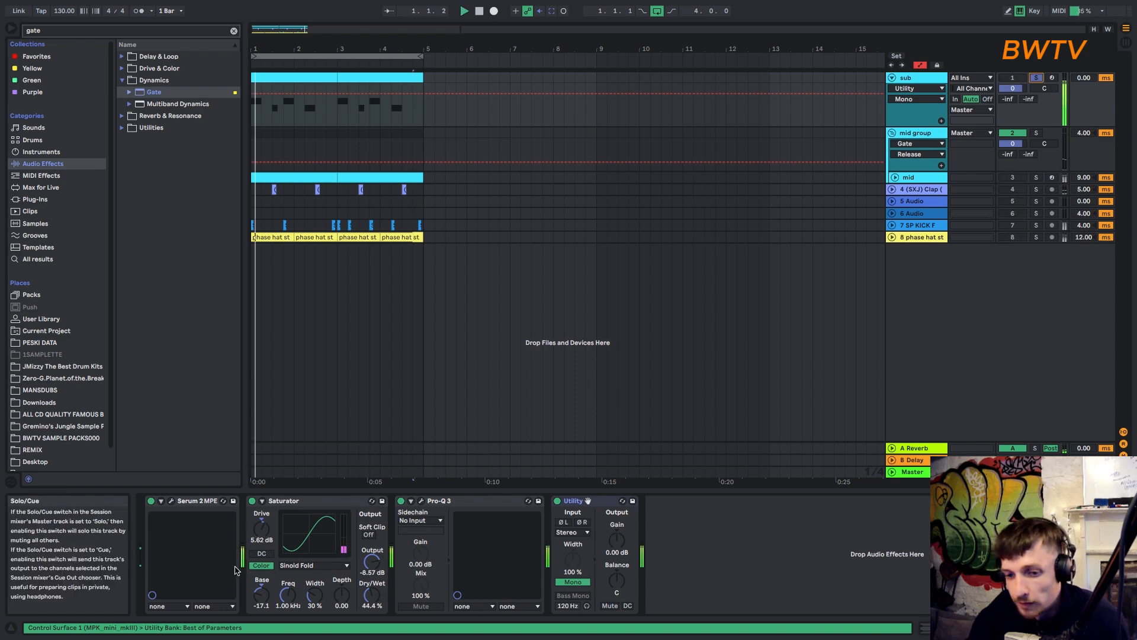
{"action": "left_click", "coordinate": [171, 501]}
{"action": "left_click", "coordinate": [408, 293]}
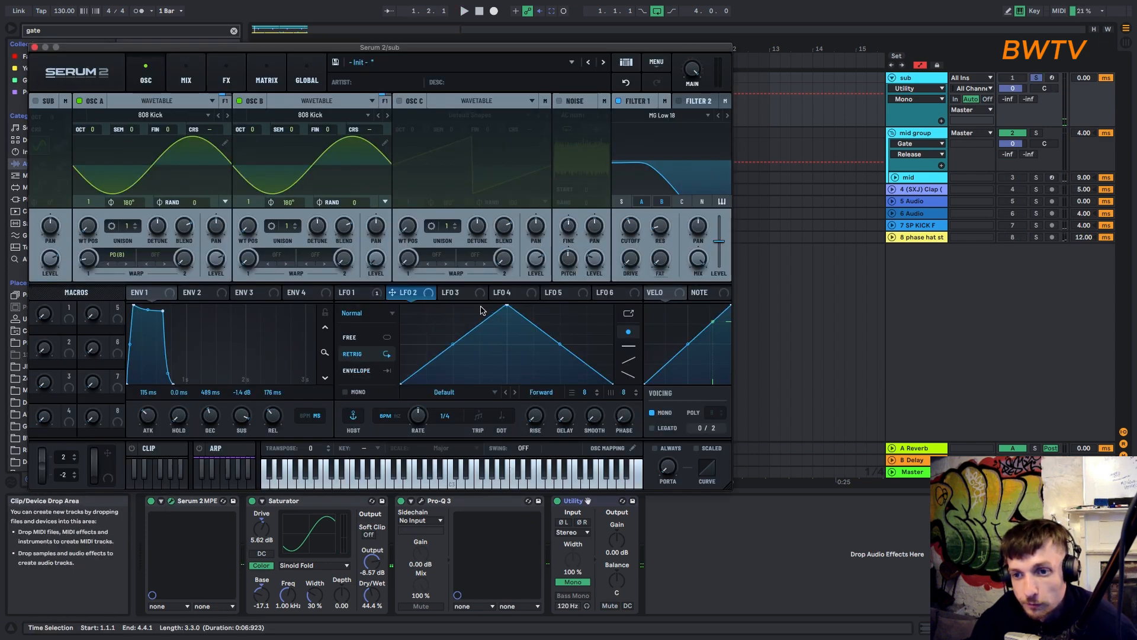
{"action": "left_click_drag", "start_coordinate": [499, 310], "coordinate": [403, 306]}
{"action": "left_click_drag", "start_coordinate": [507, 345], "coordinate": [492, 373]}
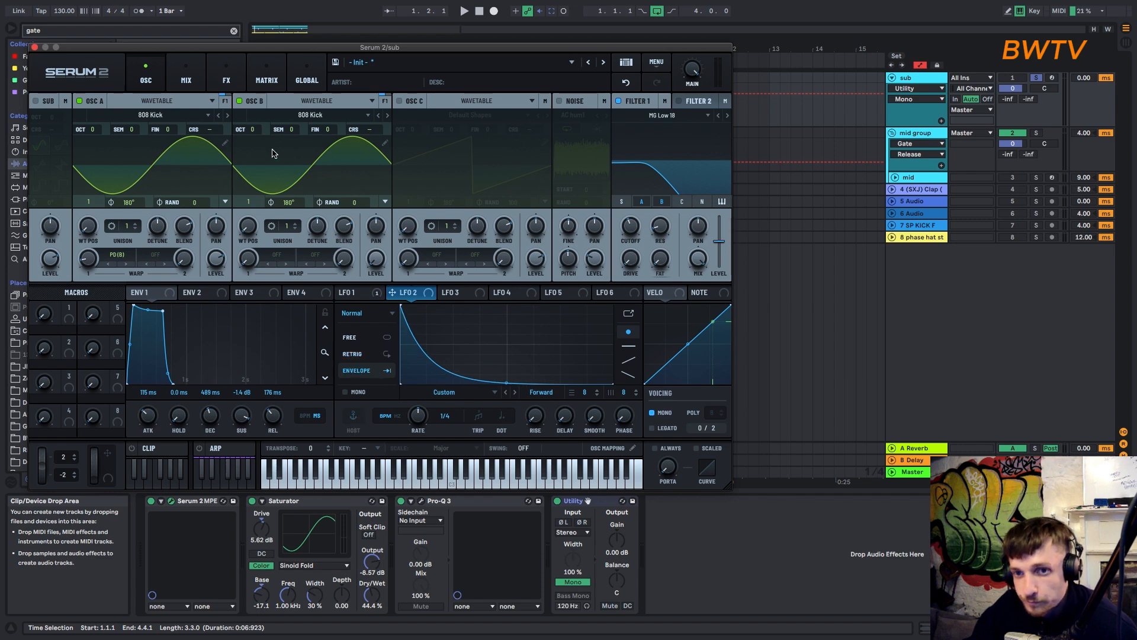
- Route LFO 2 to Main Tuning in the sub's modulation matrix with a small positive amount and listen to it
{"action": "left_click", "coordinate": [227, 83]}
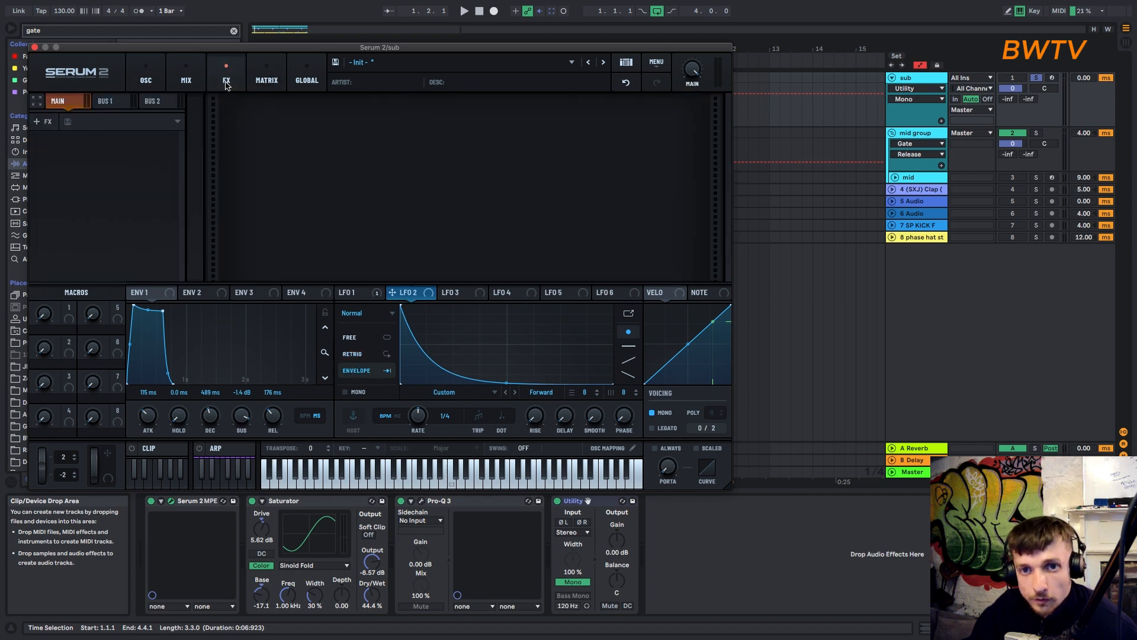
{"action": "left_click", "coordinate": [257, 78]}
{"action": "left_click", "coordinate": [86, 142]}
{"action": "mouse_move", "coordinate": [125, 179]}
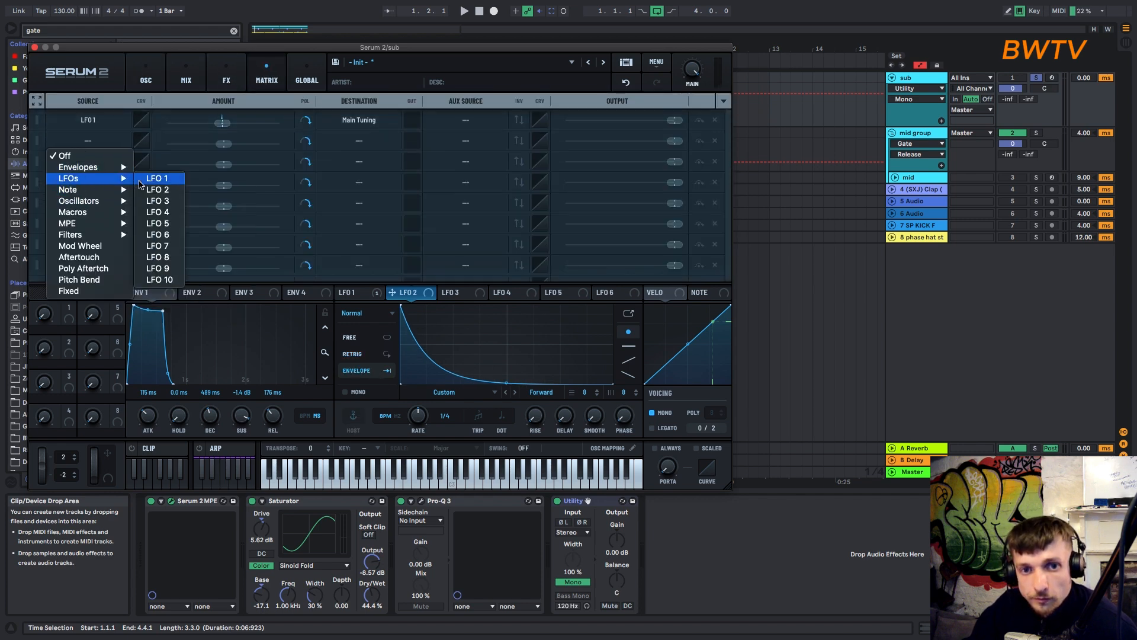
{"action": "left_click", "coordinate": [157, 189]}
{"action": "left_click", "coordinate": [359, 140]}
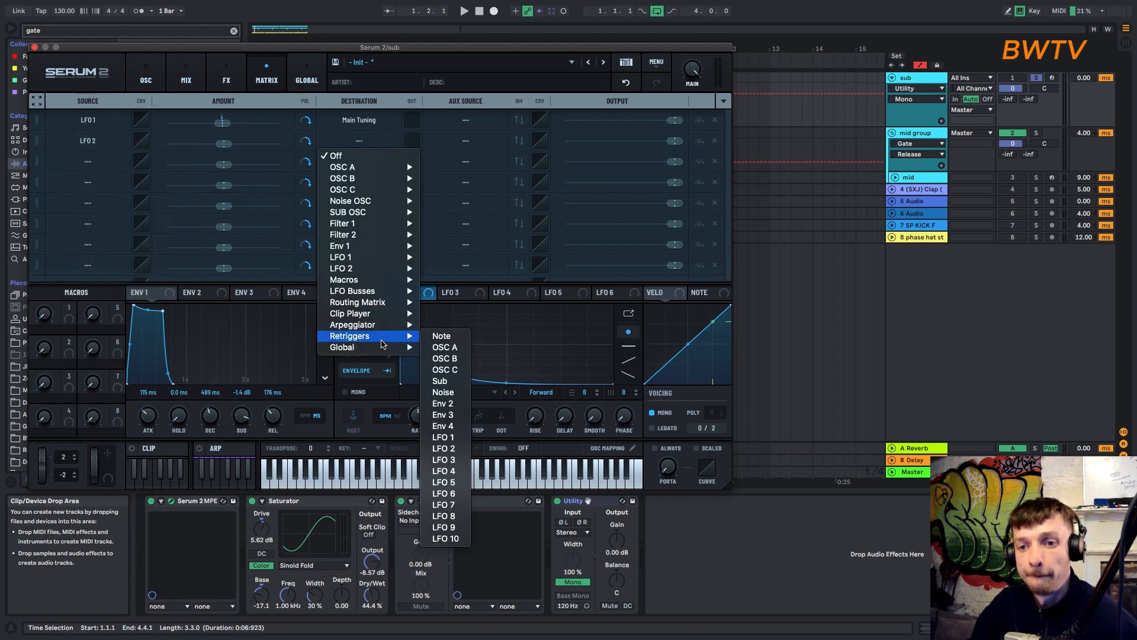
{"action": "mouse_move", "coordinate": [355, 348]}
{"action": "left_click", "coordinate": [468, 347]}
{"action": "left_click_drag", "start_coordinate": [223, 143], "coordinate": [270, 143]}
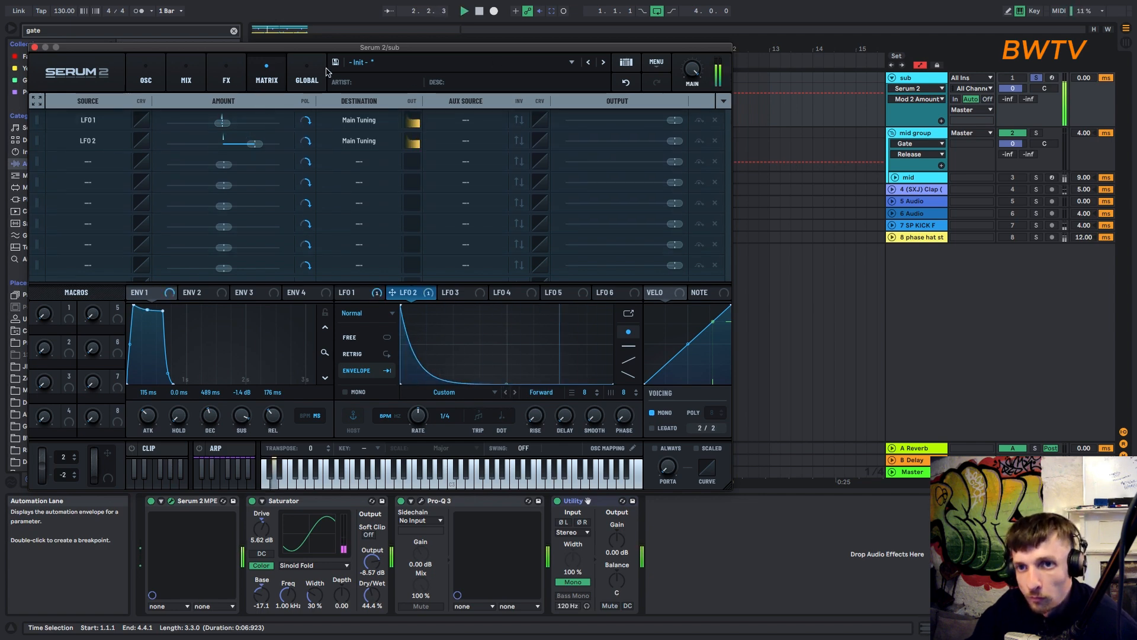
{"action": "left_click", "coordinate": [34, 47]}
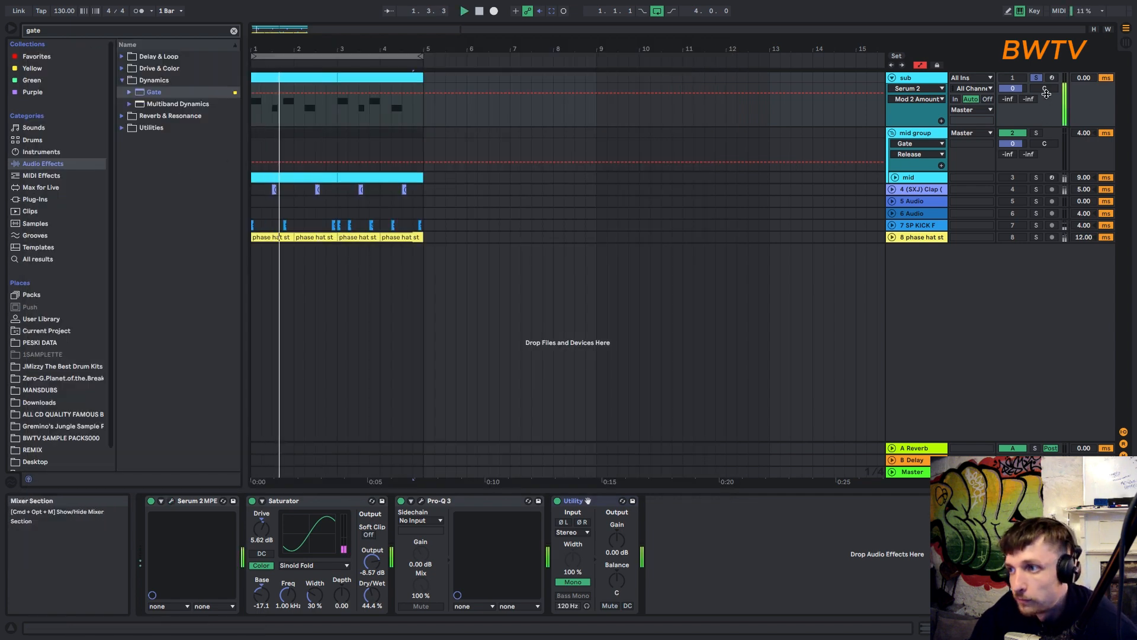
- Lower the sub track's volume to -2.1 dB and set the phase hat track's B-Delay send to -2.0 dB
{"action": "left_click_drag", "start_coordinate": [1020, 87], "coordinate": [1020, 94]}
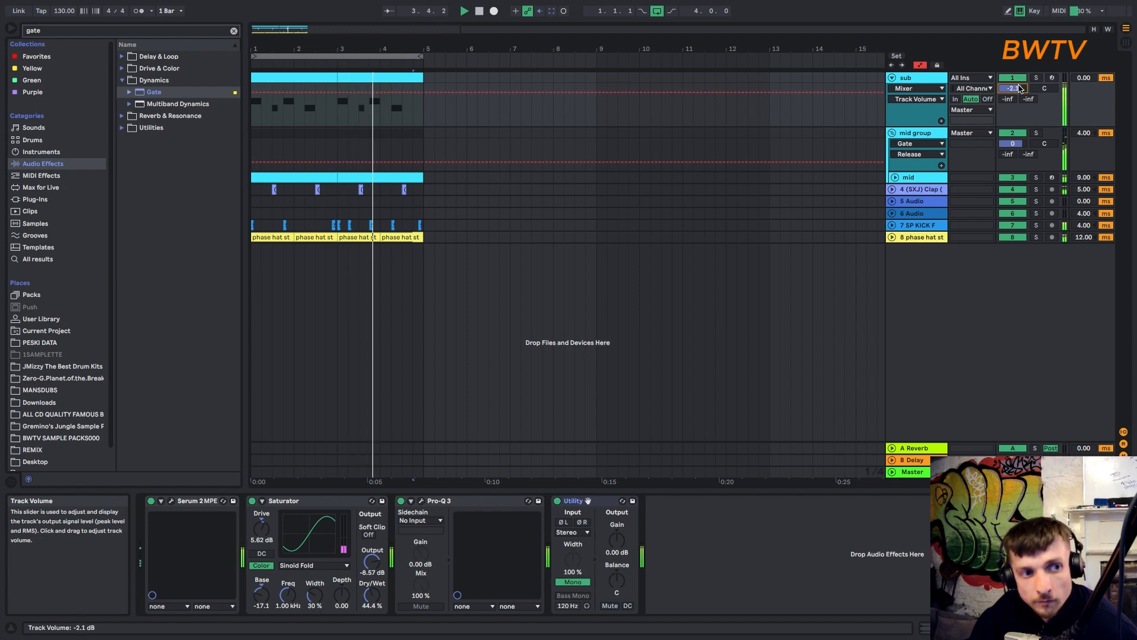
{"action": "key", "text": "space"}
{"action": "left_click", "coordinate": [892, 237]}
{"action": "left_click", "coordinate": [1027, 248]}
{"action": "key", "text": "space"}
{"action": "mouse_move", "coordinate": [1028, 258]}
{"action": "left_mouse_down"}
{"action": "mouse_move", "coordinate": [1028, 270]}
{"action": "mouse_move", "coordinate": [1012, 253]}
{"action": "mouse_move", "coordinate": [1028, 251]}
{"action": "left_mouse_up"}
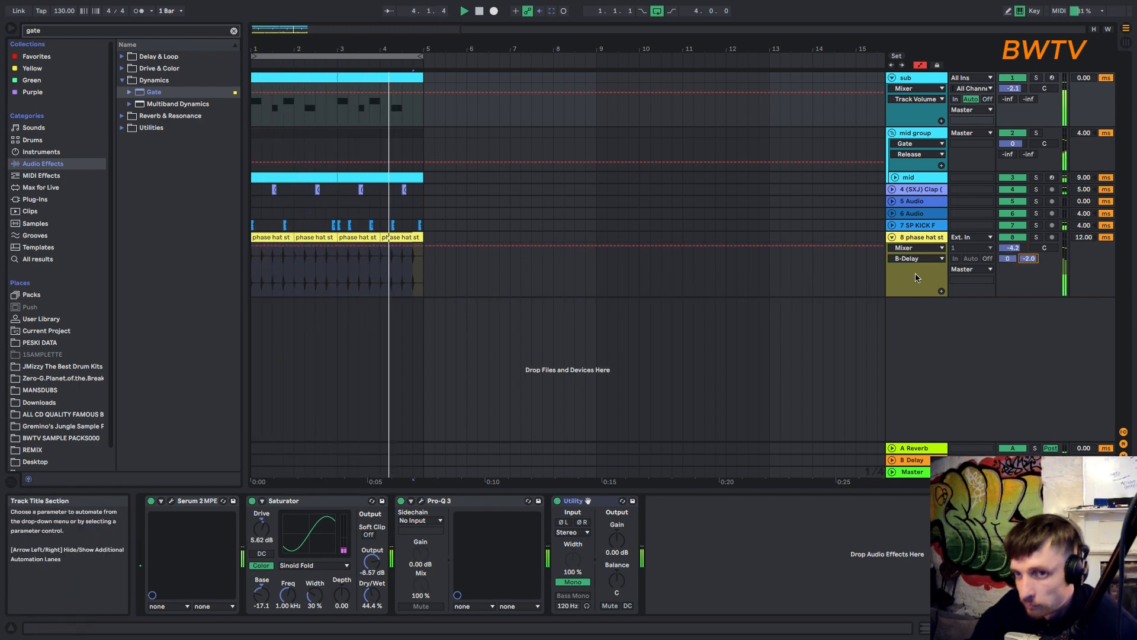
- Duplicate the mid track's four-bar clips into bars 5 to 8 and play the copy
{"action": "left_click", "coordinate": [895, 178]}
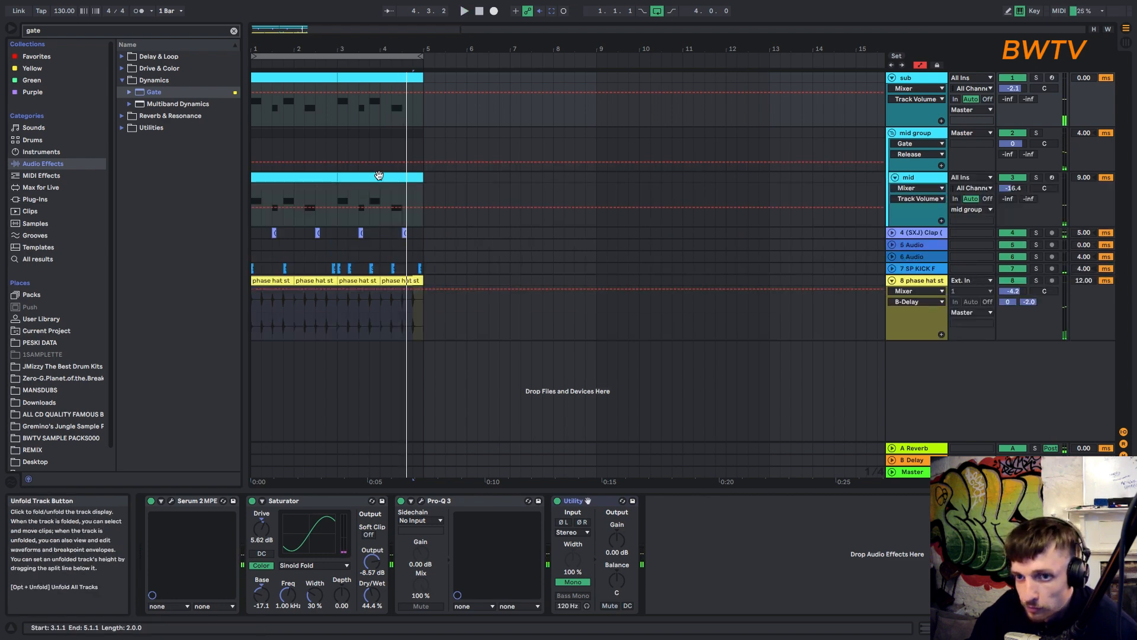
{"action": "key", "text": "space"}
{"action": "left_click_drag", "start_coordinate": [428, 182], "coordinate": [205, 210]}
{"action": "key", "text": "super+d"}
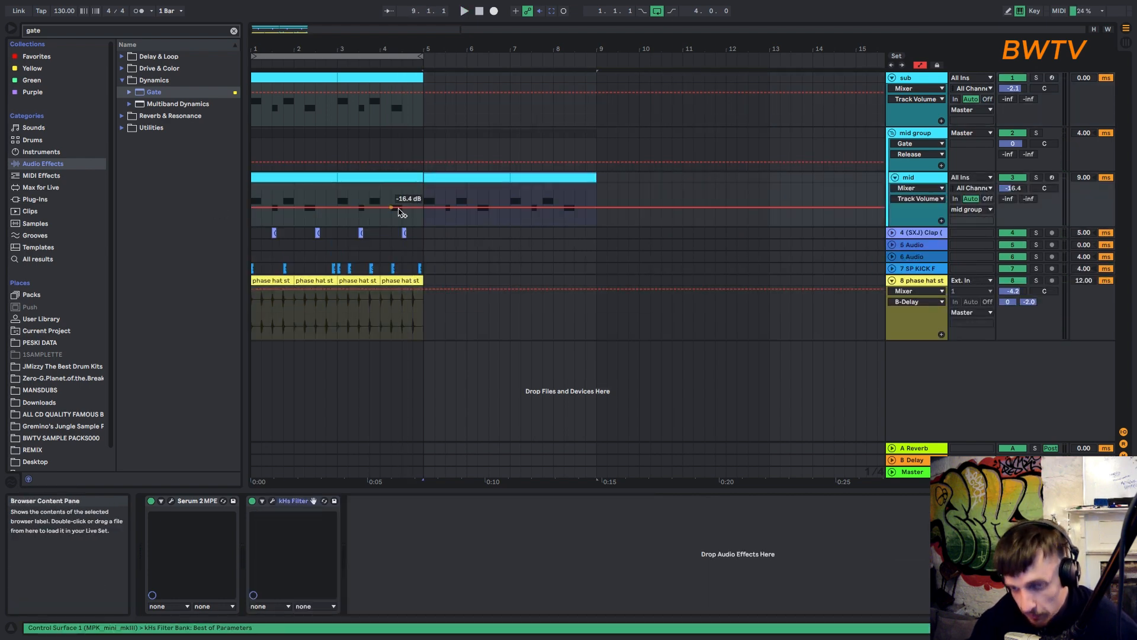
{"action": "left_click", "coordinate": [439, 177]}
{"action": "key", "text": "space"}
- Open the mid track's Serum 2 oscillators and set oscillator C's semitone tuning to -5
{"action": "left_click", "coordinate": [931, 178]}
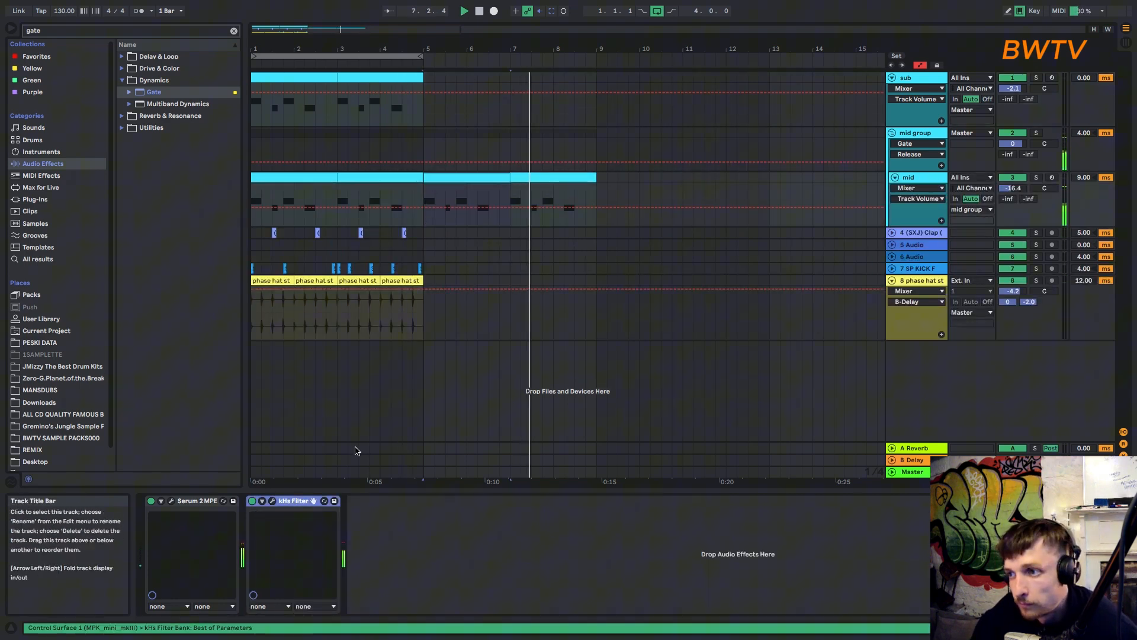
{"action": "left_click", "coordinate": [172, 501]}
{"action": "left_click", "coordinate": [123, 74]}
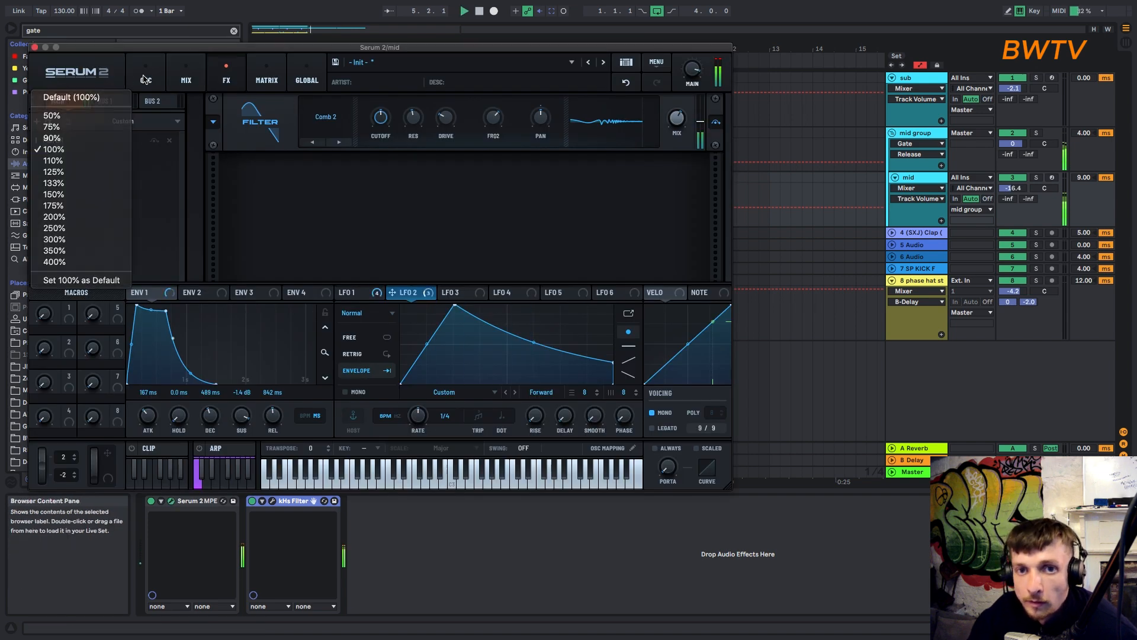
{"action": "left_click", "coordinate": [141, 75]}
{"action": "left_click", "coordinate": [142, 75]}
{"action": "left_click_drag", "start_coordinate": [419, 135], "coordinate": [446, 159]}
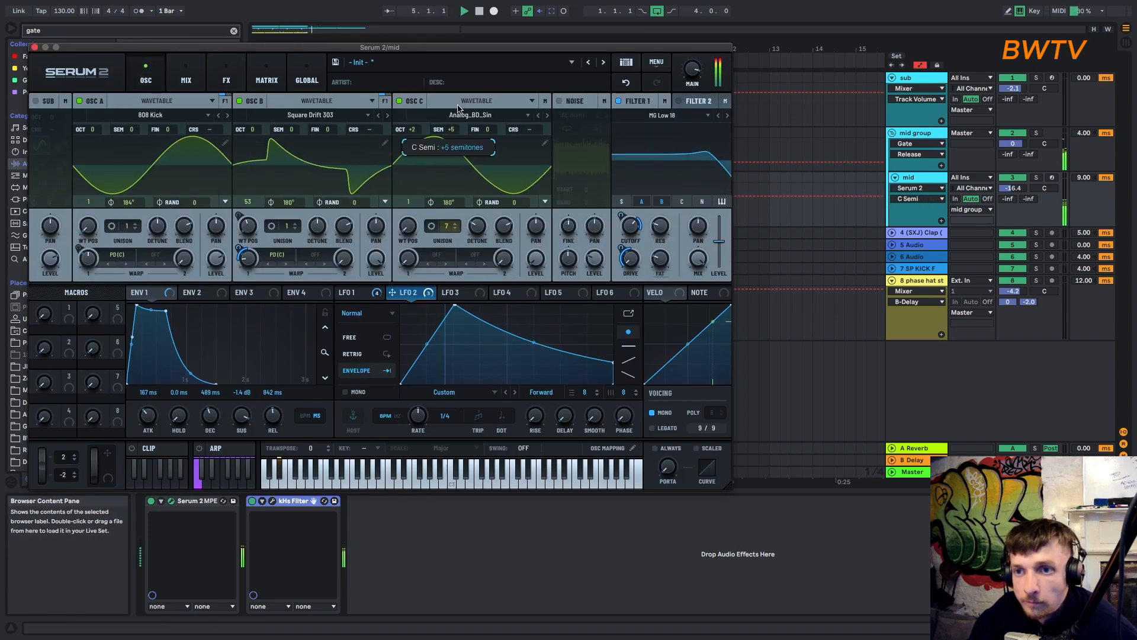
- Adjust Filter 1's cutoff and the warp amounts of oscillators B and A in the mid's Serum 2
{"action": "left_click", "coordinate": [634, 227]}
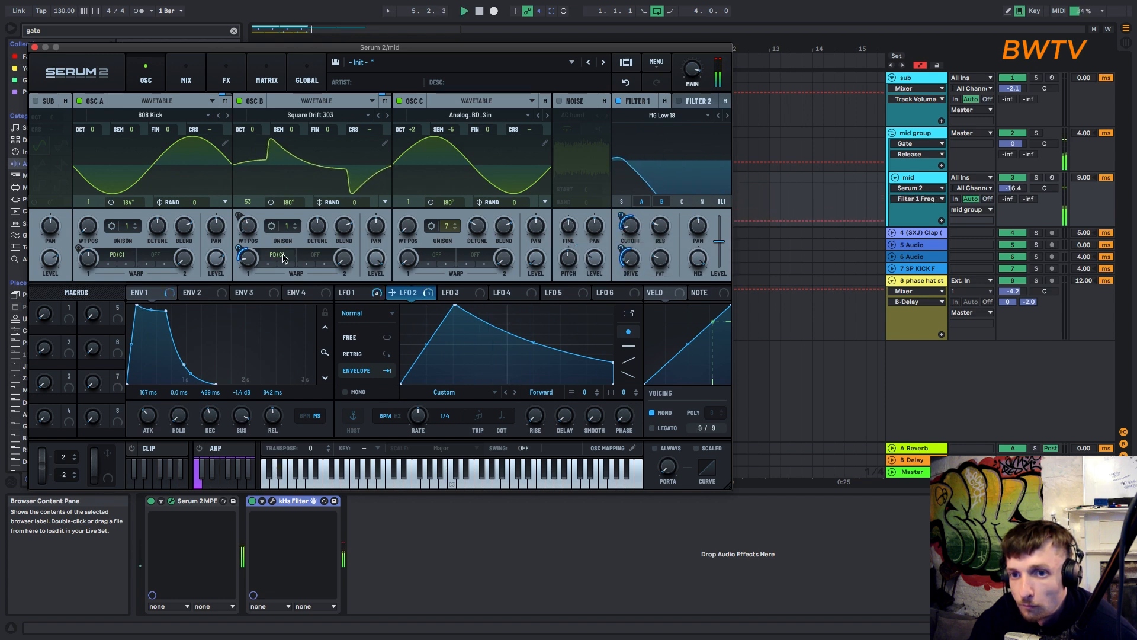
{"action": "left_click_drag", "start_coordinate": [247, 259], "coordinate": [247, 248]}
{"action": "left_click_drag", "start_coordinate": [89, 259], "coordinate": [88, 256]}
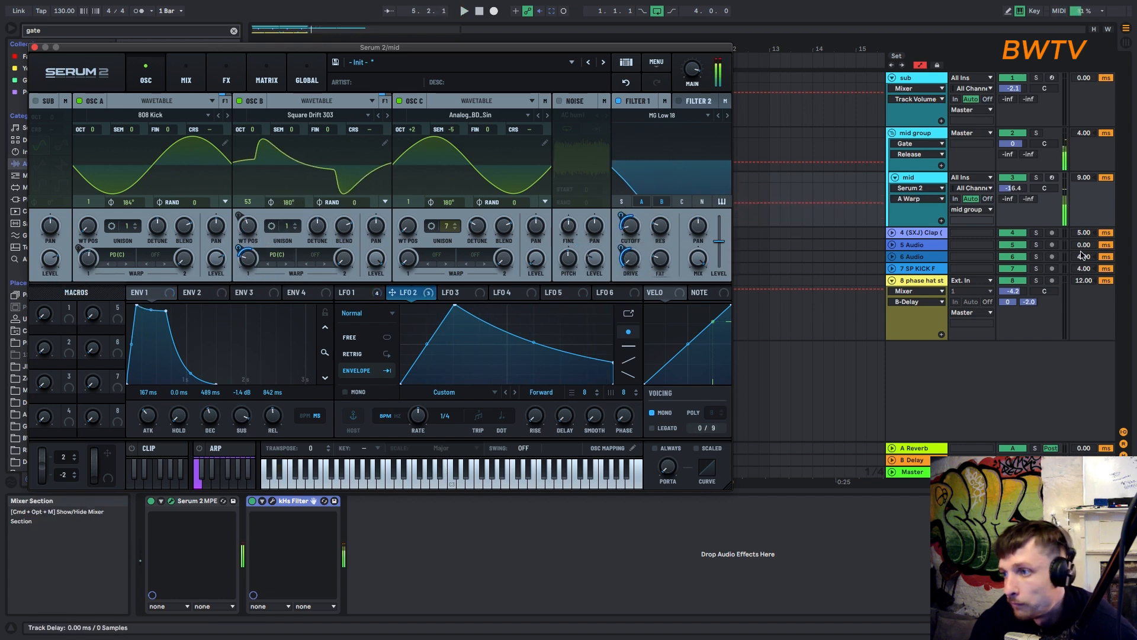
{"action": "left_click", "coordinate": [35, 47]}
- Duplicate the sub track's first four bars into bars 5 to 8, save the set and play it
{"action": "left_click_drag", "start_coordinate": [425, 79], "coordinate": [99, 126]}
{"action": "key", "text": "ctrl+d"}
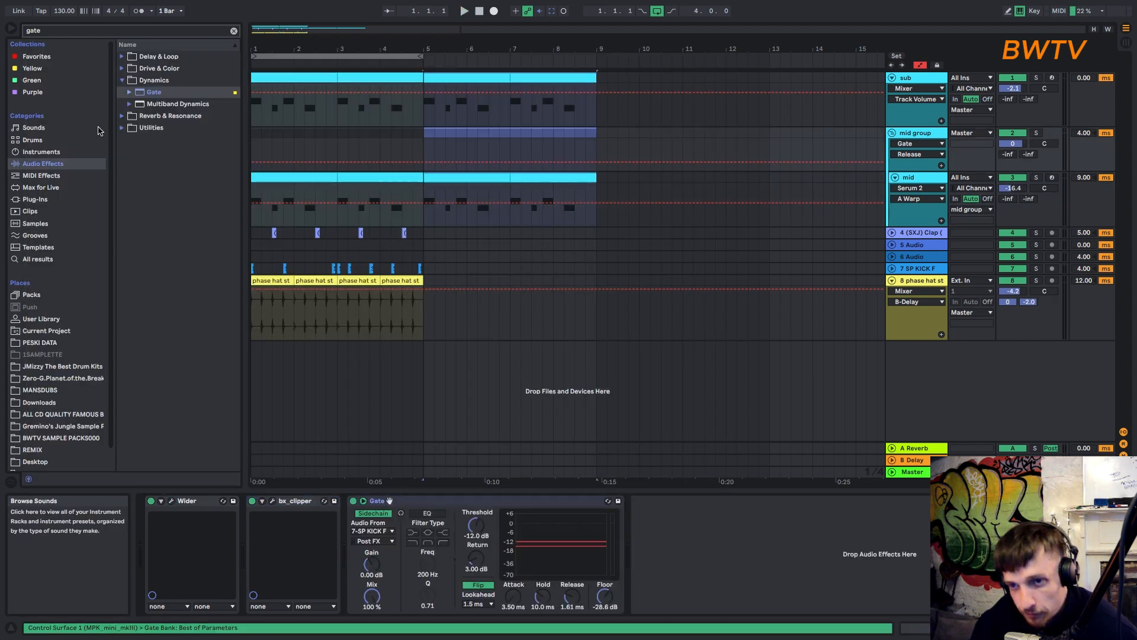
{"action": "key", "text": "ctrl+s"}
{"action": "left_click", "coordinate": [737, 356]}
{"action": "key", "text": "space"}
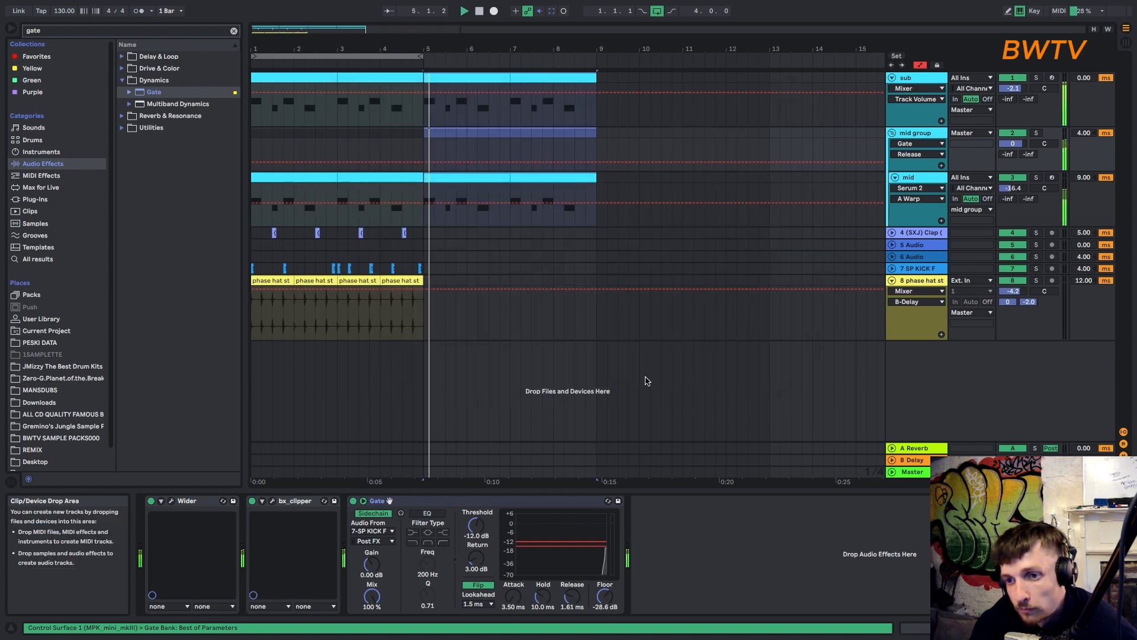
- Duplicate the hat, kick and clap clips into bars 5 to 8 and extend the loop to eight bars
{"action": "left_click_drag", "start_coordinate": [424, 323], "coordinate": [218, 242]}
{"action": "key", "text": "ctrl+d"}
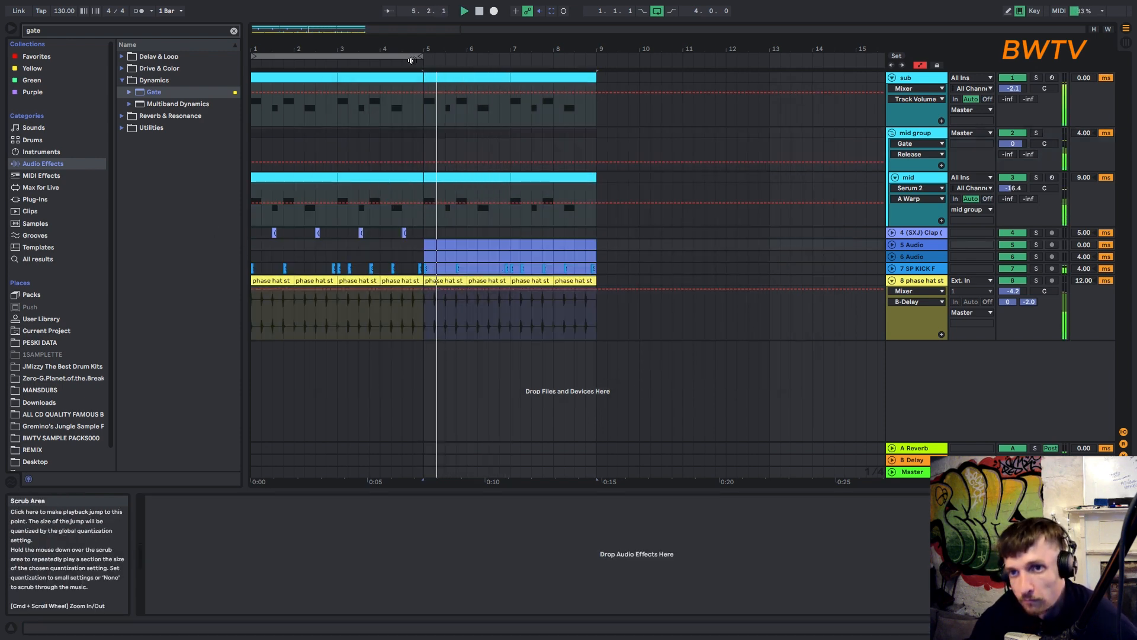
{"action": "left_click_drag", "start_coordinate": [423, 56], "coordinate": [593, 60]}
{"action": "left_click_drag", "start_coordinate": [420, 243], "coordinate": [252, 233]}
{"action": "key", "text": "ctrl+d"}
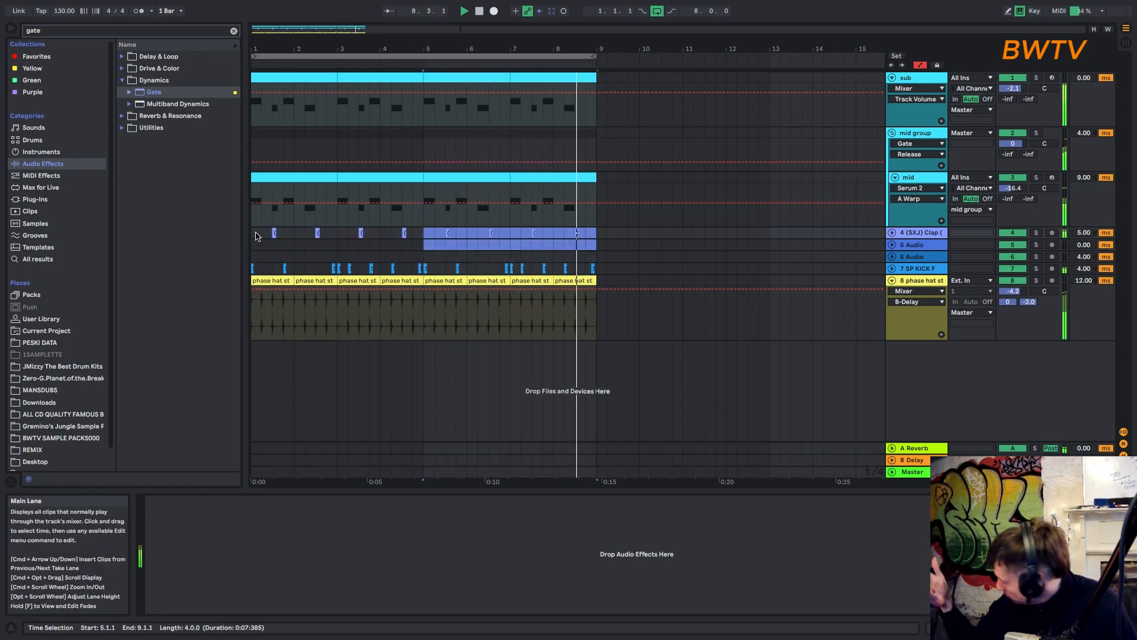
- Search the browser for "rim" and place AMB_RIM1 on track 5 and DIRT RIM.aif on track 6
{"action": "key", "text": "ctrl+f"}
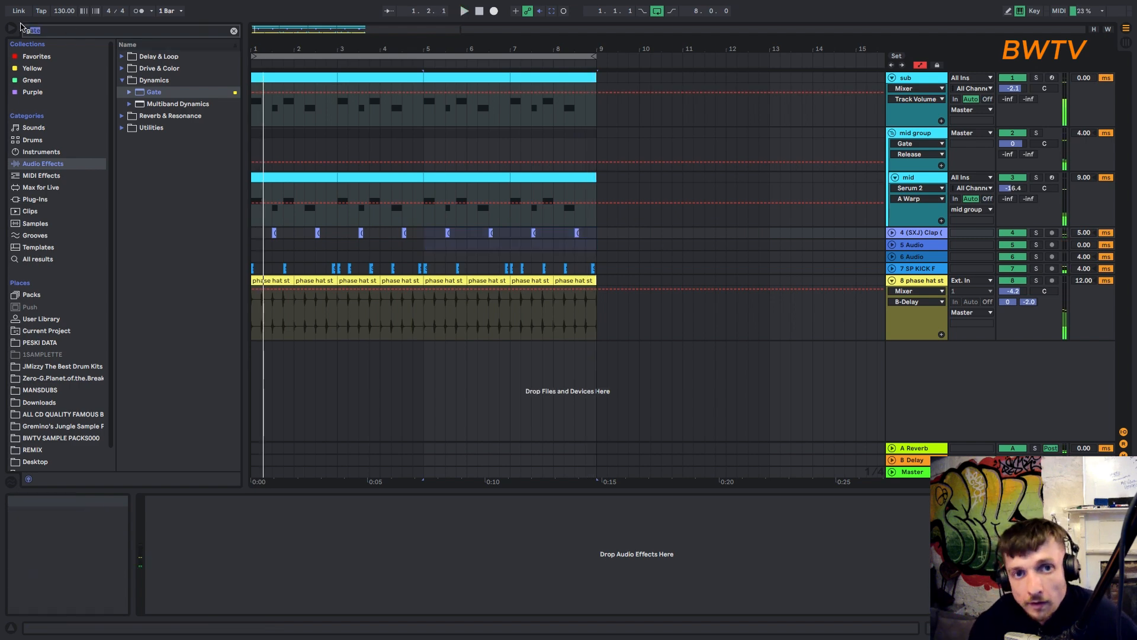
{"action": "type", "text": "rim"}
{"action": "left_click_drag", "start_coordinate": [163, 235], "coordinate": [283, 244]}
{"action": "left_click", "coordinate": [159, 249]}
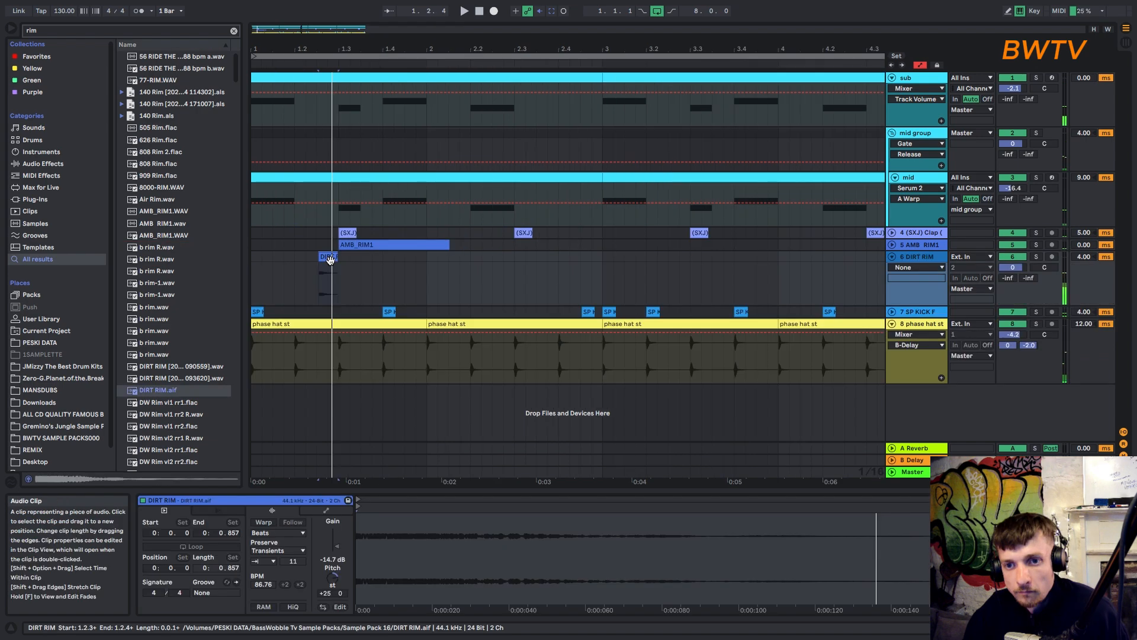
- Copy the DIRT RIM clip to beat 1.2, with the clip gain at -14.2 dB and the track delay at 34 ms
{"action": "left_click_drag", "start_coordinate": [330, 258], "coordinate": [307, 259]}
{"action": "left_click", "coordinate": [303, 258]}
{"action": "key", "text": "space"}
{"action": "left_click", "coordinate": [323, 258]}
{"action": "key", "text": "space"}
{"action": "left_click_drag", "start_coordinate": [325, 593], "coordinate": [325, 600]}
{"action": "left_click", "coordinate": [299, 258]}
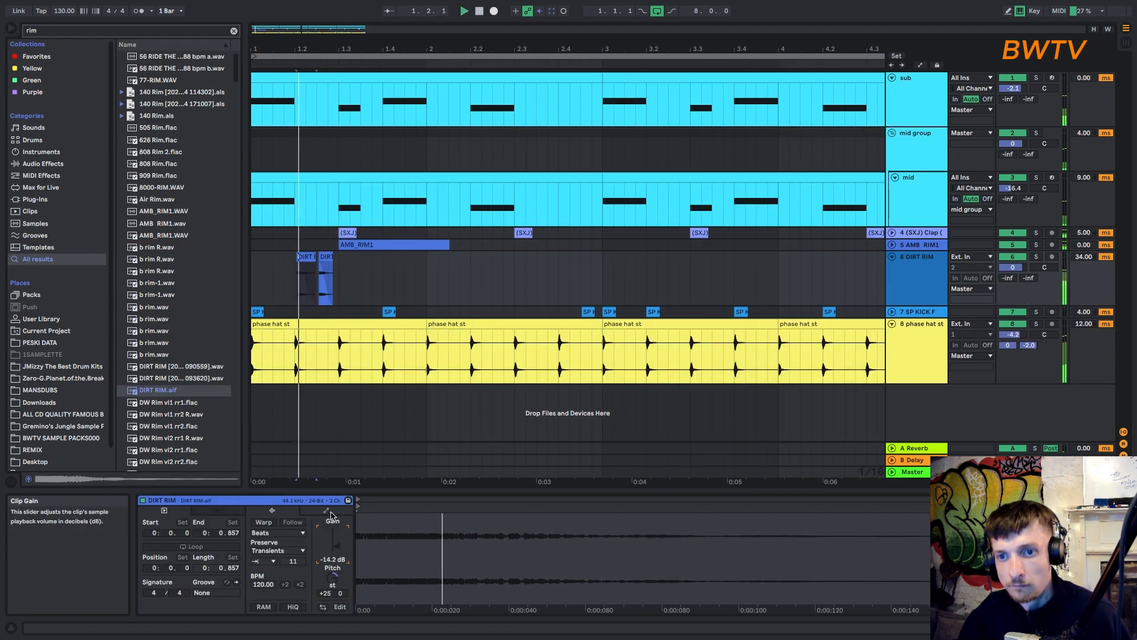
- Copy DIRT RIM hits around the start of bar 2, pitch the one at 2.1.3 to -5 semitones and audition the pattern
{"action": "left_click_drag", "start_coordinate": [304, 256], "coordinate": [502, 258]}
{"action": "left_click_drag", "start_coordinate": [502, 259], "coordinate": [459, 259]}
{"action": "key", "text": "space"}
{"action": "key", "text": "space"}
{"action": "key", "text": "space"}
{"action": "left_click_drag", "start_coordinate": [333, 579], "coordinate": [333, 596]}
{"action": "key", "text": "space"}
{"action": "key", "text": "space"}
{"action": "key", "text": "space"}
{"action": "key", "text": "space"}
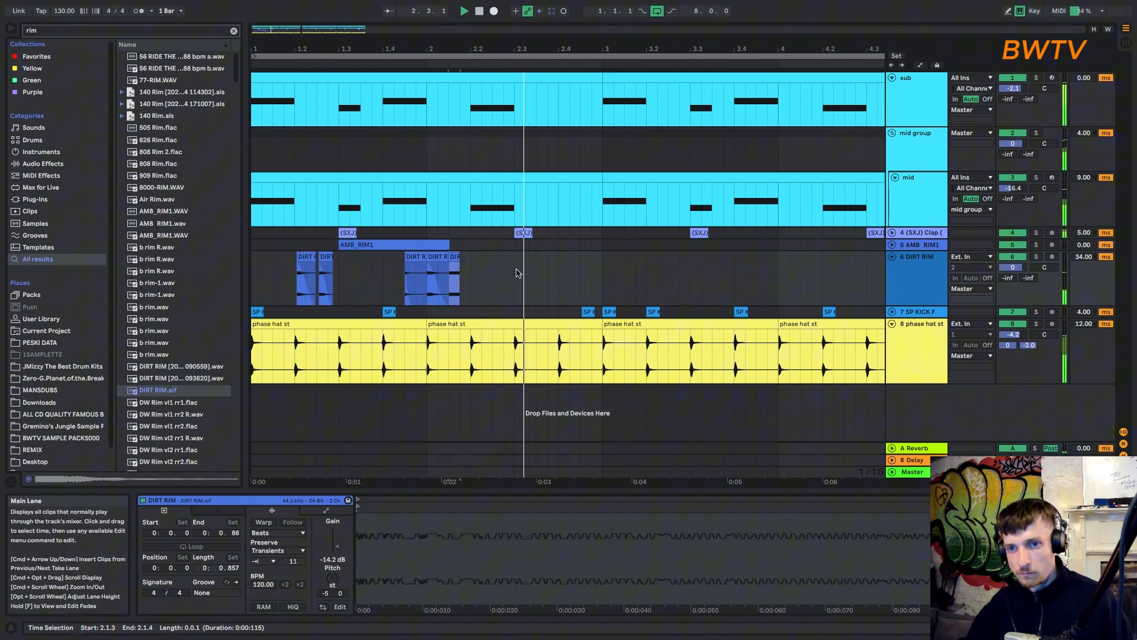
- Audition the extended 16-bar loop, close the duplicated mid track's Serum 2 window and toggle the mid group's activator
{"action": "left_click_drag", "start_coordinate": [518, 272], "coordinate": [56, 256]}
{"action": "key", "text": "space"}
{"action": "key", "text": "space"}
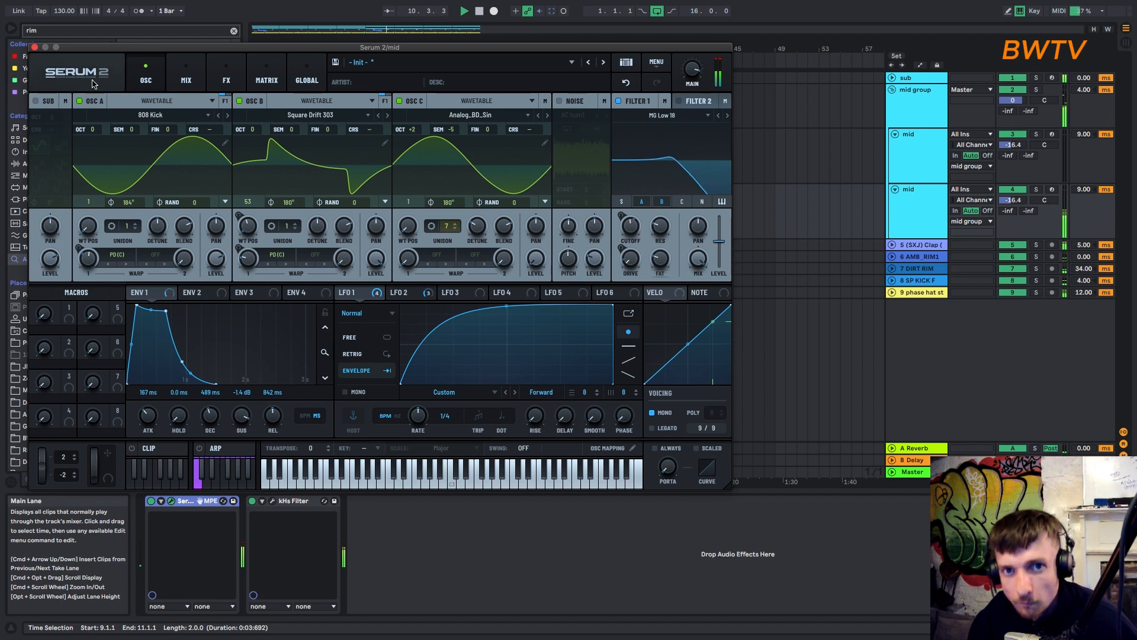
{"action": "left_click", "coordinate": [35, 47]}
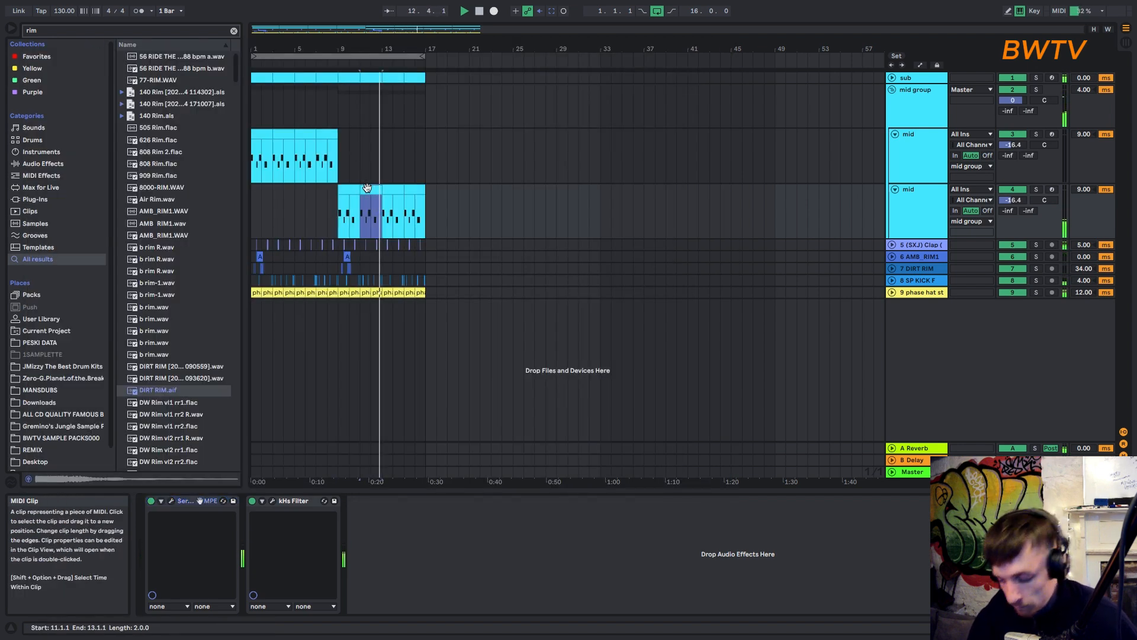
{"action": "left_click", "coordinate": [1013, 89]}
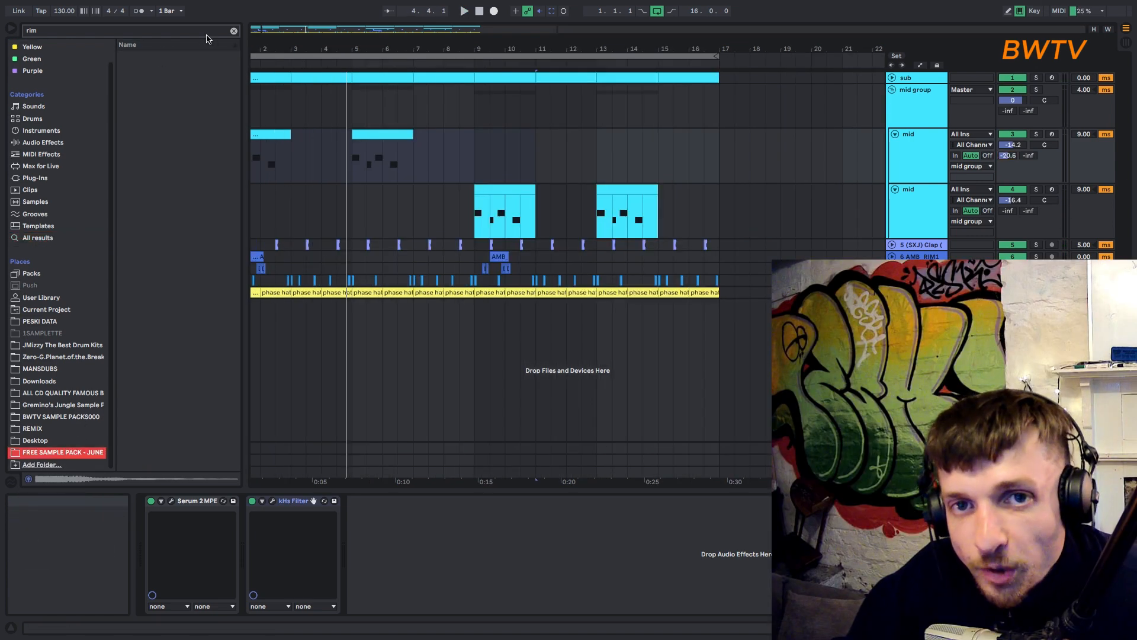
- Clear the browser search and preview PP FROG THIN, PP poopy, PP SAW TAT and PP SW from the free sample pack
{"action": "left_click", "coordinate": [234, 31]}
{"action": "left_click", "coordinate": [152, 105]}
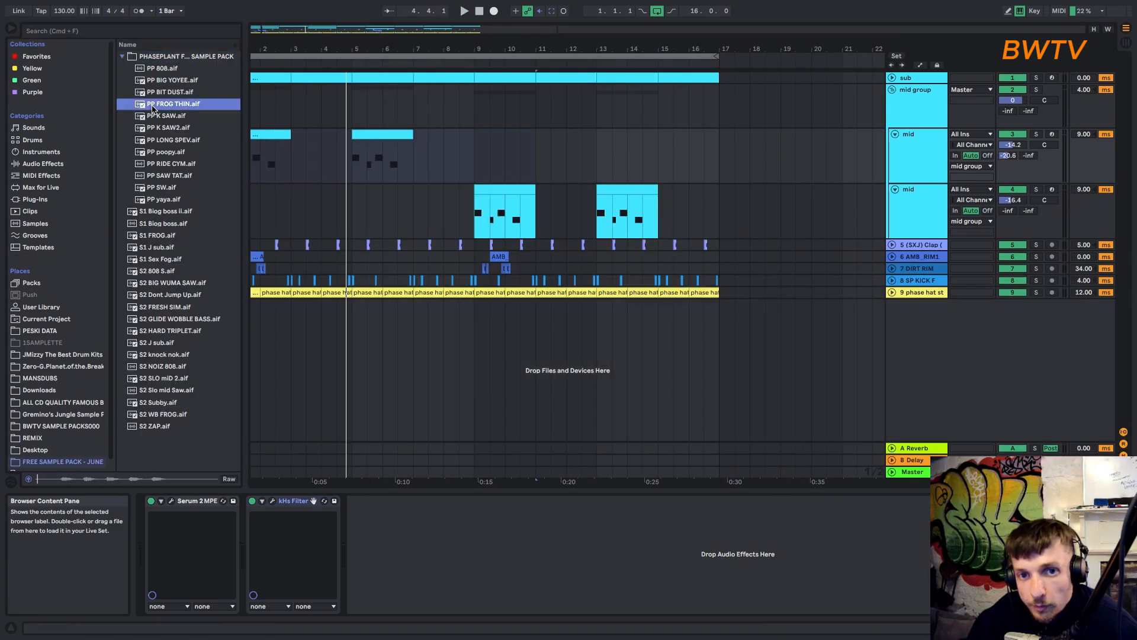
{"action": "left_click", "coordinate": [177, 152]}
{"action": "left_click", "coordinate": [163, 175]}
{"action": "left_click", "coordinate": [152, 188]}
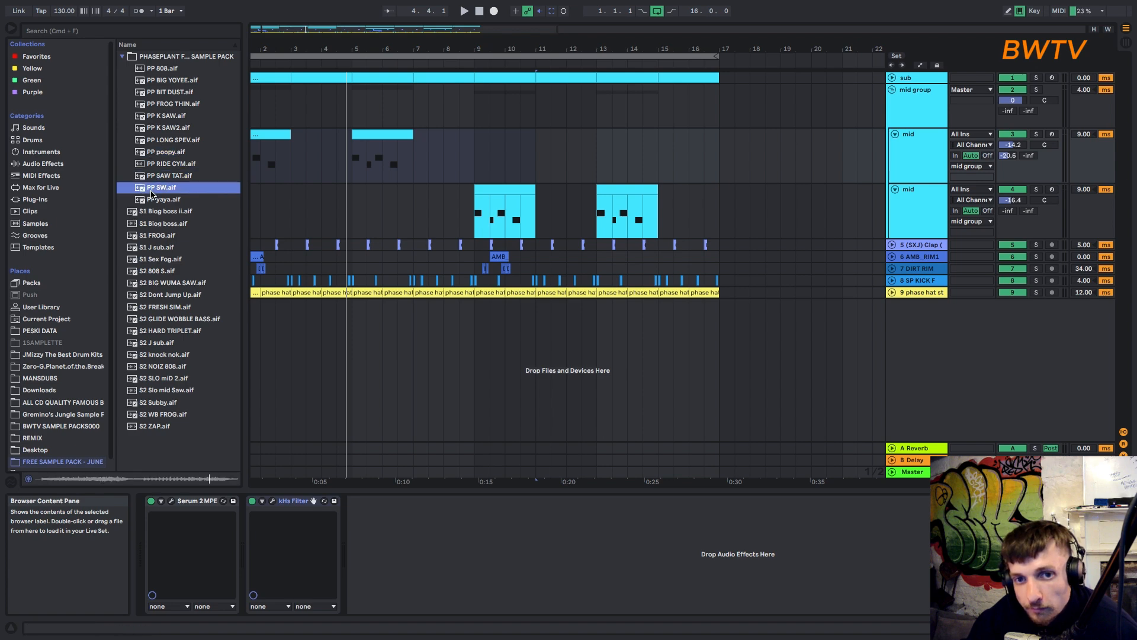
- Place PP SW.aif at bar 3 on a new audio track and PP SAW TAT.aif at 4.3.1, and audition both hits
{"action": "left_click_drag", "start_coordinate": [225, 188], "coordinate": [299, 306]}
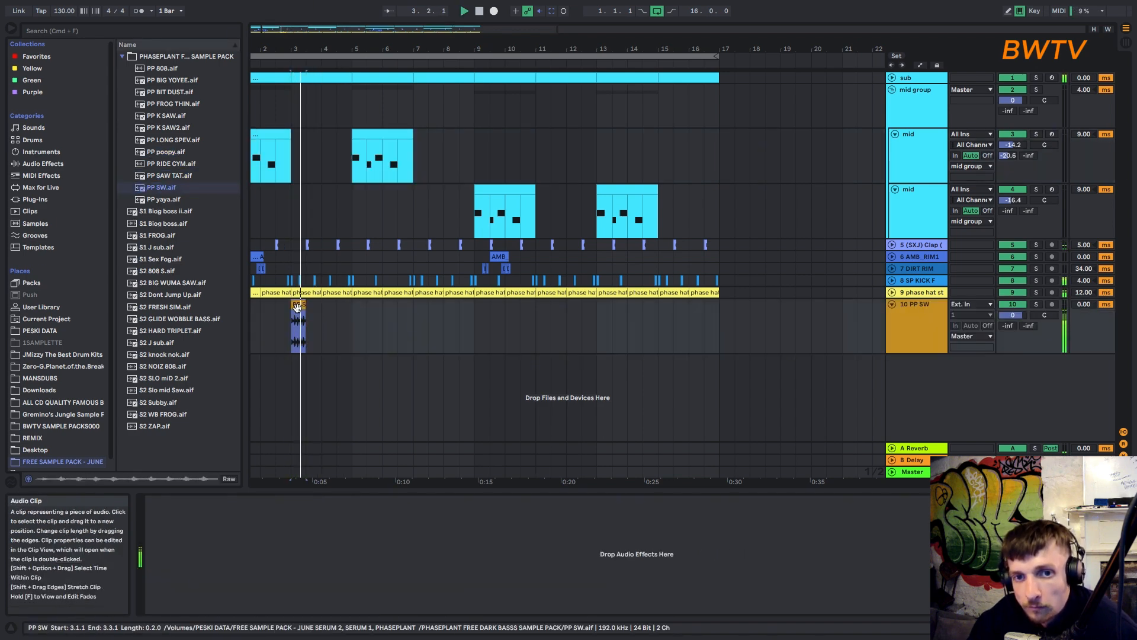
{"action": "left_click_drag", "start_coordinate": [163, 175], "coordinate": [358, 307]}
{"action": "left_click_drag", "start_coordinate": [357, 306], "coordinate": [184, 369]}
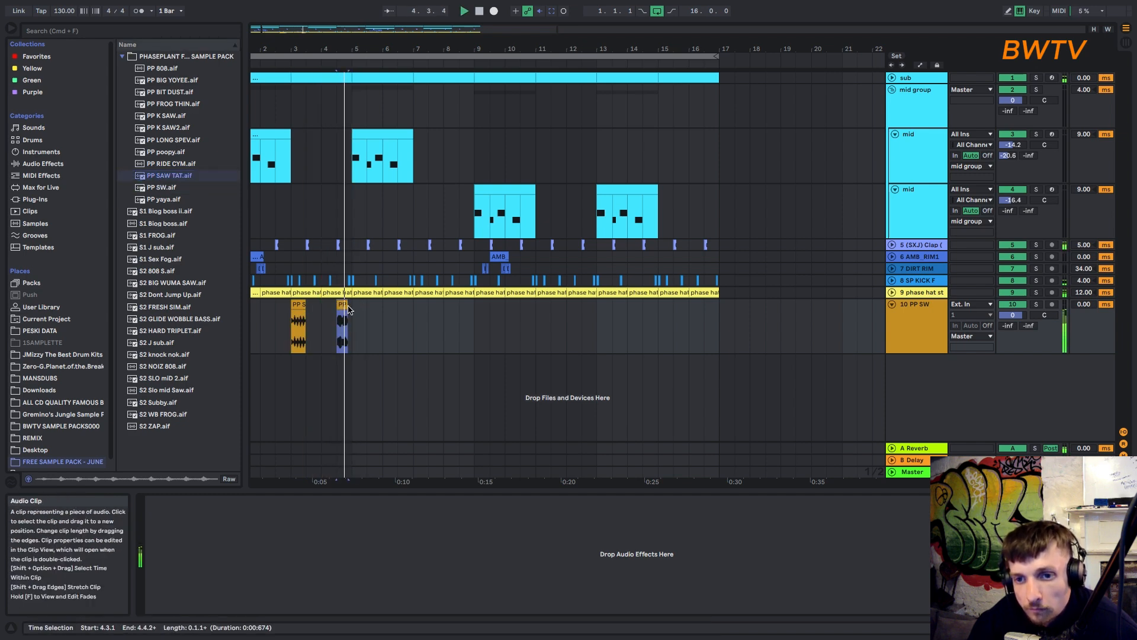
{"action": "left_click", "coordinate": [355, 329]}
{"action": "key", "text": "space"}
{"action": "key", "text": "space"}
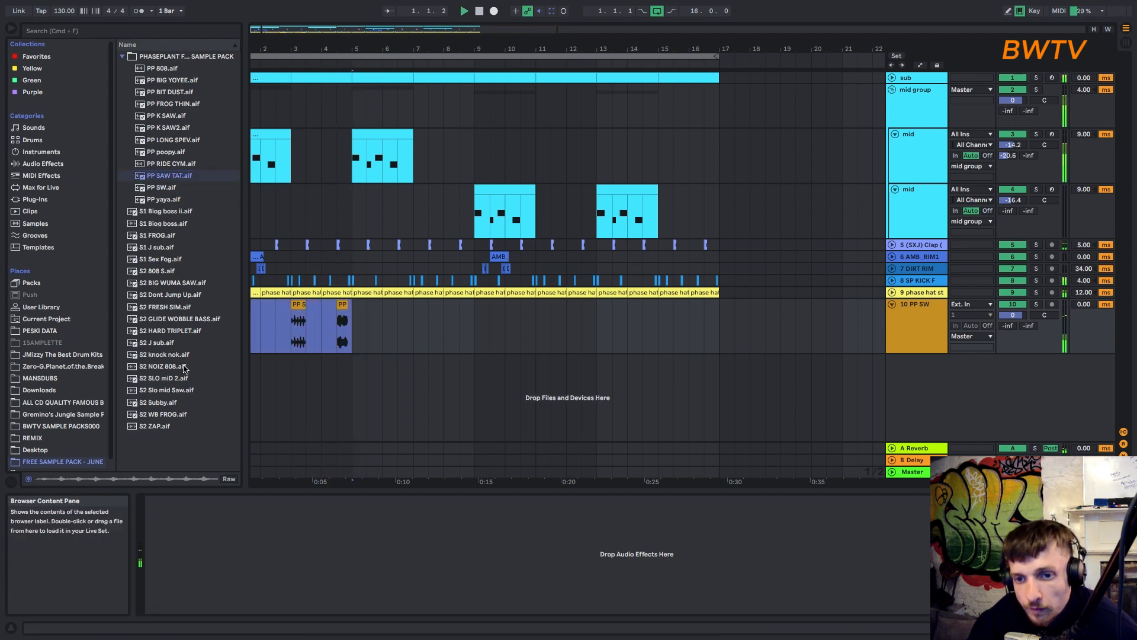
- Search the plug-ins for "phase", load the VST3 Phase Plant on a new track and arm it for playing
{"action": "left_click", "coordinate": [51, 33]}
{"action": "type", "text": "phase"}
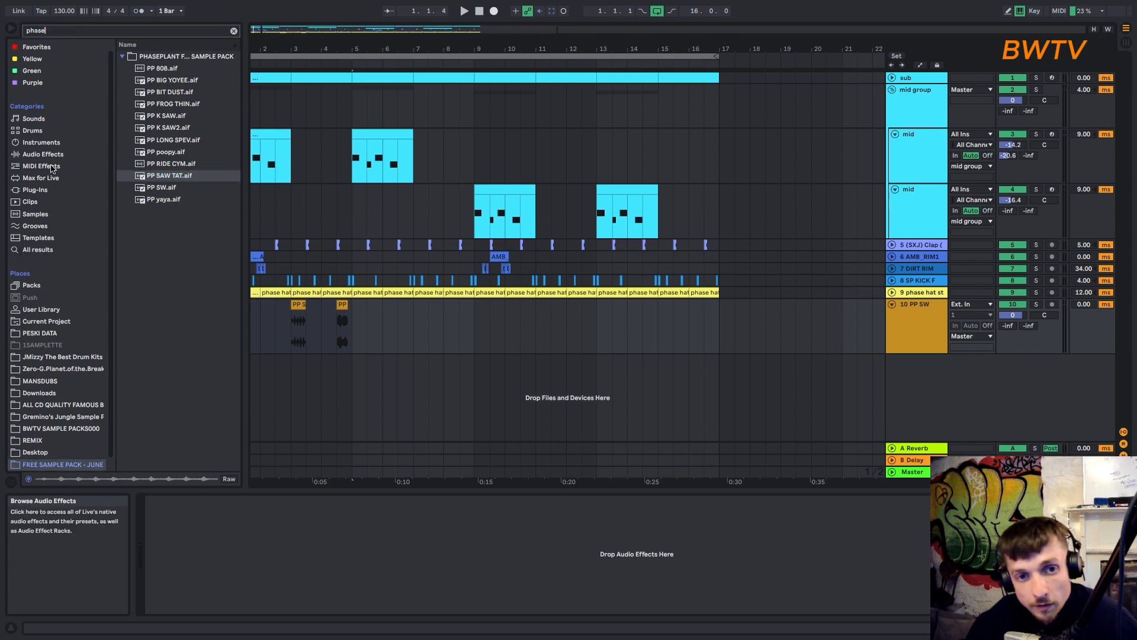
{"action": "left_click", "coordinate": [59, 189]}
{"action": "left_click", "coordinate": [167, 142]}
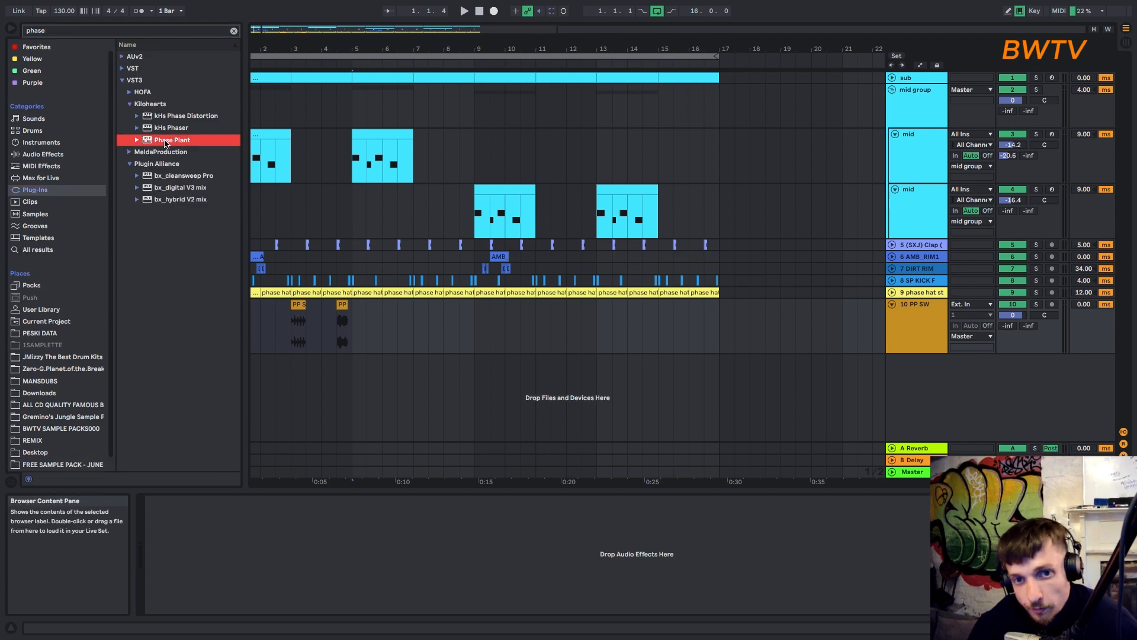
{"action": "left_click_drag", "start_coordinate": [382, 396], "coordinate": [382, 397]}
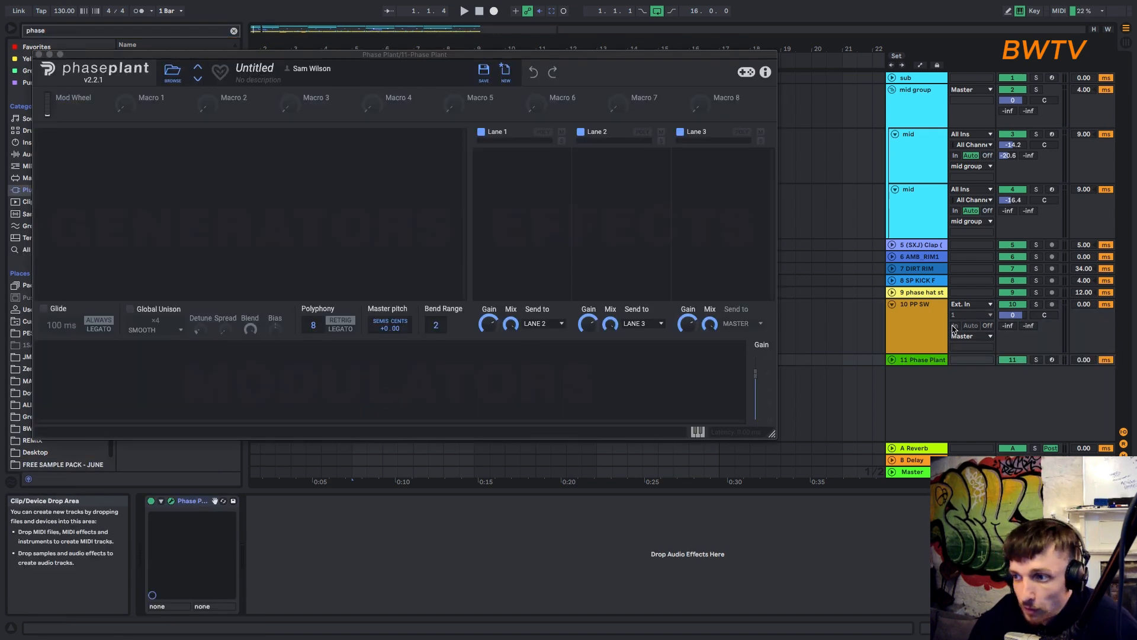
{"action": "left_click", "coordinate": [1052, 359]}
- Add an Analog saw oscillator in Phase Plant and enable its unison with 8 voices in SUS2 mode
{"action": "double_click", "coordinate": [343, 196]}
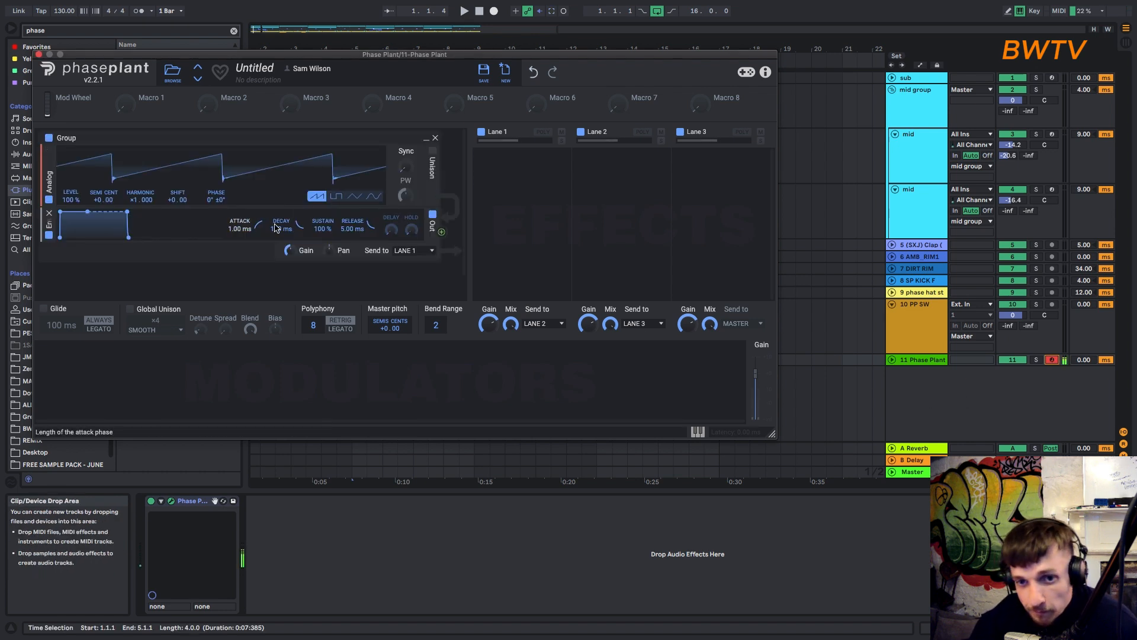
{"action": "left_click", "coordinate": [432, 154]}
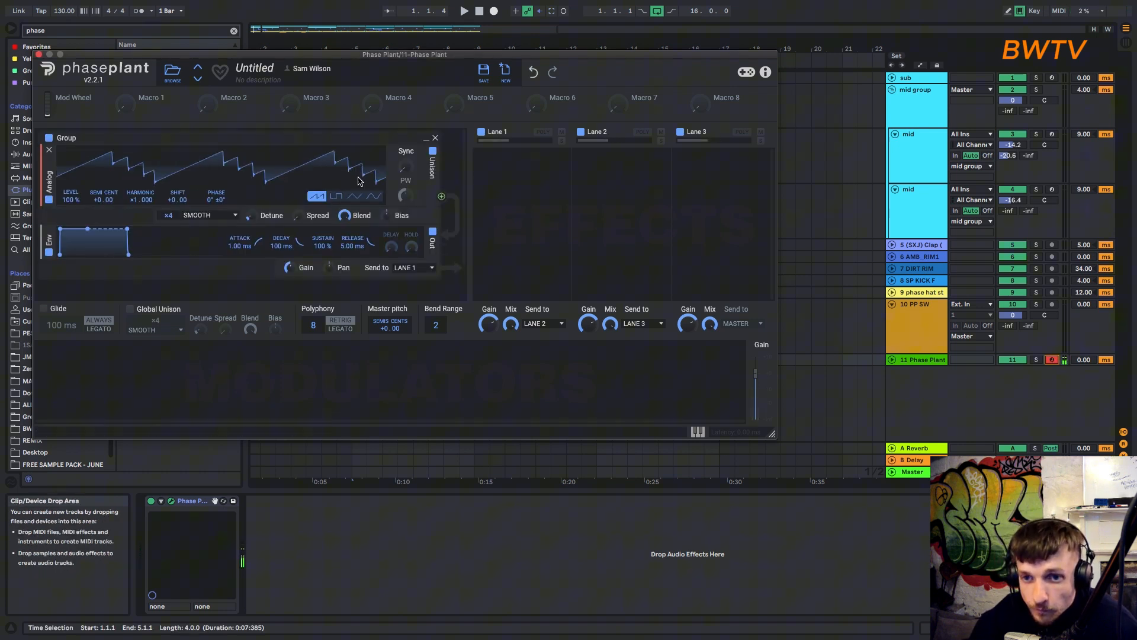
{"action": "left_click", "coordinate": [206, 220]}
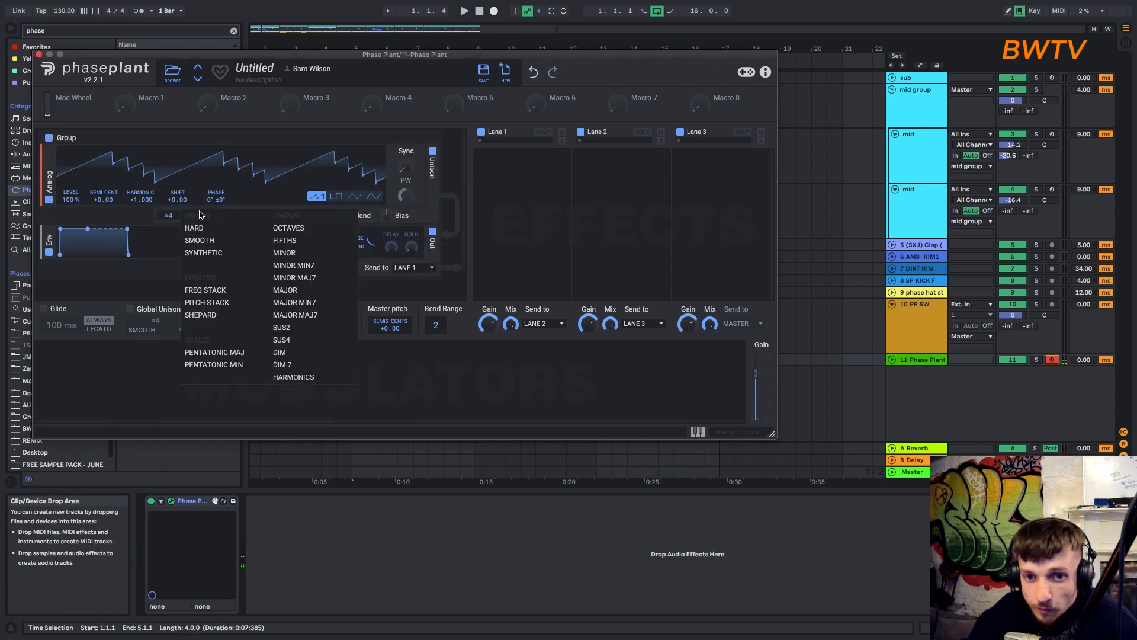
{"action": "left_click", "coordinate": [291, 335]}
{"action": "left_click_drag", "start_coordinate": [169, 215], "coordinate": [168, 221]}
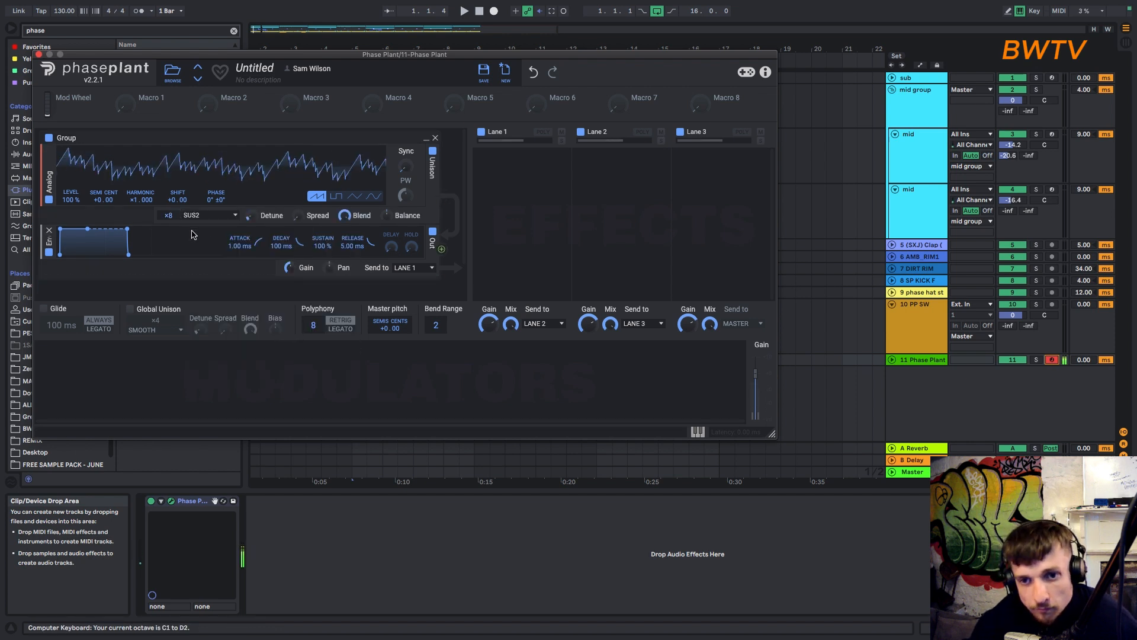
- Add a Filter to lane 1 and an Envelope modulator with 163 ms attack, and route the envelope to the filter cutoff
{"action": "left_click", "coordinate": [92, 388]}
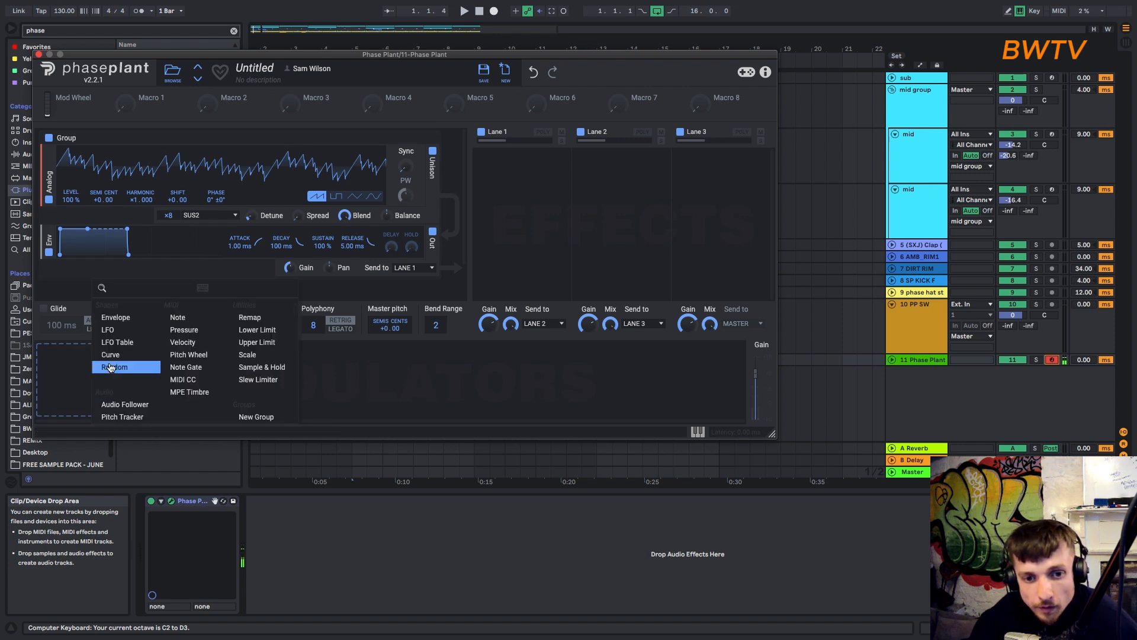
{"action": "left_click", "coordinate": [499, 204]}
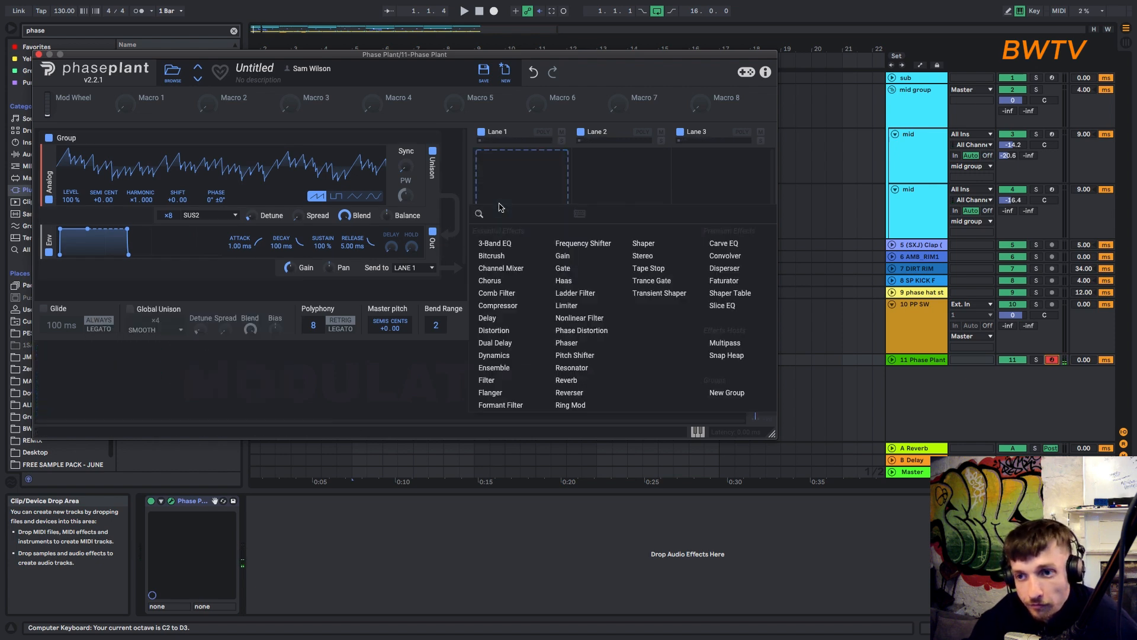
{"action": "left_click", "coordinate": [486, 379]}
{"action": "left_click", "coordinate": [87, 381]}
{"action": "left_click", "coordinate": [116, 318]}
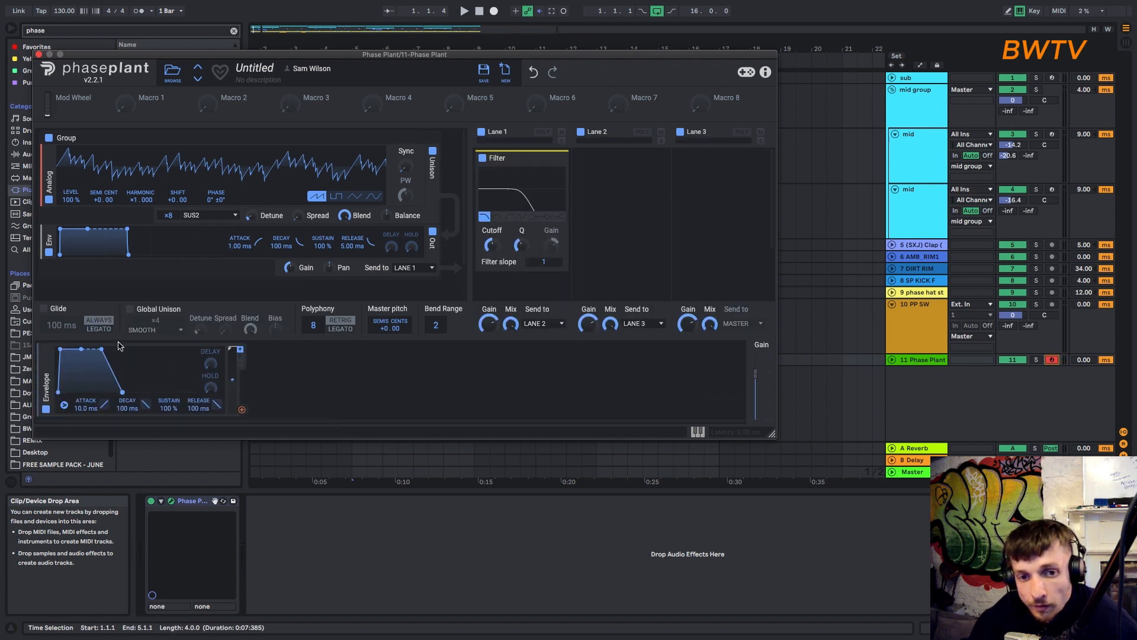
{"action": "left_click_drag", "start_coordinate": [243, 412], "coordinate": [489, 252]}
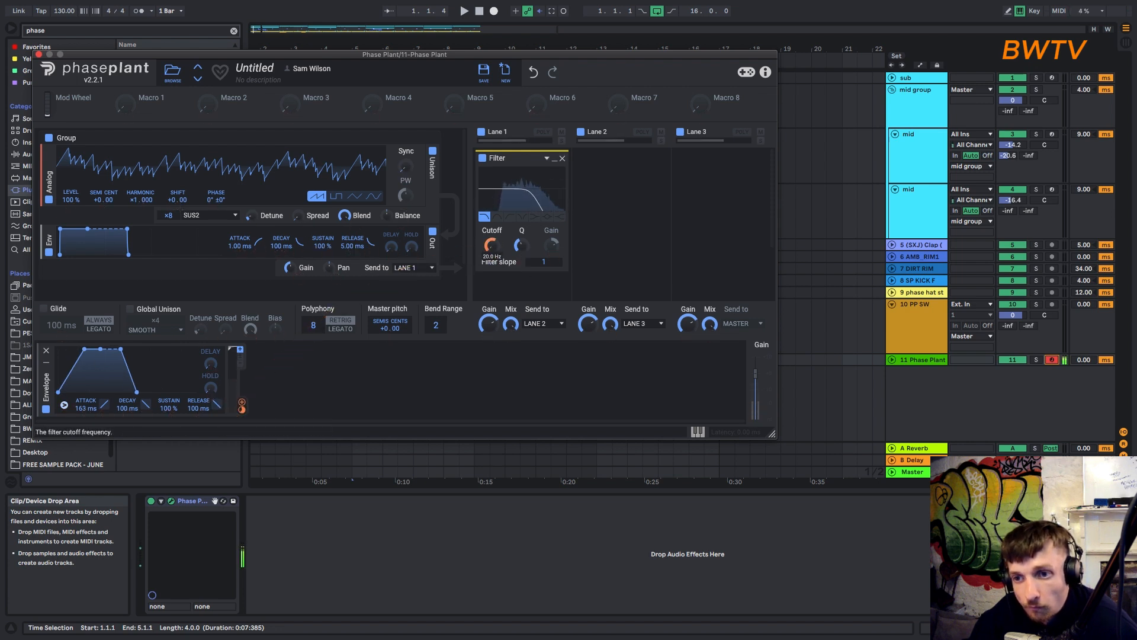
- Raise the filter's Q, set the output envelope to 197 ms decay, 79% sustain and 301 ms release, and the modulator envelope's release to 2.27 s
{"action": "left_click_drag", "start_coordinate": [521, 244], "coordinate": [492, 271]}
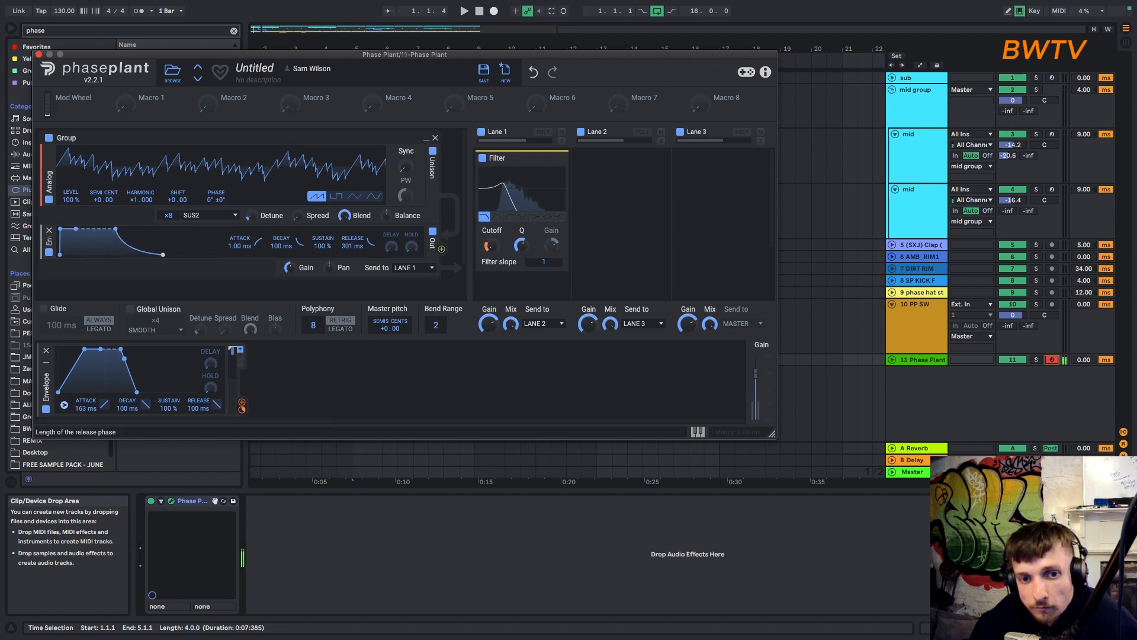
{"action": "left_click_drag", "start_coordinate": [66, 230], "coordinate": [142, 261]}
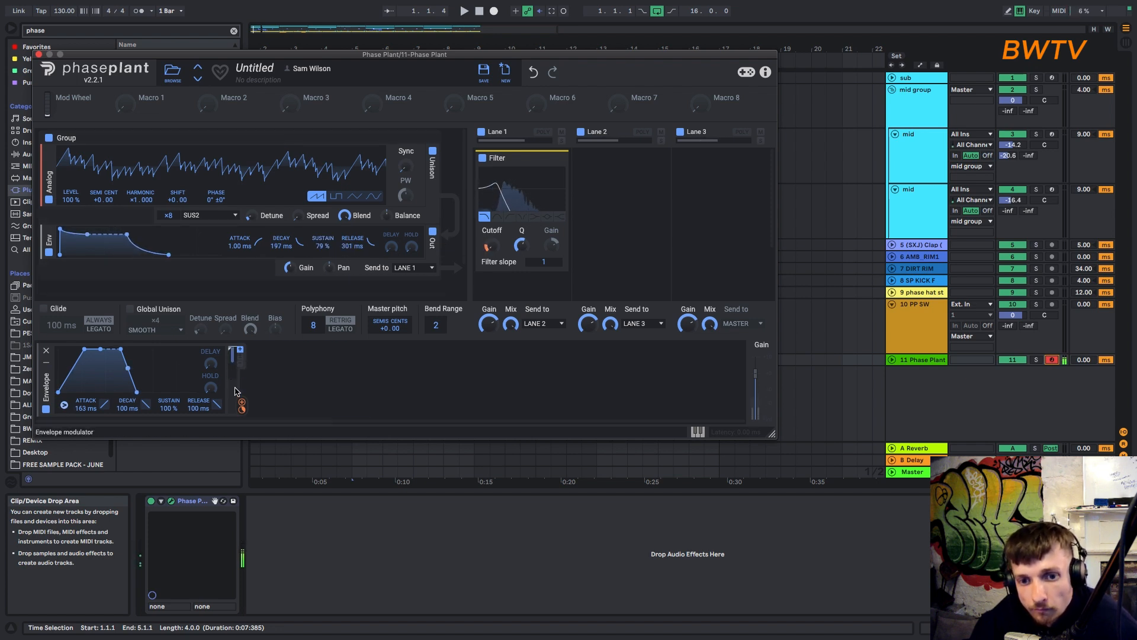
{"action": "left_click_drag", "start_coordinate": [144, 391], "coordinate": [167, 394]}
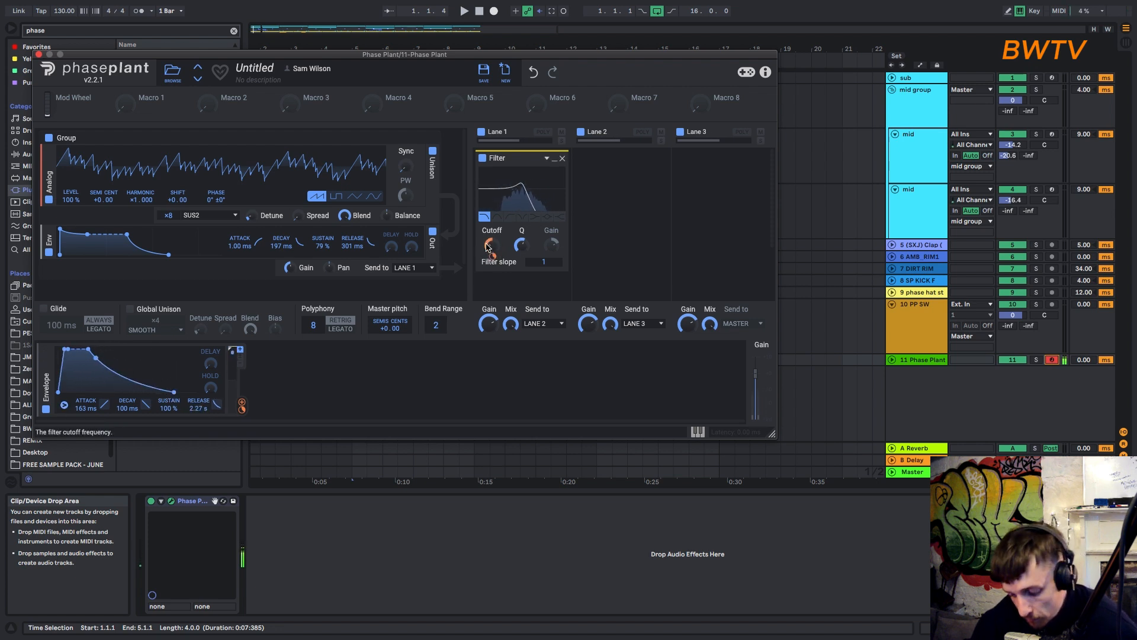
- Switch the unison to pentatonic minor, set the modulator envelope to 176 ms attack and 77% sustain, and adjust the filter's cutoff modulation
{"action": "left_click", "coordinate": [207, 219]}
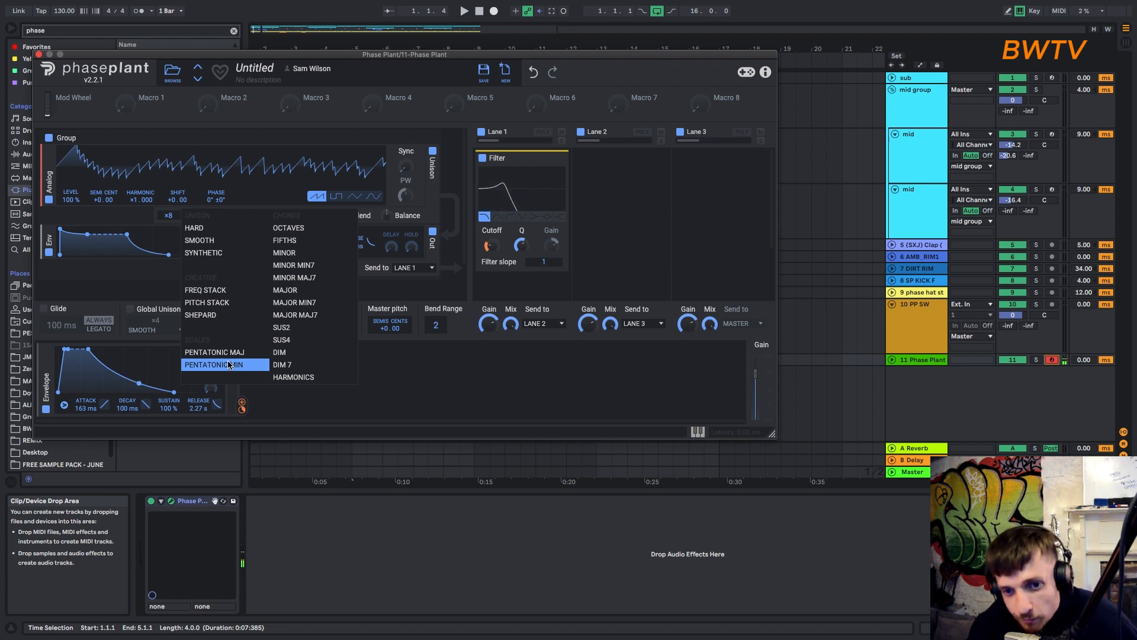
{"action": "left_click", "coordinate": [228, 365]}
{"action": "left_click_drag", "start_coordinate": [88, 356], "coordinate": [88, 359]}
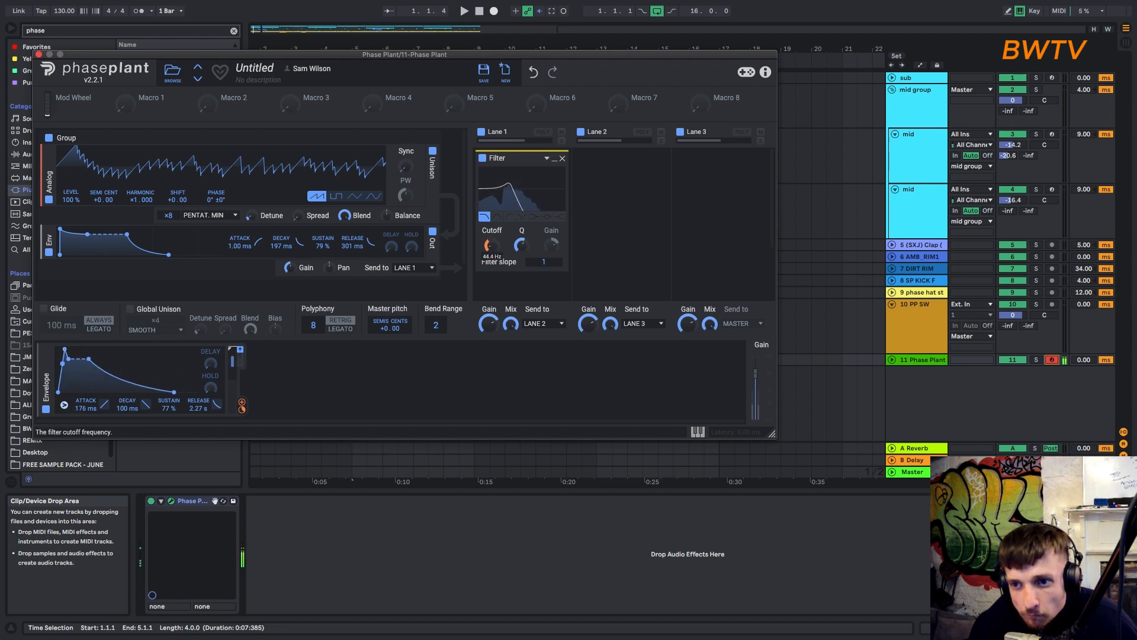
{"action": "left_click_drag", "start_coordinate": [492, 256], "coordinate": [492, 255]}
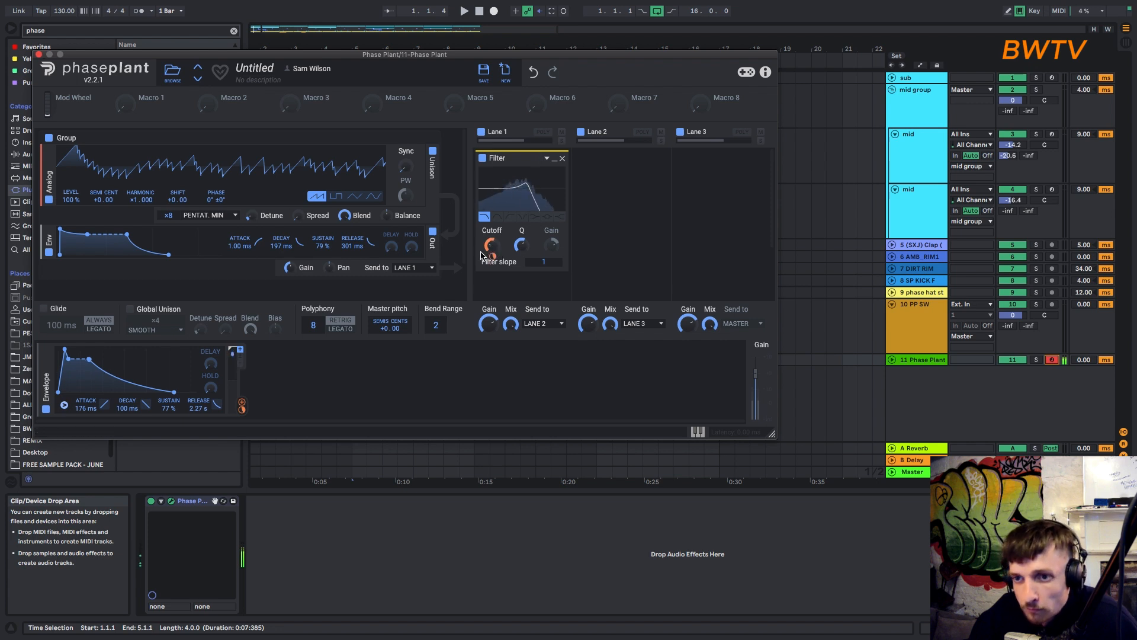
- Add a Frequency Shifter at -852 Hz to lane 2 and a Limiter to lane 3, with the unison detune at 91.4 ct
{"action": "left_click", "coordinate": [654, 182]}
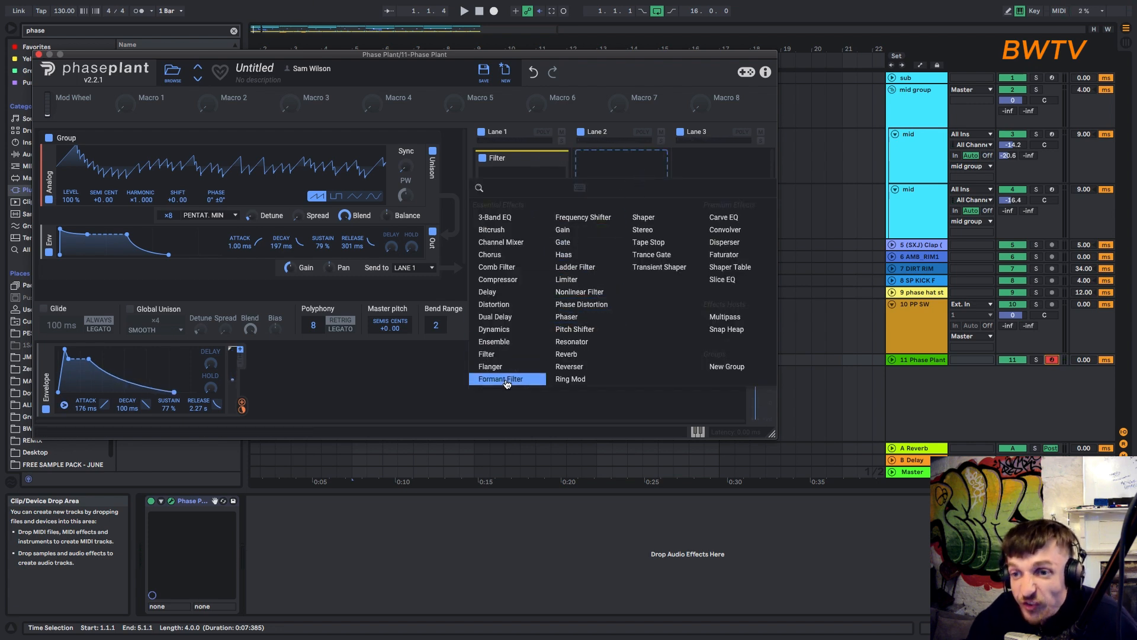
{"action": "left_click", "coordinate": [607, 218]}
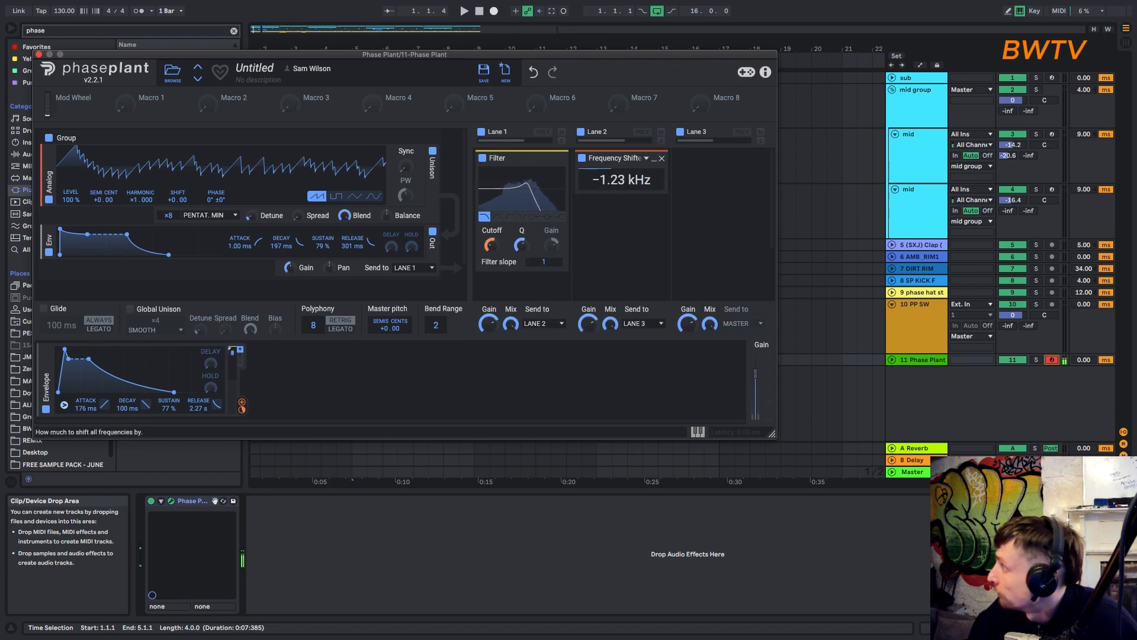
{"action": "left_click", "coordinate": [727, 167]}
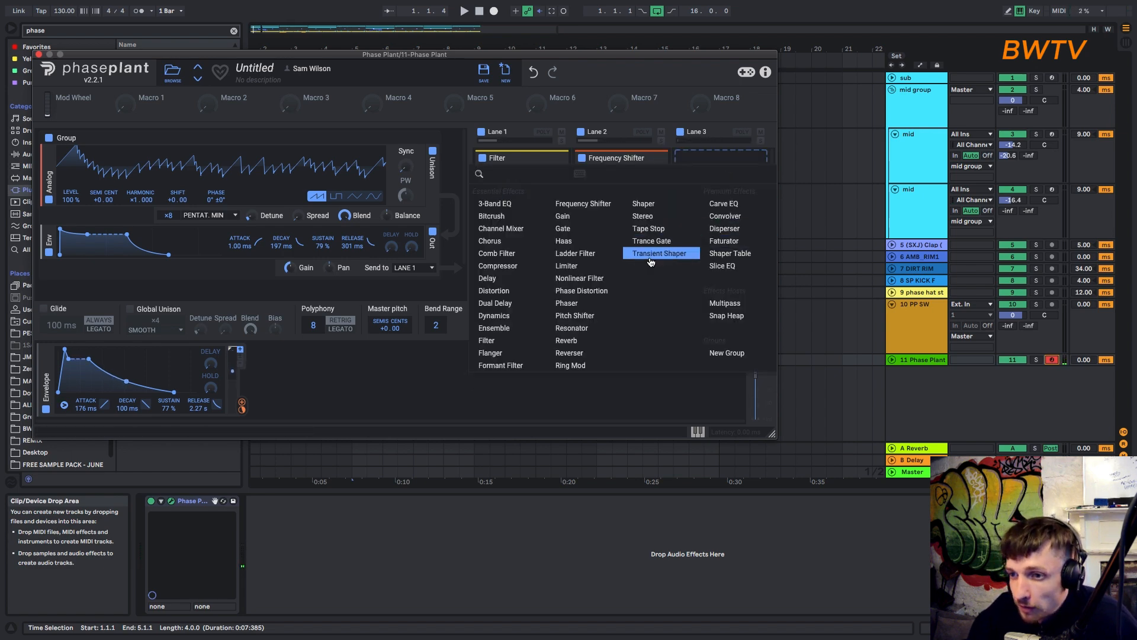
{"action": "left_click", "coordinate": [601, 269]}
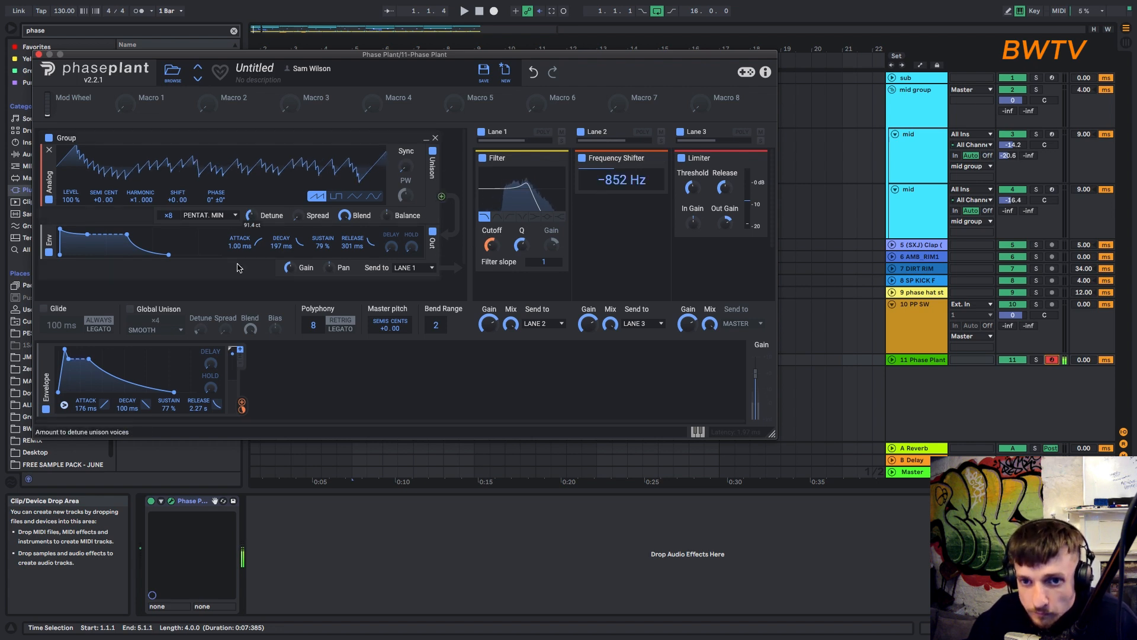
- Enable glide, set the polyphony to 1 voice in legato mode and play the patch in a higher octave
{"action": "left_click", "coordinate": [44, 308]}
{"action": "left_click_drag", "start_coordinate": [312, 326], "coordinate": [312, 353]}
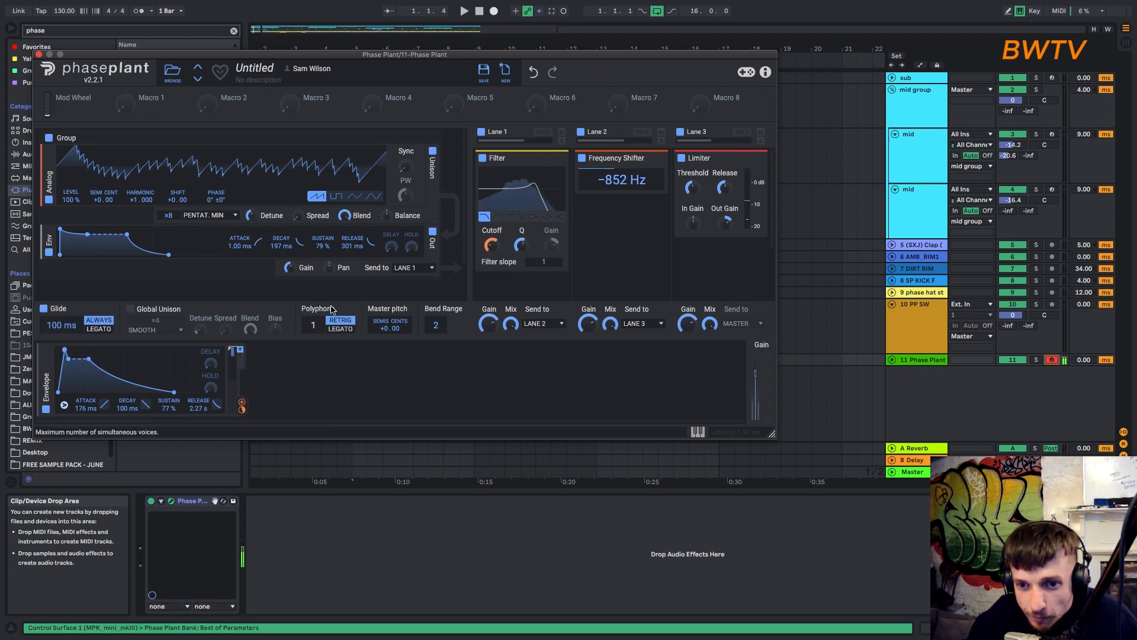
{"action": "left_click", "coordinate": [336, 330]}
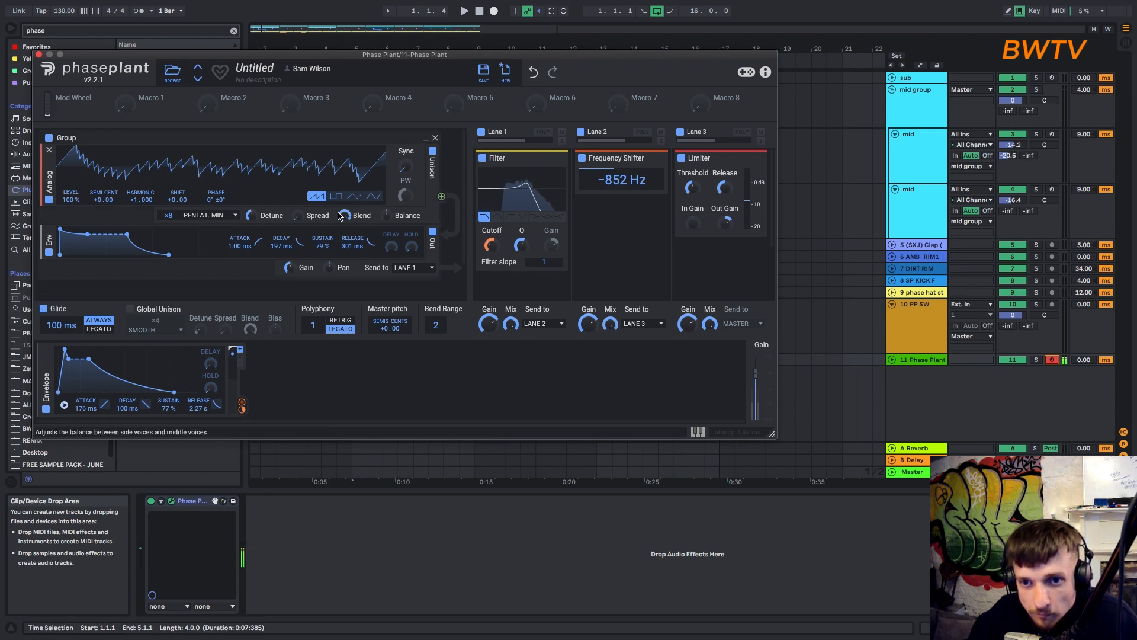
{"action": "key", "text": "x"}
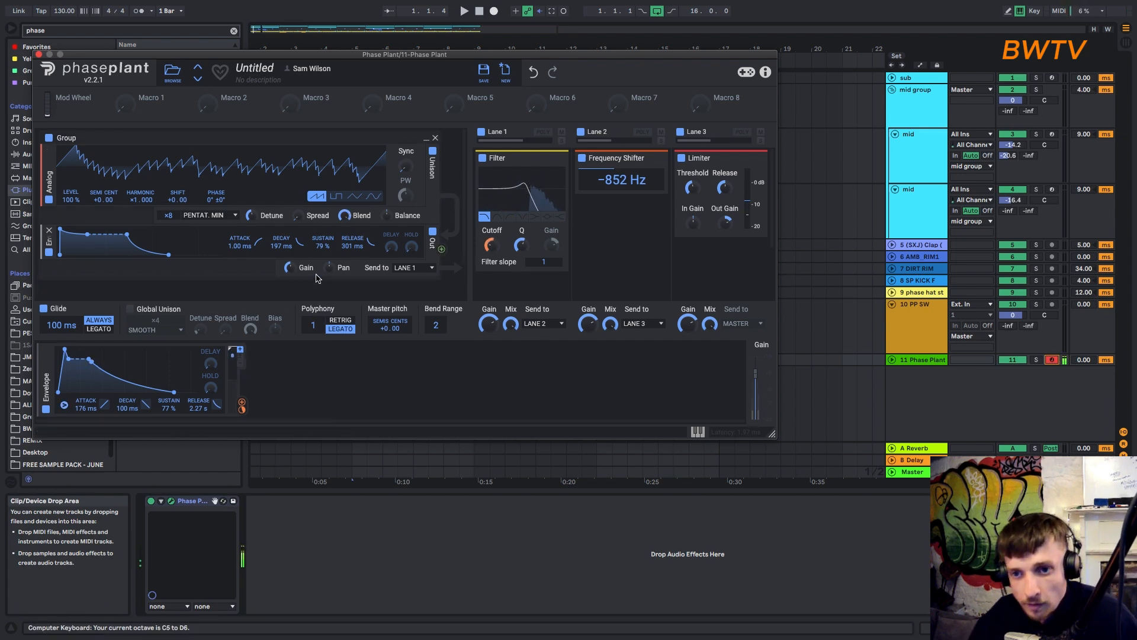
- Add a second Analog oscillator group, switch it to a sine wave and remove its envelope
{"action": "scroll", "coordinate": [284, 249], "scroll_direction": "down", "scroll_amount": 2}
{"action": "left_click", "coordinate": [166, 280]}
{"action": "left_click", "coordinate": [188, 316]}
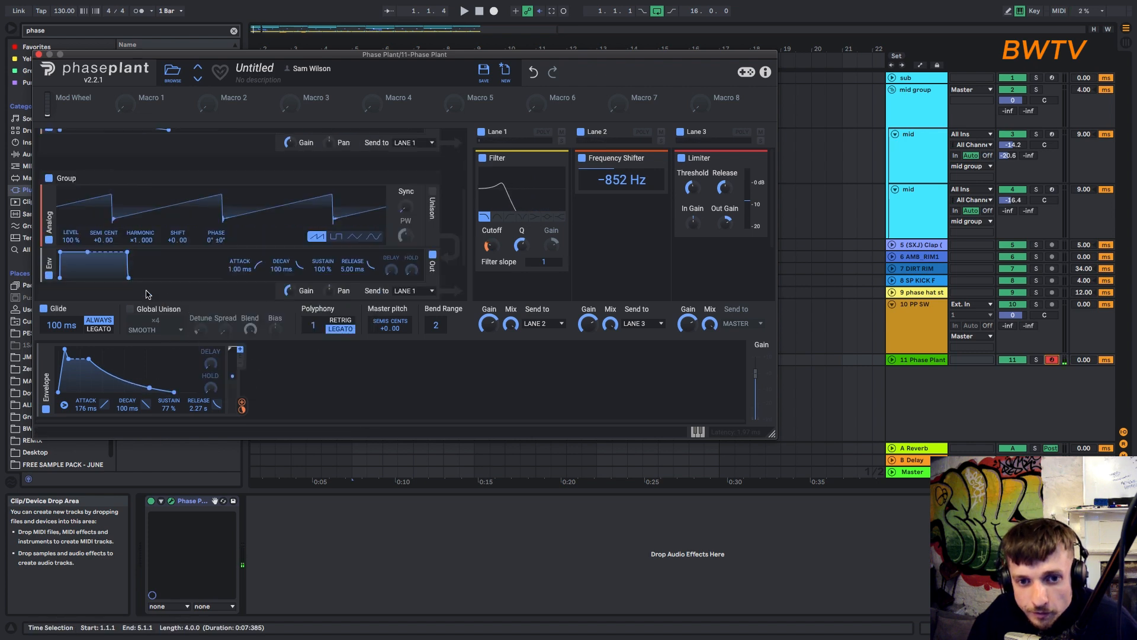
{"action": "left_click", "coordinate": [379, 237]}
{"action": "left_click", "coordinate": [50, 255]}
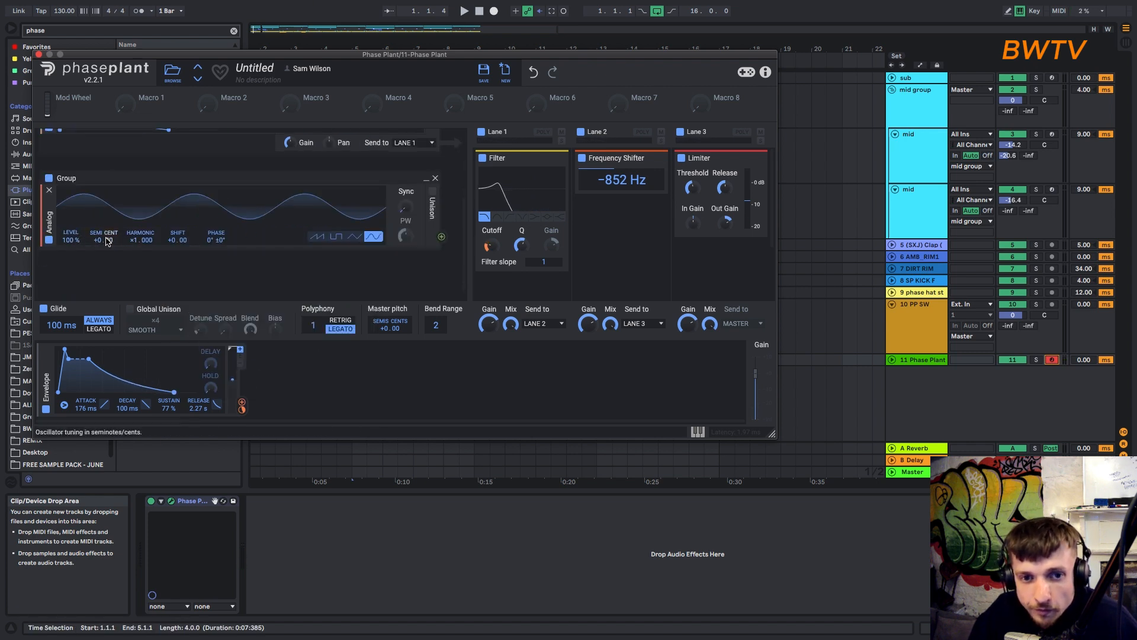
{"action": "scroll", "coordinate": [124, 202], "scroll_direction": "up", "scroll_amount": 3}
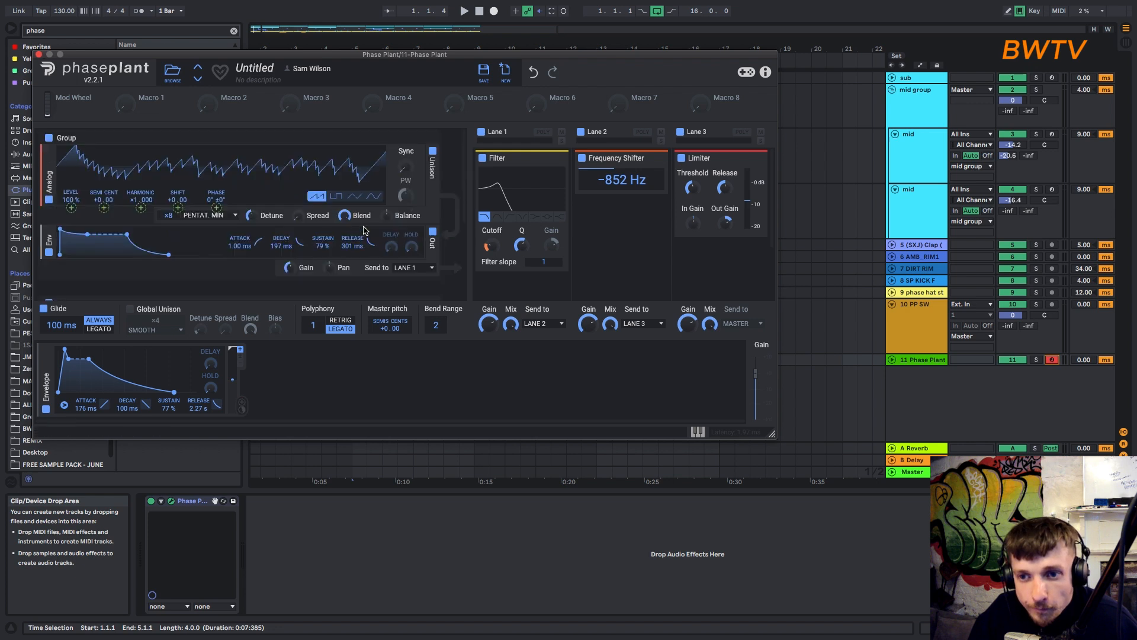
- Modulate the Analog oscillator's pitch, set its unison spread to 42% and play the patch an octave higher
{"action": "left_click_drag", "start_coordinate": [104, 208], "coordinate": [104, 182]}
{"action": "double_click", "coordinate": [104, 208]}
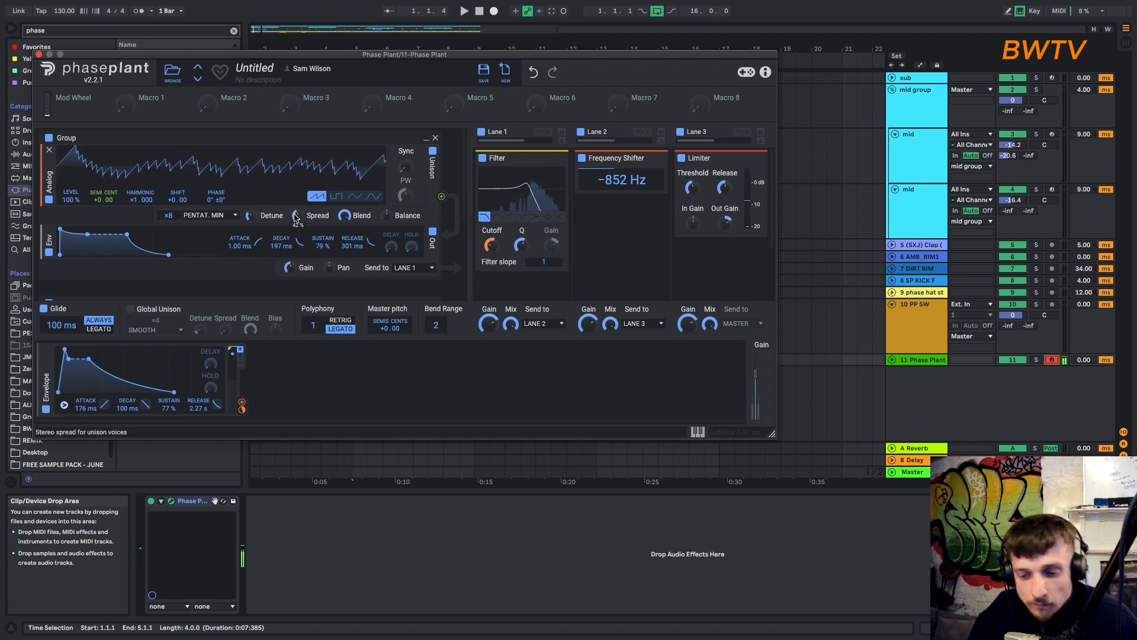
{"action": "key", "text": "x"}
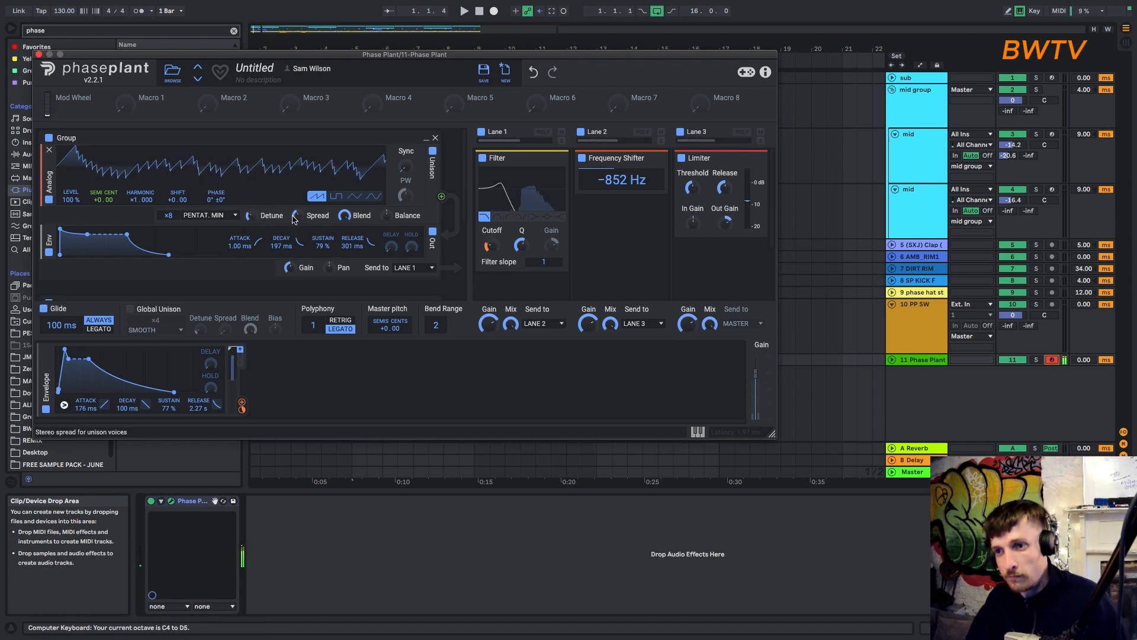
- Adjust the filter cutoff and set the Frequency Shifter to 0 Hz while playing the patch in lower octaves
{"action": "left_click_drag", "start_coordinate": [242, 402], "coordinate": [487, 246]}
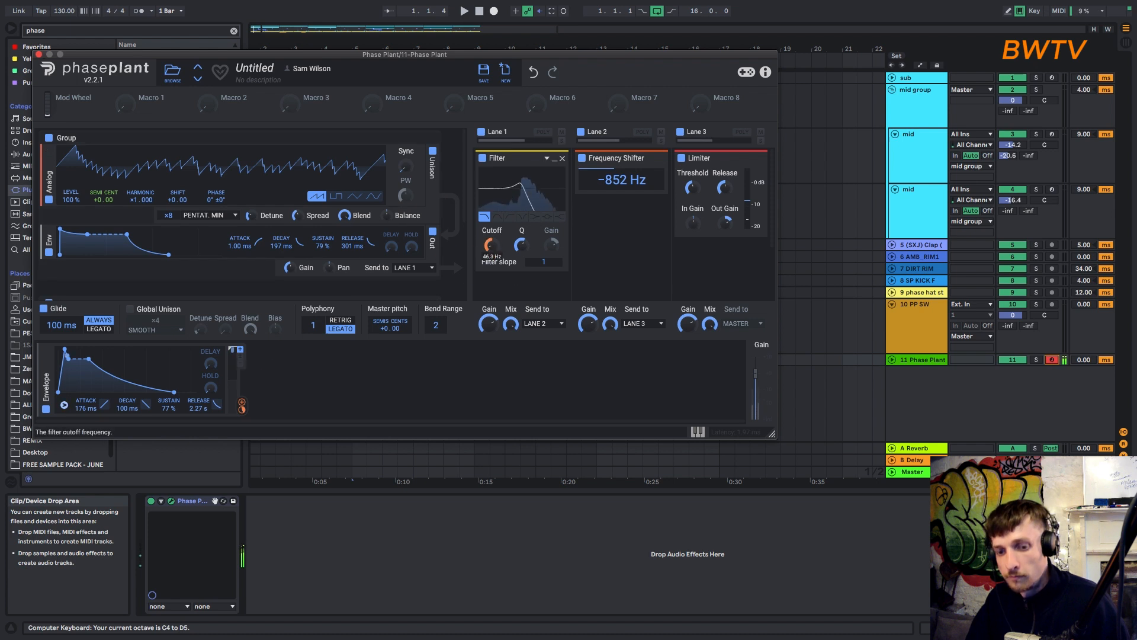
{"action": "key", "text": "z"}
{"action": "left_click_drag", "start_coordinate": [644, 180], "coordinate": [645, 187]}
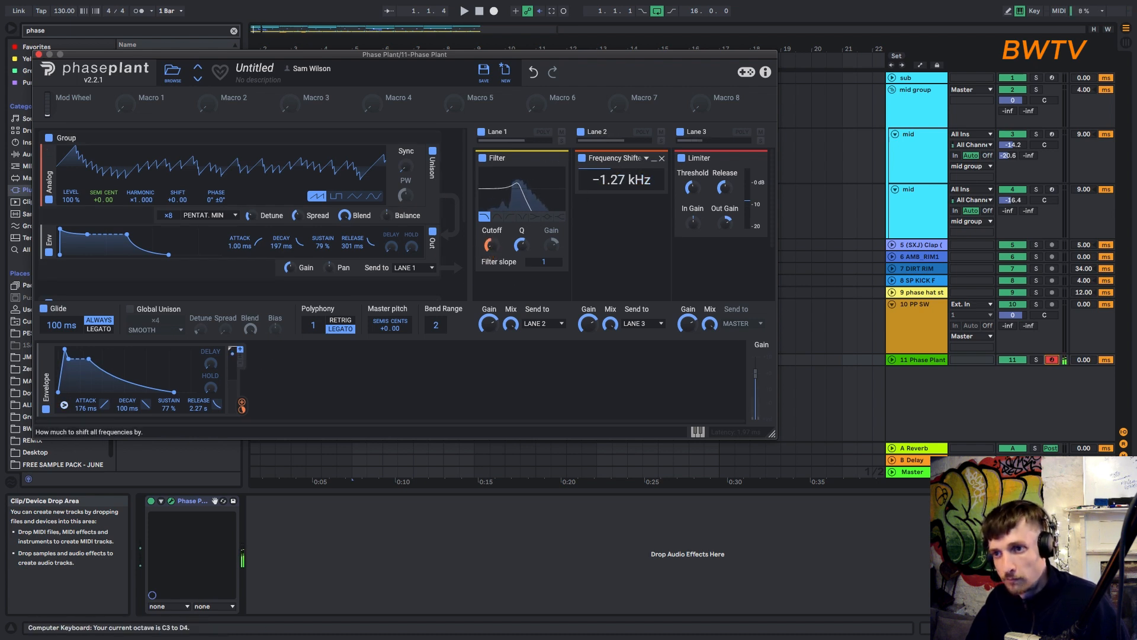
{"action": "key", "text": "z"}
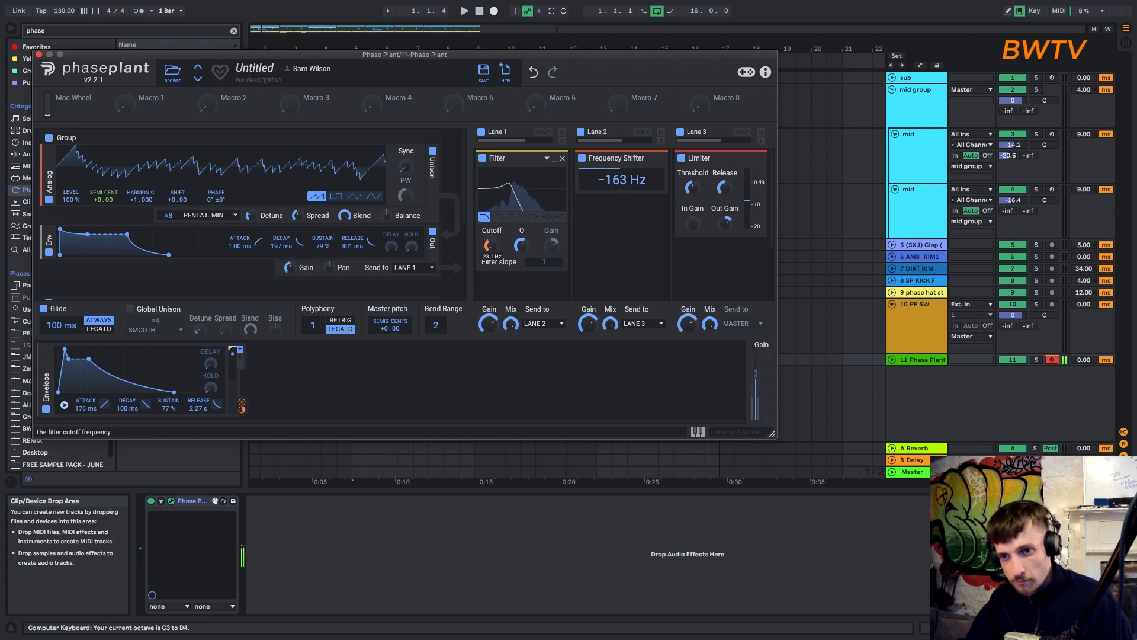
{"action": "left_click_drag", "start_coordinate": [491, 245], "coordinate": [521, 259]}
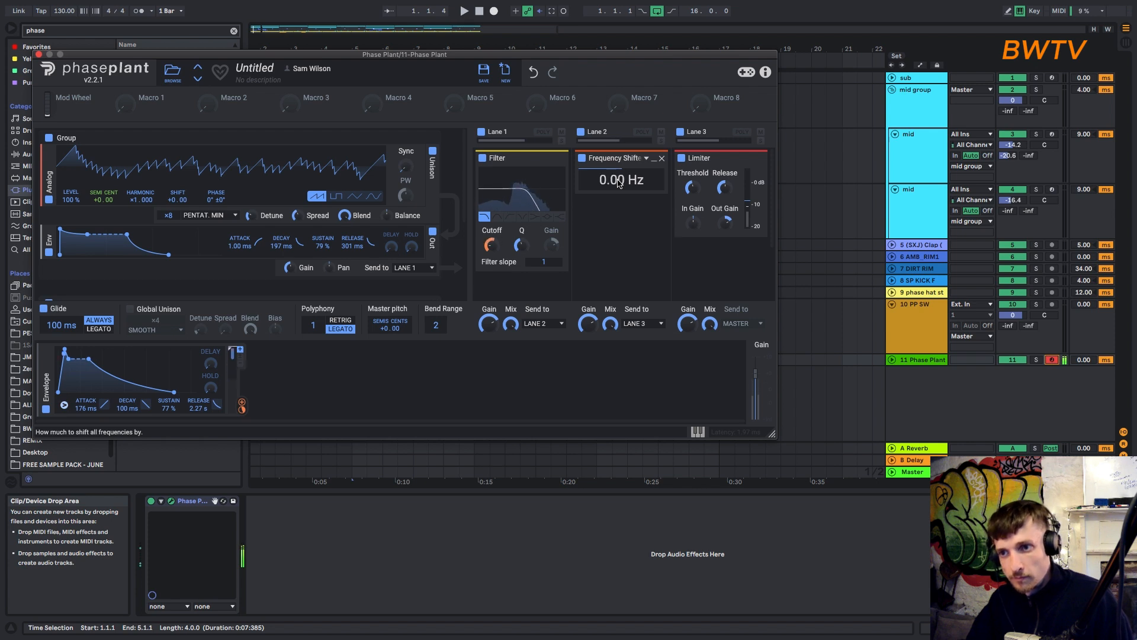
{"action": "key", "text": "z"}
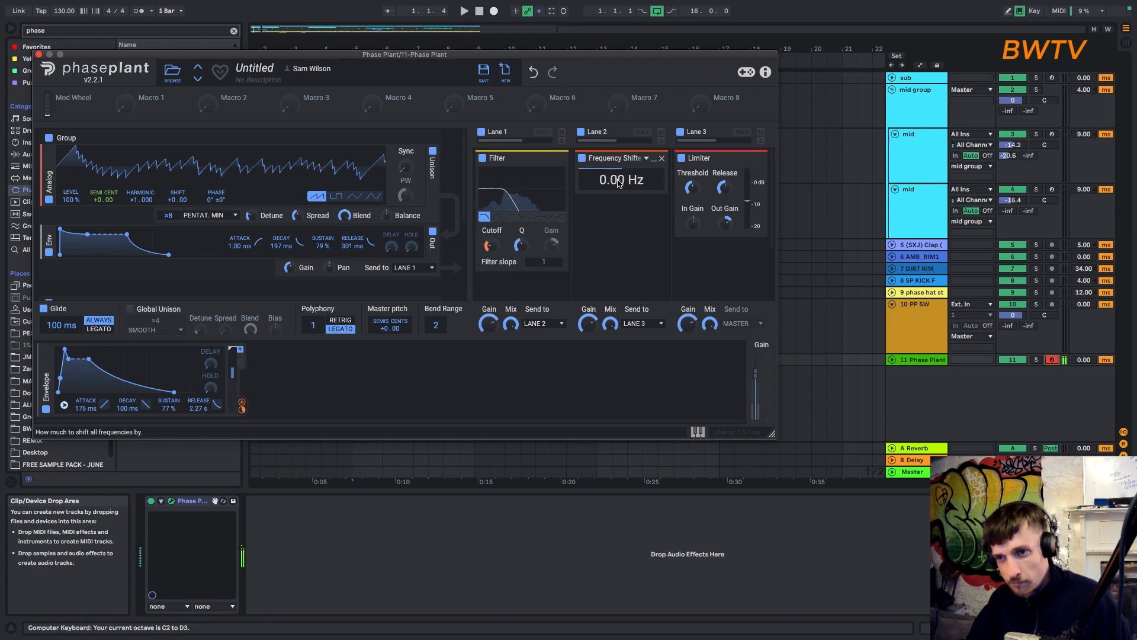
- Record a four-bar Phase Plant bass line into the arrangement, starting just before bar 5
{"action": "key", "text": "space"}
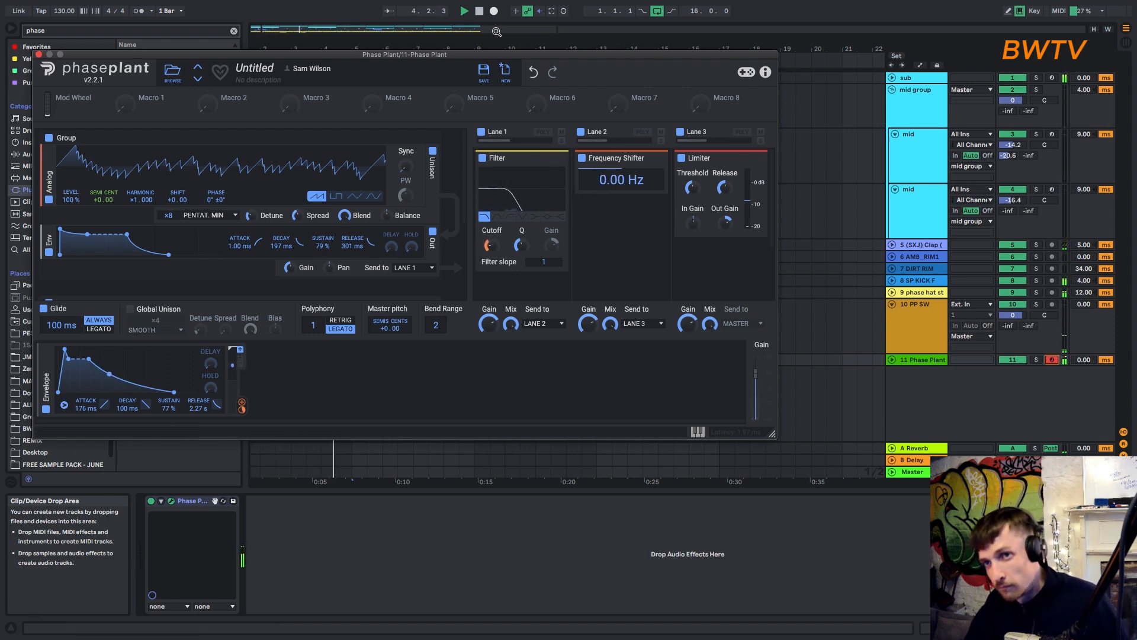
{"action": "left_click", "coordinate": [494, 11]}
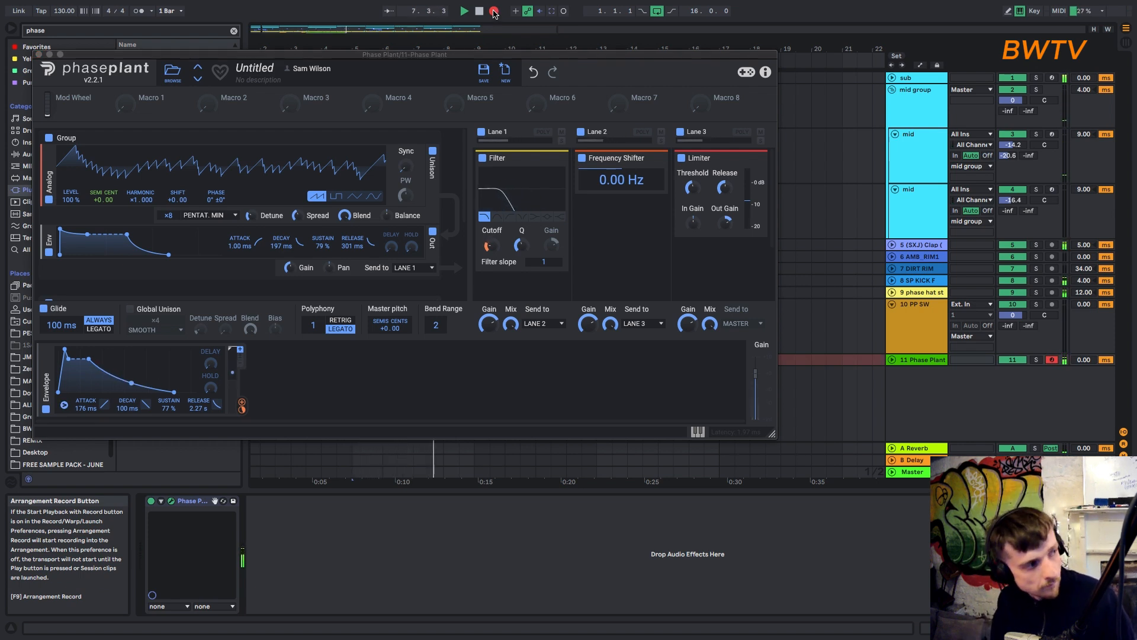
{"action": "key", "text": "space"}
- Add a Curve modulator to the patch and route it to the master pitch
{"action": "left_click", "coordinate": [324, 374]}
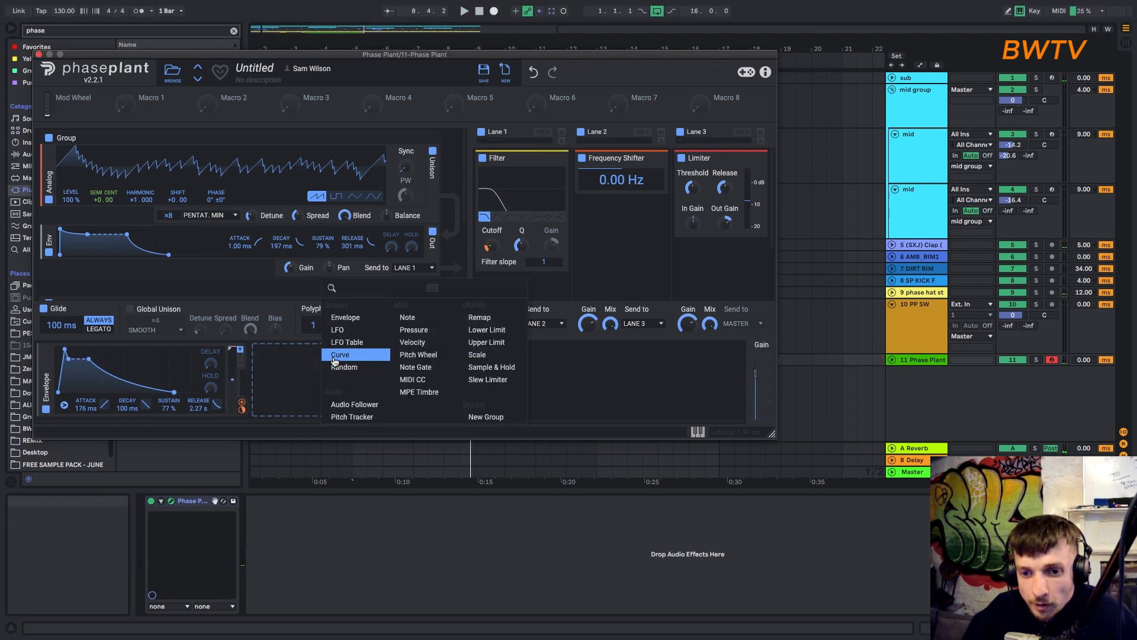
{"action": "left_click", "coordinate": [341, 355]}
{"action": "left_click", "coordinate": [390, 337]}
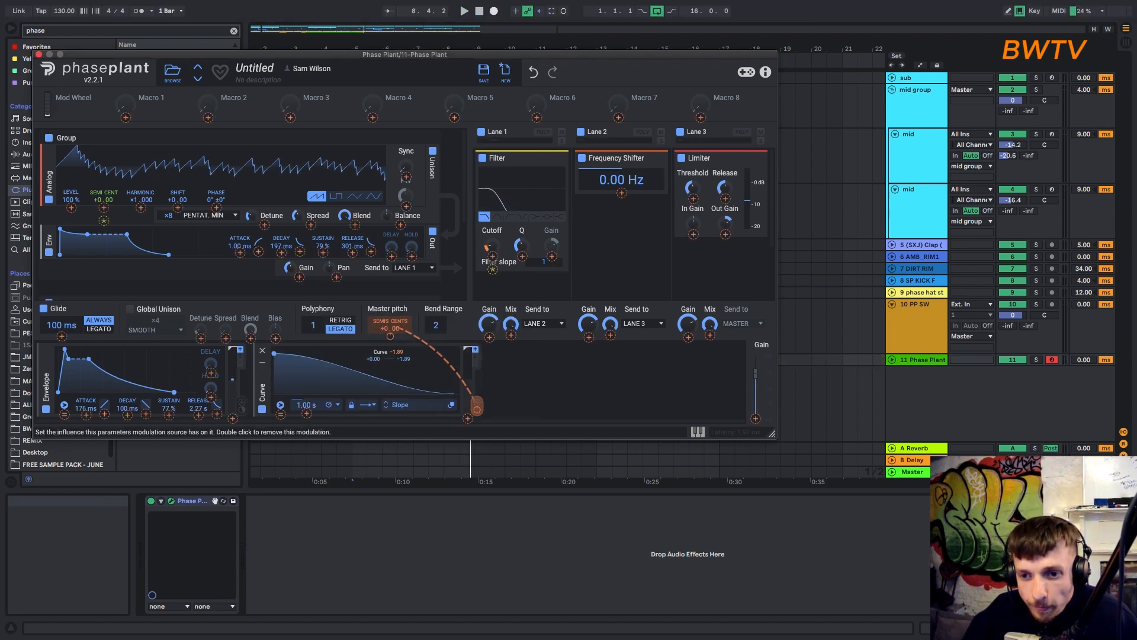
- Reshape the curve into a rising slope with a 1.18 s rate and set the Frequency Shifter to 85.6 Hz
{"action": "left_click_drag", "start_coordinate": [274, 354], "coordinate": [274, 393]}
{"action": "left_click_drag", "start_coordinate": [453, 394], "coordinate": [453, 354]}
{"action": "left_click", "coordinate": [275, 394]}
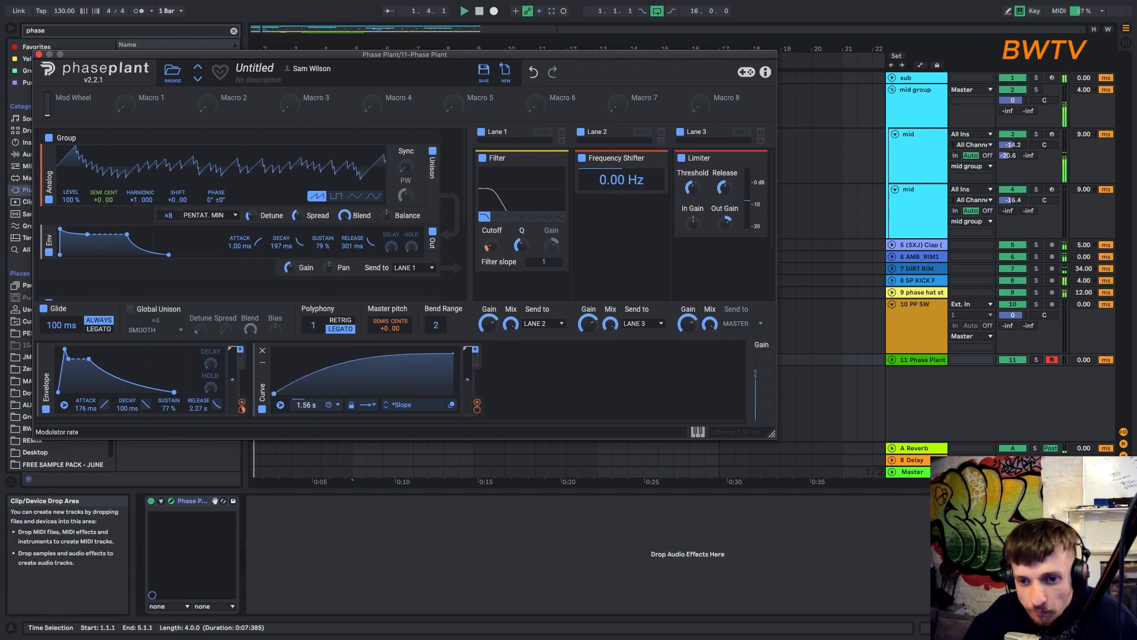
{"action": "mouse_move", "coordinate": [621, 180]}
{"action": "left_mouse_down"}
{"action": "mouse_move", "coordinate": [621, 196]}
{"action": "mouse_move", "coordinate": [621, 172]}
{"action": "left_mouse_up"}
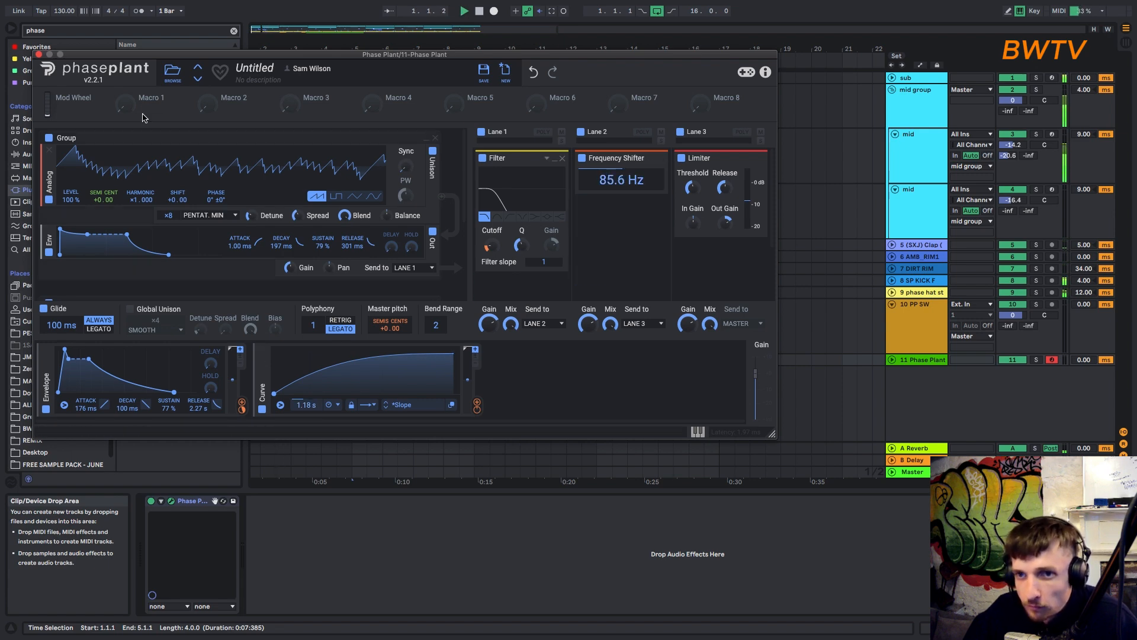
- Play the arrangement from just before the recorded bass clip and unfold the Phase Plant track
{"action": "left_click", "coordinate": [38, 54]}
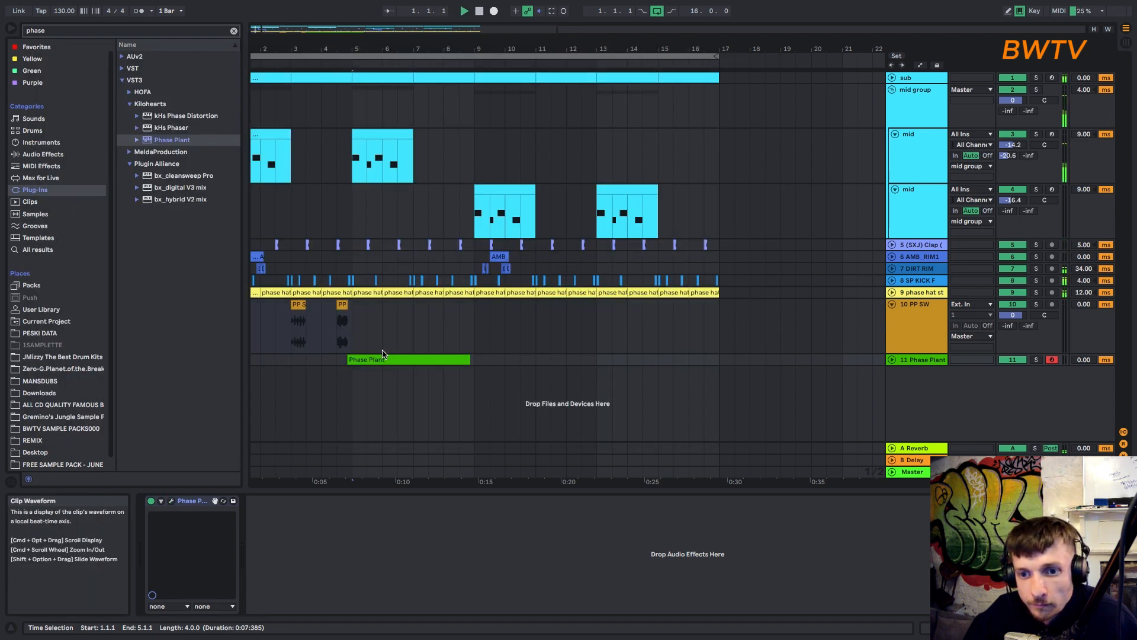
{"action": "left_click", "coordinate": [362, 360]}
{"action": "left_click", "coordinate": [353, 386]}
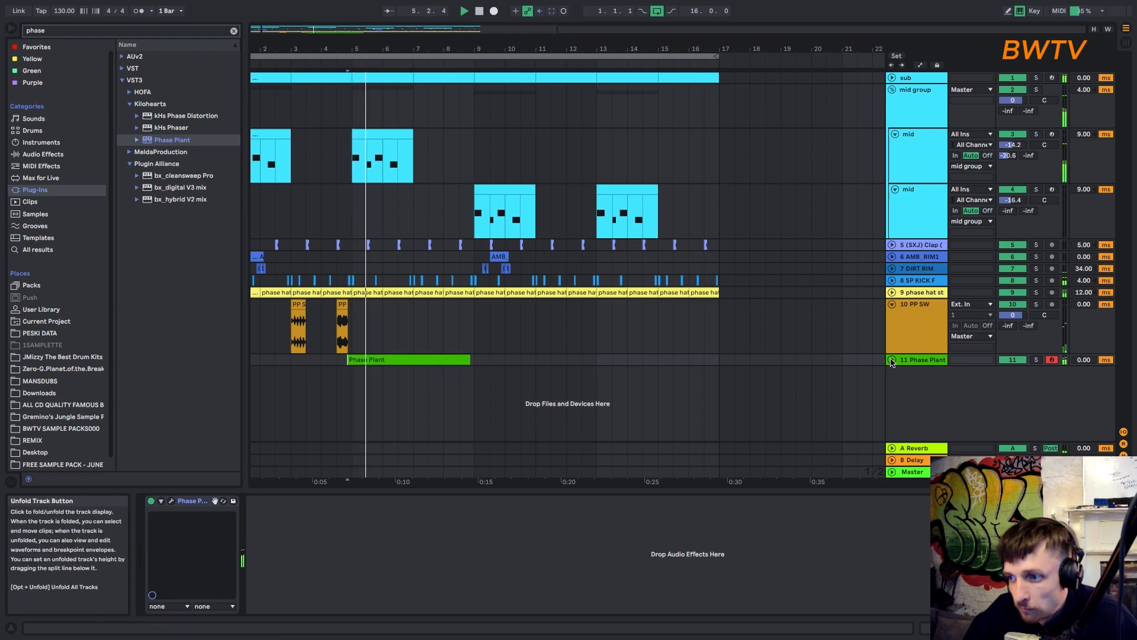
{"action": "left_click", "coordinate": [892, 360]}
- Reopen the Phase Plant patch, set the filter cutoff to 50.7 Hz and the Frequency Shifter to 323 Hz
{"action": "left_click", "coordinate": [171, 501]}
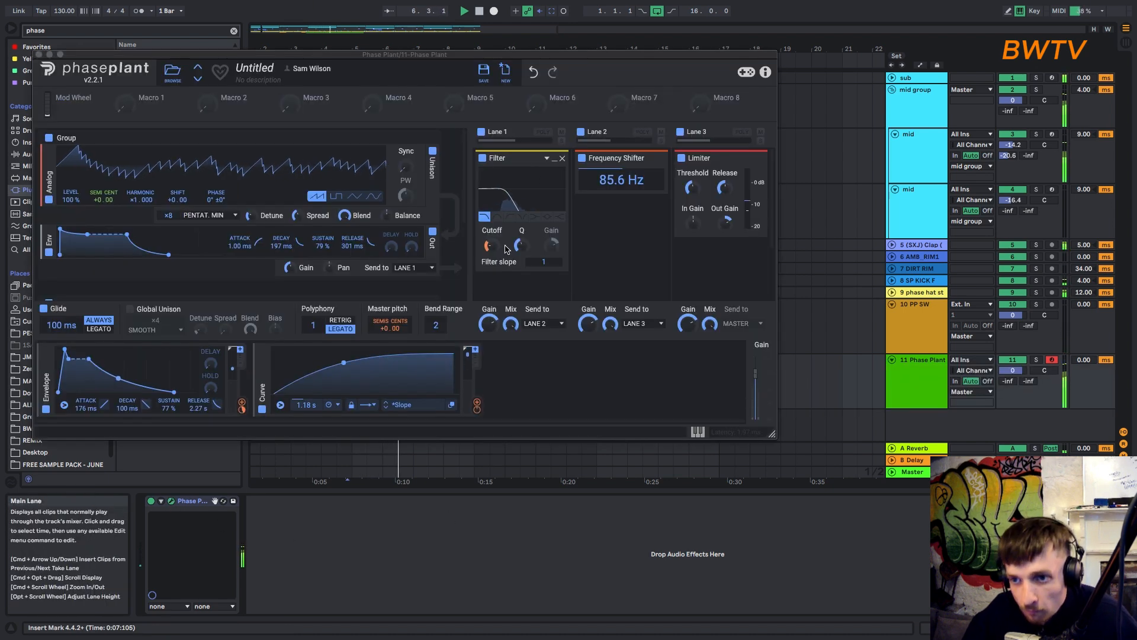
{"action": "left_click_drag", "start_coordinate": [489, 246], "coordinate": [489, 231]}
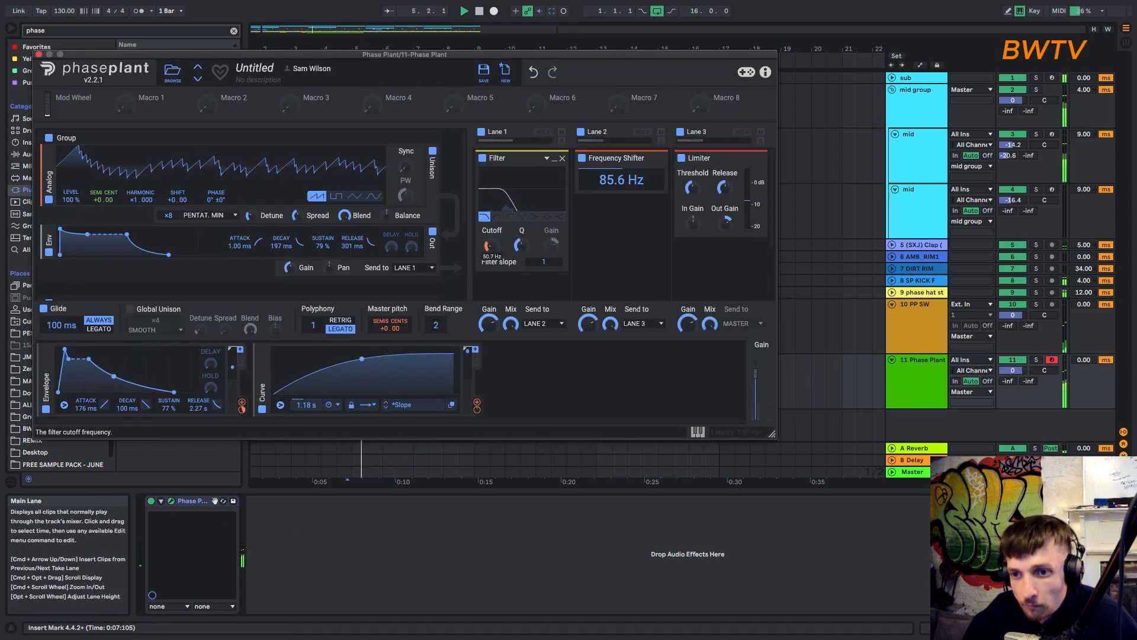
{"action": "mouse_move", "coordinate": [622, 179]}
{"action": "left_mouse_down"}
{"action": "mouse_move", "coordinate": [622, 228]}
{"action": "mouse_move", "coordinate": [621, 173]}
{"action": "left_mouse_up"}
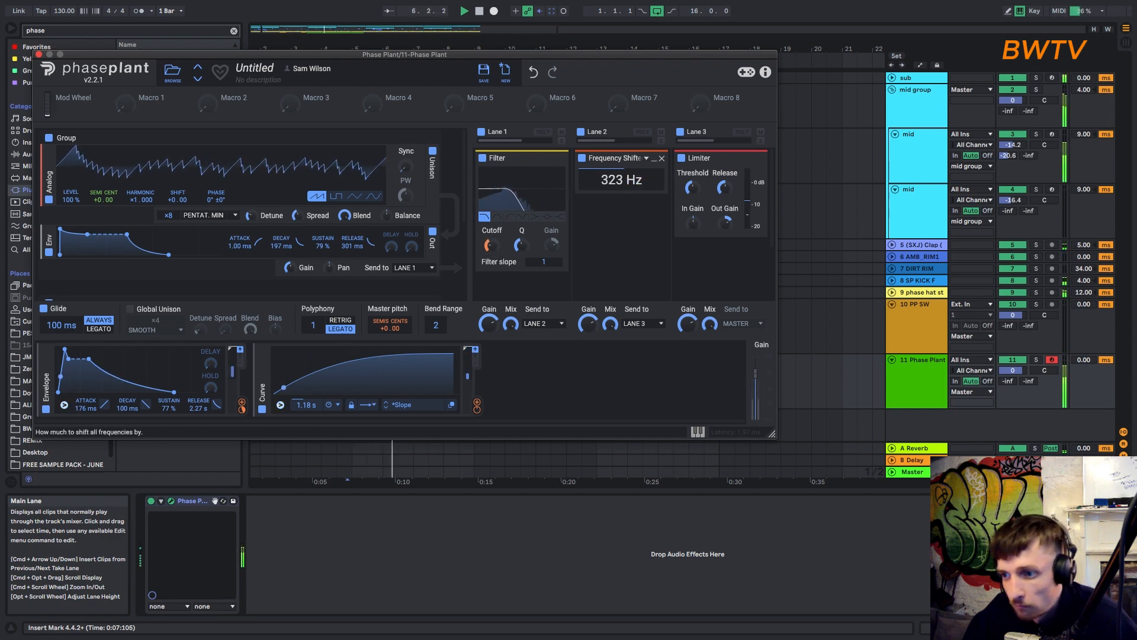
- Add a Reverb after the Limiter on lane 3 and listen to the loop with the plug-in window closed
{"action": "left_click", "coordinate": [713, 249]}
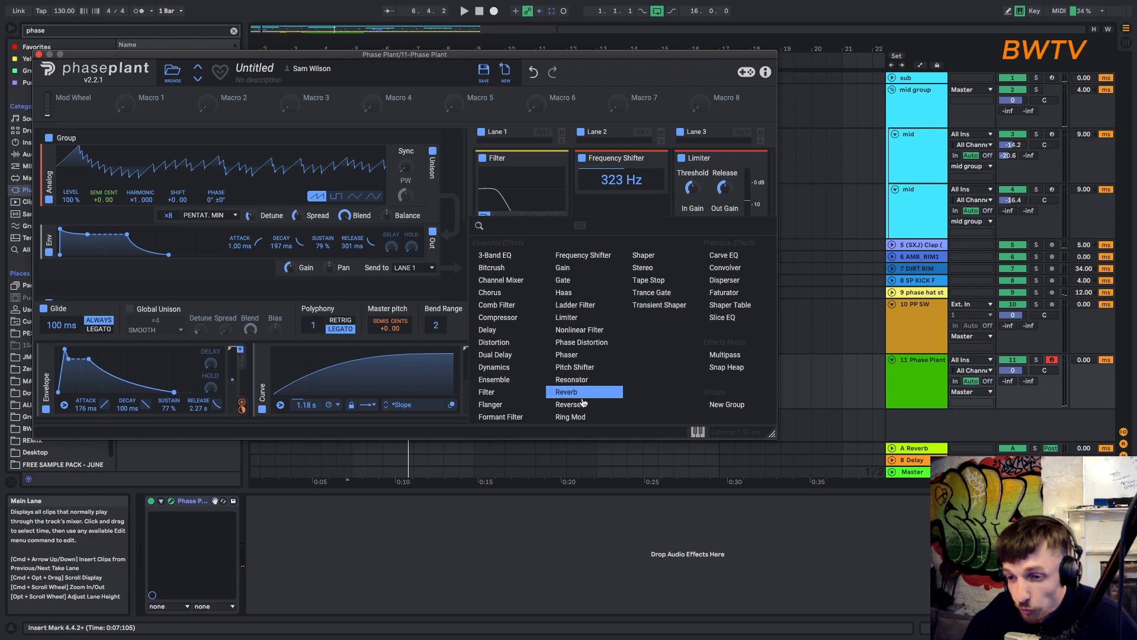
{"action": "left_click", "coordinate": [566, 391]}
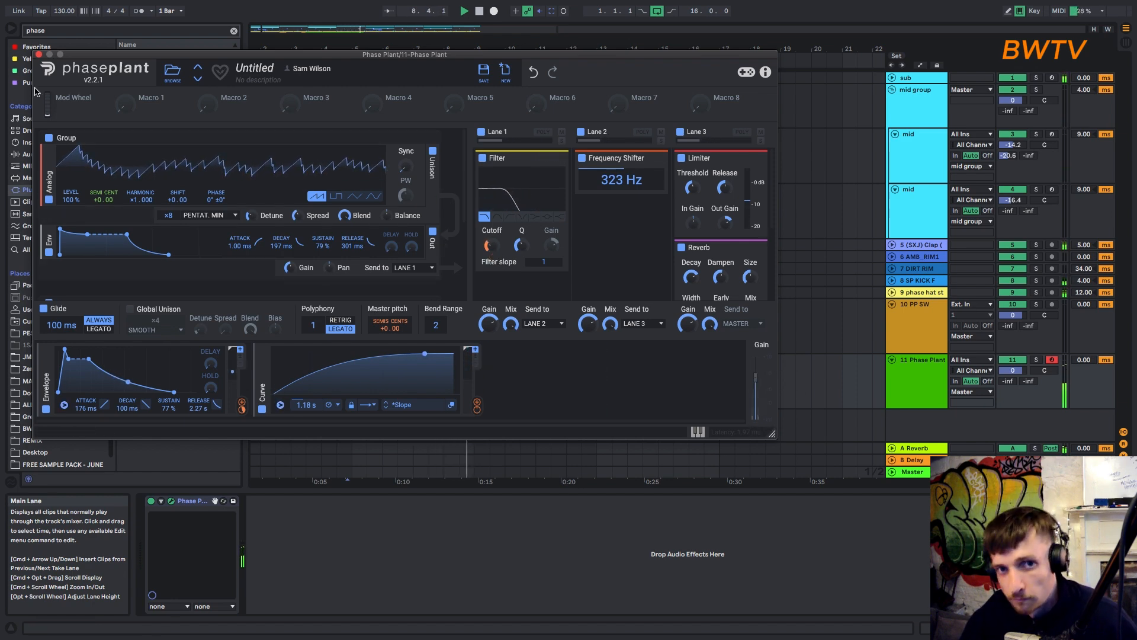
{"action": "left_click", "coordinate": [39, 53]}
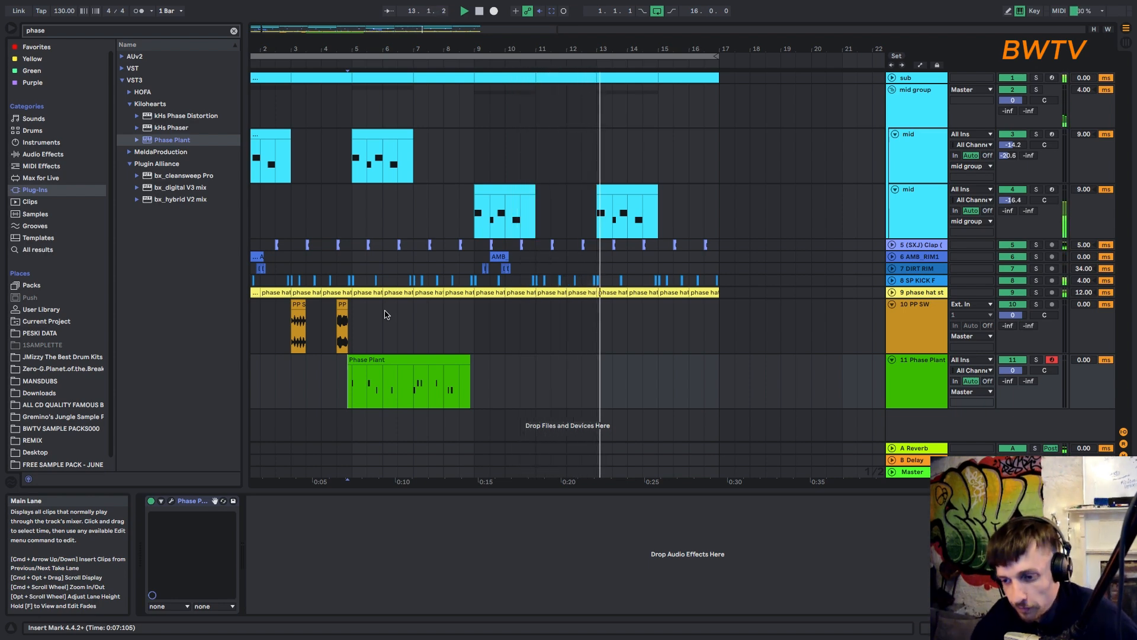
{"action": "key", "text": "space"}
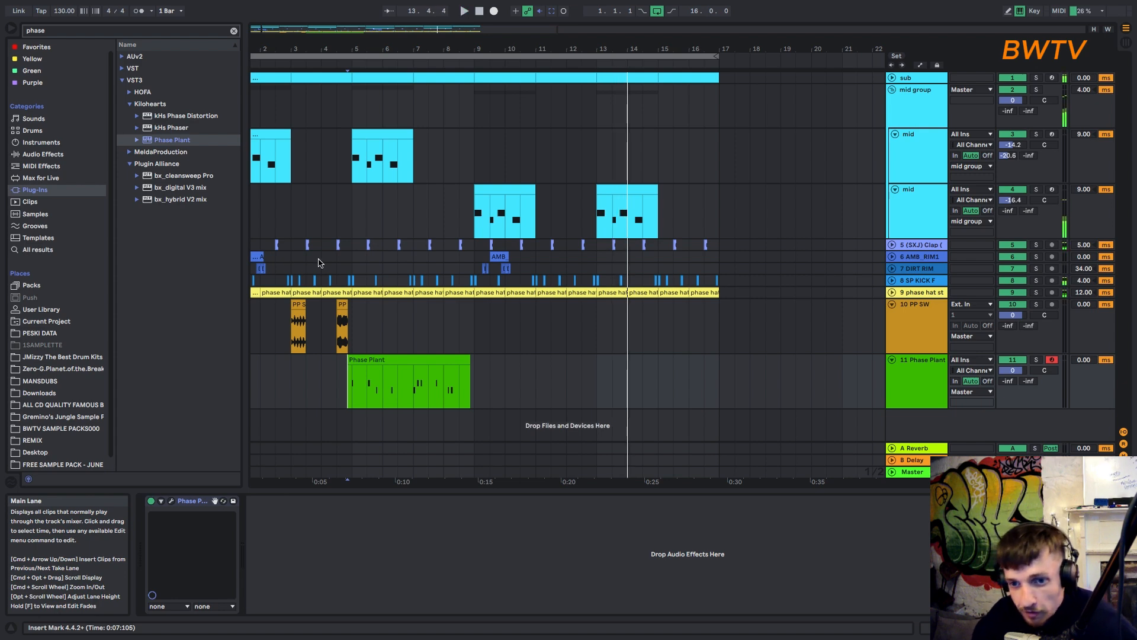
- Move the PP SW clip from bar 3 onto a new audio track at bar 9 and audition it
{"action": "left_click_drag", "start_coordinate": [305, 308], "coordinate": [480, 396]}
{"action": "key", "text": "space"}
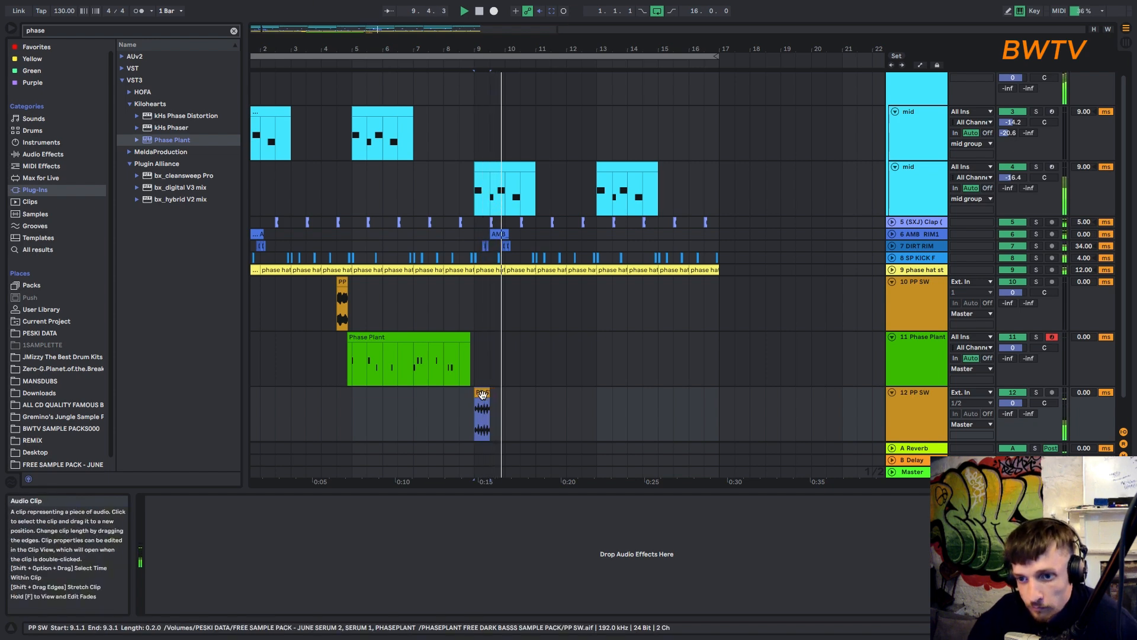
{"action": "double_click", "coordinate": [482, 395]}
{"action": "key", "text": "space"}
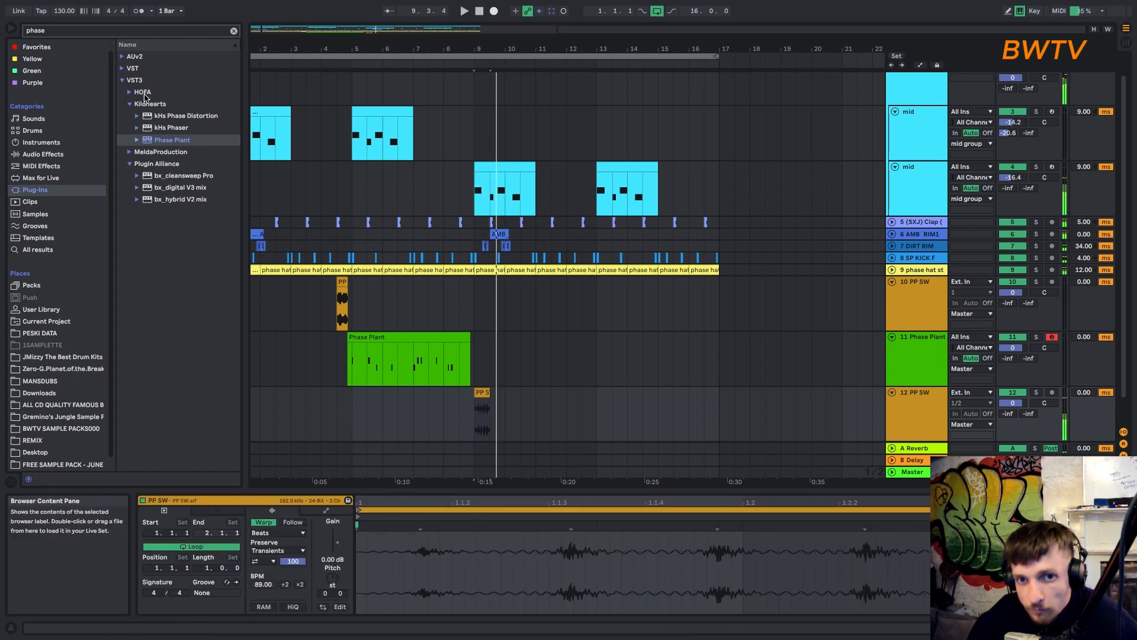
- Add kHs Frequency Shifter to the new PP SW track and set it to -649 Hz
{"action": "left_click_drag", "start_coordinate": [89, 32], "coordinate": [2, 32]}
{"action": "type", "text": "freq"}
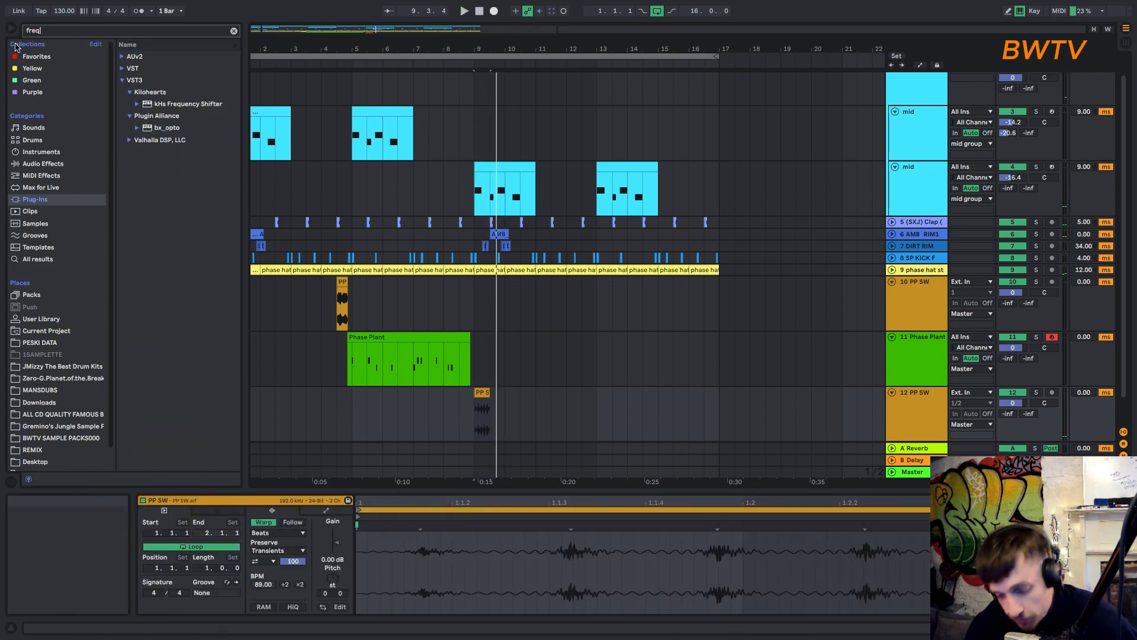
{"action": "double_click", "coordinate": [189, 104]}
{"action": "key", "text": "space"}
{"action": "left_click_drag", "start_coordinate": [134, 121], "coordinate": [135, 173]}
{"action": "key", "text": "space"}
{"action": "key", "text": "space"}
{"action": "key", "text": "space"}
- Find the OTT multiband preset among the audio effects and add it after the Frequency Shifter
{"action": "left_click_drag", "start_coordinate": [68, 30], "coordinate": [2, 27]}
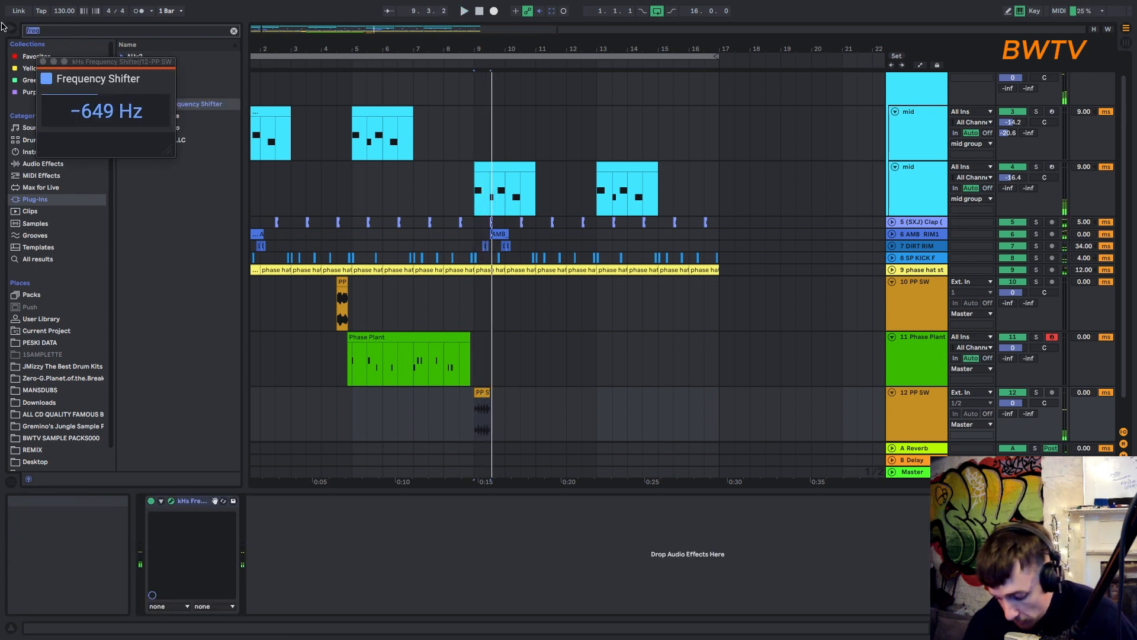
{"action": "type", "text": "ott"}
{"action": "left_click", "coordinate": [43, 61]}
{"action": "left_click", "coordinate": [51, 165]}
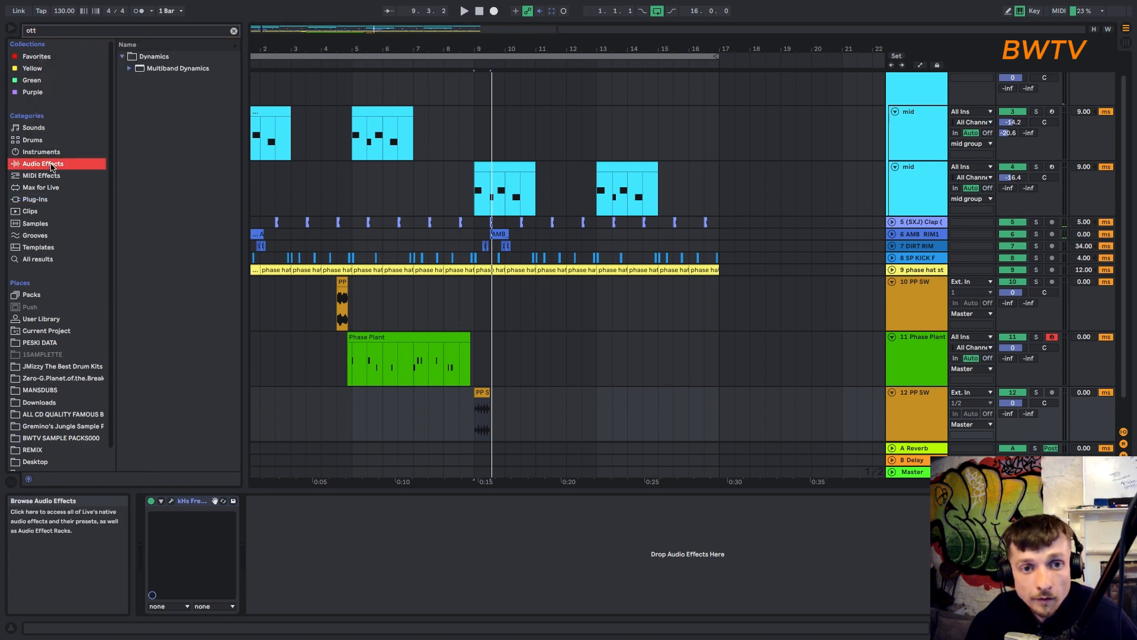
{"action": "left_click", "coordinate": [129, 68]}
{"action": "left_click_drag", "start_coordinate": [150, 80], "coordinate": [531, 527]}
- Set OTT's high split to 988 Hz and its low split to 146 Hz while auditioning the PP SW clip
{"action": "key", "text": "space"}
{"action": "key", "text": "space"}
{"action": "key", "text": "space"}
{"action": "key", "text": "space"}
{"action": "key", "text": "space"}
{"action": "key", "text": "space"}
{"action": "key", "text": "space"}
{"action": "key", "text": "space"}
{"action": "key", "text": "space"}
{"action": "left_click_drag", "start_coordinate": [259, 536], "coordinate": [259, 540]}
{"action": "key", "text": "space"}
{"action": "key", "text": "space"}
{"action": "key", "text": "space"}
{"action": "key", "text": "space"}
{"action": "left_click_drag", "start_coordinate": [262, 590], "coordinate": [263, 542]}
- Set OTT's mid-band release to 132 ms and its amount to 75% while auditioning the clip
{"action": "key", "text": "space"}
{"action": "key", "text": "space"}
{"action": "key", "text": "space"}
{"action": "key", "text": "space"}
{"action": "key", "text": "space"}
{"action": "key", "text": "space"}
{"action": "key", "text": "space"}
{"action": "key", "text": "space"}
{"action": "key", "text": "space"}
{"action": "key", "text": "space"}
{"action": "key", "text": "space"}
{"action": "mouse_move", "coordinate": [466, 563]}
{"action": "left_mouse_down"}
{"action": "mouse_move", "coordinate": [466, 574]}
{"action": "mouse_move", "coordinate": [468, 541]}
{"action": "left_mouse_up"}
{"action": "key", "text": "space"}
{"action": "key", "text": "space"}
{"action": "key", "text": "space"}
{"action": "key", "text": "space"}
{"action": "key", "text": "space"}
{"action": "left_click_drag", "start_coordinate": [534, 597], "coordinate": [534, 613]}
{"action": "key", "text": "space"}
{"action": "key", "text": "space"}
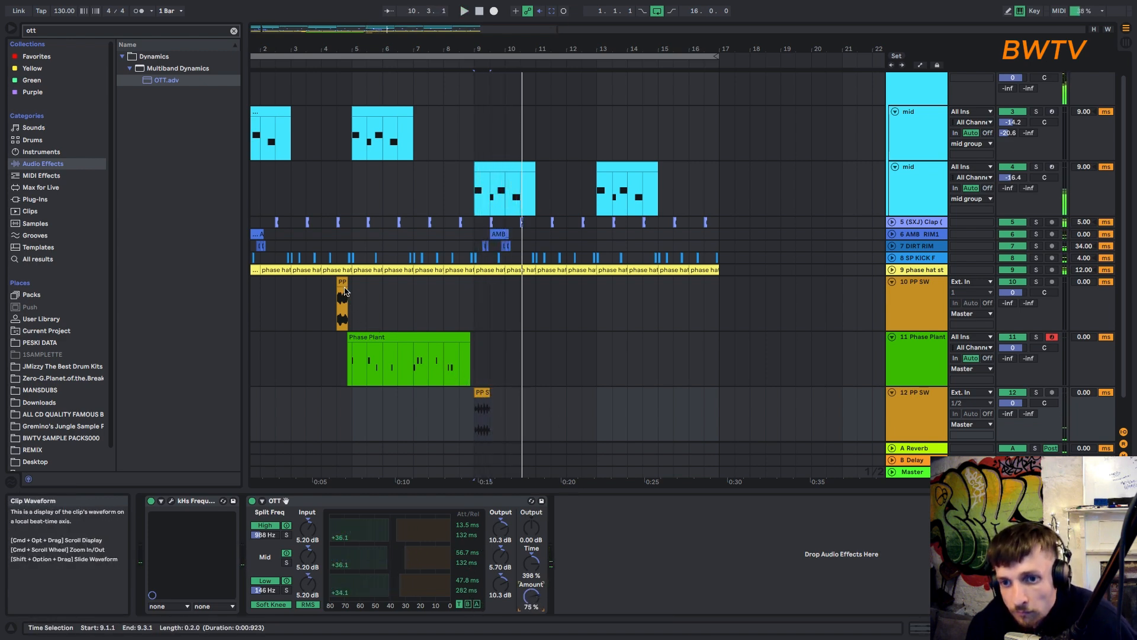
- Move the remaining PP SW clip onto the processed PP SW track at bar 11 and play the 16-bar loop
{"action": "left_click_drag", "start_coordinate": [342, 279], "coordinate": [254, 414]}
{"action": "left_click_drag", "start_coordinate": [292, 44], "coordinate": [291, 11]}
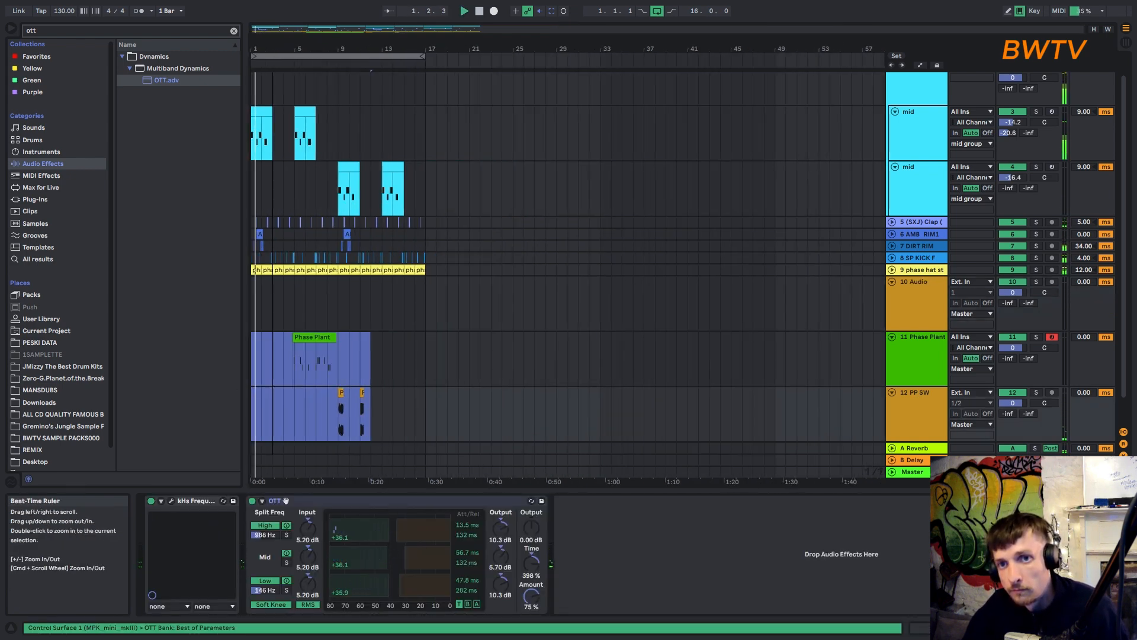
{"action": "left_click_drag", "start_coordinate": [423, 58], "coordinate": [425, 59]}
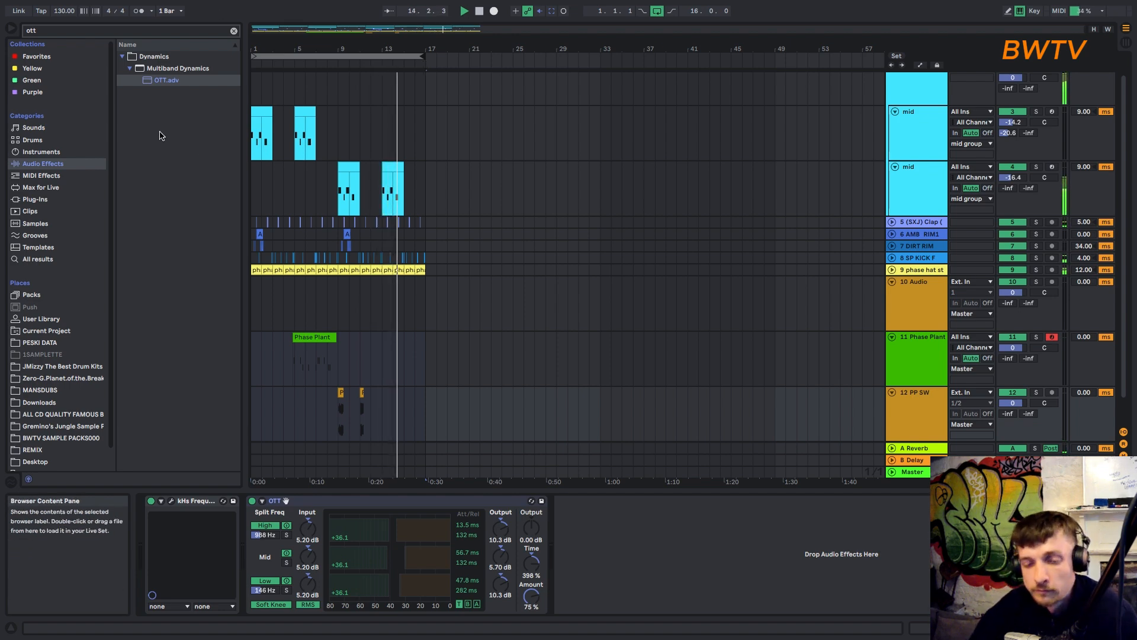
- Unfold the phase hat track to bring up its volume control
{"action": "scroll", "coordinate": [922, 195], "scroll_direction": "up", "scroll_amount": 2}
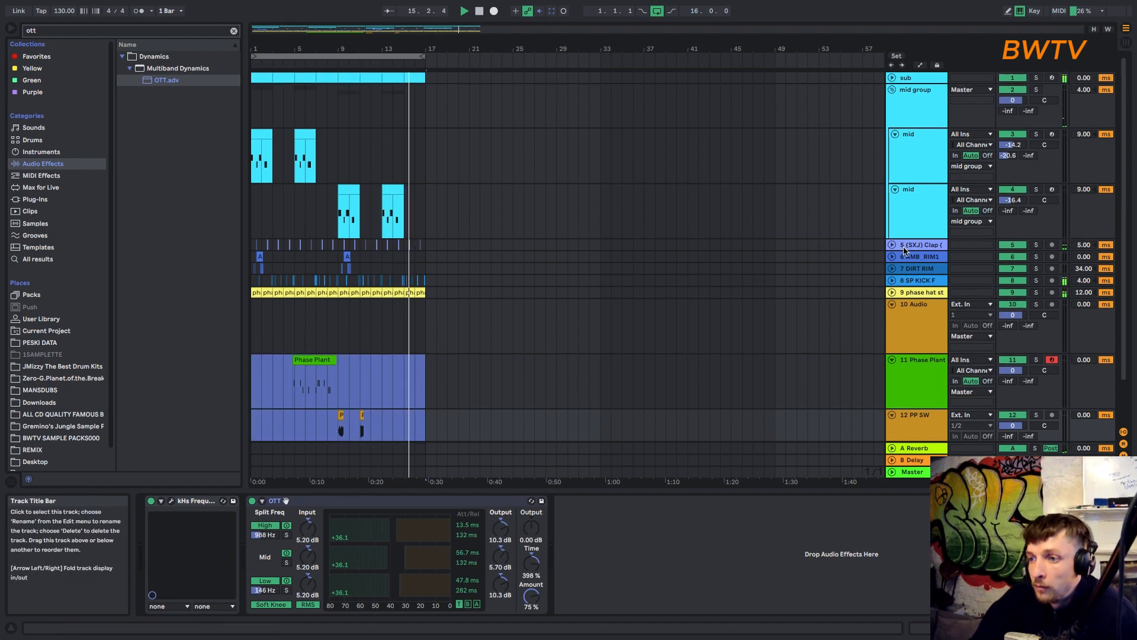
{"action": "scroll", "coordinate": [918, 268], "scroll_direction": "down", "scroll_amount": 3}
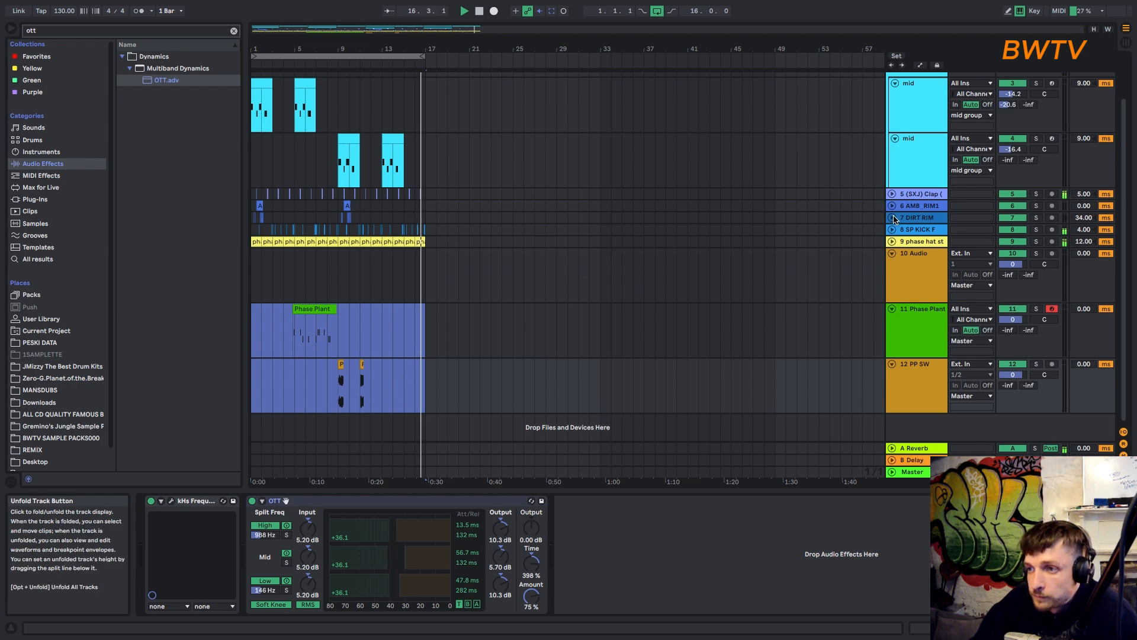
{"action": "left_click", "coordinate": [893, 242]}
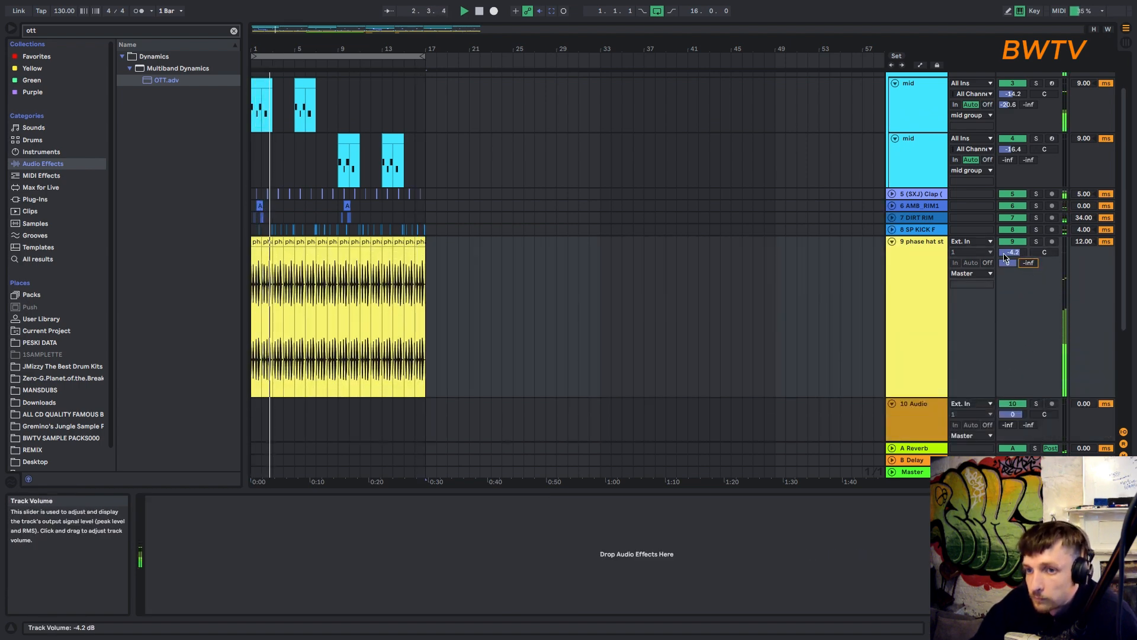
- Play the arrangement from bar 5 to hear the Phase Plant clip in the mix
{"action": "scroll", "coordinate": [368, 287], "scroll_direction": "down", "scroll_amount": 5}
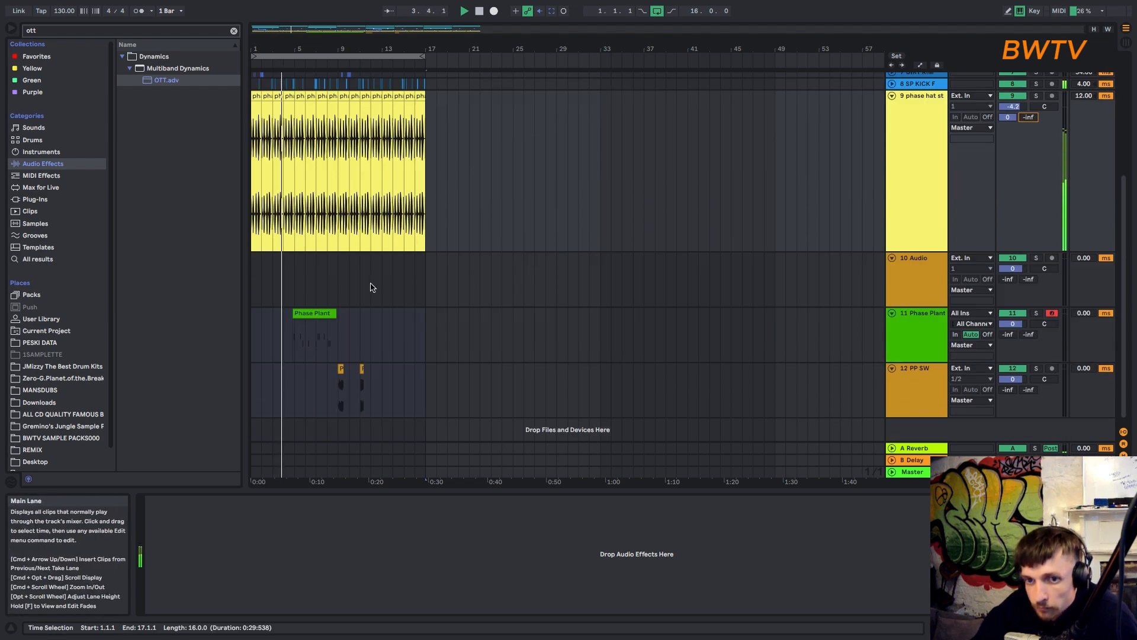
{"action": "left_click", "coordinate": [314, 301]}
{"action": "left_click", "coordinate": [295, 255]}
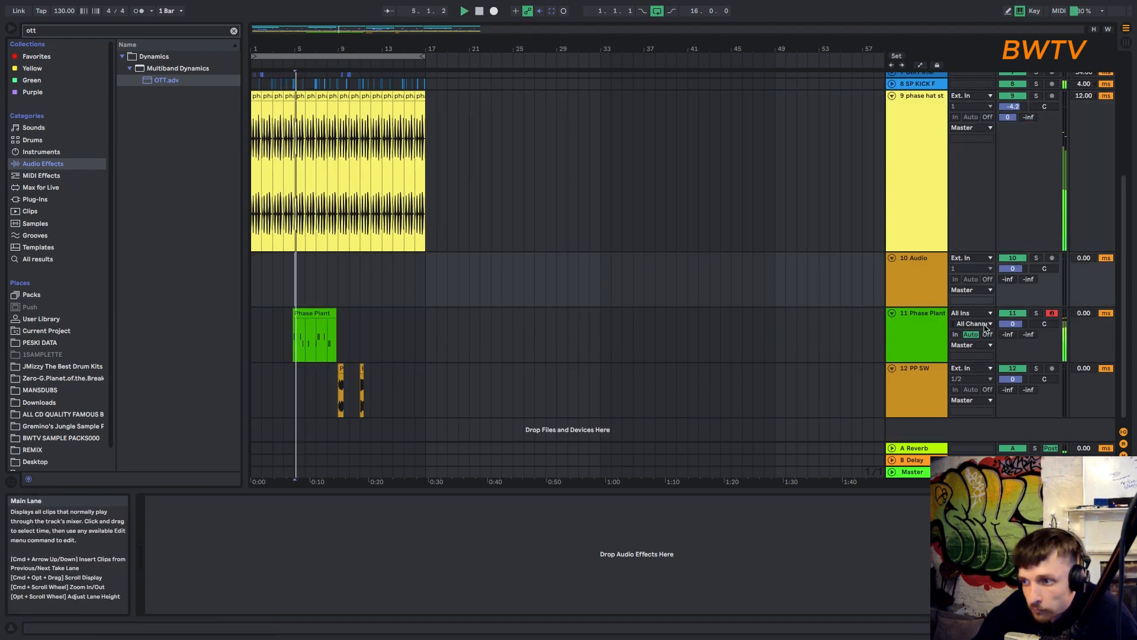
- Lower the Phase Plant track's volume to about -9.9 dB and set its track delay to 10 ms while auditioning
{"action": "left_click_drag", "start_coordinate": [1013, 323], "coordinate": [1013, 343]}
{"action": "left_click_drag", "start_coordinate": [1082, 316], "coordinate": [1082, 309]}
{"action": "key", "text": "space"}
{"action": "left_click_drag", "start_coordinate": [1013, 324], "coordinate": [1013, 332]}
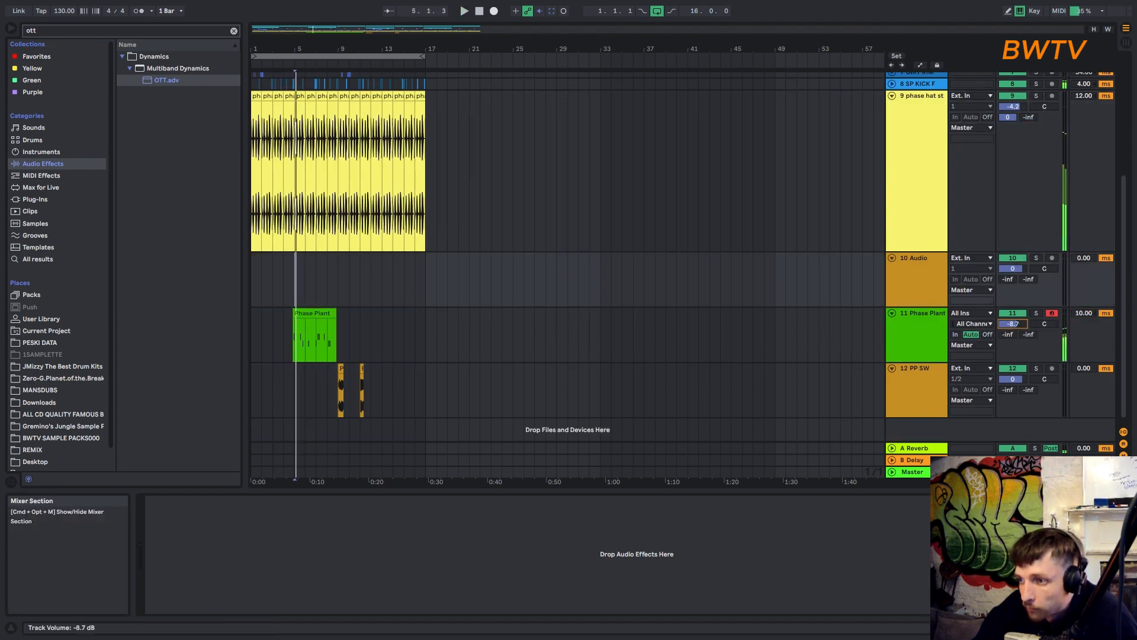
{"action": "key", "text": "space"}
- Move the Phase Plant clip to bar 1 and duplicate it three times to fill the 16-bar loop
{"action": "left_click_drag", "start_coordinate": [296, 304], "coordinate": [335, 328]}
{"action": "left_click_drag", "start_coordinate": [325, 314], "coordinate": [246, 331]}
{"action": "key", "text": "space"}
{"action": "key", "text": "space"}
{"action": "key", "text": "ctrl+d"}
{"action": "key", "text": "ctrl+d"}
{"action": "key", "text": "ctrl+d"}
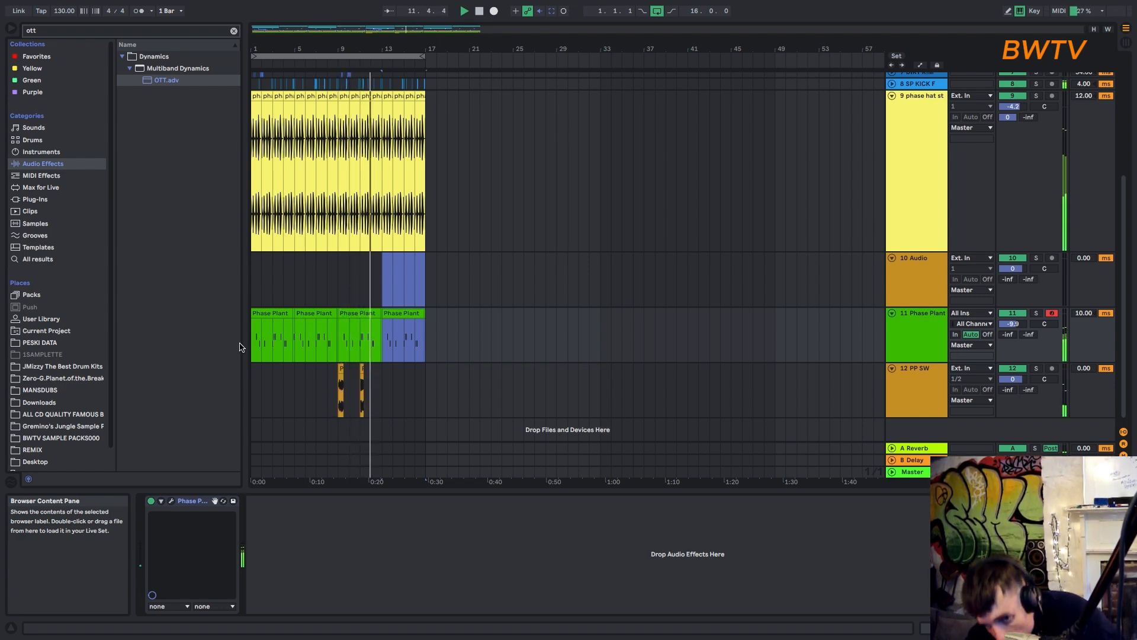
- Move the second clip on the PP SW track onto the empty audio track and place it on the last beat of bar 12
{"action": "left_click", "coordinate": [382, 385]}
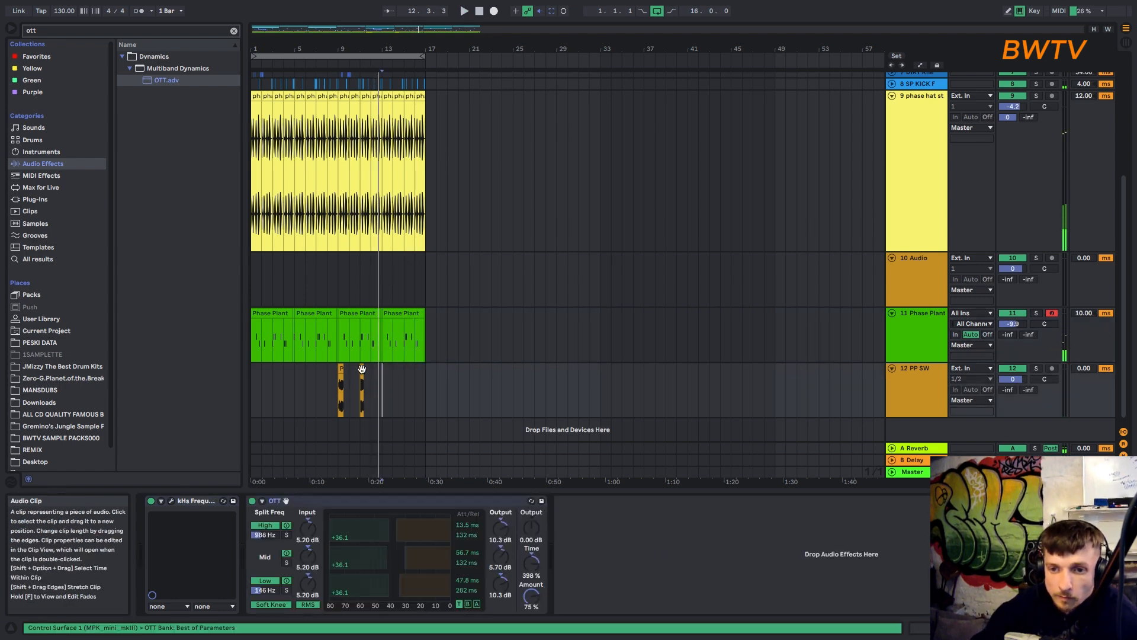
{"action": "left_click_drag", "start_coordinate": [380, 342], "coordinate": [396, 292]}
{"action": "key", "text": "space"}
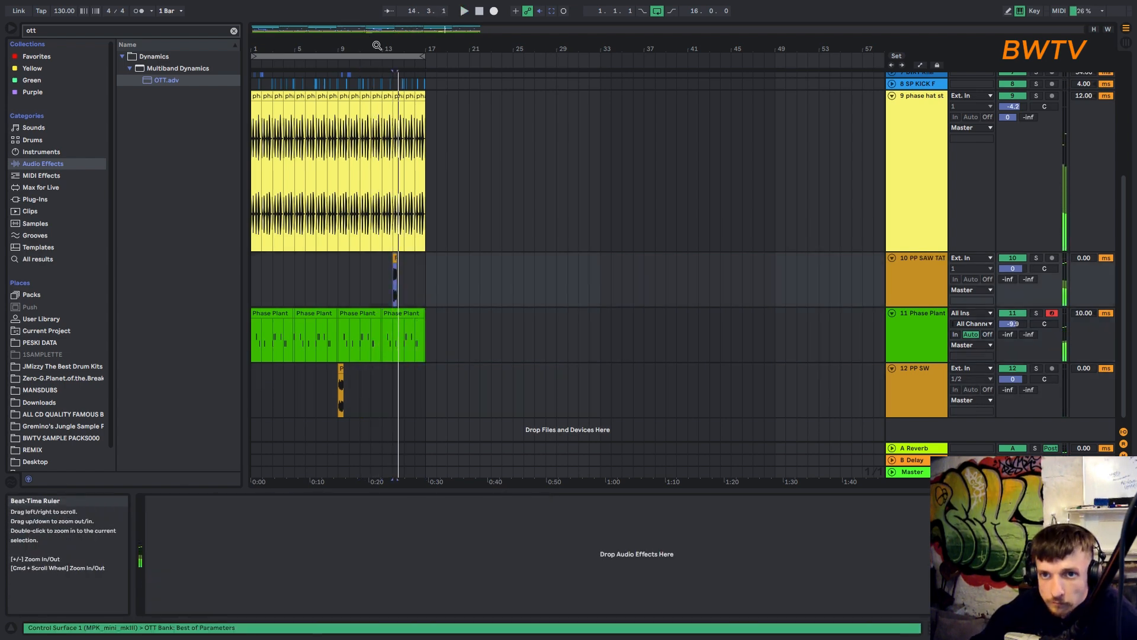
{"action": "left_click_drag", "start_coordinate": [376, 45], "coordinate": [434, 145]}
{"action": "key", "text": "space"}
{"action": "key", "text": "space"}
{"action": "left_click_drag", "start_coordinate": [443, 263], "coordinate": [392, 263]}
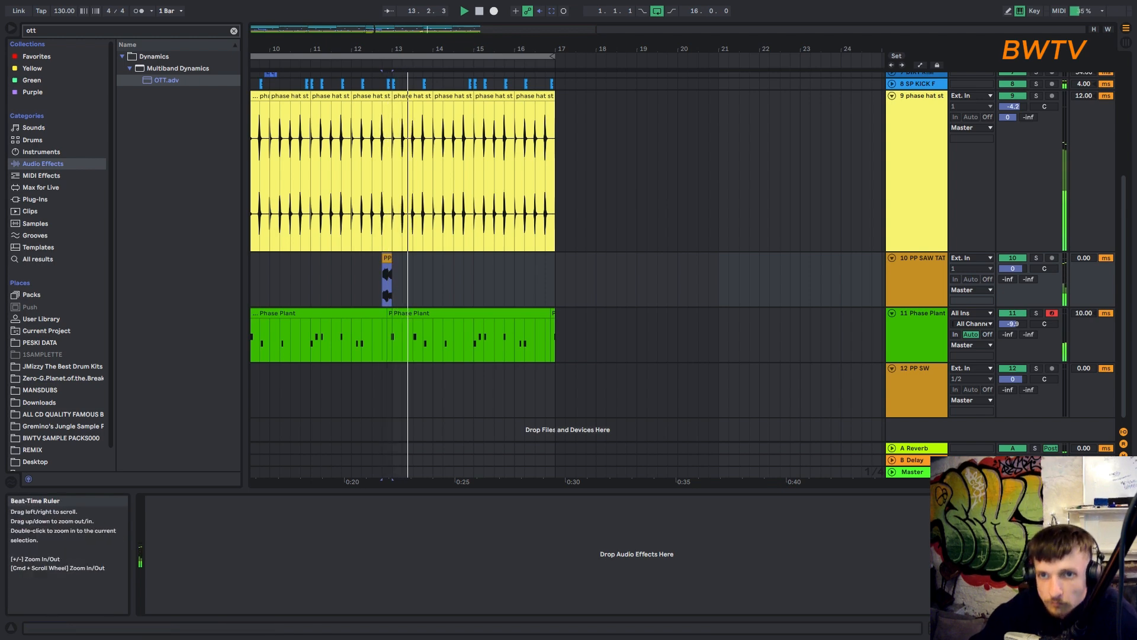
- Place a very short PP SAW TAT hit at the end of bar 13 and audition it in the loop
{"action": "scroll", "coordinate": [375, 254], "scroll_direction": "up", "scroll_amount": 5}
{"action": "key", "text": "space"}
{"action": "left_click_drag", "start_coordinate": [418, 277], "coordinate": [648, 264]}
{"action": "key", "text": "space"}
{"action": "key", "text": "space"}
{"action": "key", "text": "space"}
{"action": "key", "text": "space"}
{"action": "key", "text": "space"}
{"action": "left_click_drag", "start_coordinate": [598, 50], "coordinate": [595, 13]}
{"action": "key", "text": "space"}
{"action": "key", "text": "space"}
{"action": "key", "text": "space"}
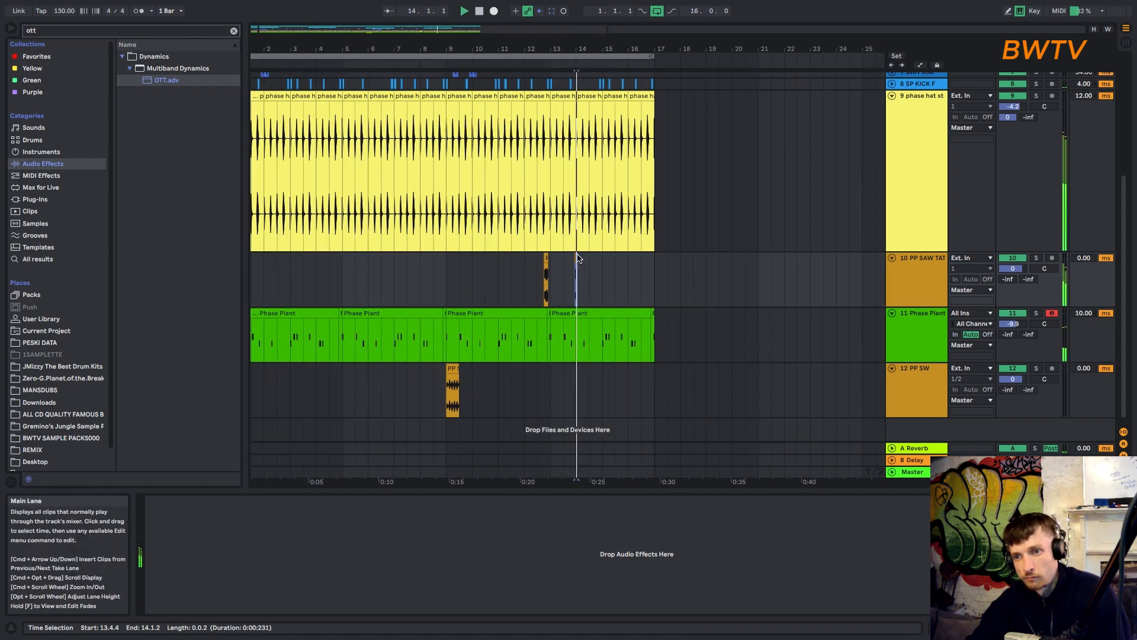
- Move the short PP SAW TAT hit from bar 13 to bar 8 and play the arrangement from bar 1
{"action": "left_click", "coordinate": [575, 261]}
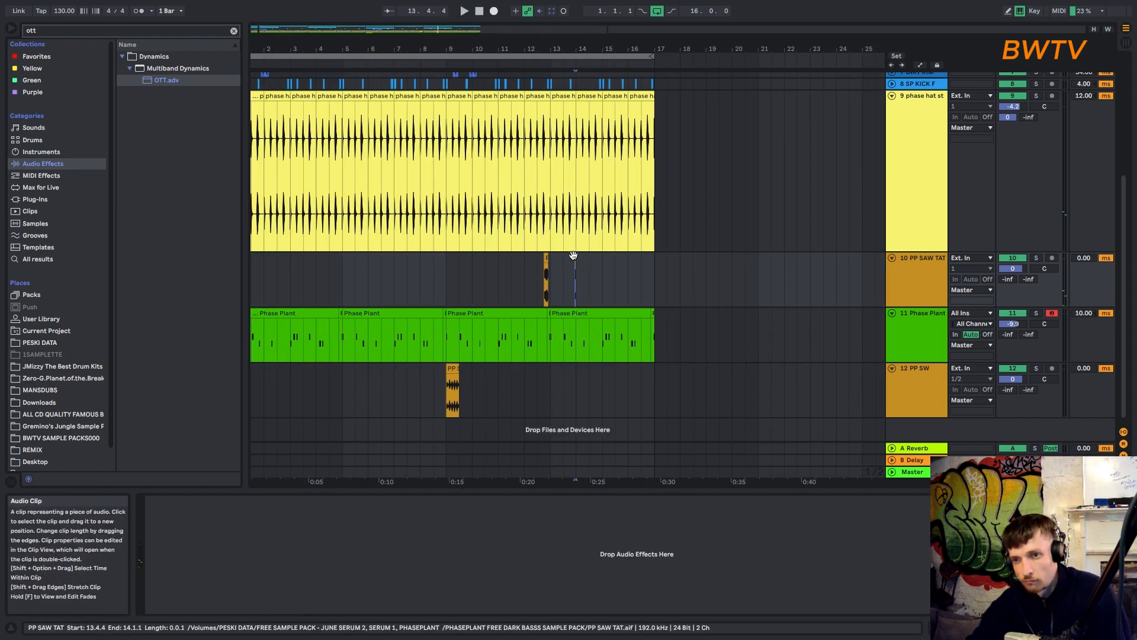
{"action": "left_click_drag", "start_coordinate": [434, 264], "coordinate": [184, 287]}
{"action": "key", "text": "space"}
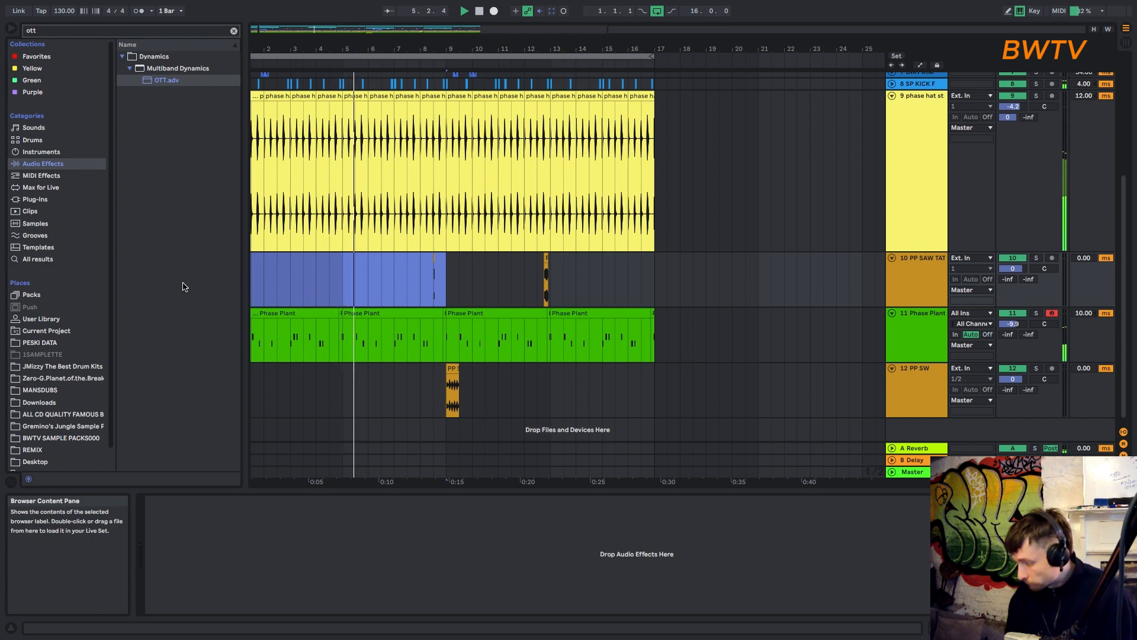
- Fold all tracks, group the Clap and AMB_RIM1 tracks, and add a kHs Frequency Shifter at about -230 Hz to the group
{"action": "left_click", "coordinate": [892, 96], "text": "alt"}
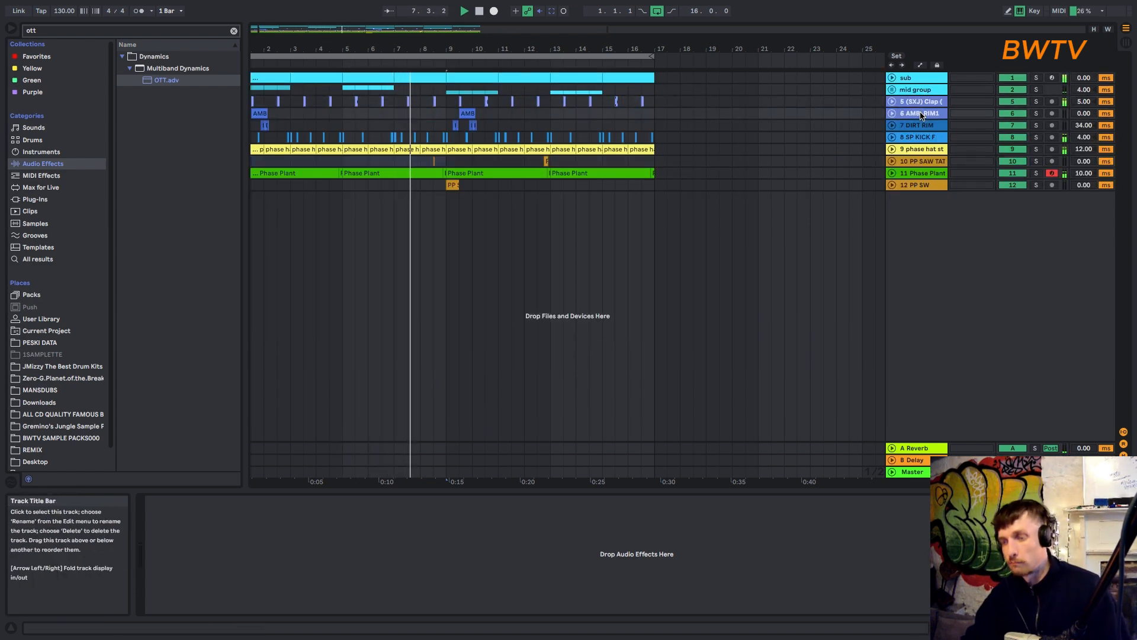
{"action": "key", "text": "ctrl+g"}
{"action": "key", "text": "ctrl+f"}
{"action": "type", "text": "freq"}
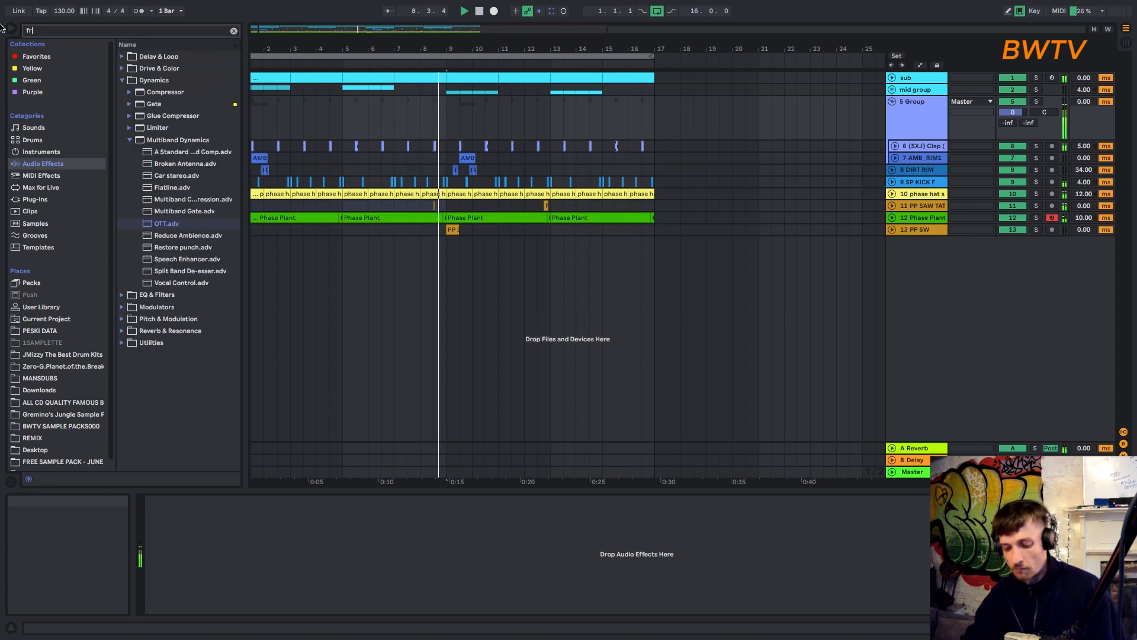
{"action": "left_click", "coordinate": [35, 199]}
{"action": "double_click", "coordinate": [196, 103]}
{"action": "mouse_move", "coordinate": [111, 126]}
{"action": "left_mouse_down"}
{"action": "mouse_move", "coordinate": [111, 105]}
{"action": "mouse_move", "coordinate": [111, 148]}
{"action": "left_mouse_up"}
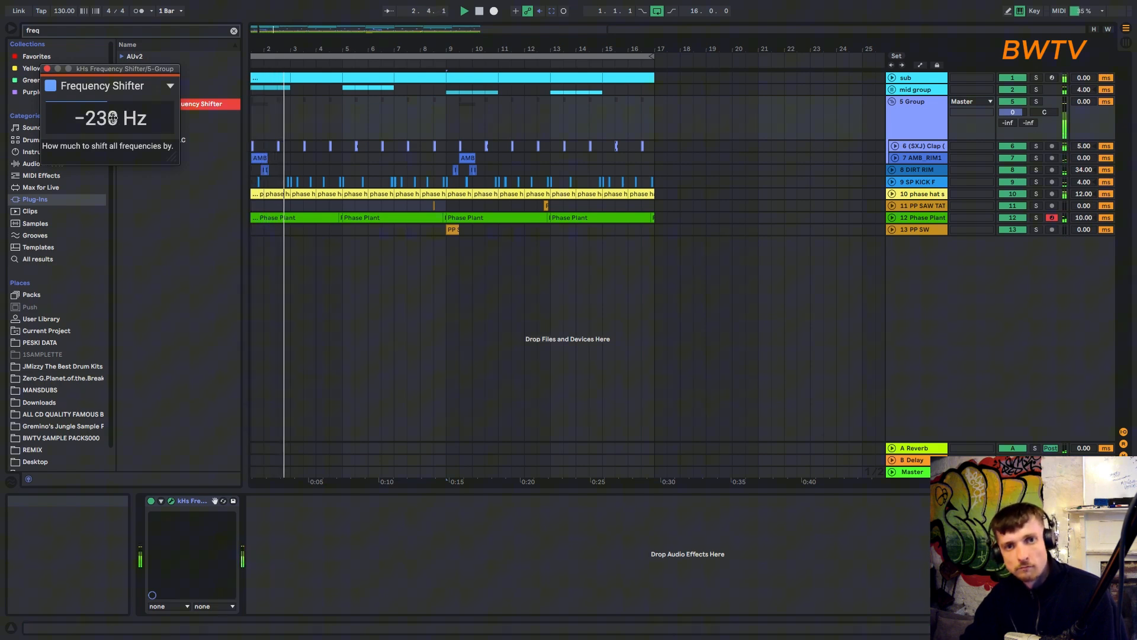
{"action": "left_click", "coordinate": [47, 68]}
- Add a kHs Frequency Shifter to the phase hat track and set its shift to about -906 Hz
{"action": "left_click", "coordinate": [927, 195]}
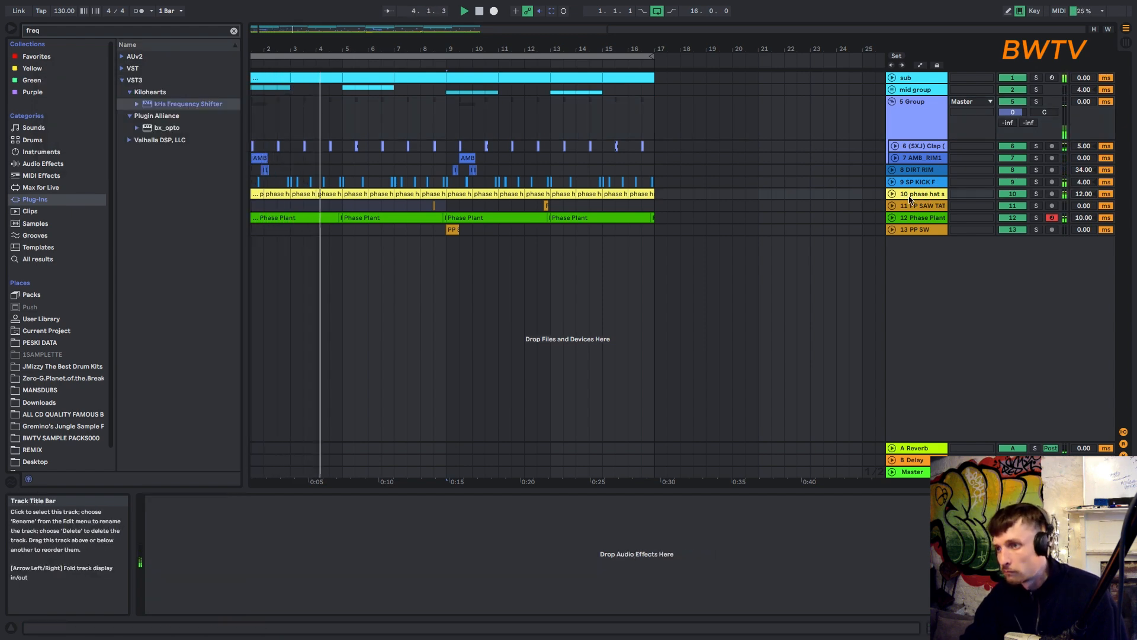
{"action": "double_click", "coordinate": [166, 105]}
{"action": "left_click_drag", "start_coordinate": [114, 125], "coordinate": [114, 157]}
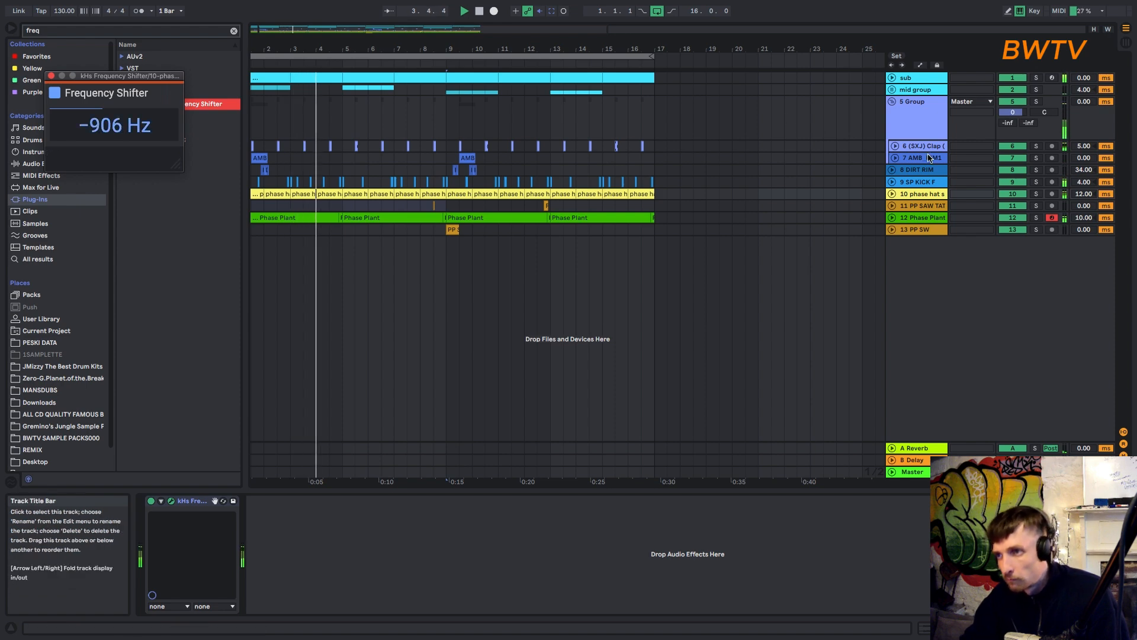
- Unfold the SP KICK F track and lower its volume to -8.2 dB
{"action": "left_click", "coordinate": [892, 182]}
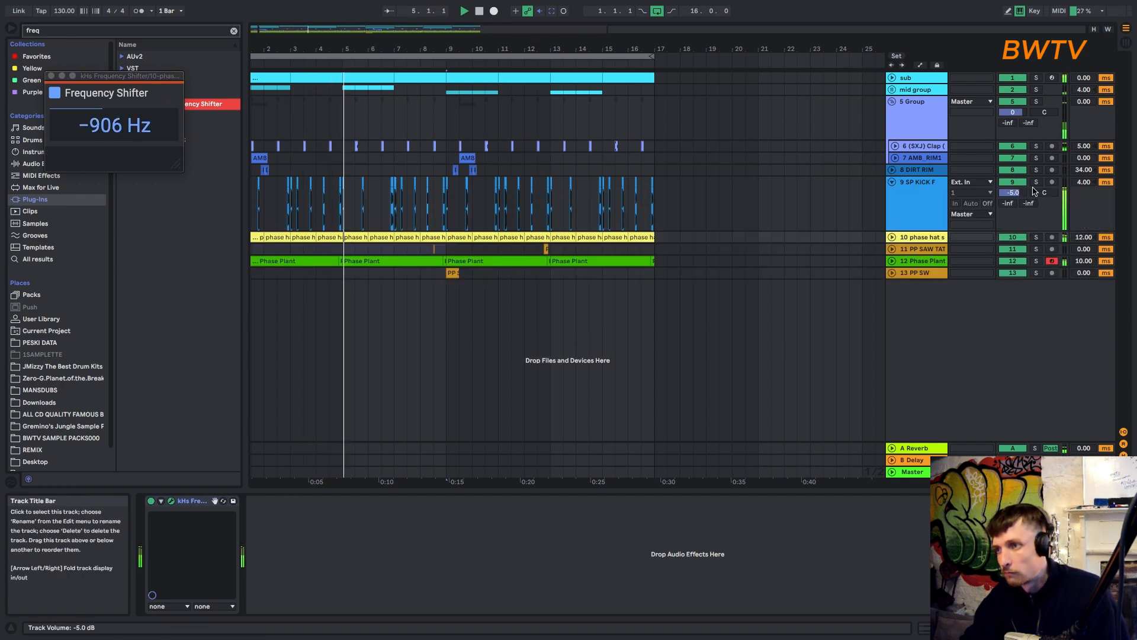
{"action": "left_click_drag", "start_coordinate": [1013, 192], "coordinate": [1014, 201]}
- Find an EQ among the audio effects, add it to the SP KICK F track, and pull two of its bands down
{"action": "left_click", "coordinate": [914, 203]}
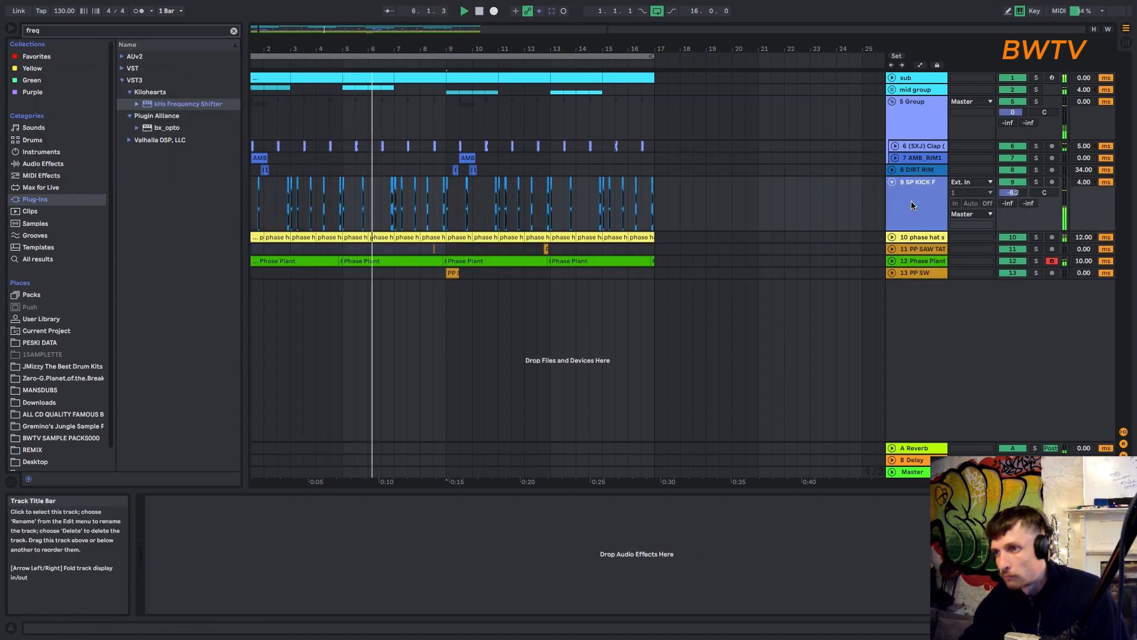
{"action": "left_click_drag", "start_coordinate": [58, 30], "coordinate": [1, 21]}
{"action": "type", "text": "eq"}
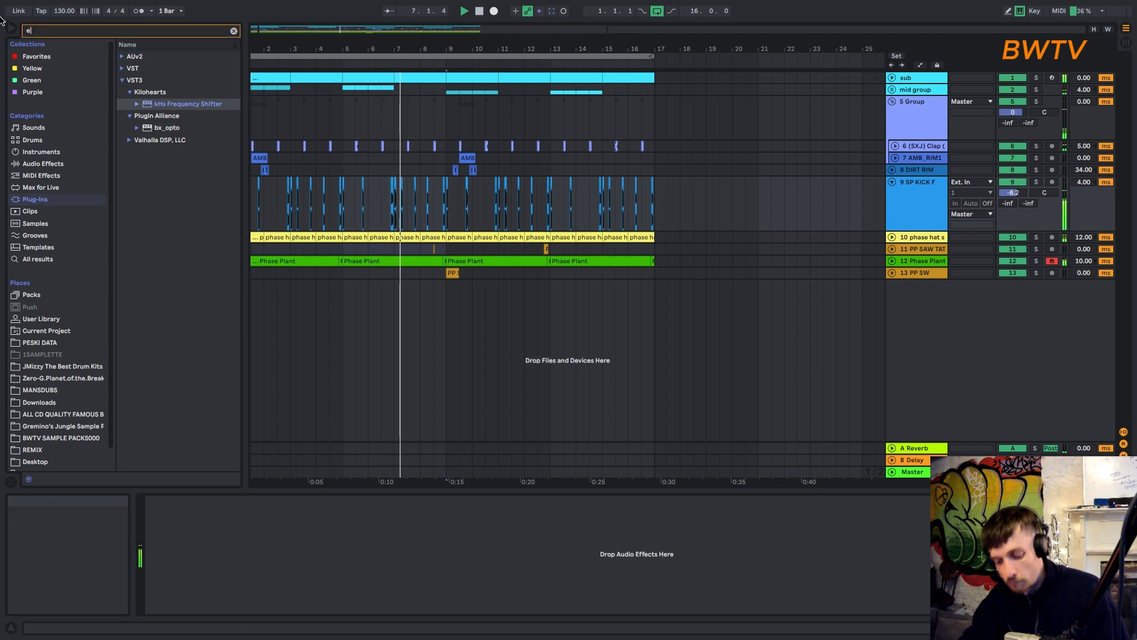
{"action": "left_click", "coordinate": [43, 164]}
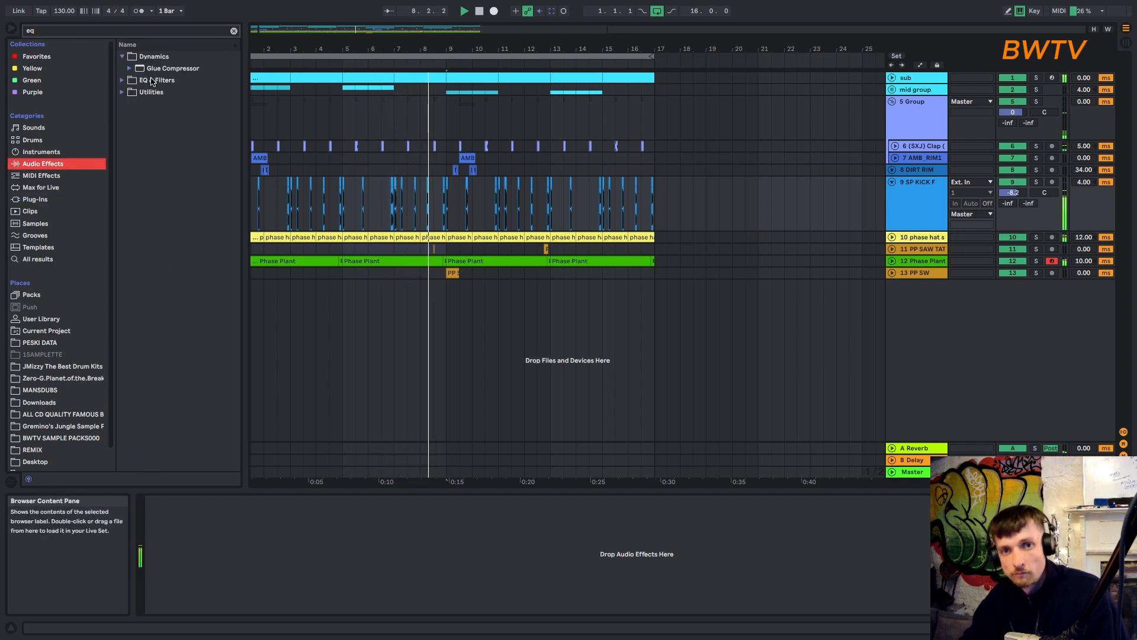
{"action": "left_click", "coordinate": [154, 80]}
{"action": "double_click", "coordinate": [156, 104]}
{"action": "left_click_drag", "start_coordinate": [270, 548], "coordinate": [276, 586]}
{"action": "left_click_drag", "start_coordinate": [317, 548], "coordinate": [325, 585]}
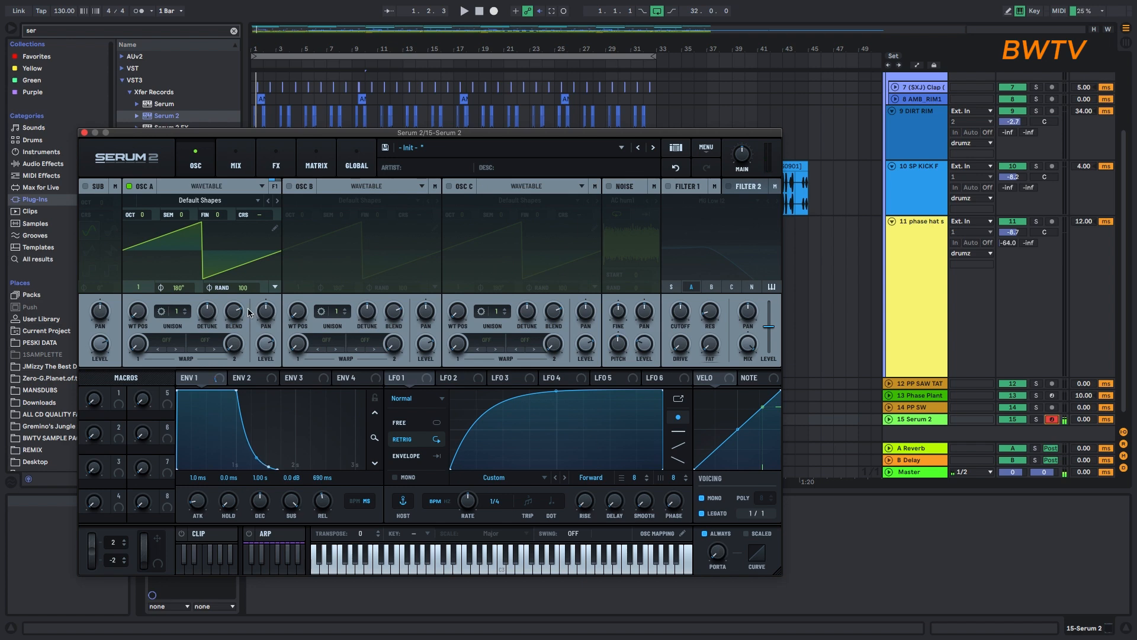
- Set oscillator A's random phase to 0 and its wavetable position to 3 in Serum 2
{"action": "left_click_drag", "start_coordinate": [243, 288], "coordinate": [220, 347]}
{"action": "left_click_drag", "start_coordinate": [135, 309], "coordinate": [131, 285]}
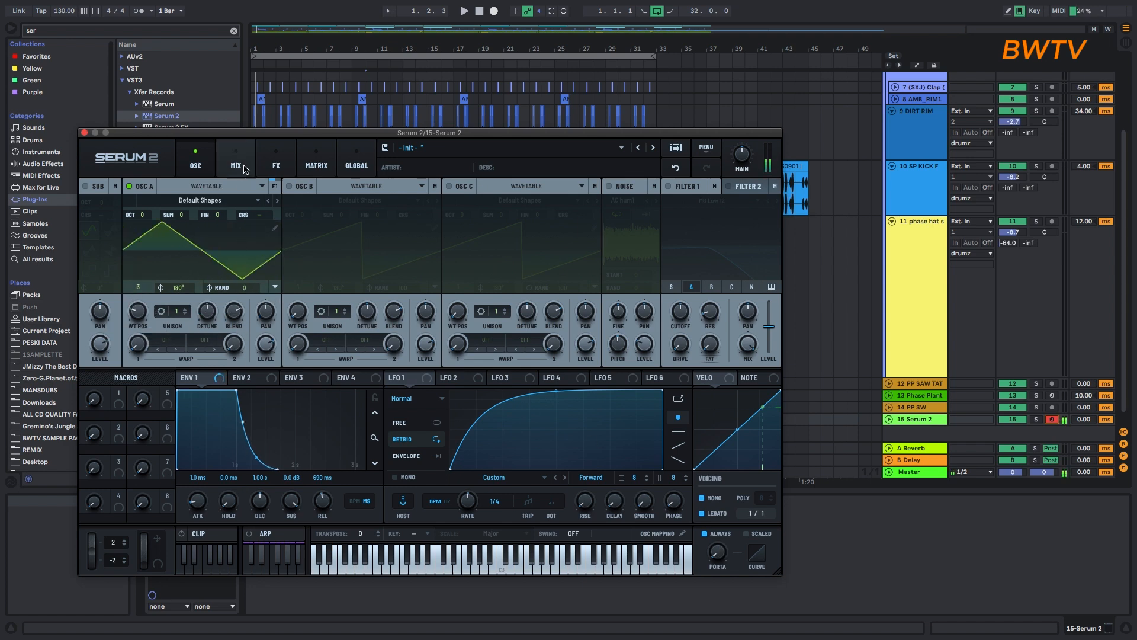
- Route LFO 1 to Main Tuning in Serum 2's modulation matrix with a very small amount
{"action": "left_click", "coordinate": [243, 171]}
{"action": "left_click", "coordinate": [317, 161]}
{"action": "left_click", "coordinate": [125, 205]}
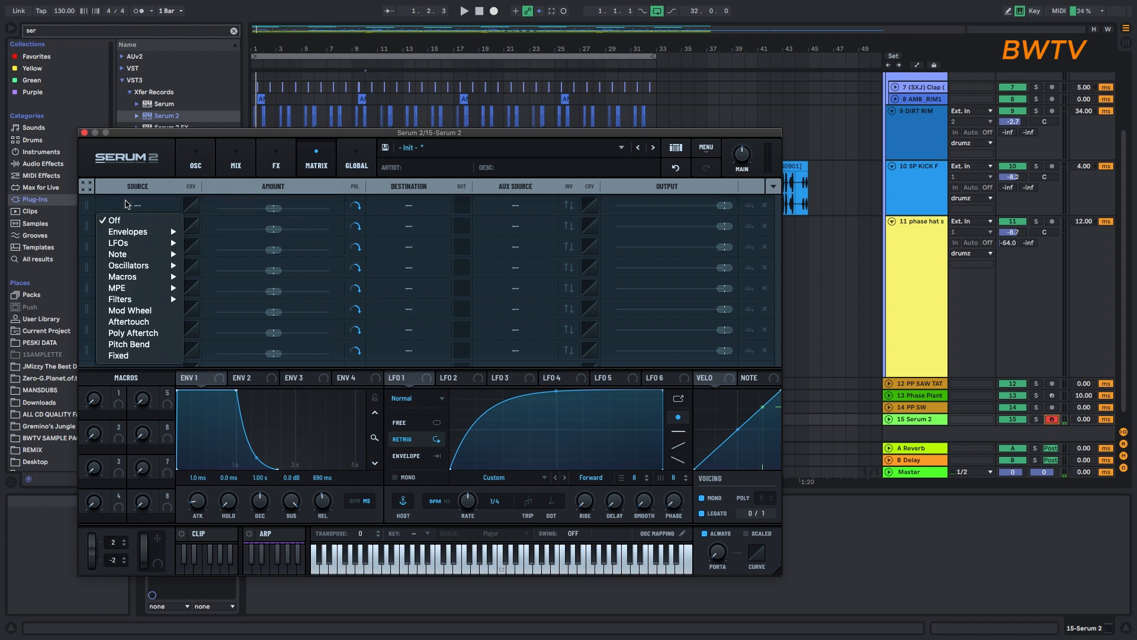
{"action": "mouse_move", "coordinate": [139, 241]}
{"action": "left_click", "coordinate": [204, 243]}
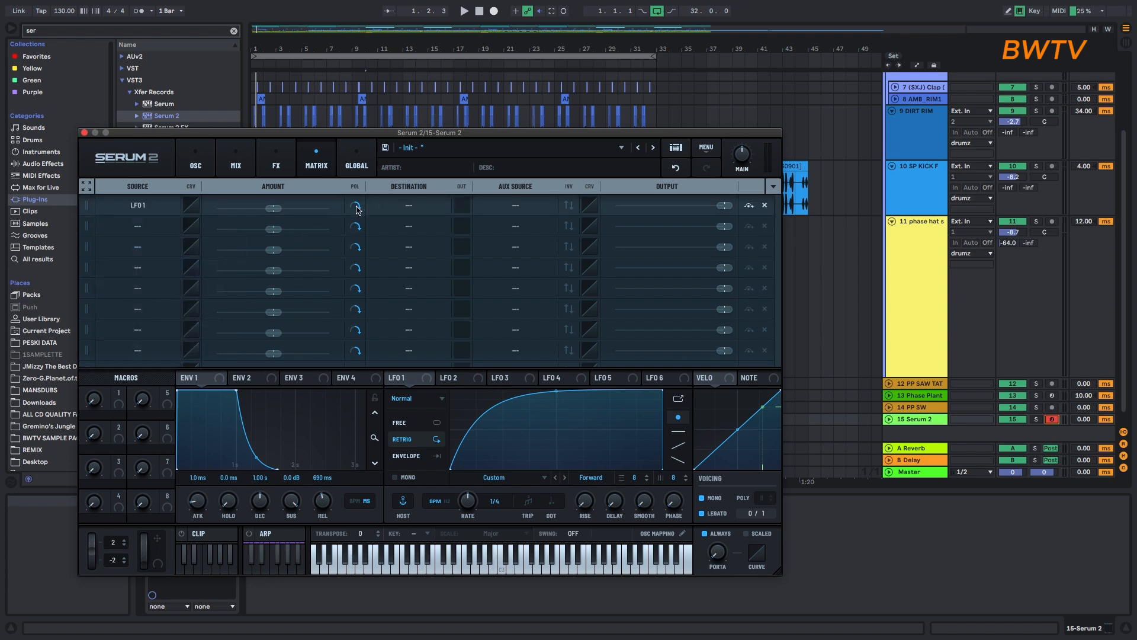
{"action": "left_click", "coordinate": [409, 205]}
{"action": "mouse_move", "coordinate": [401, 398]}
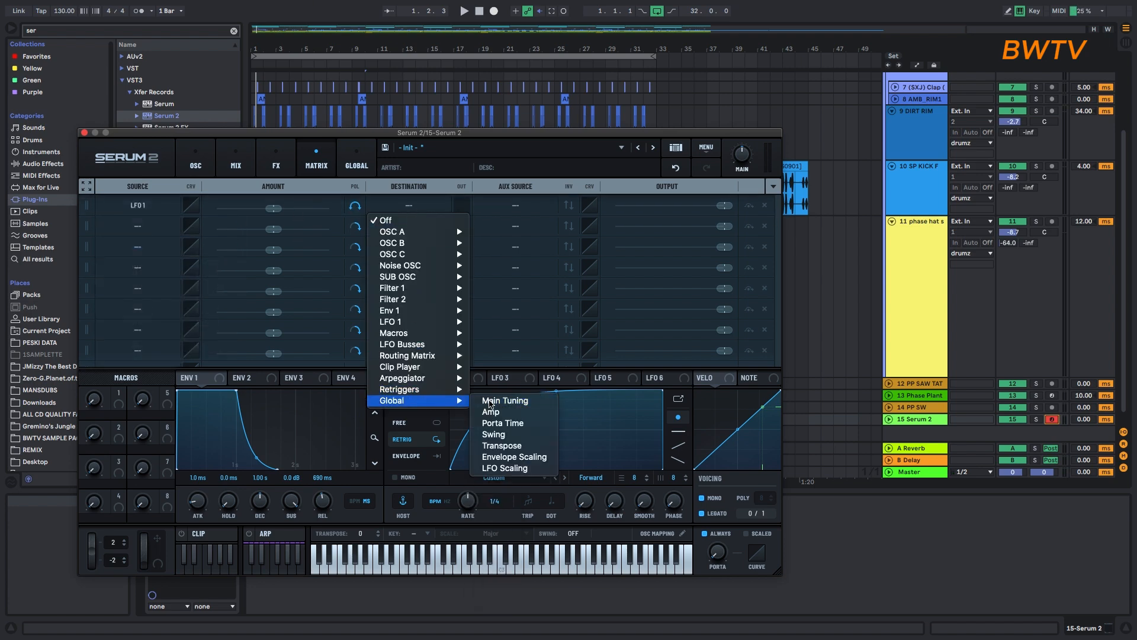
{"action": "left_click", "coordinate": [508, 398]}
{"action": "left_click_drag", "start_coordinate": [269, 206], "coordinate": [267, 210]}
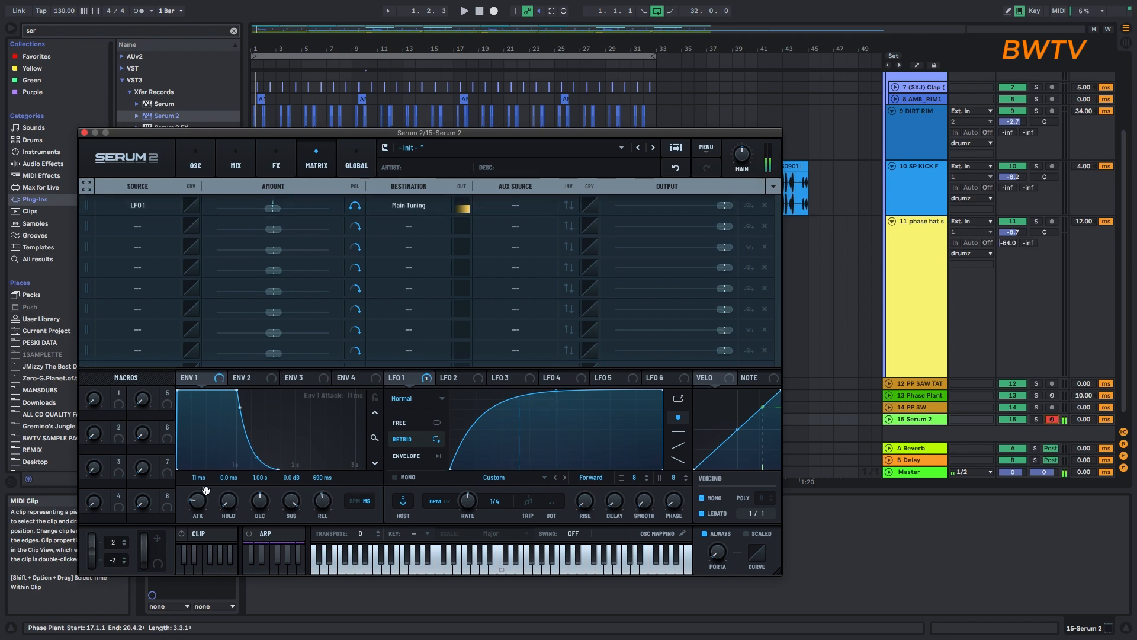
- Switch LFO 1 to Envelope mode and set Serum 2's main volume to 68%
{"action": "left_click", "coordinate": [413, 456]}
{"action": "left_click_drag", "start_coordinate": [746, 133], "coordinate": [746, 129]}
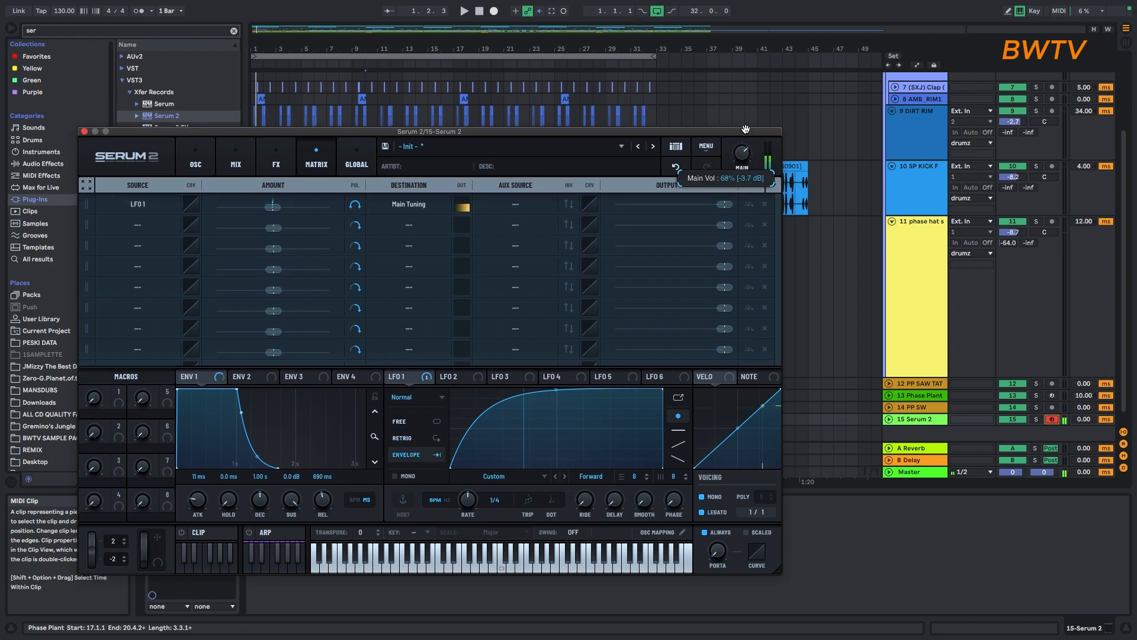
- Add a Distortion effect to Serum 2's main effects chain, set its type to SoftClip and adjust its drive
{"action": "left_click", "coordinate": [275, 161]}
{"action": "left_click", "coordinate": [93, 205]}
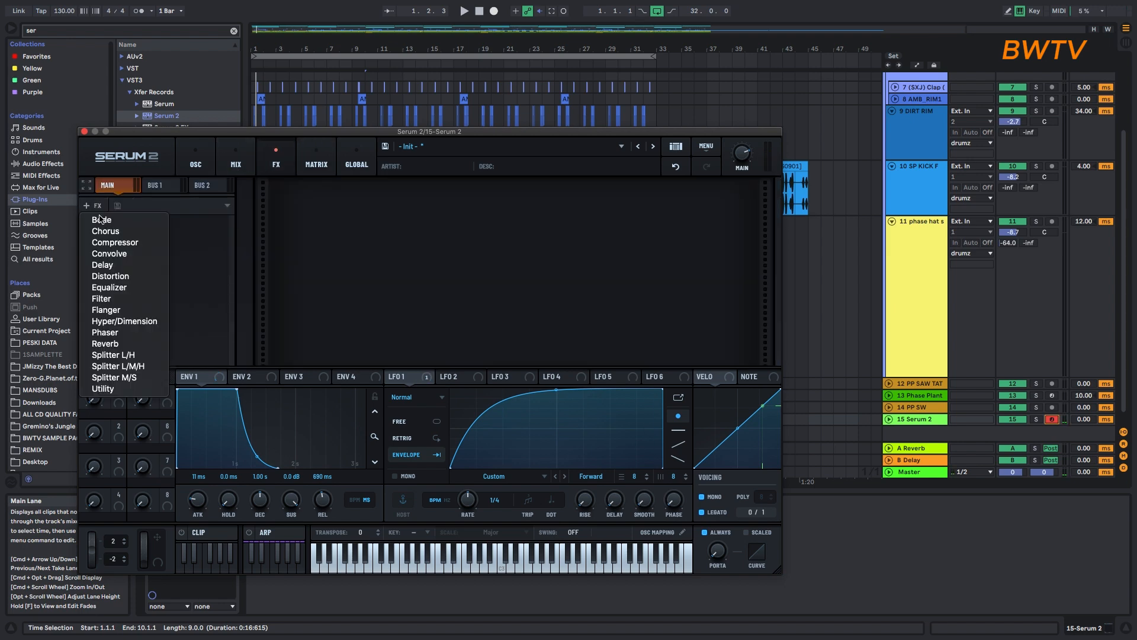
{"action": "left_click", "coordinate": [110, 276]}
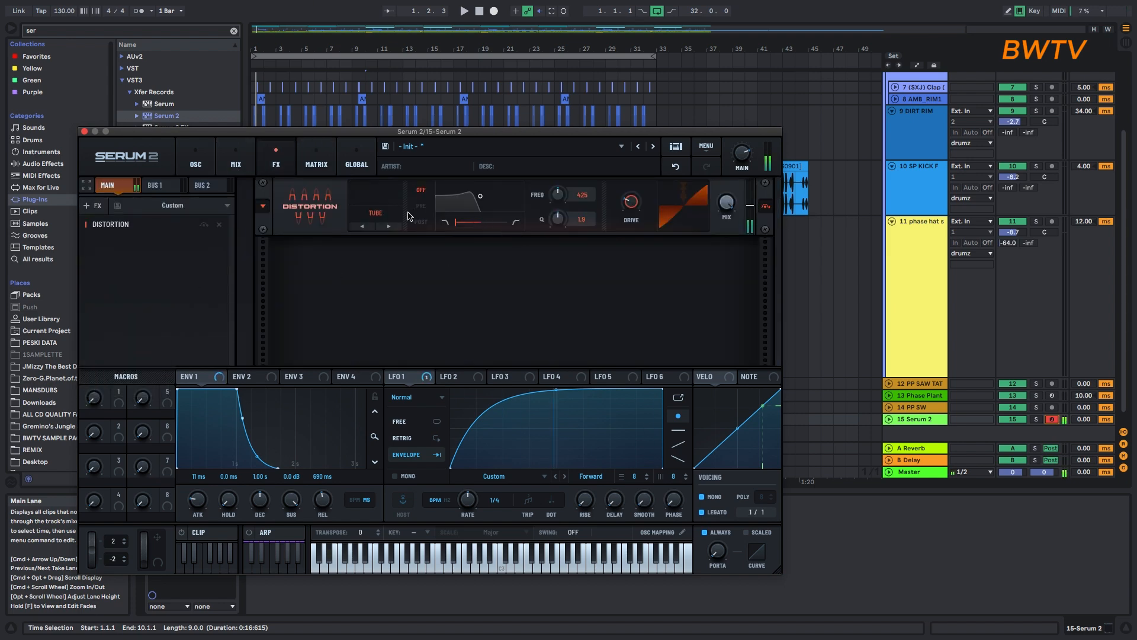
{"action": "left_click_drag", "start_coordinate": [632, 211], "coordinate": [633, 187]}
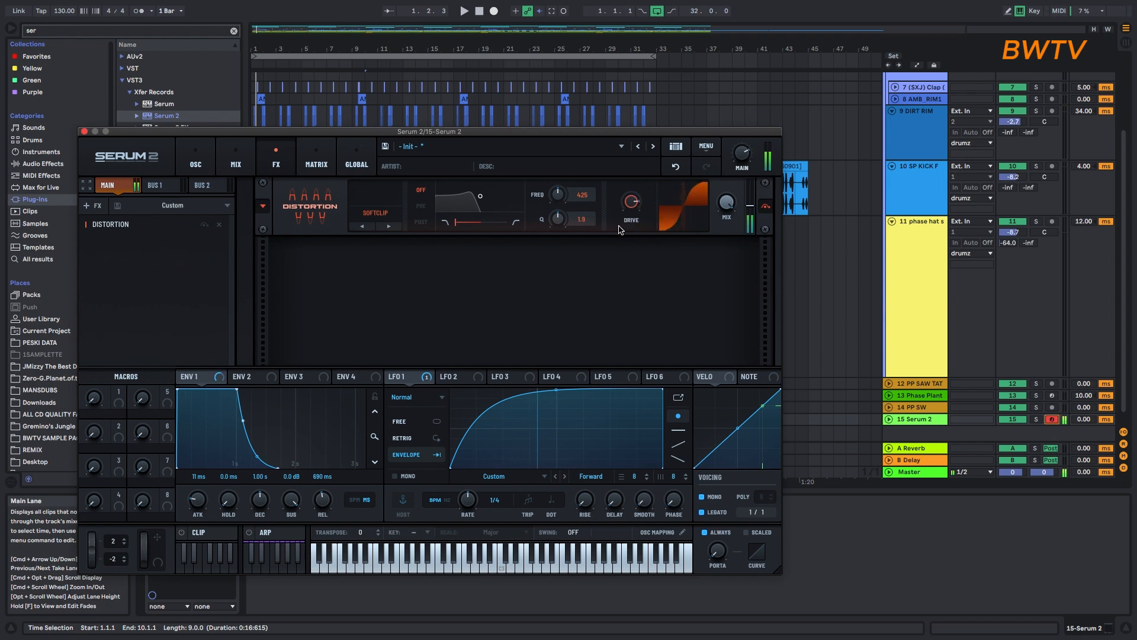
{"action": "left_click", "coordinate": [93, 205]}
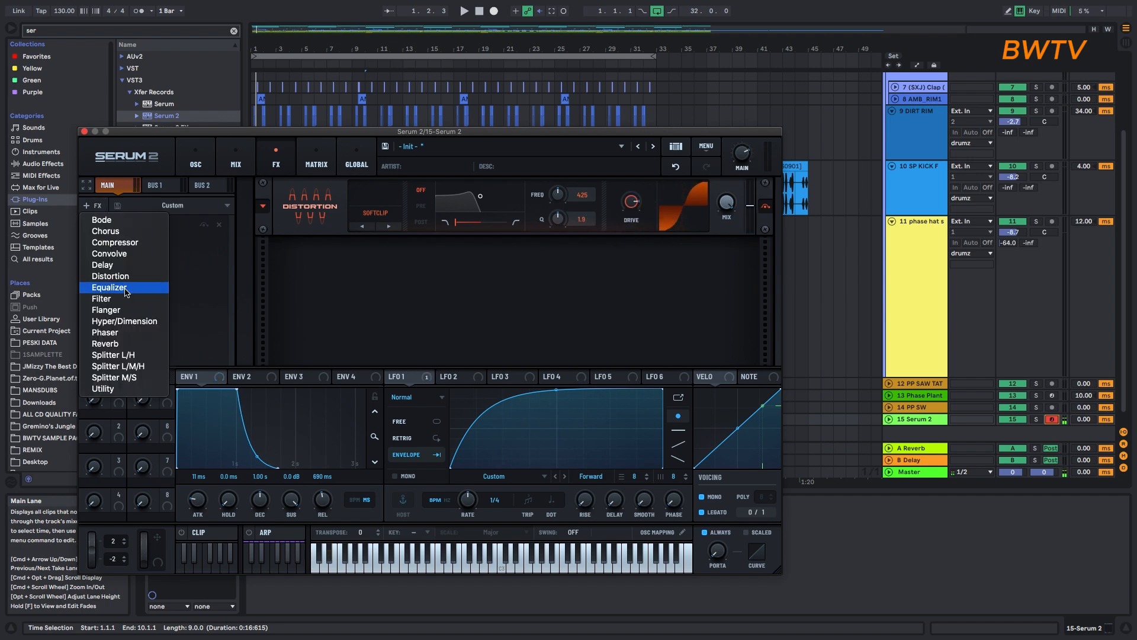
{"action": "left_click", "coordinate": [199, 169]}
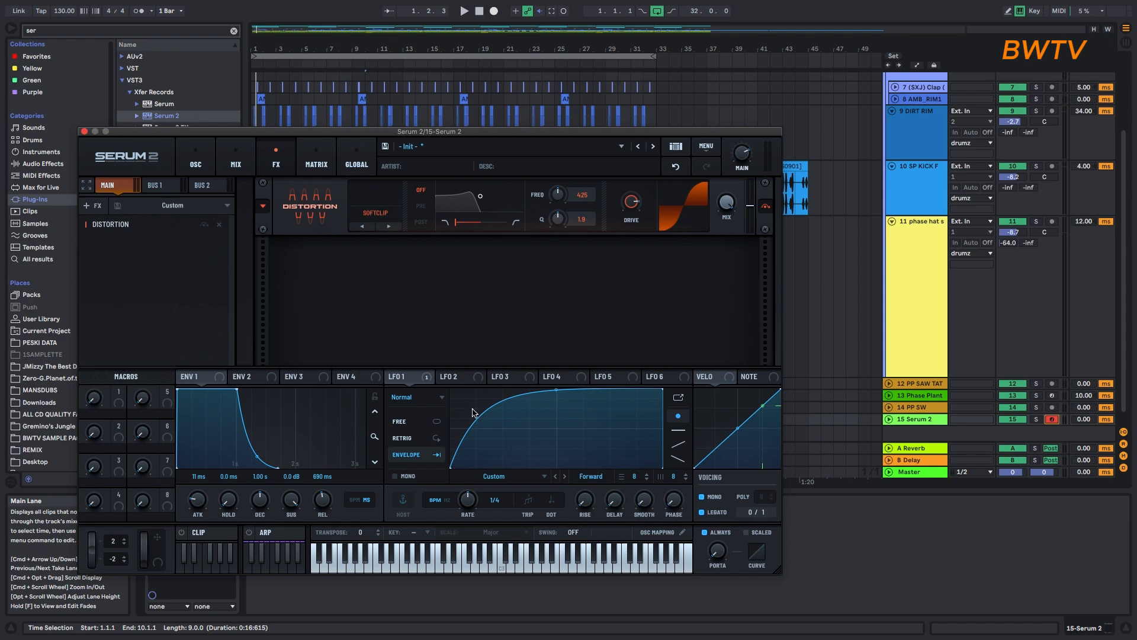
- Shape LFO 2 as a downward curve that bends steeply at the start, and switch it to Envelope mode
{"action": "left_click", "coordinate": [459, 377]}
{"action": "left_click_drag", "start_coordinate": [553, 391], "coordinate": [450, 390]}
{"action": "left_click", "coordinate": [411, 456]}
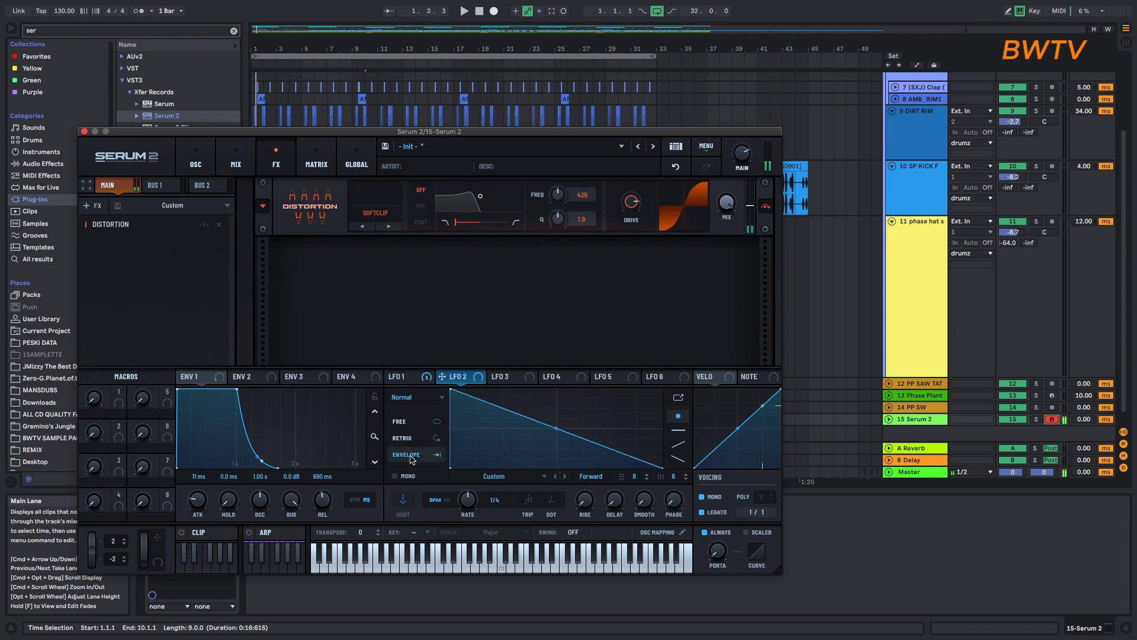
{"action": "left_click_drag", "start_coordinate": [551, 436], "coordinate": [554, 467]}
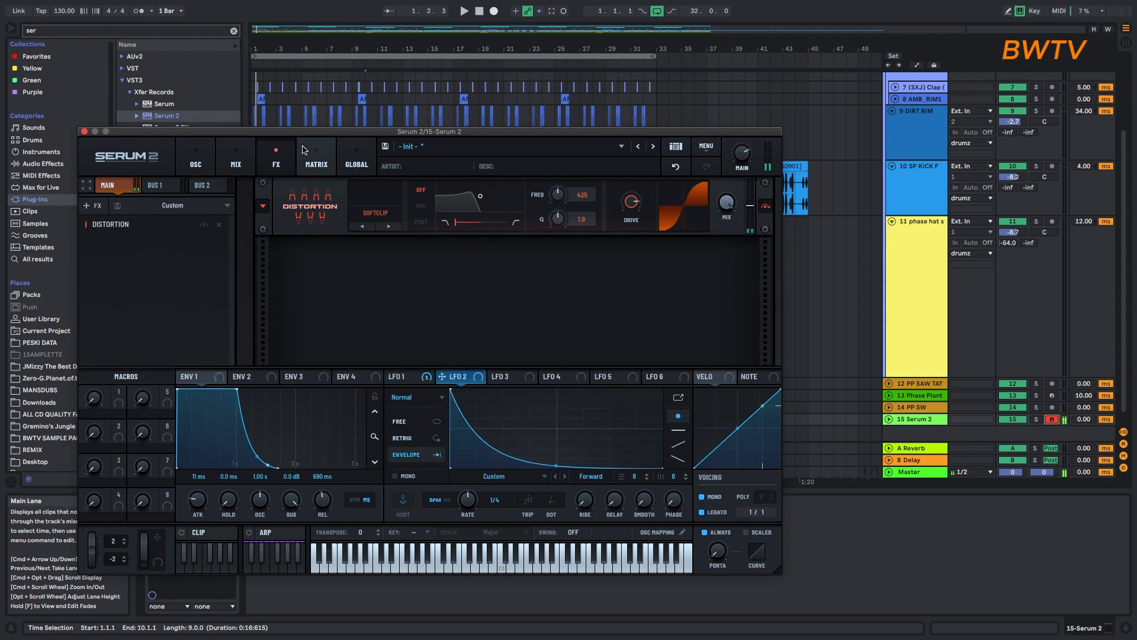
- Route LFO 2 to Main Tuning in the second slot of the modulation matrix
{"action": "left_click", "coordinate": [316, 158]}
{"action": "left_click", "coordinate": [137, 224]}
{"action": "mouse_move", "coordinate": [148, 263]}
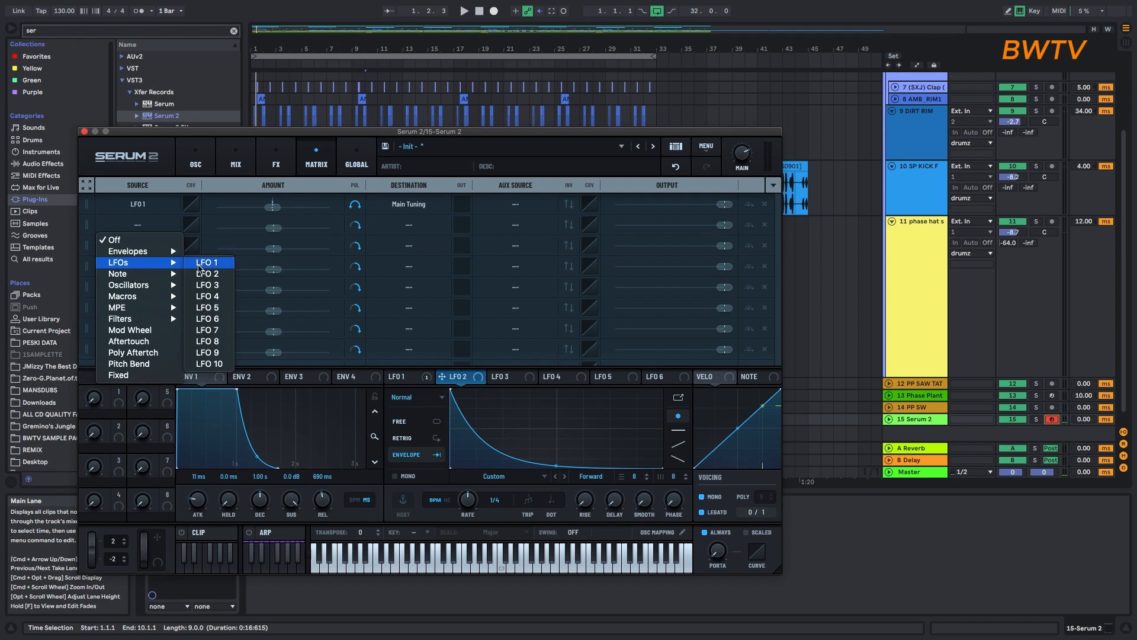
{"action": "left_click", "coordinate": [208, 274]}
{"action": "left_click", "coordinate": [409, 225]}
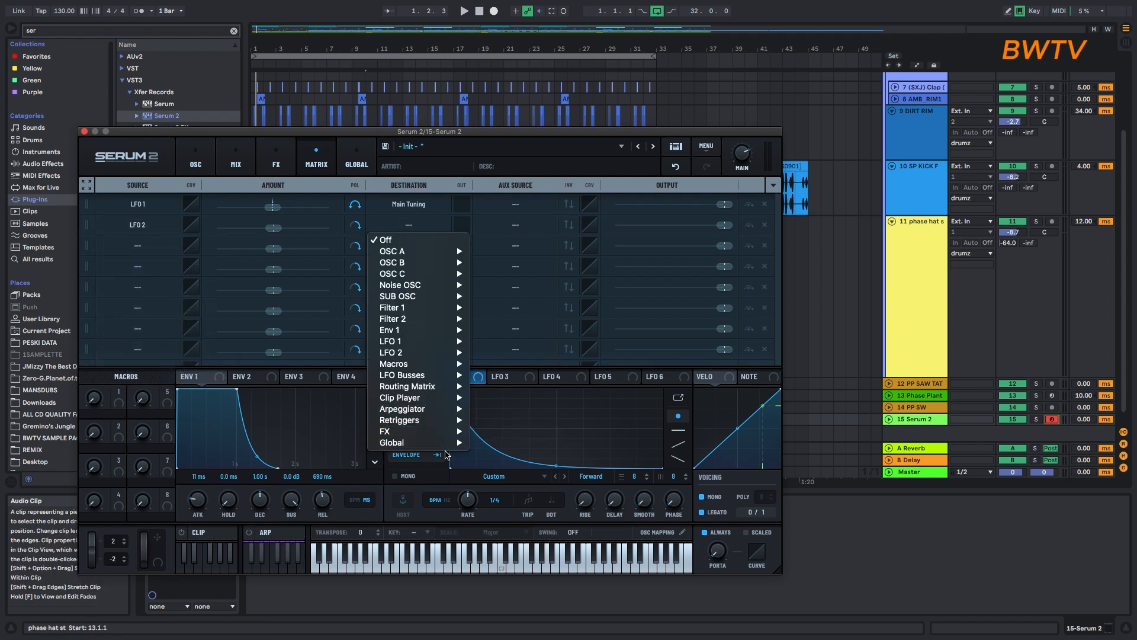
{"action": "left_click", "coordinate": [490, 453]}
{"action": "left_click", "coordinate": [409, 224]}
{"action": "mouse_move", "coordinate": [424, 443]}
{"action": "left_click", "coordinate": [492, 437]}
- Set LFO 2's modulation of the main tuning to about 41% and steepen the LFO's downward curve
{"action": "left_click_drag", "start_coordinate": [286, 233], "coordinate": [289, 230]}
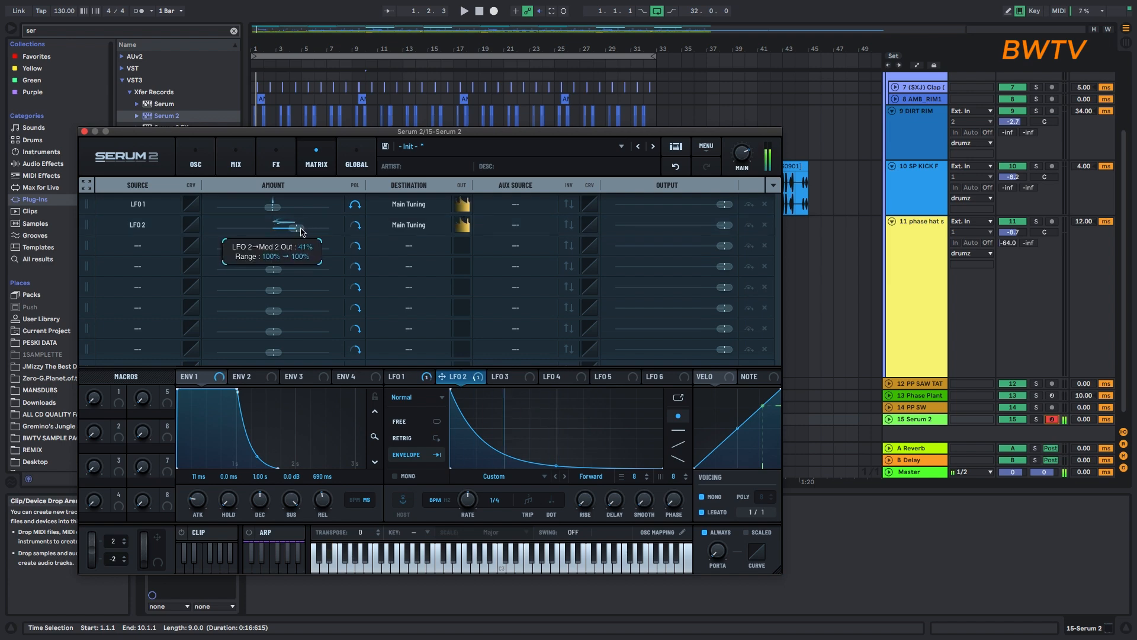
{"action": "left_click_drag", "start_coordinate": [557, 463], "coordinate": [556, 478]}
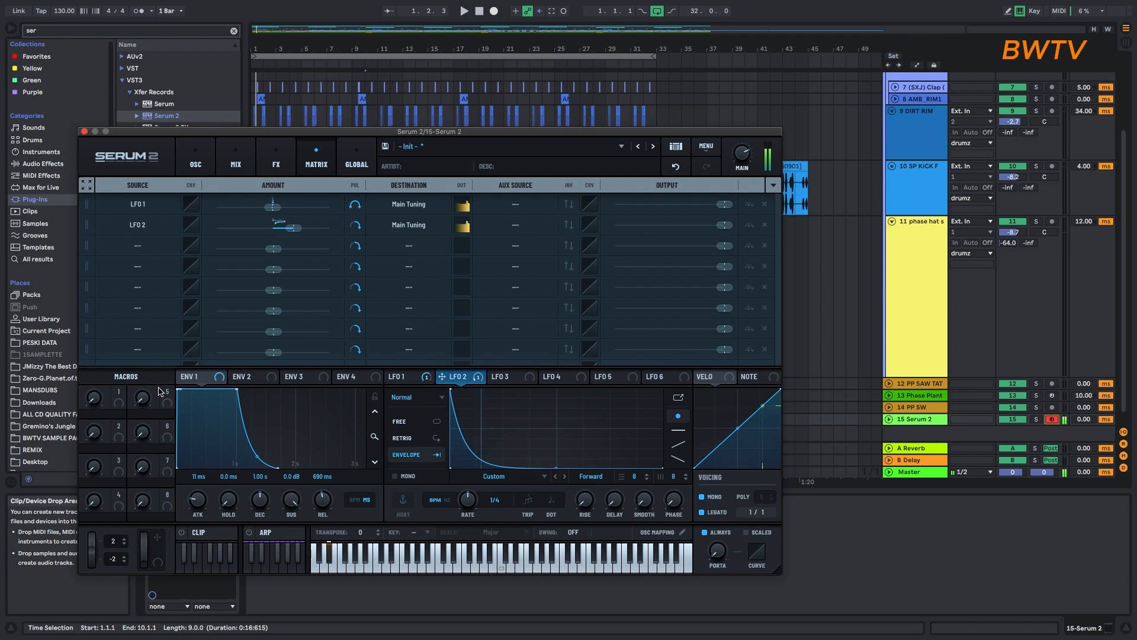
- Reshape Envelope 1 to an attack of 163 ms, a decay of 1.08 s and a sustain of -1.9 dB
{"action": "left_click_drag", "start_coordinate": [178, 390], "coordinate": [253, 397]}
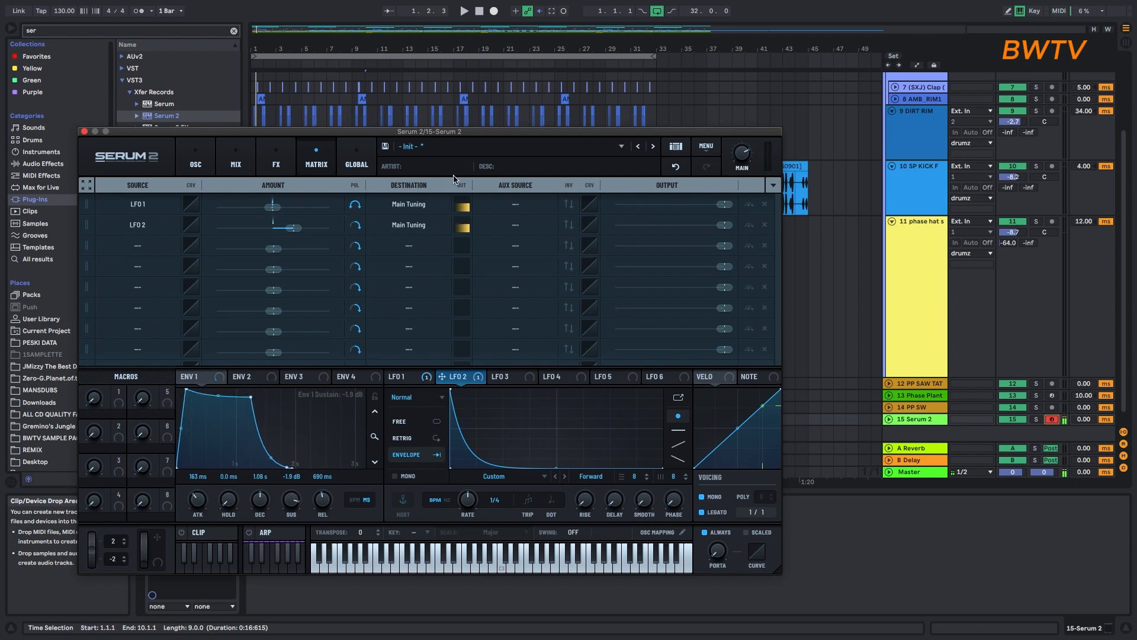
- Turn on the noise oscillator and route it through Filter 2, set to High 18 with an adjusted cutoff
{"action": "left_click", "coordinate": [195, 159]}
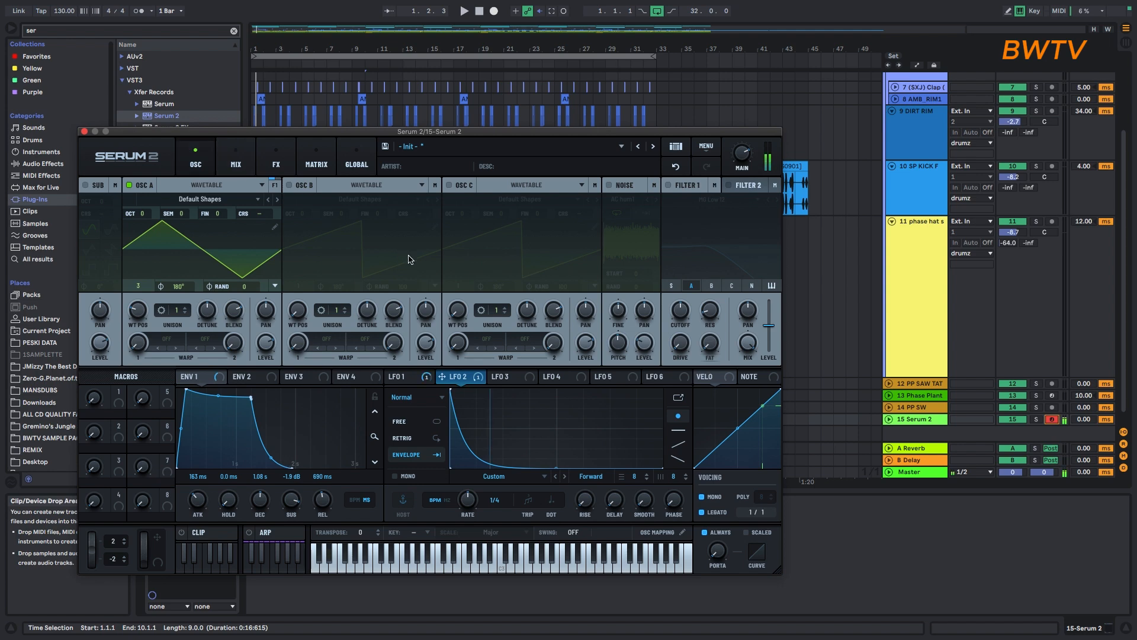
{"action": "left_click", "coordinate": [609, 186]}
{"action": "left_click", "coordinate": [751, 187]}
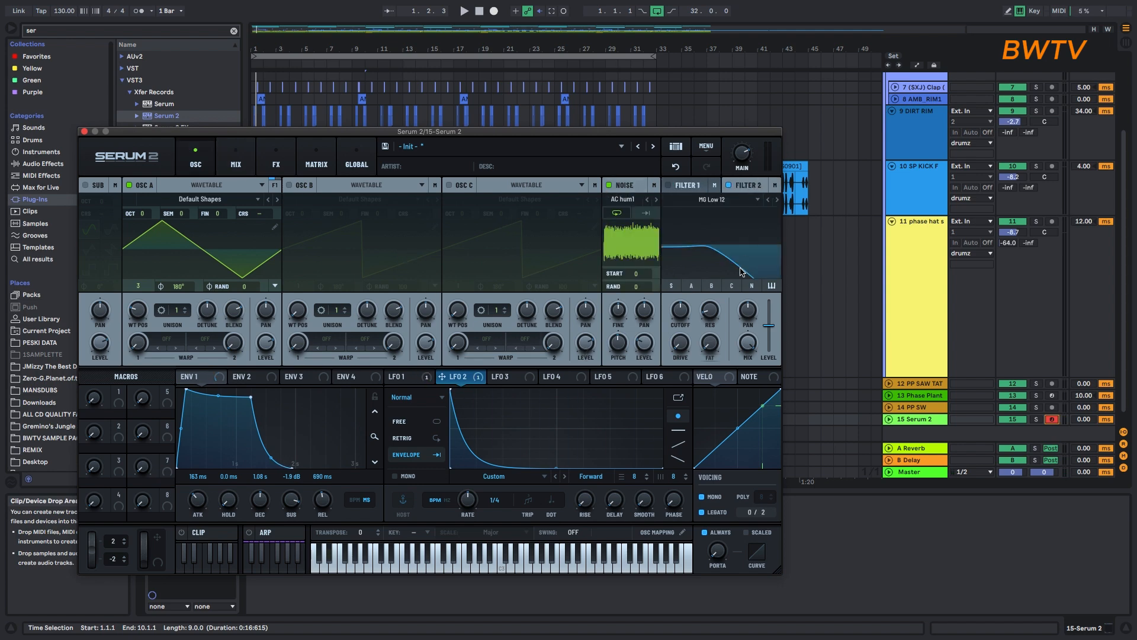
{"action": "left_click", "coordinate": [777, 199]}
{"action": "left_click", "coordinate": [776, 200]}
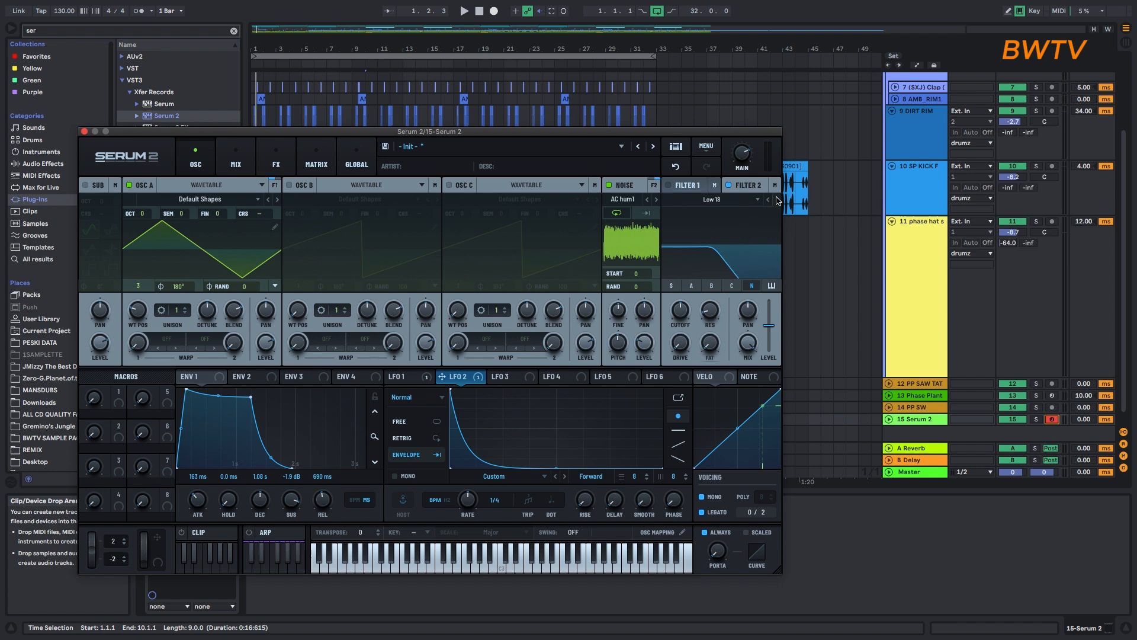
{"action": "left_click", "coordinate": [776, 200]}
{"action": "left_click", "coordinate": [776, 199]}
{"action": "left_click_drag", "start_coordinate": [688, 310], "coordinate": [713, 366]}
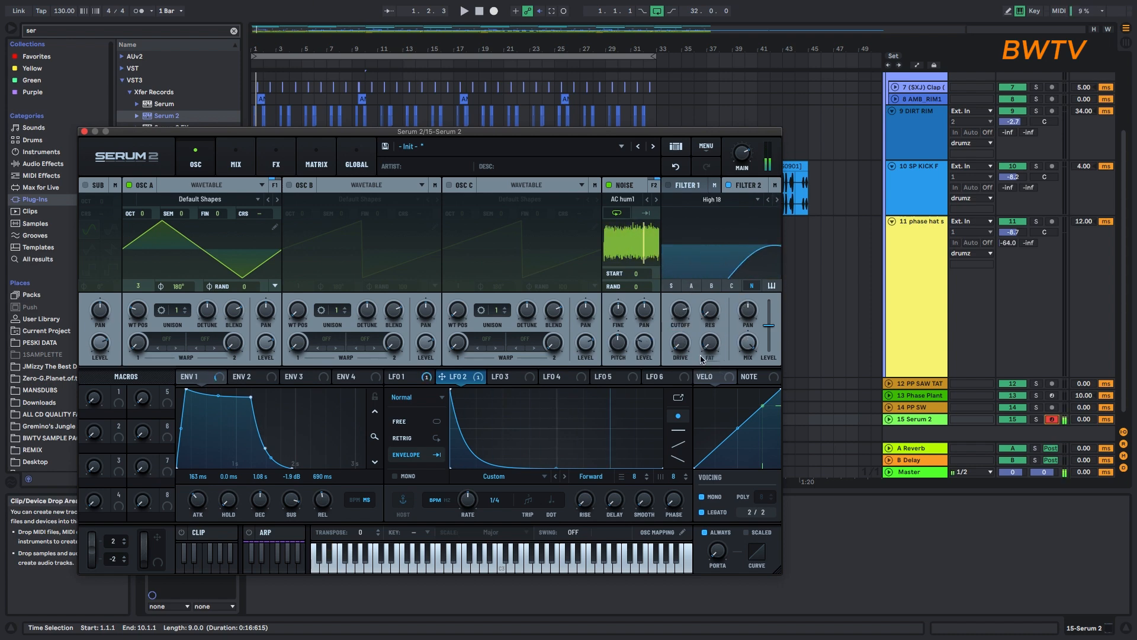
- Add a Splitter L/M/H to the main effects chain and place a Distortion in its Highs band
{"action": "left_click", "coordinate": [317, 158]}
{"action": "left_click", "coordinate": [276, 159]}
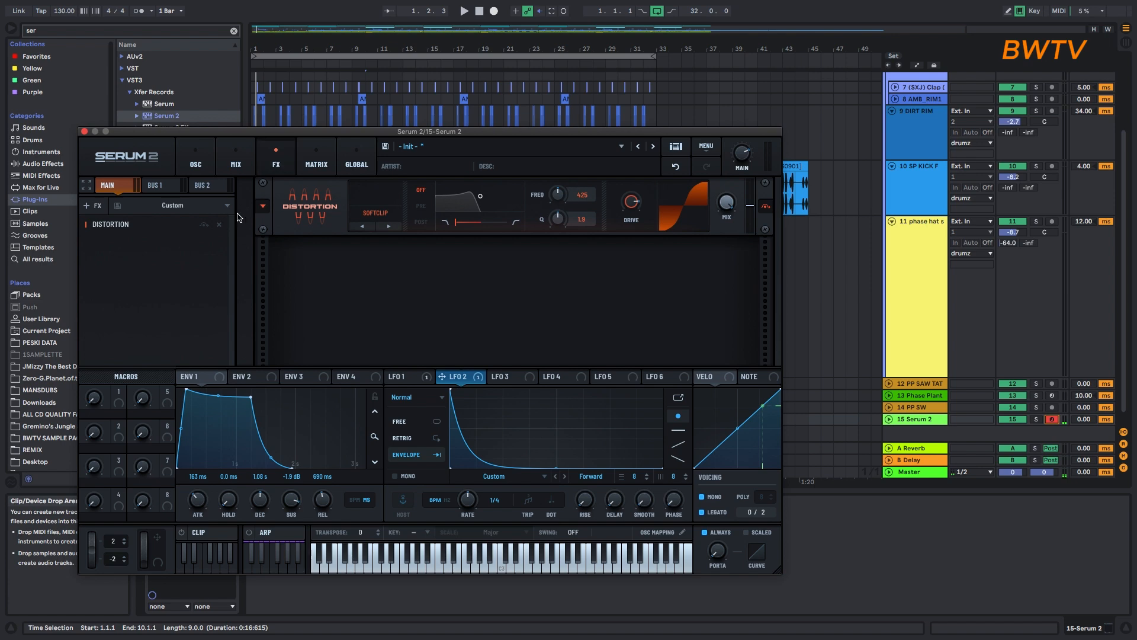
{"action": "left_click", "coordinate": [92, 209]}
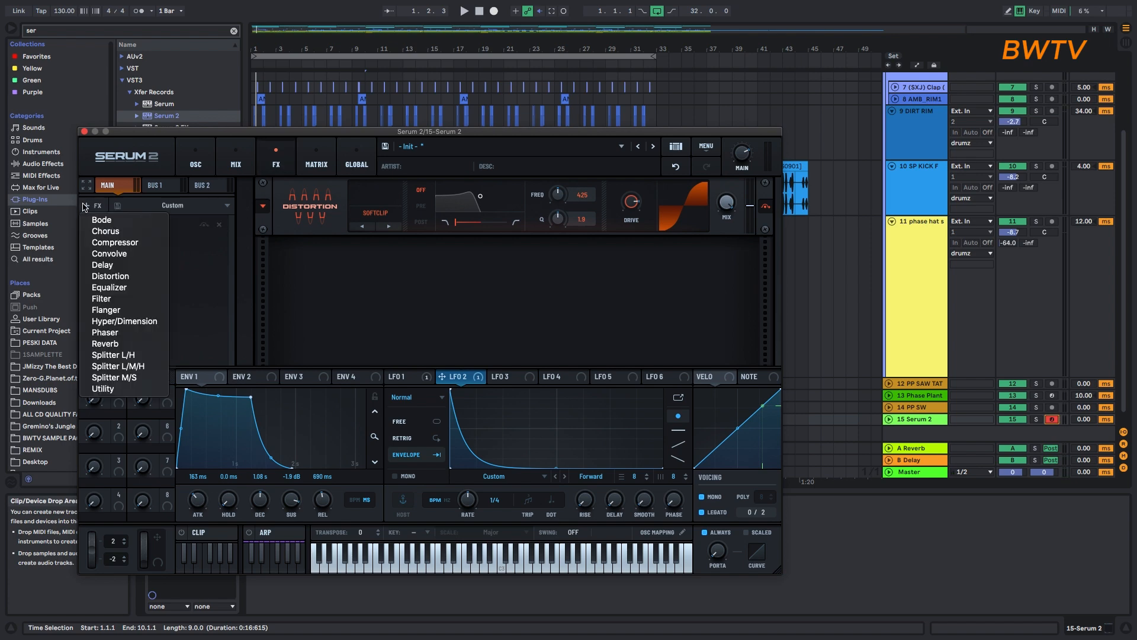
{"action": "left_click", "coordinate": [148, 372]}
{"action": "left_click", "coordinate": [93, 301]}
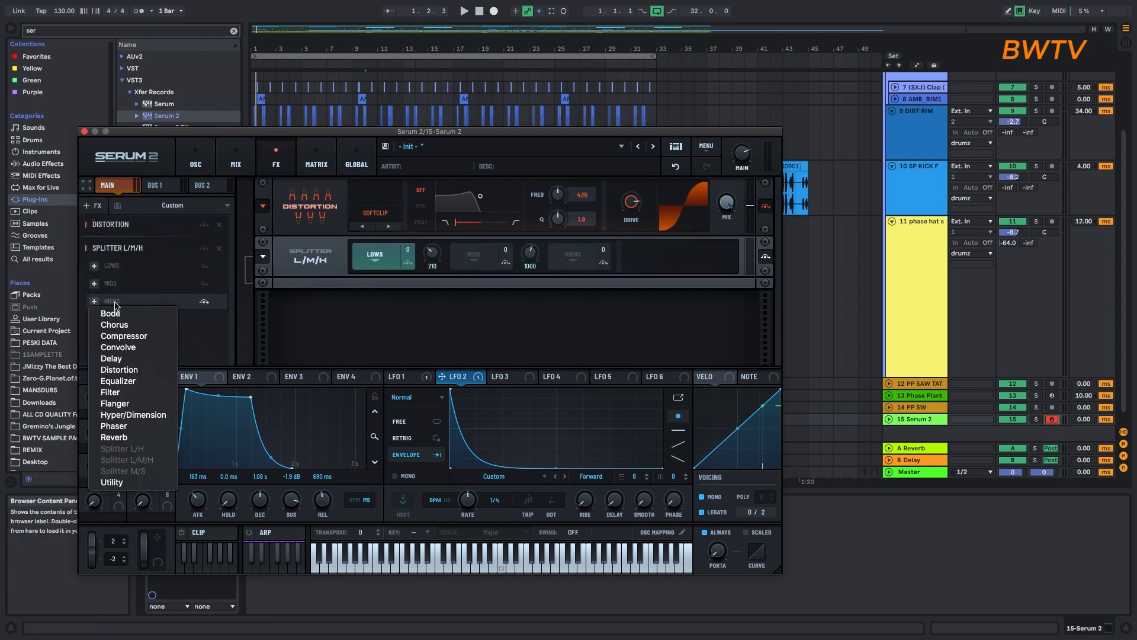
{"action": "left_click", "coordinate": [120, 370]}
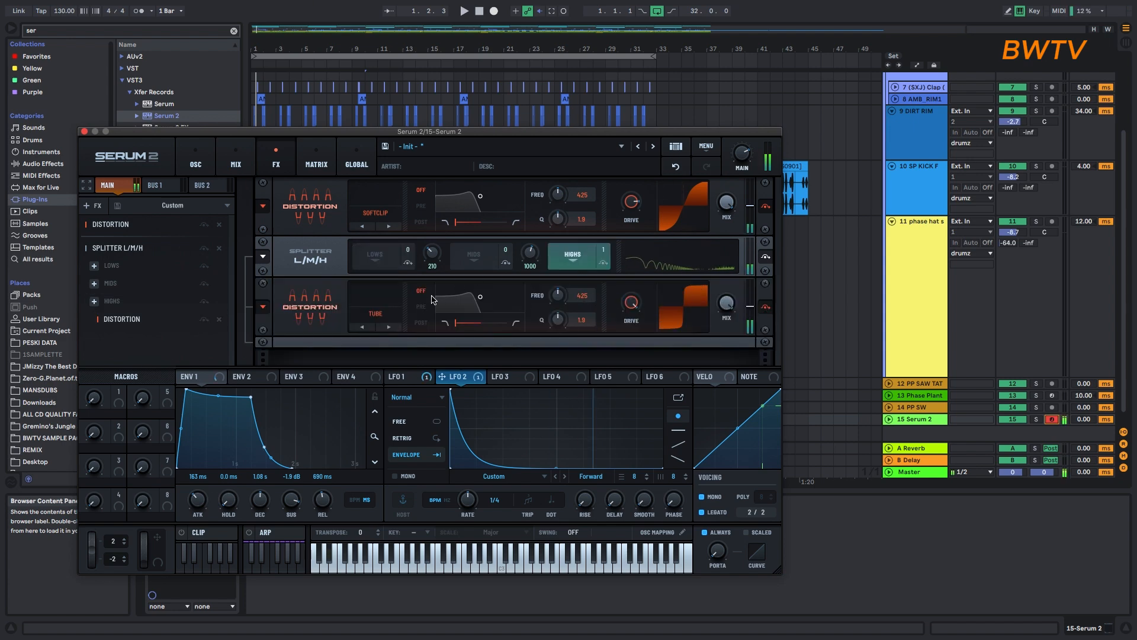
- Set the splitter's upper crossover to 574 Hz and the Highs distortion to Asym with a post filter at about 5808 Hz, Q 0.1
{"action": "mouse_move", "coordinate": [529, 253]}
{"action": "left_mouse_down"}
{"action": "mouse_move", "coordinate": [533, 286]}
{"action": "mouse_move", "coordinate": [529, 226]}
{"action": "mouse_move", "coordinate": [528, 246]}
{"action": "left_mouse_up"}
{"action": "left_click", "coordinate": [376, 313]}
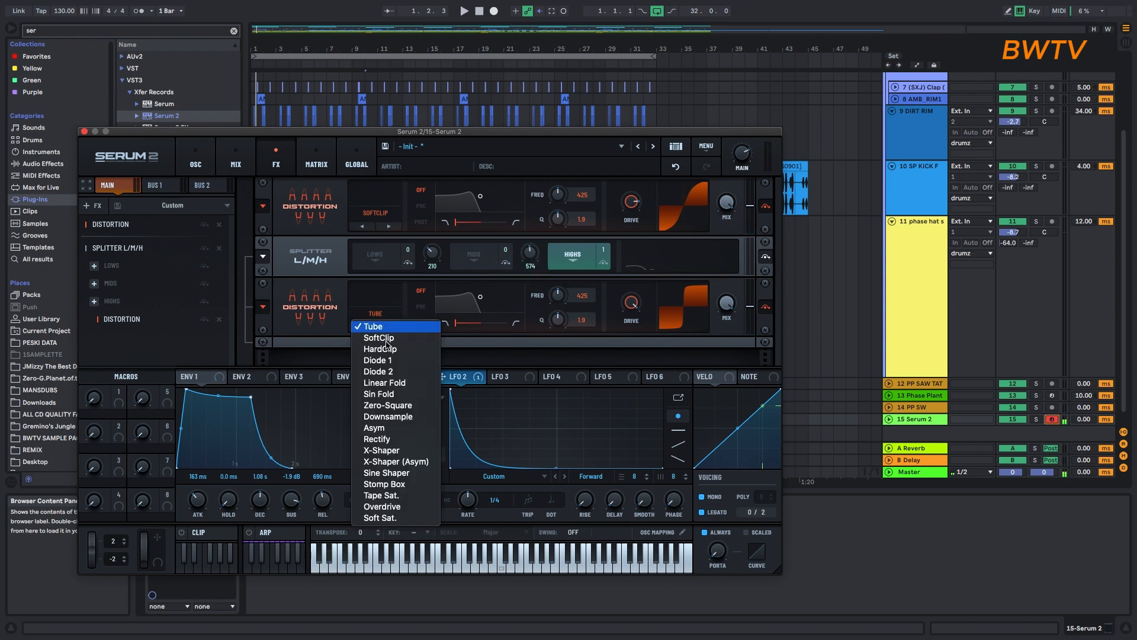
{"action": "left_click", "coordinate": [376, 428]}
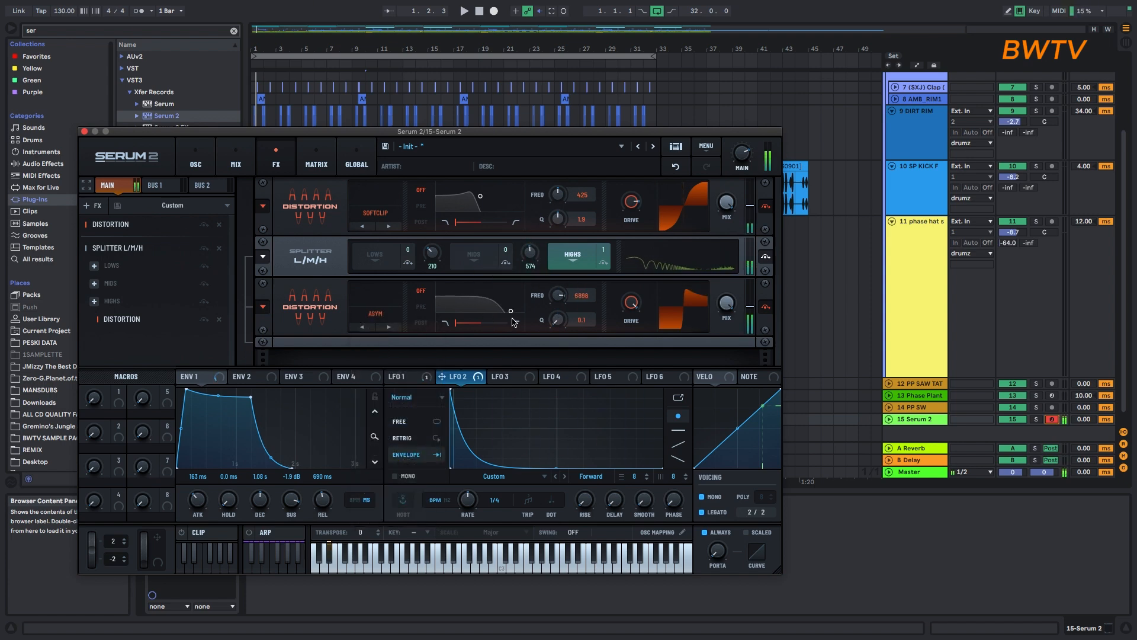
{"action": "left_click", "coordinate": [422, 322]}
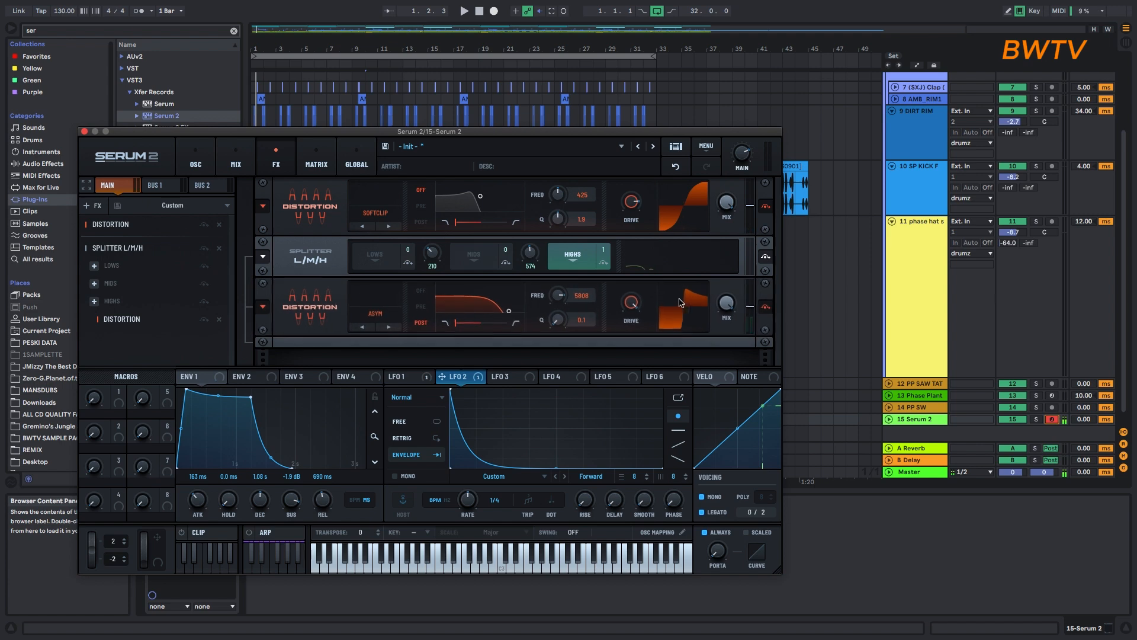
- Use LFO 2 to modulate the noise level over a range of 0 to 65% and the Highs distortion's filter frequency
{"action": "left_click", "coordinate": [196, 161]}
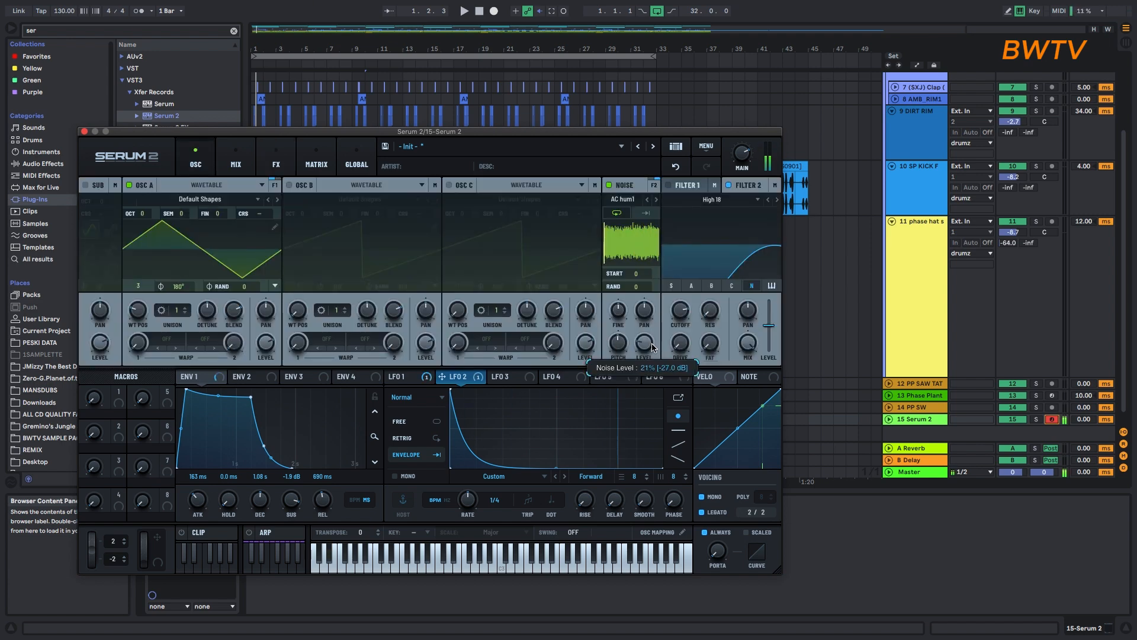
{"action": "left_click", "coordinate": [409, 377]}
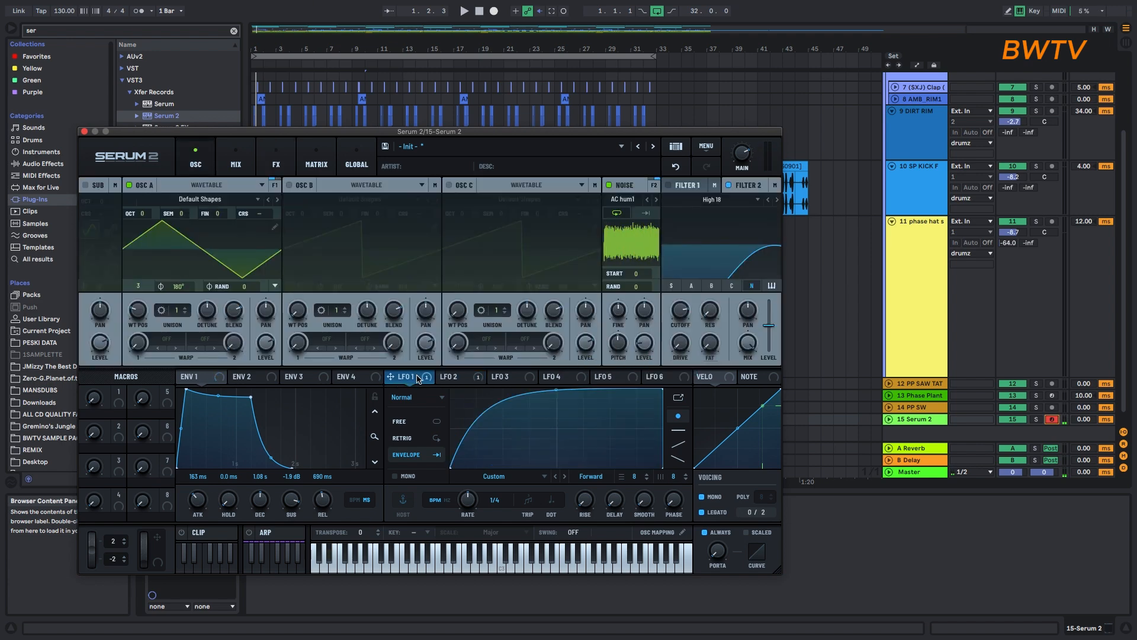
{"action": "left_click_drag", "start_coordinate": [450, 380], "coordinate": [644, 344]}
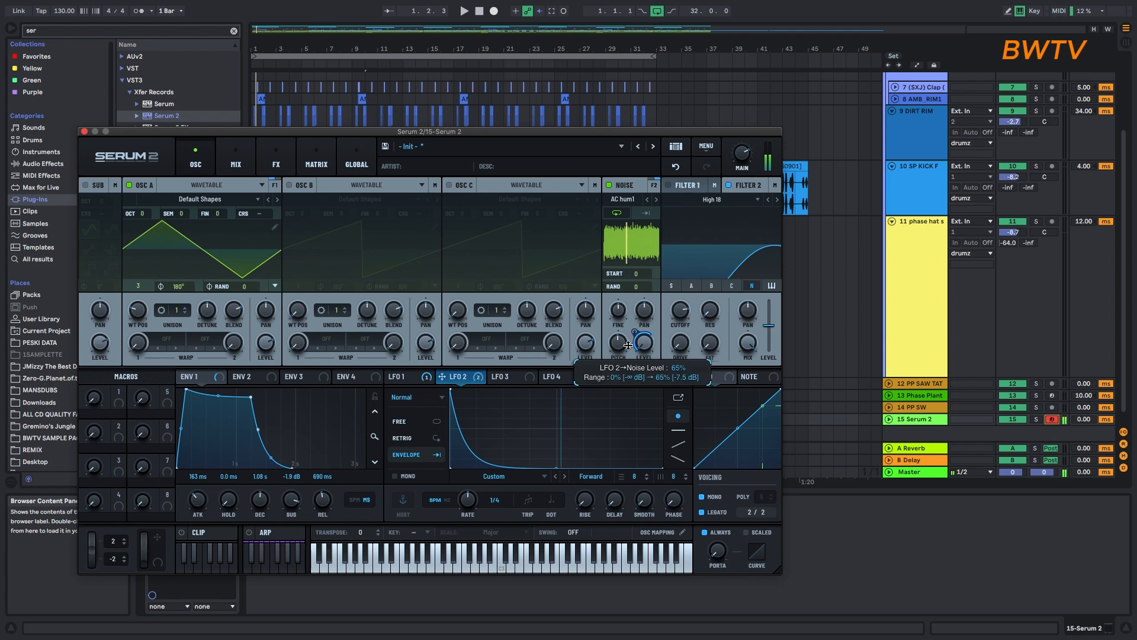
{"action": "left_click_drag", "start_coordinate": [460, 377], "coordinate": [471, 380]}
{"action": "left_click_drag", "start_coordinate": [648, 345], "coordinate": [644, 334]}
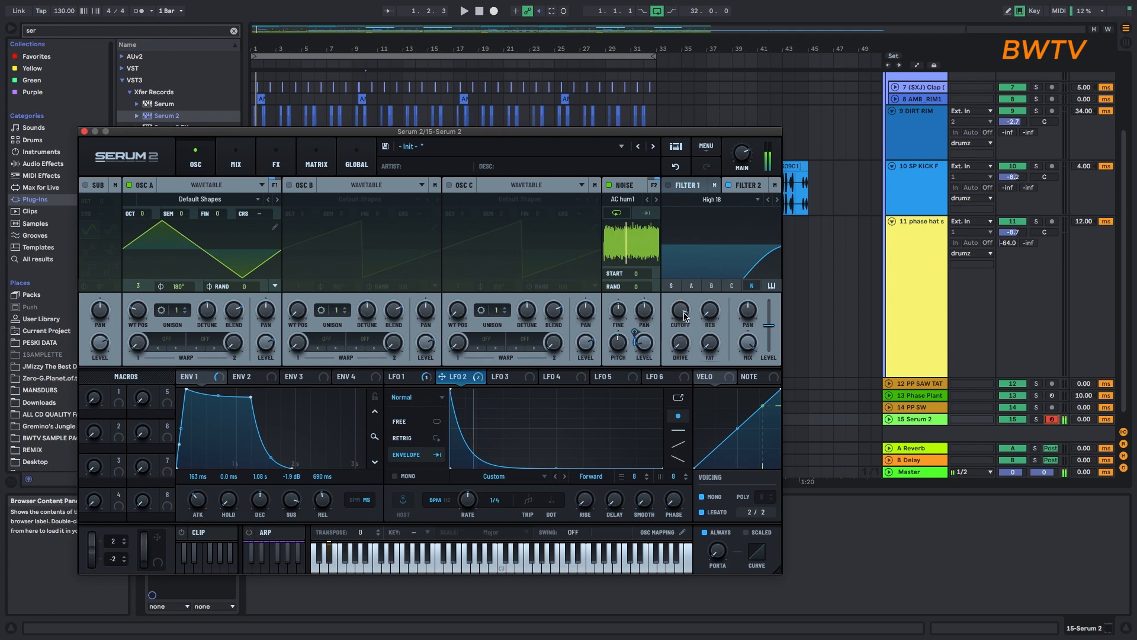
{"action": "left_click", "coordinate": [276, 158]}
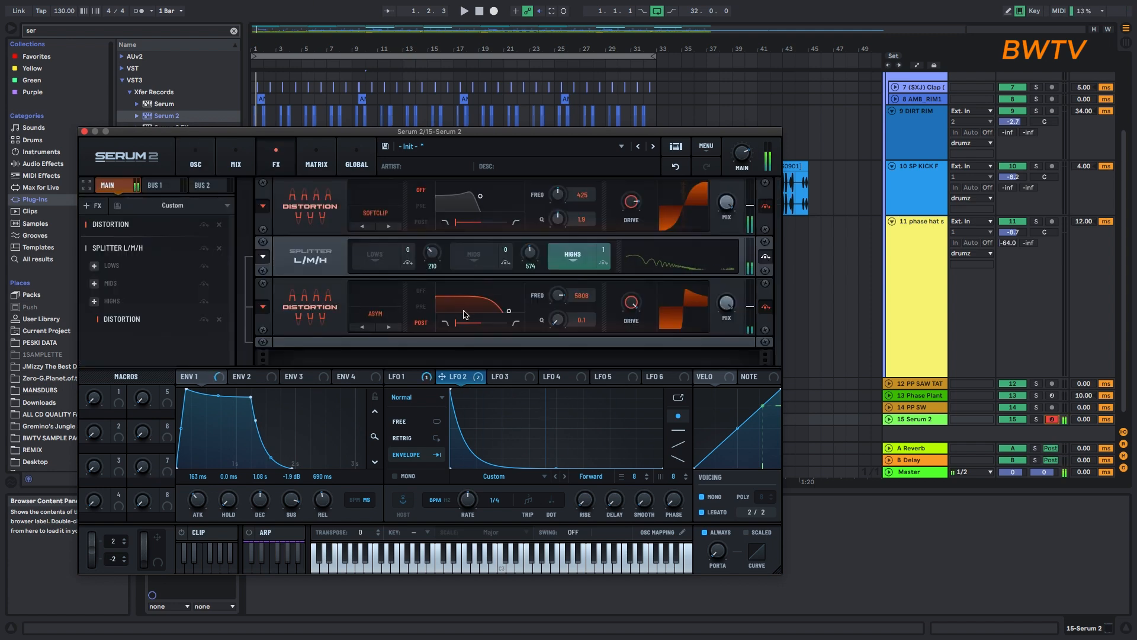
{"action": "left_click_drag", "start_coordinate": [442, 376], "coordinate": [545, 289]}
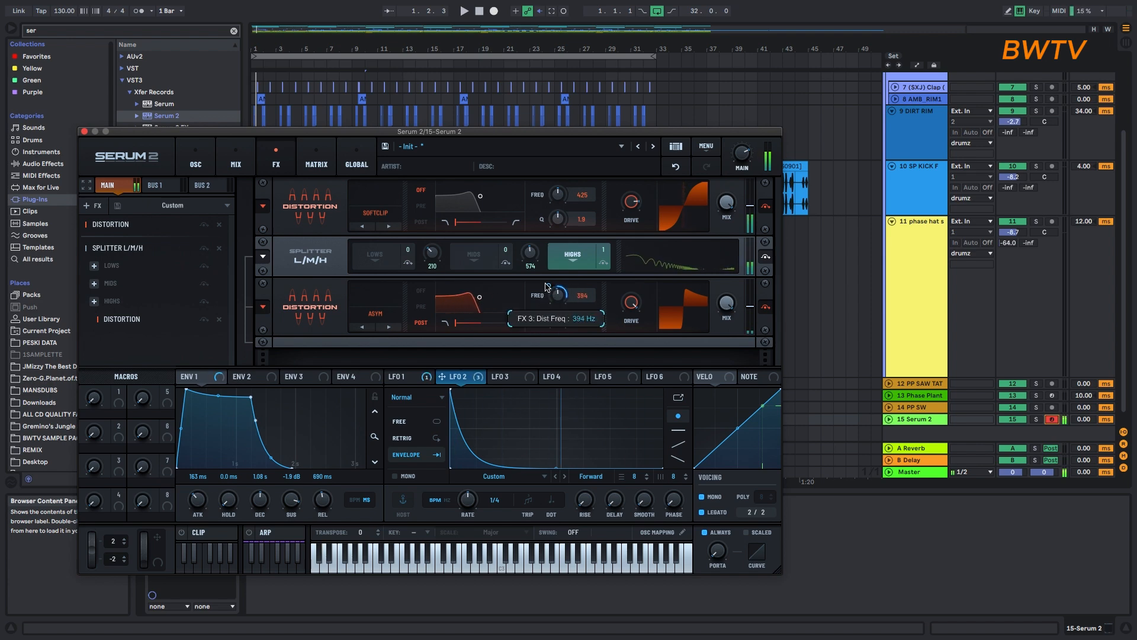
- Add two Equalizers: one cutting 24 dB at 425 Hz, the other boosting 5.5 dB at 146 Hz with a -16.9 dB high shelf at 4203 Hz
{"action": "left_click", "coordinate": [94, 204]}
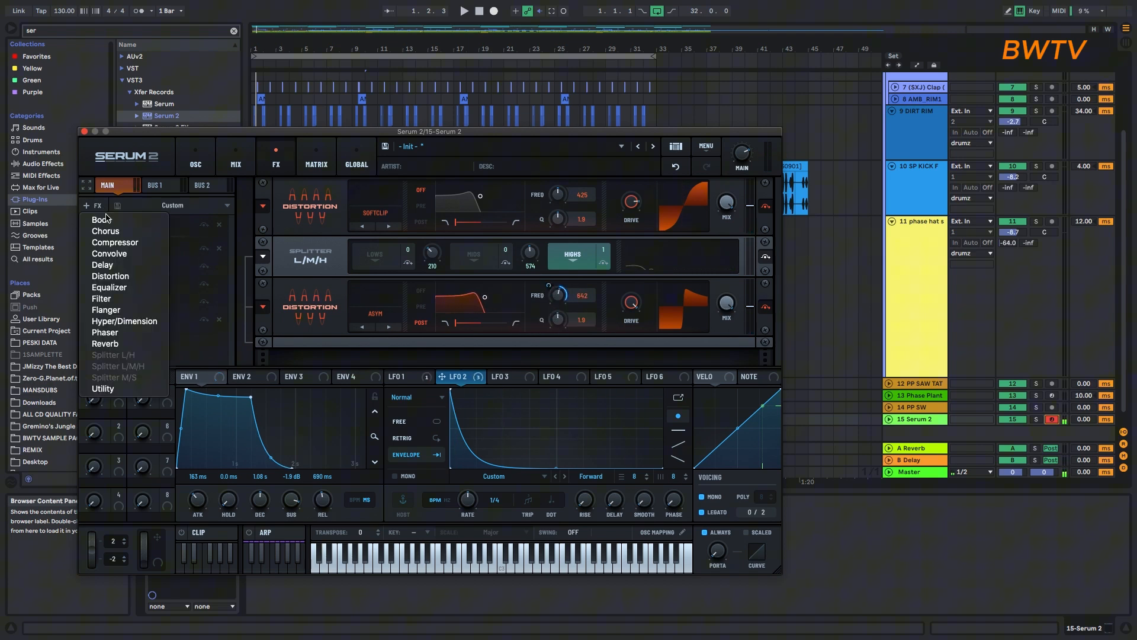
{"action": "left_click", "coordinate": [119, 288]}
{"action": "left_click", "coordinate": [464, 337]}
{"action": "left_click_drag", "start_coordinate": [430, 337], "coordinate": [430, 364]}
{"action": "left_click_drag", "start_coordinate": [369, 336], "coordinate": [391, 323]}
{"action": "left_click_drag", "start_coordinate": [325, 334], "coordinate": [133, 356]}
{"action": "mouse_move", "coordinate": [434, 351]}
{"action": "left_mouse_down"}
{"action": "mouse_move", "coordinate": [435, 329]}
{"action": "mouse_move", "coordinate": [368, 358]}
{"action": "mouse_move", "coordinate": [424, 342]}
{"action": "mouse_move", "coordinate": [424, 353]}
{"action": "left_mouse_up"}
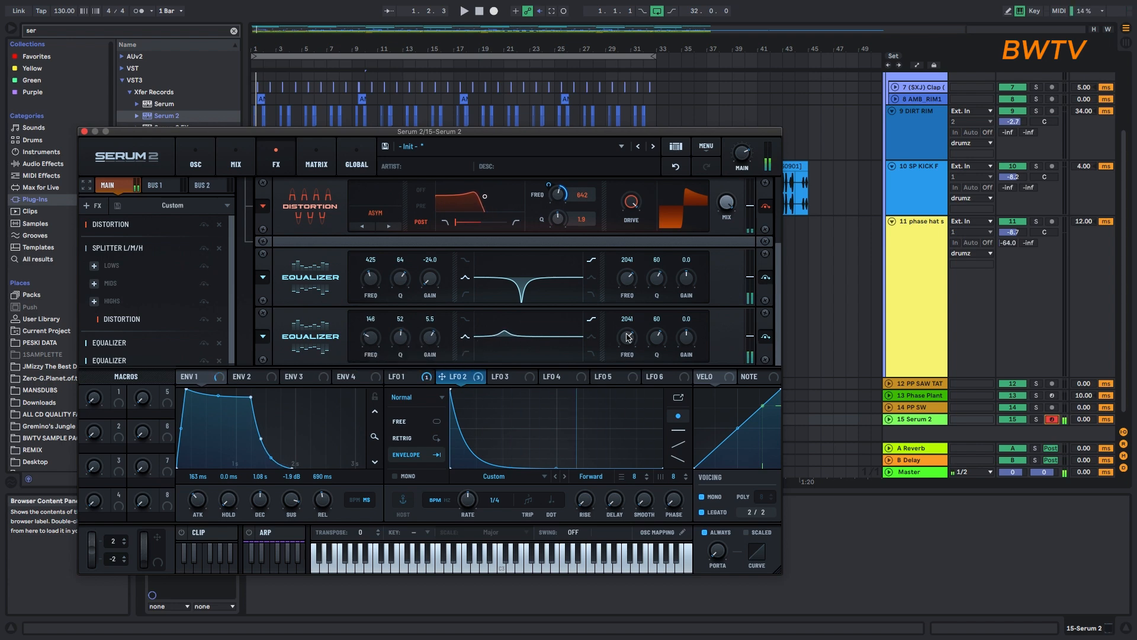
{"action": "left_click_drag", "start_coordinate": [685, 340], "coordinate": [685, 361]}
{"action": "mouse_move", "coordinate": [627, 338]}
{"action": "left_mouse_down"}
{"action": "mouse_move", "coordinate": [616, 364]}
{"action": "mouse_move", "coordinate": [629, 332]}
{"action": "left_mouse_up"}
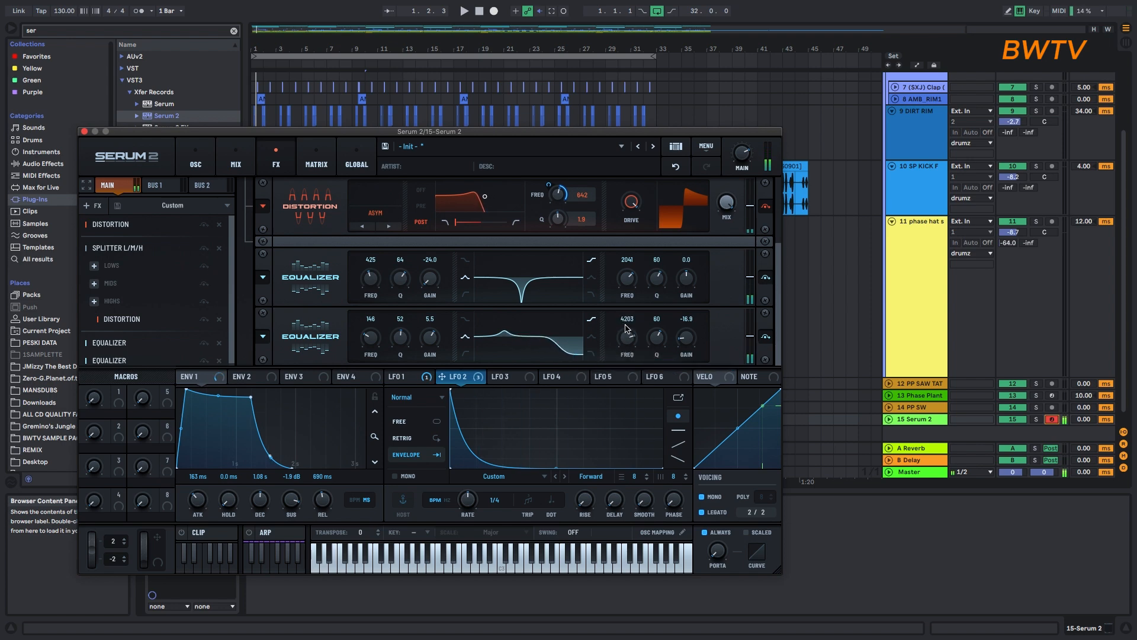
- Play the arrangement and retune the Highs distortion's post filter to about 95 Hz with a Q of 4.0
{"action": "key", "text": "space"}
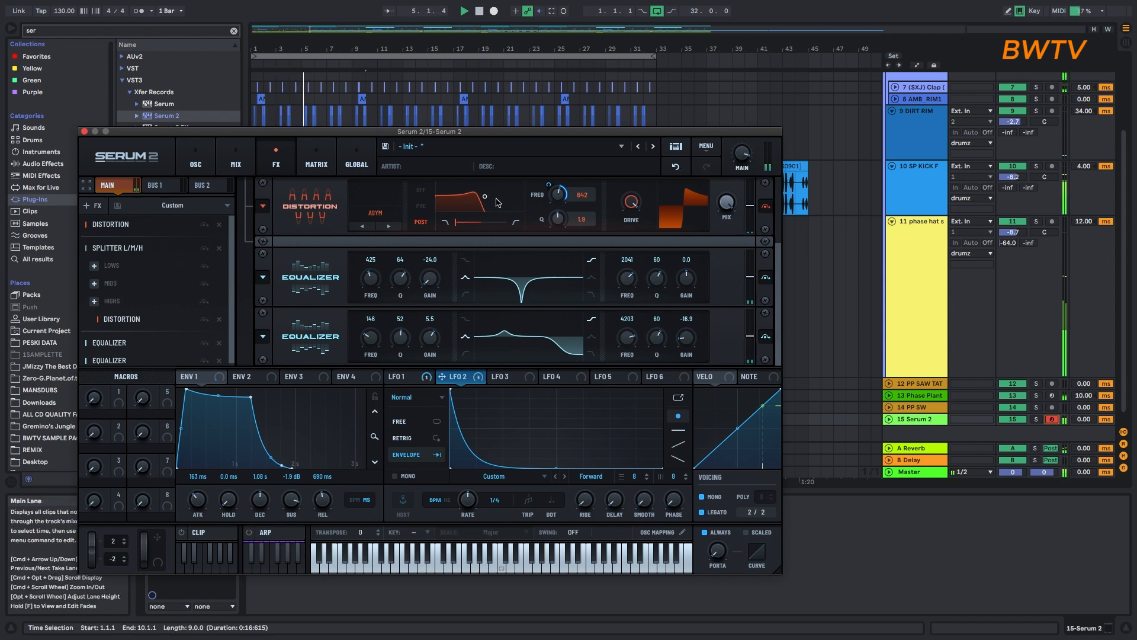
{"action": "left_click_drag", "start_coordinate": [486, 200], "coordinate": [463, 193]}
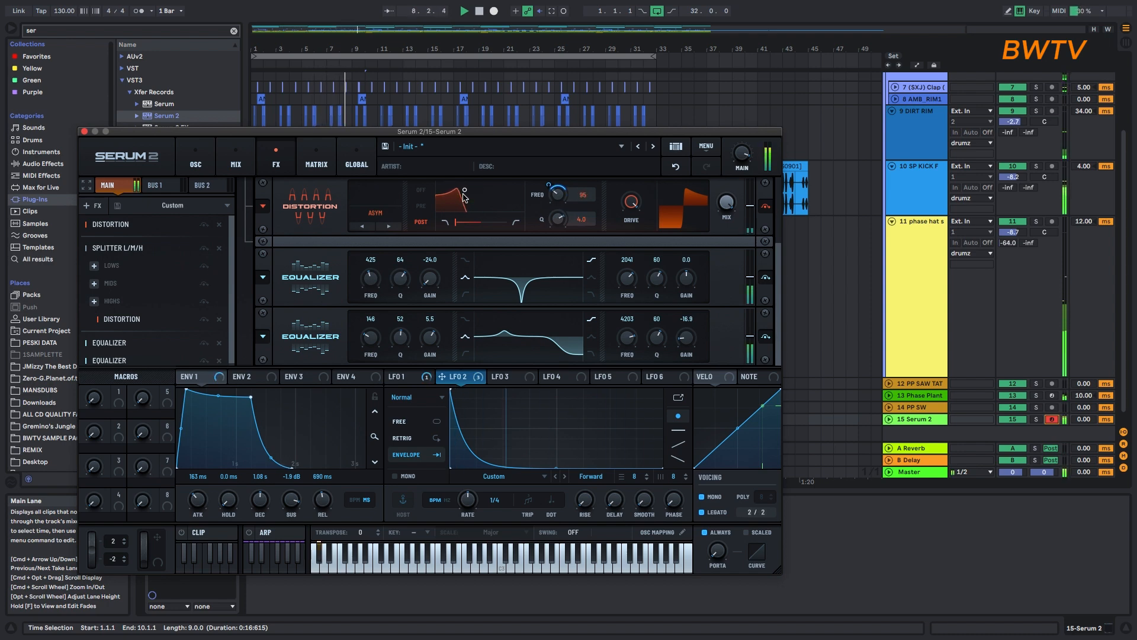
- Record a MIDI clip on the Serum 2 track during playback and close the plug-in window
{"action": "left_click", "coordinate": [494, 12]}
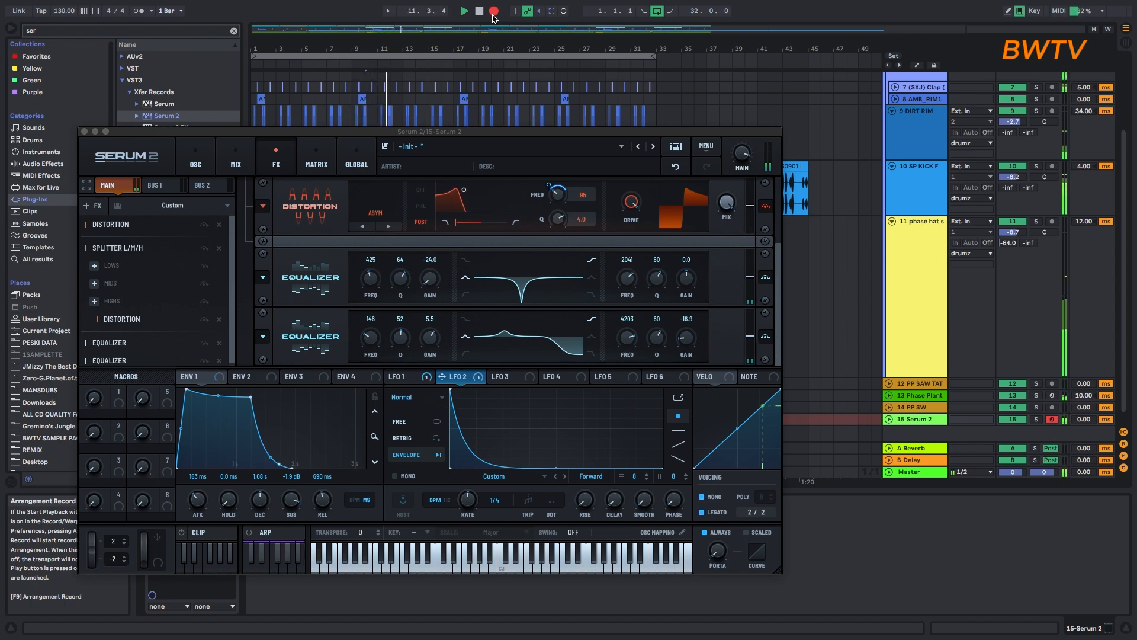
{"action": "left_click", "coordinate": [493, 11]}
{"action": "left_click", "coordinate": [84, 131]}
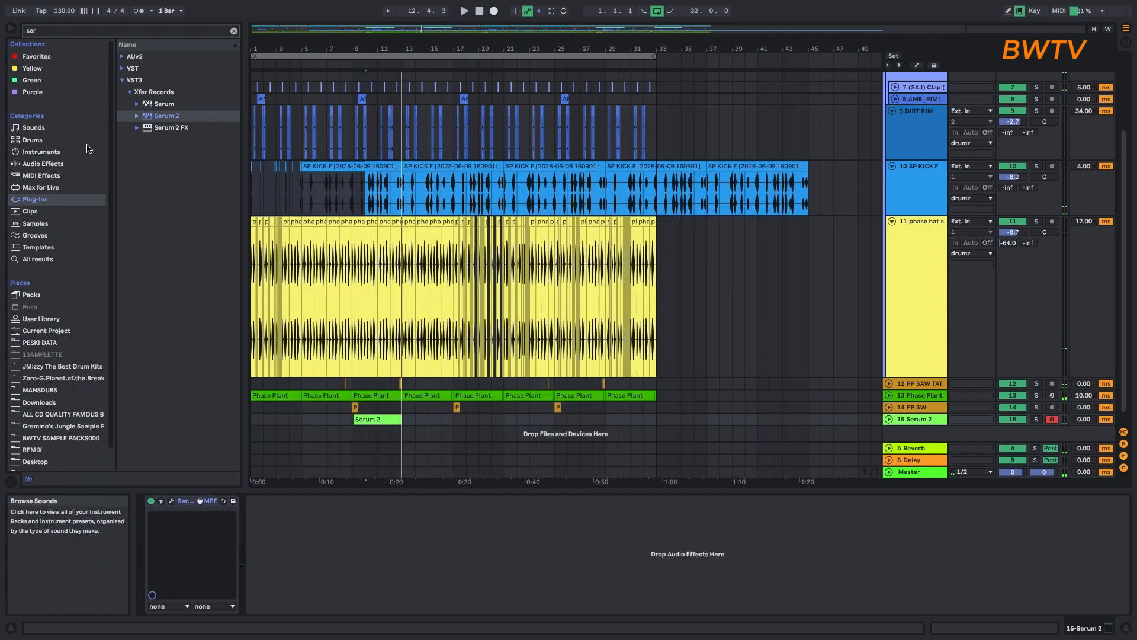
- Move the recorded Serum 2 phrase to bar 1 and duplicate it in four-bar clips up to bar 33
{"action": "scroll", "coordinate": [373, 419], "scroll_direction": "down", "scroll_amount": 1}
{"action": "left_click", "coordinate": [390, 416]}
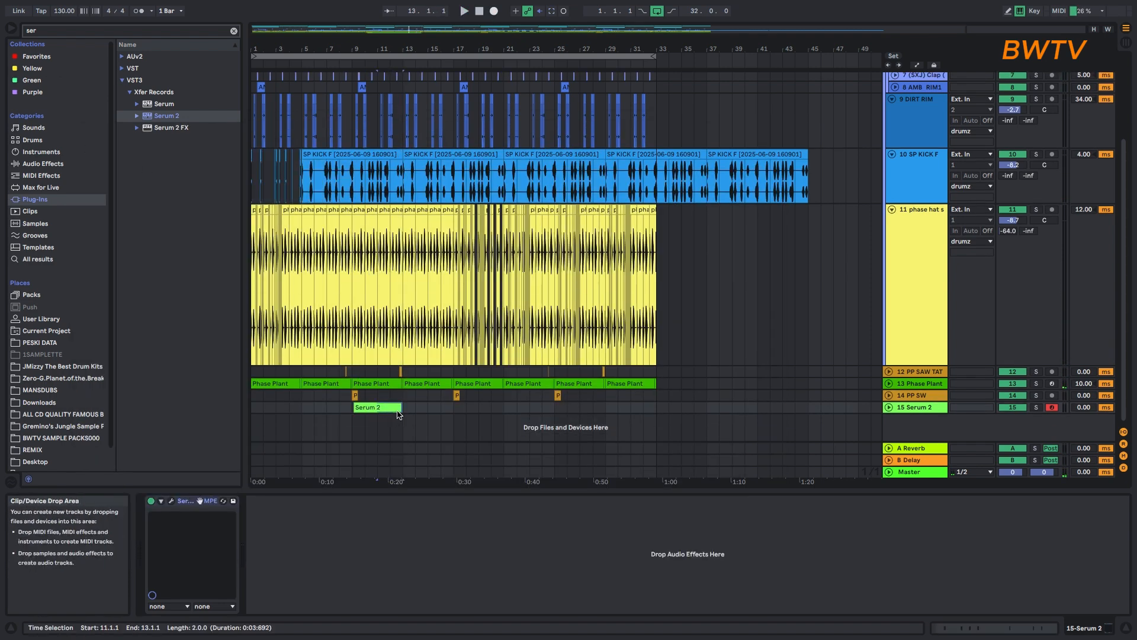
{"action": "key", "text": "space"}
{"action": "left_click_drag", "start_coordinate": [391, 408], "coordinate": [242, 410]}
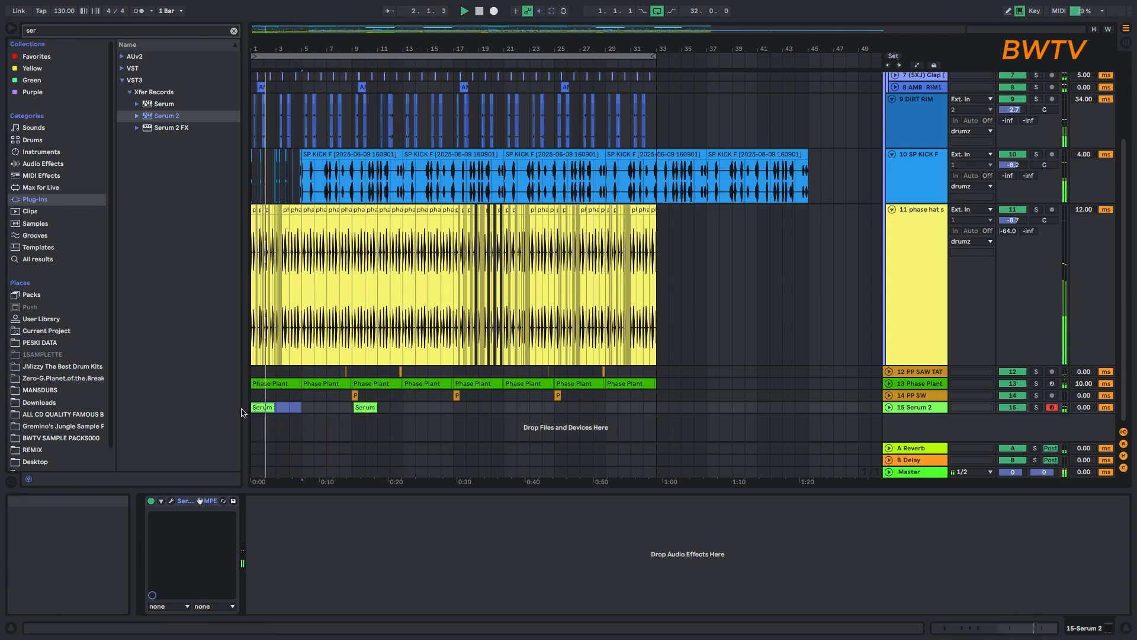
{"action": "key", "text": "super+d"}
{"action": "key", "text": "super+d"}
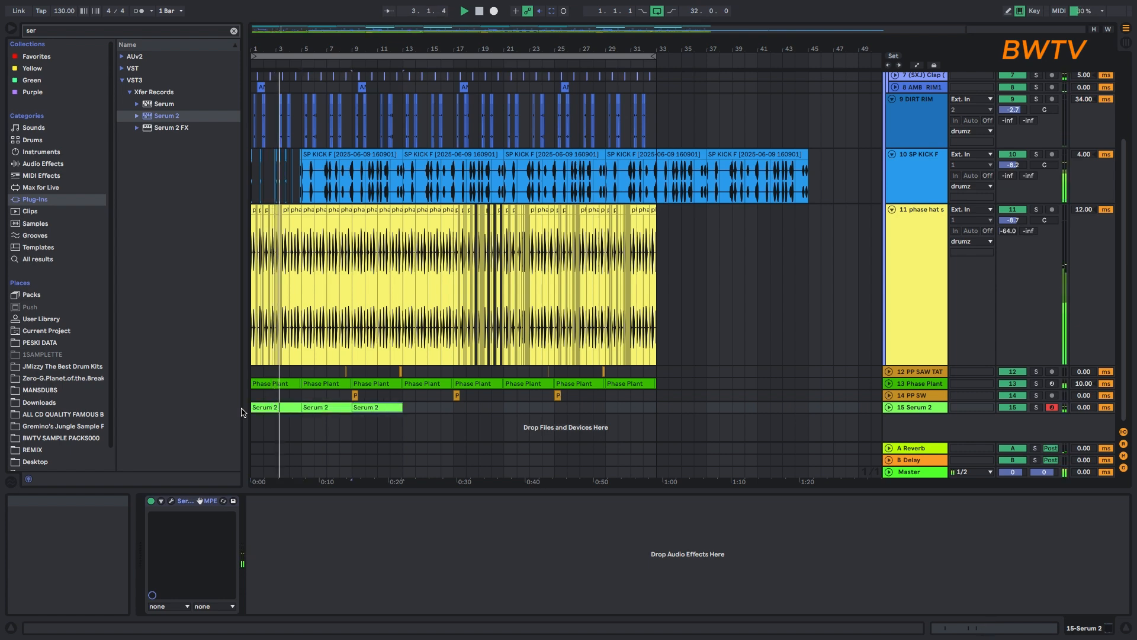
{"action": "key", "text": "super+d"}
{"action": "key", "text": "super+d"}
{"action": "key", "text": "super+d"}
{"action": "key", "text": "super+d"}
{"action": "key", "text": "super+d"}
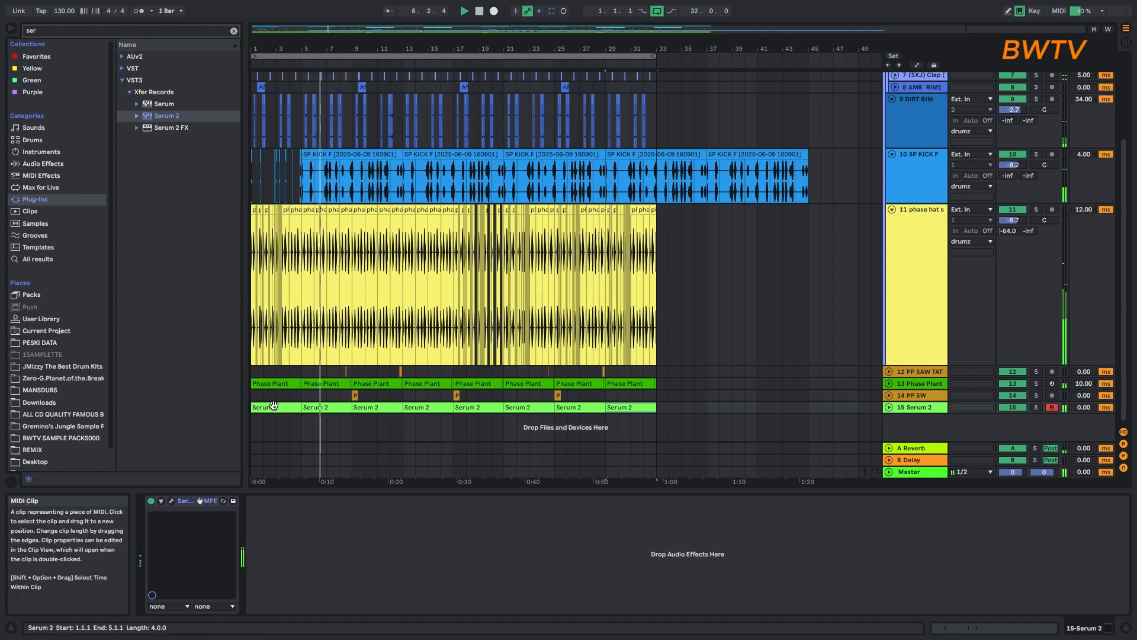
- Replace the four-bar Serum 2 clips with a repeating two-bar clip from bar 1 to bar 33
{"action": "left_click_drag", "start_coordinate": [276, 410], "coordinate": [219, 401]}
{"action": "key", "text": "super+d"}
{"action": "key", "text": "super+d"}
{"action": "key", "text": "super+d"}
{"action": "key", "text": "super+d"}
{"action": "left_click_drag", "start_coordinate": [351, 410], "coordinate": [249, 408]}
{"action": "key", "text": "super+d"}
{"action": "key", "text": "super+d"}
{"action": "key", "text": "super+d"}
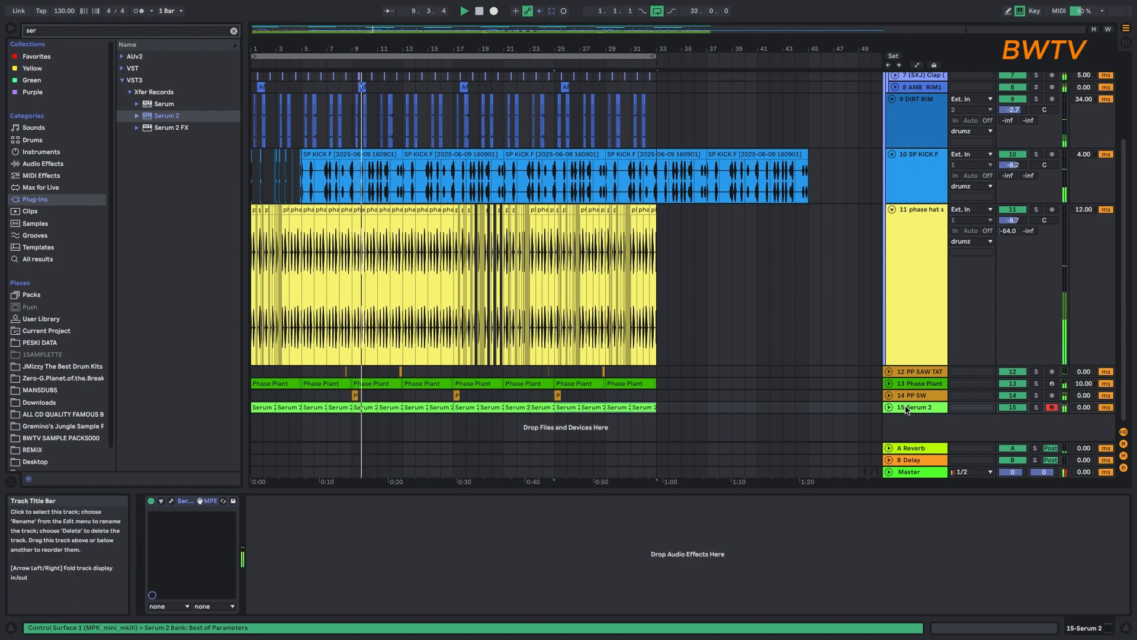
- Set the Serum 2 track's delay to 6.00 ms and unfold the track
{"action": "left_click_drag", "start_coordinate": [1084, 408], "coordinate": [1084, 400]}
{"action": "left_click", "coordinate": [889, 407]}
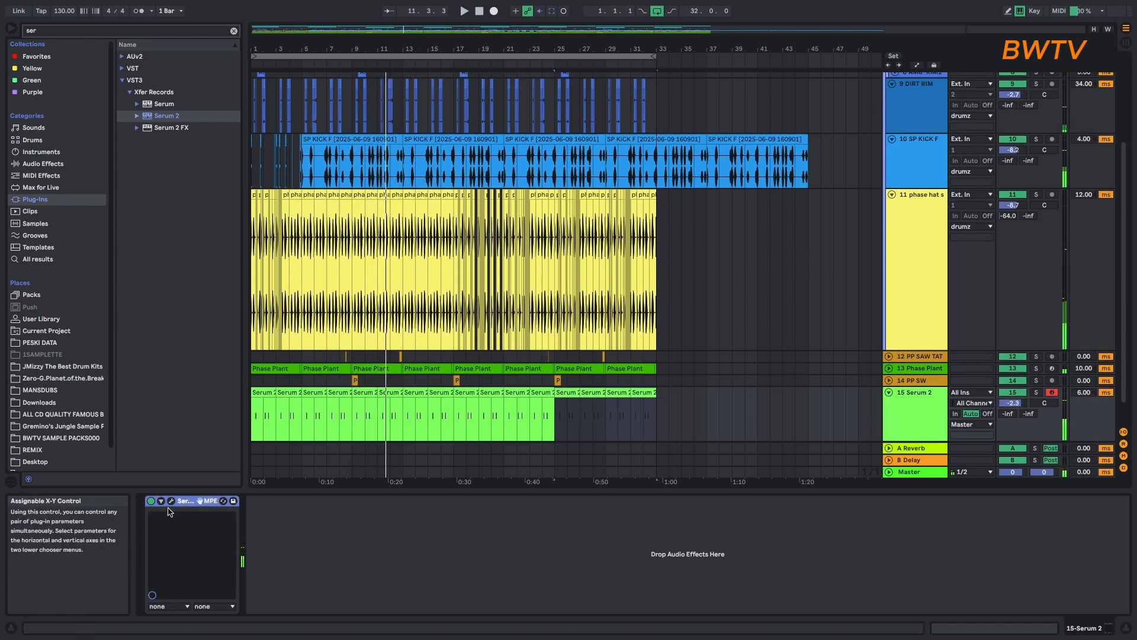
- Save the Serum 2 sound as a user preset named "midlo 808" and close the plug-in window
{"action": "left_click", "coordinate": [172, 500]}
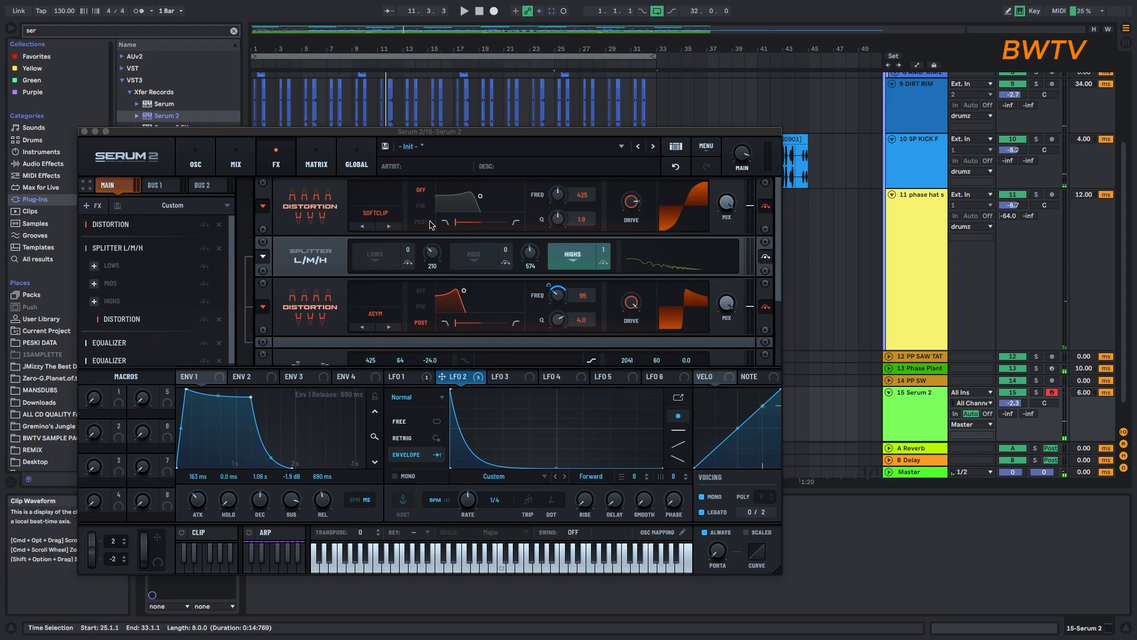
{"action": "left_click", "coordinate": [385, 146]}
{"action": "type", "text": "midlo 808"}
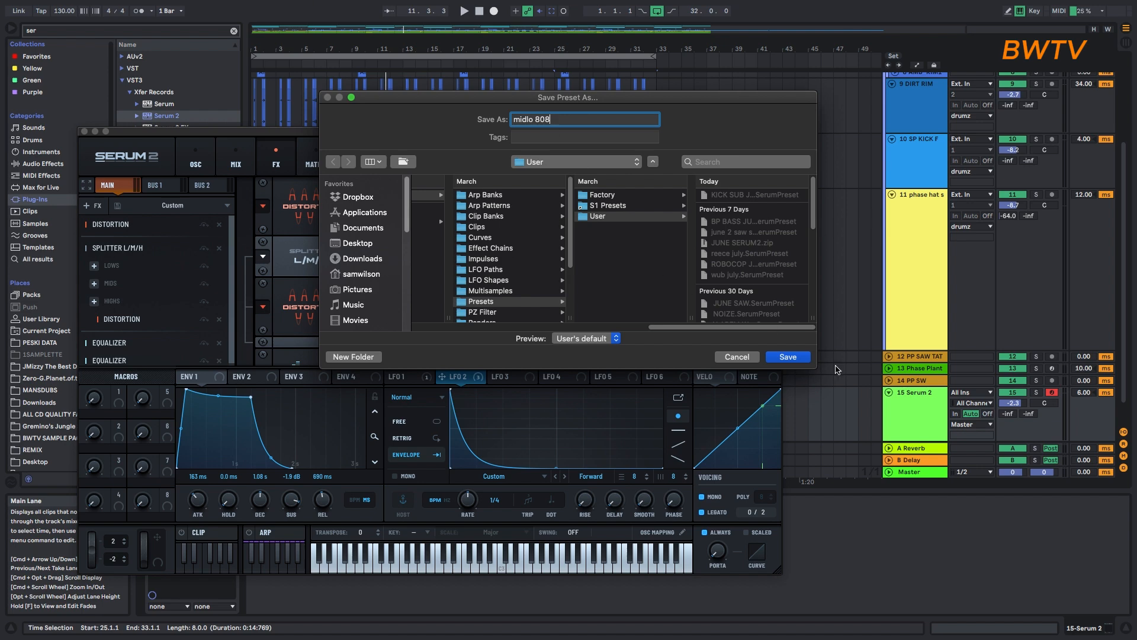
{"action": "left_click", "coordinate": [790, 357]}
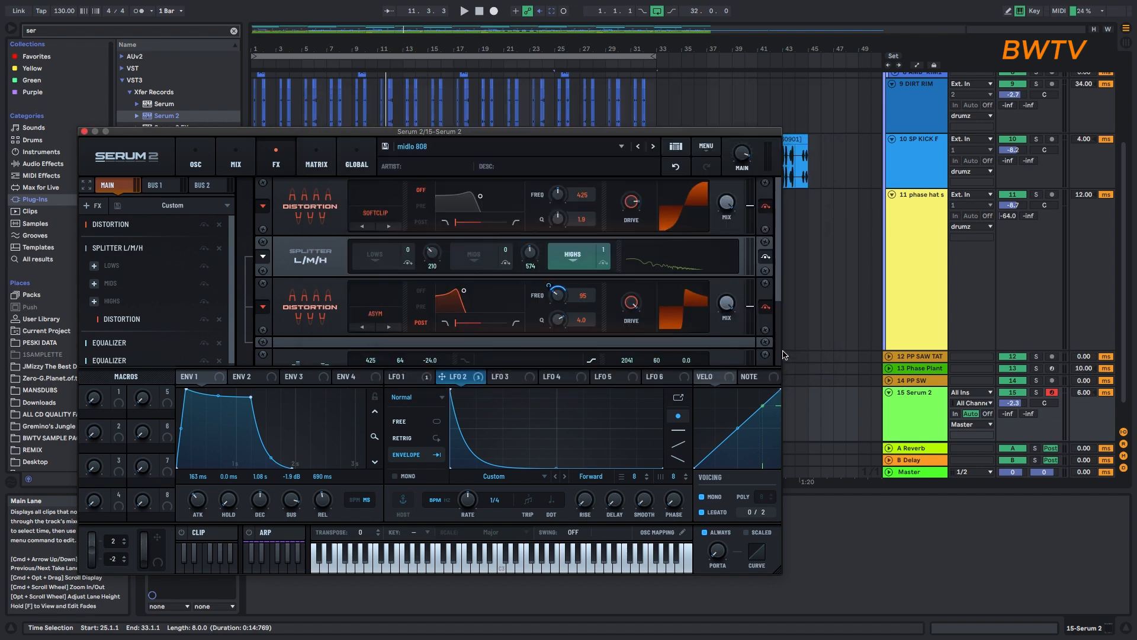
{"action": "left_click", "coordinate": [84, 131]}
{"action": "scroll", "coordinate": [967, 379], "scroll_direction": "down", "scroll_amount": 2}
{"action": "left_click", "coordinate": [960, 427]}
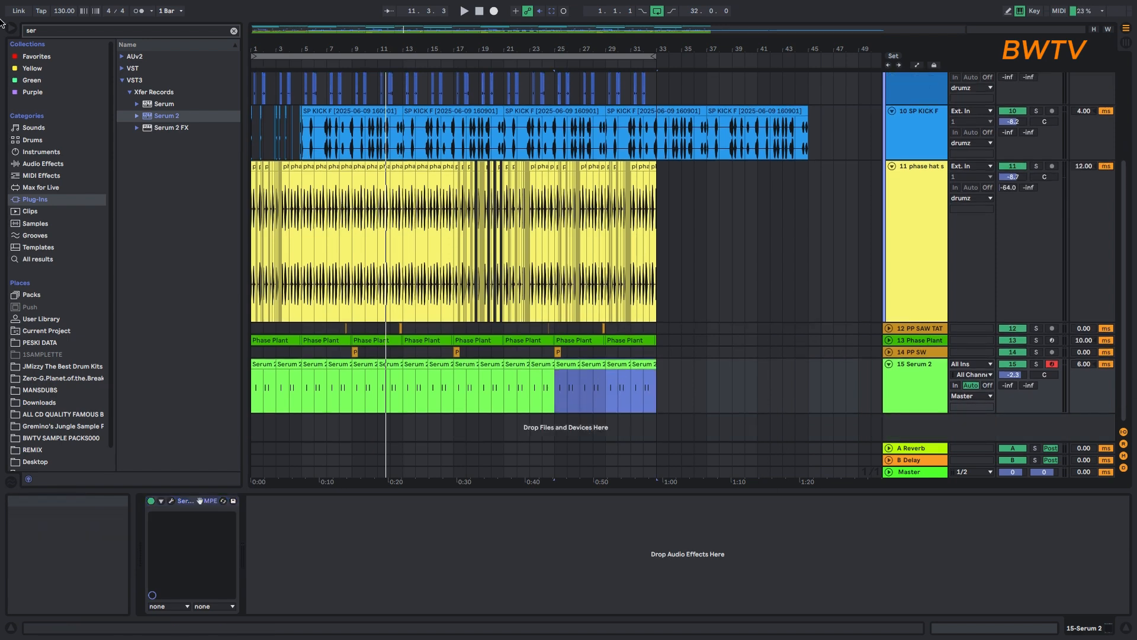
- Add another Serum 2 instrument on a new MIDI track and load kHs Filter after it, closing the filter's window
{"action": "left_click_drag", "start_coordinate": [158, 118], "coordinate": [435, 427]}
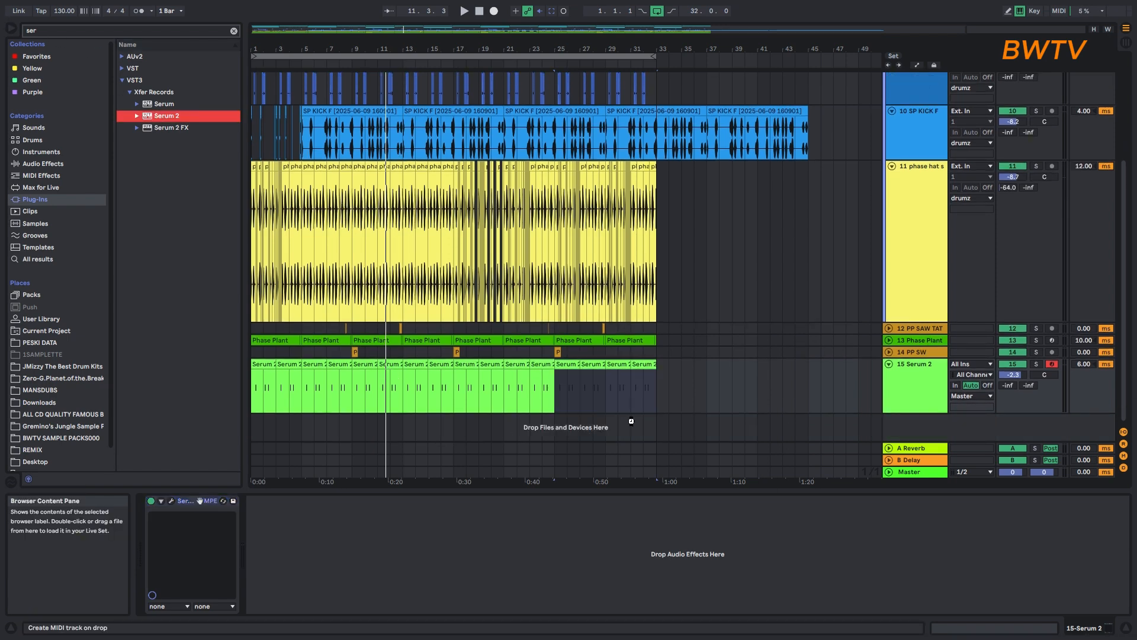
{"action": "left_click_drag", "start_coordinate": [506, 428], "coordinate": [508, 427]}
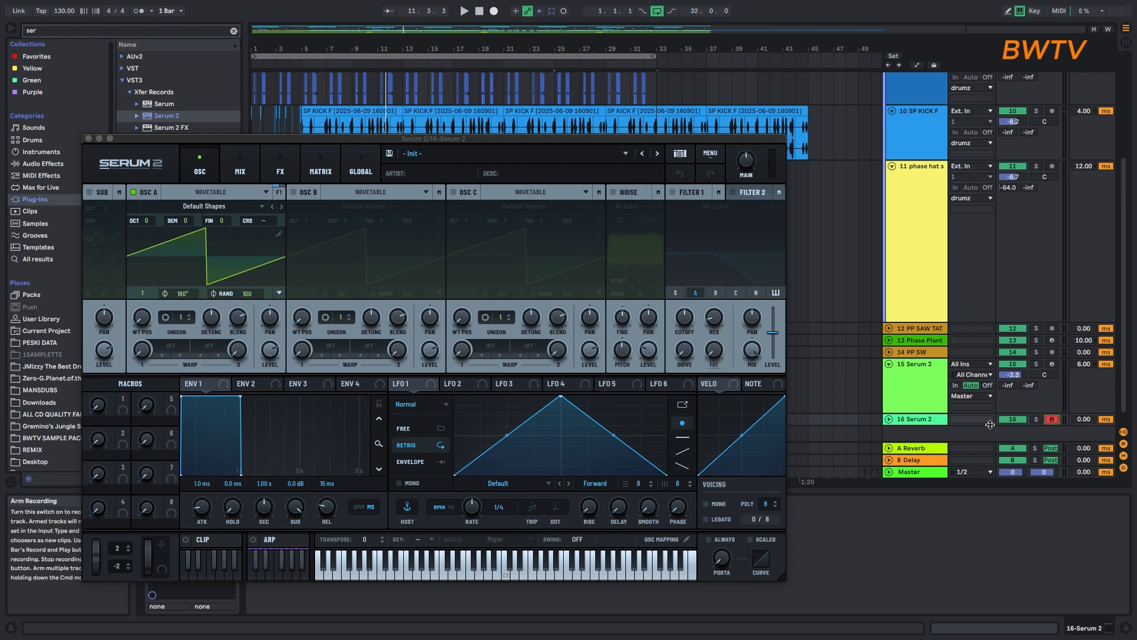
{"action": "key", "text": "super+f"}
{"action": "type", "text": "fil"}
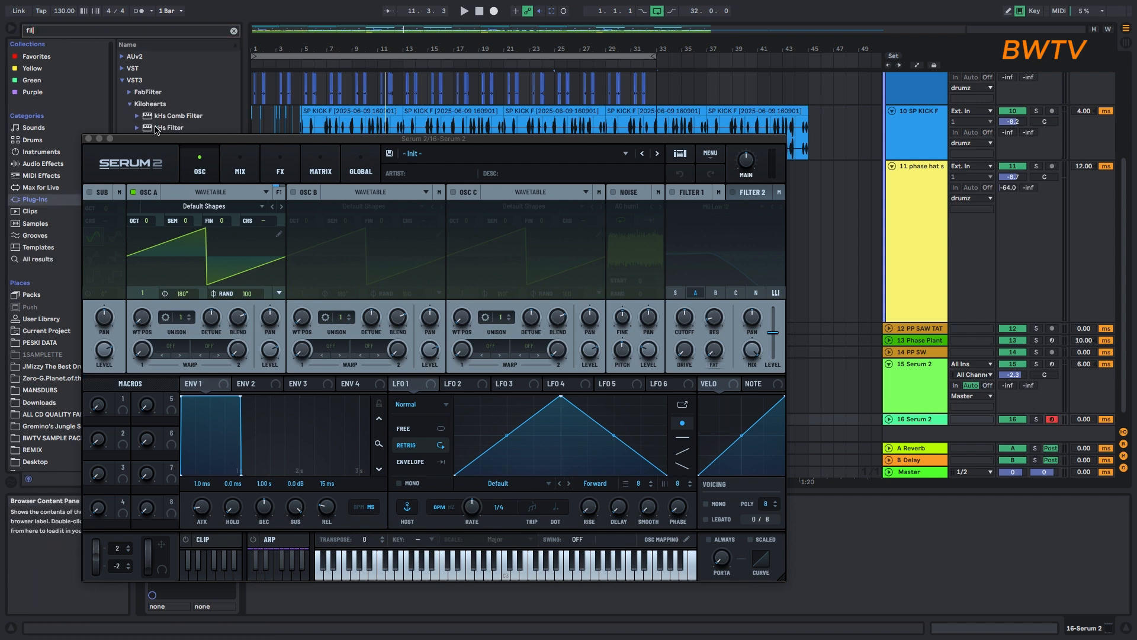
{"action": "left_click_drag", "start_coordinate": [159, 129], "coordinate": [739, 299]}
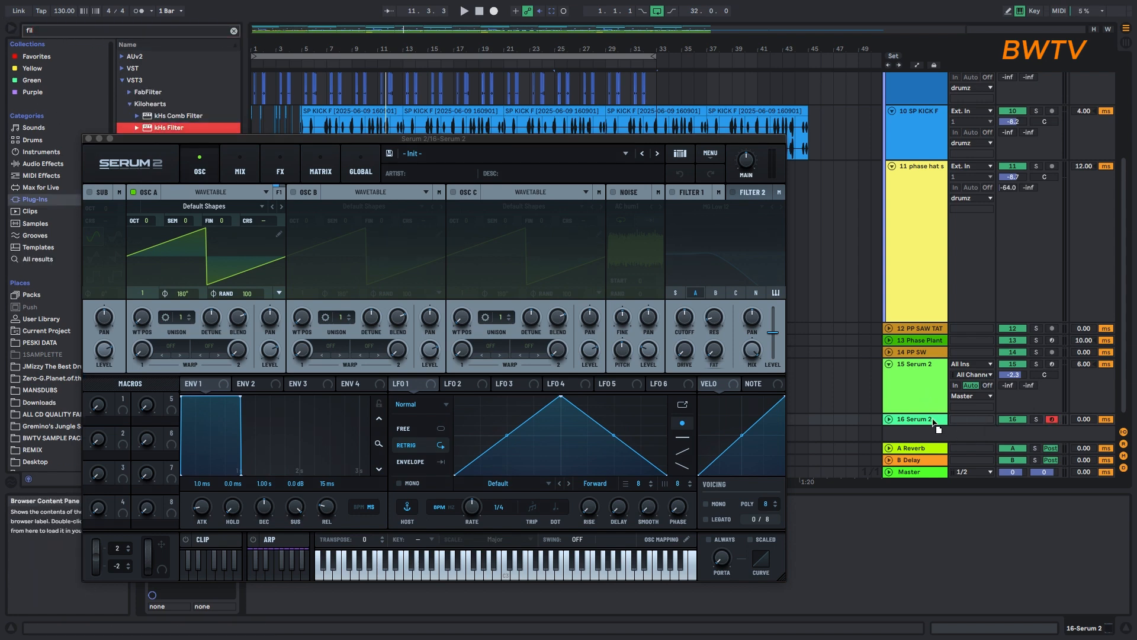
{"action": "left_click_drag", "start_coordinate": [924, 421], "coordinate": [924, 420]}
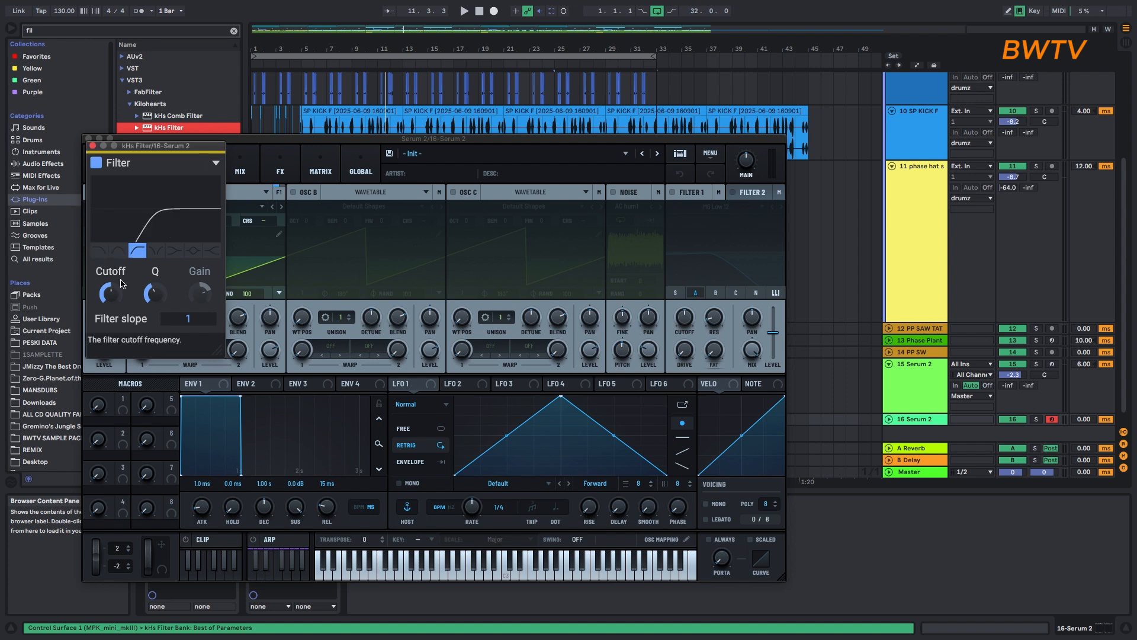
{"action": "left_click", "coordinate": [92, 145]}
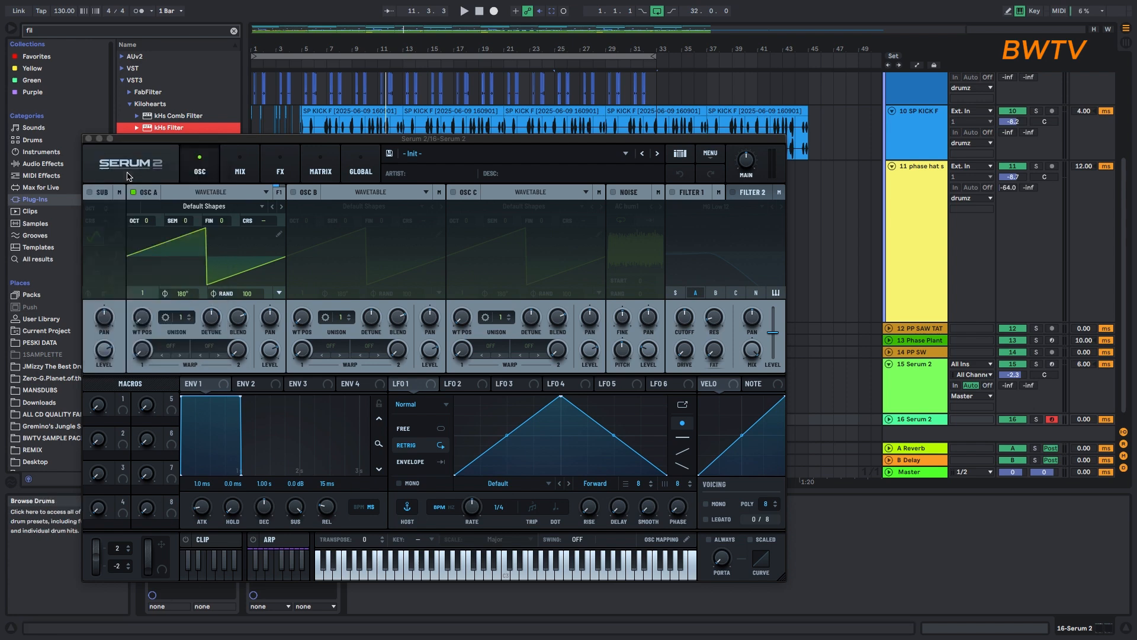
- Give oscillator A 2 unison voices and lower its detune
{"action": "left_click", "coordinate": [190, 317]}
{"action": "left_click_drag", "start_coordinate": [211, 320], "coordinate": [212, 355]}
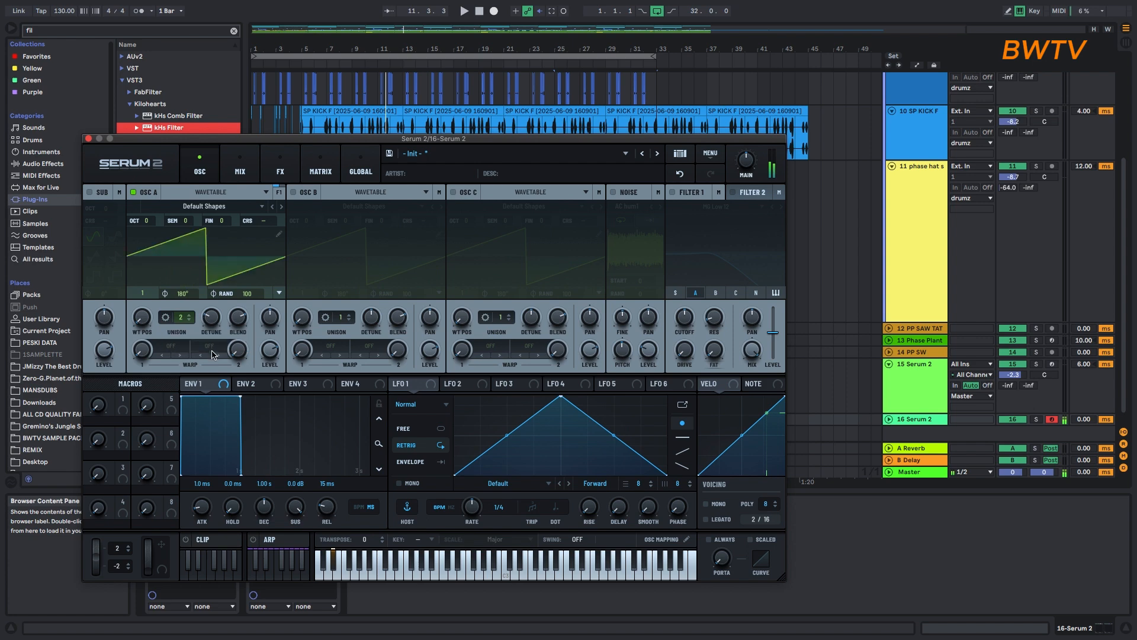
- Switch LFO 1 to Envelope mode with a curved rising shape and enable Mono voicing
{"action": "left_click_drag", "start_coordinate": [558, 396], "coordinate": [699, 350]}
{"action": "left_click", "coordinate": [439, 462]}
{"action": "left_click_drag", "start_coordinate": [562, 436], "coordinate": [561, 402]}
{"action": "left_click", "coordinate": [715, 506]}
- Route LFO 1 to Main Tuning in the modulation matrix with a slight amount and a 1/2 rate
{"action": "left_click", "coordinate": [240, 166]}
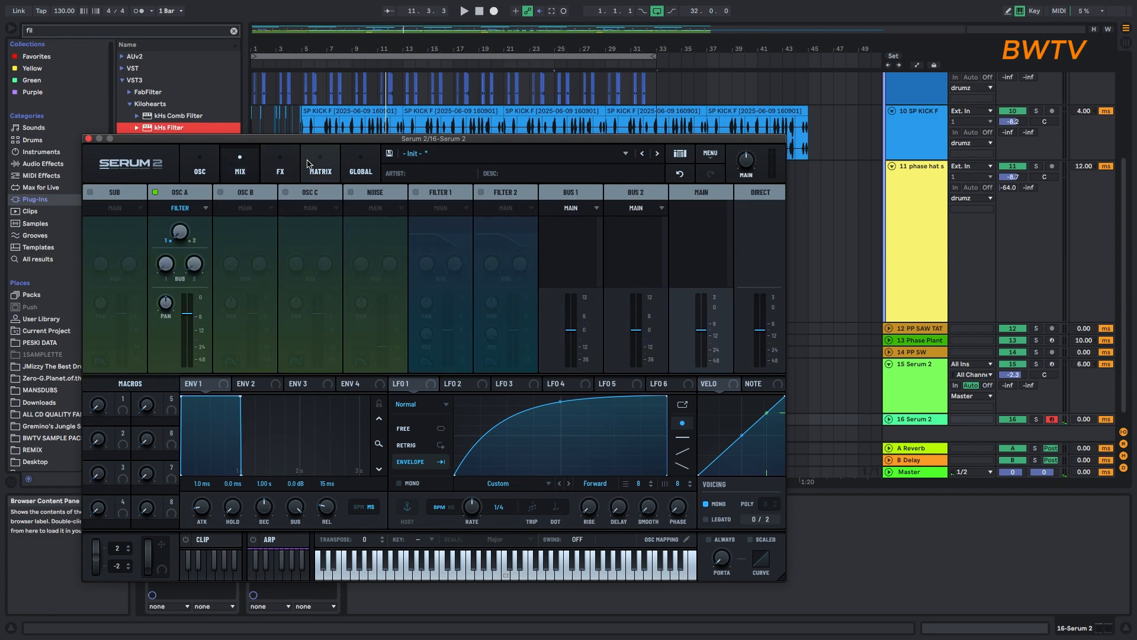
{"action": "left_click", "coordinate": [308, 164]}
{"action": "left_click", "coordinate": [142, 211]}
{"action": "mouse_move", "coordinate": [132, 253]}
{"action": "left_click", "coordinate": [202, 249]}
{"action": "left_click", "coordinate": [409, 212]}
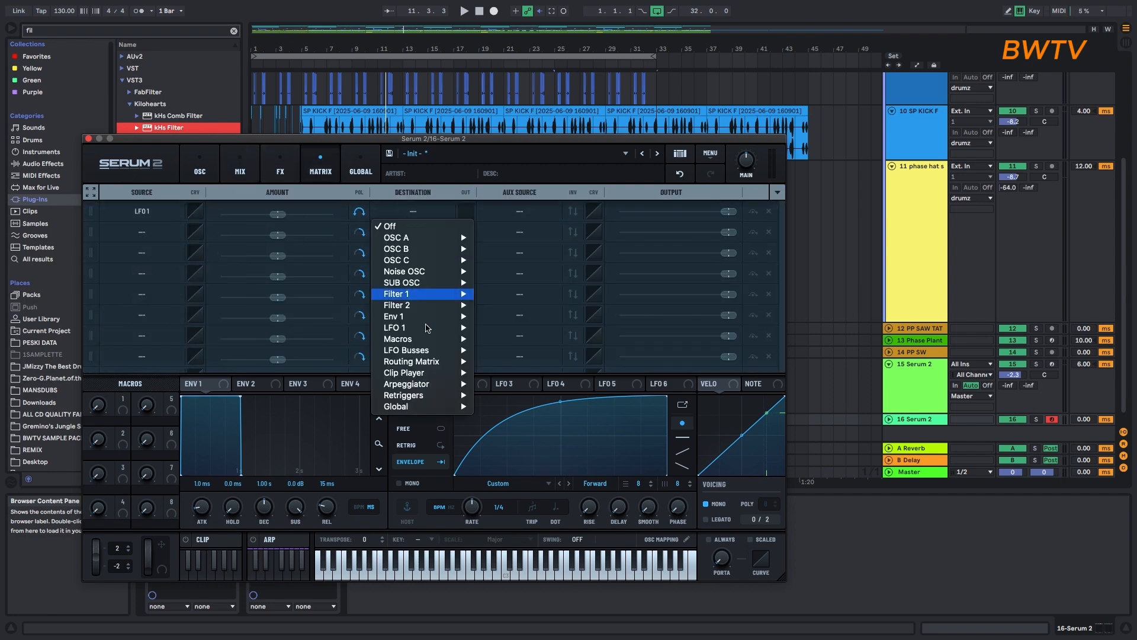
{"action": "left_click", "coordinate": [323, 245]}
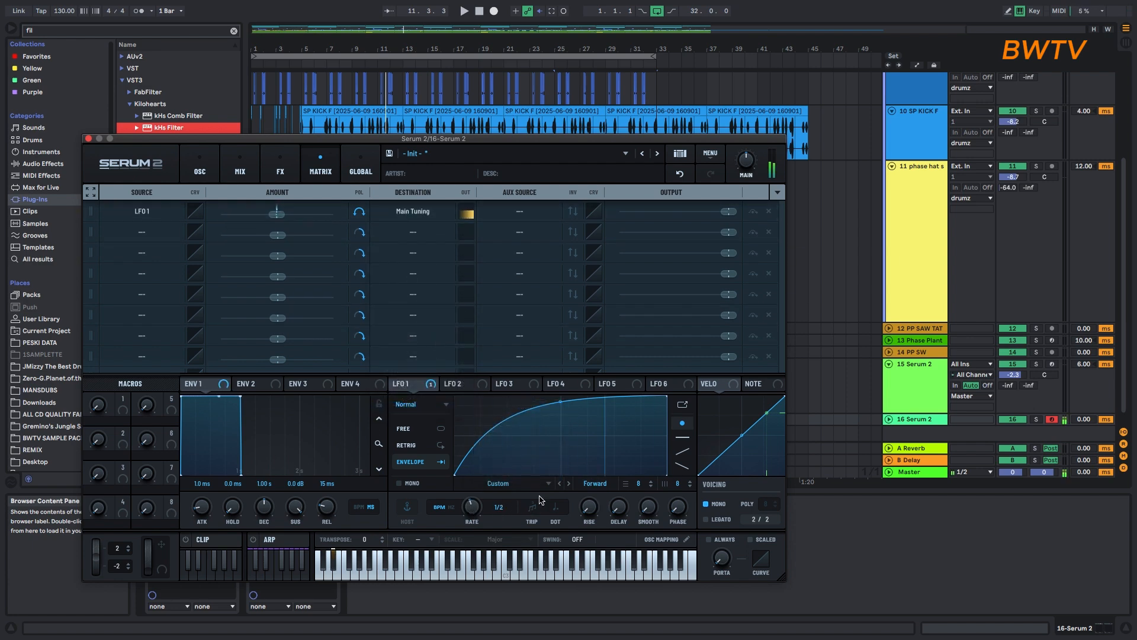
- Set Env 1 to a 299 ms attack, 1.03 s decay, -4.4 dB sustain and 3.30 s release
{"action": "left_click_drag", "start_coordinate": [200, 485], "coordinate": [197, 472]}
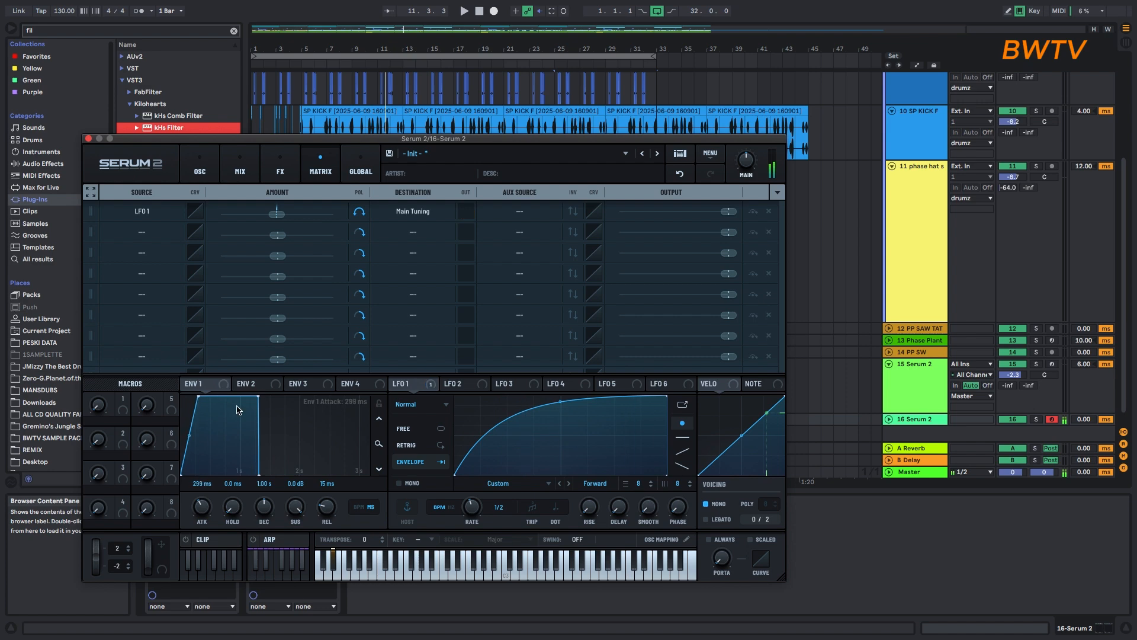
{"action": "left_click_drag", "start_coordinate": [258, 397], "coordinate": [259, 414]}
{"action": "left_click_drag", "start_coordinate": [328, 507], "coordinate": [330, 447]}
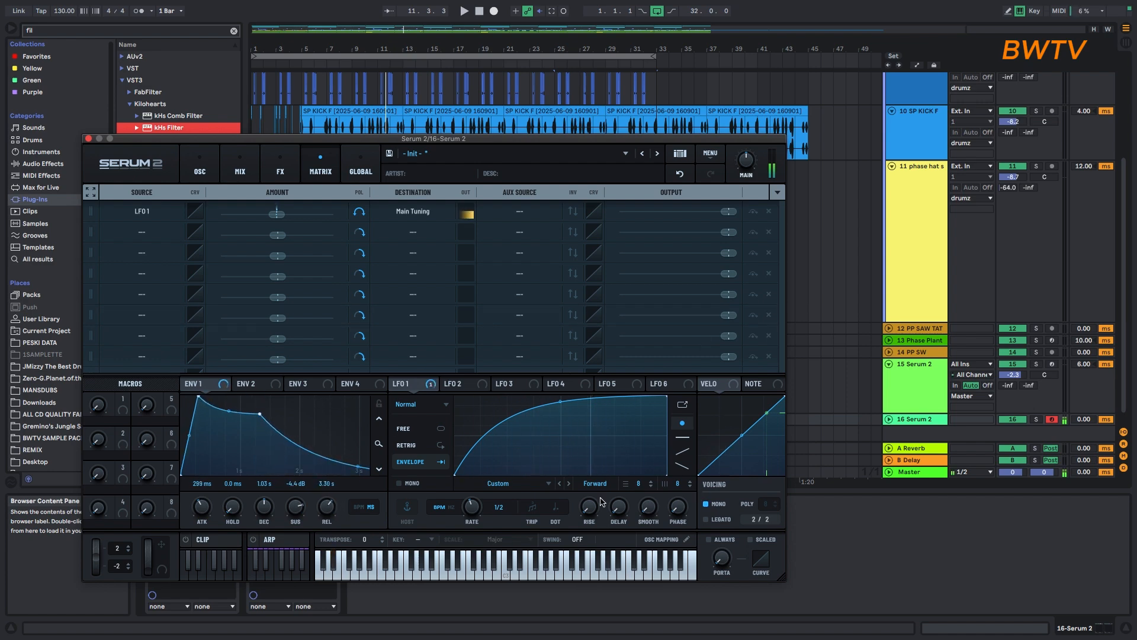
- Set LFO 2's rate to 1/2 and enable filter 1 with the BP 12 type
{"action": "left_click", "coordinate": [462, 383]}
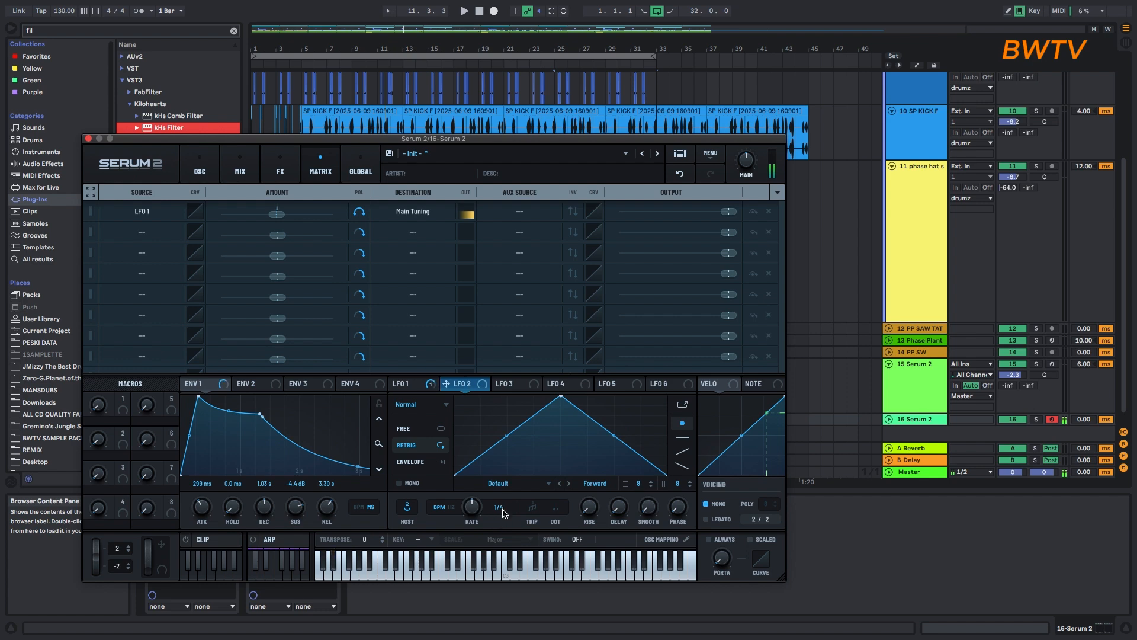
{"action": "left_click", "coordinate": [200, 167]}
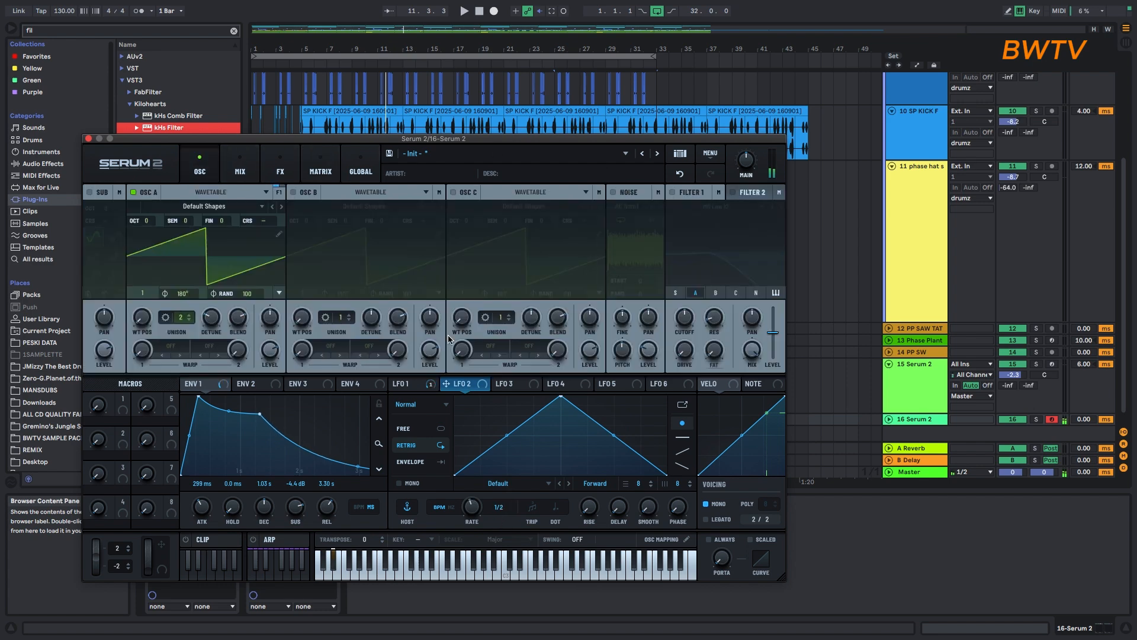
{"action": "left_click", "coordinate": [673, 193]}
{"action": "left_click", "coordinate": [692, 207]}
{"action": "left_click", "coordinate": [694, 207]}
{"action": "left_click", "coordinate": [695, 208]}
{"action": "mouse_move", "coordinate": [700, 231]}
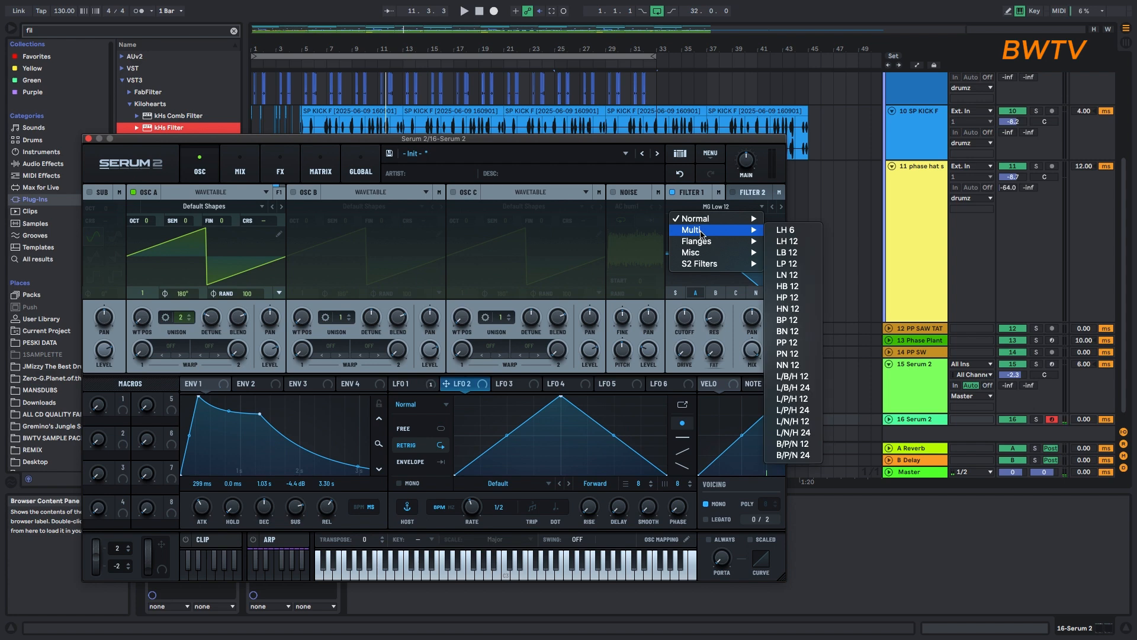
{"action": "left_click", "coordinate": [787, 320]}
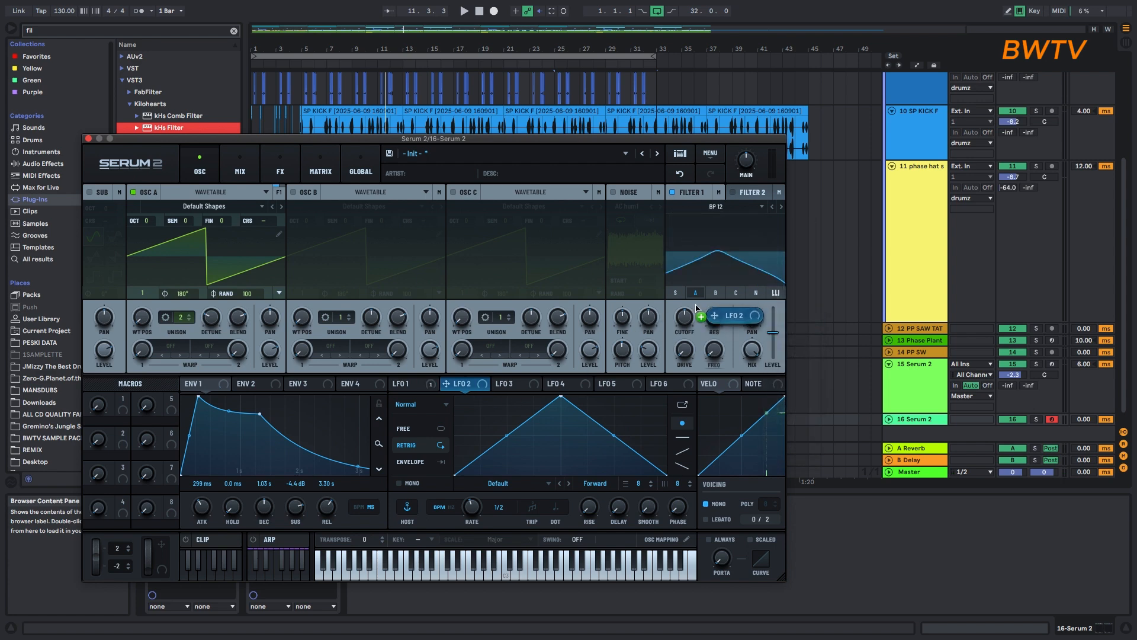
- Assign LFO 2 to filter 1's cutoff and drive and raise the filter resonance to about 27%
{"action": "left_click_drag", "start_coordinate": [695, 307], "coordinate": [686, 315]}
{"action": "left_click_drag", "start_coordinate": [481, 388], "coordinate": [684, 352]}
{"action": "left_click_drag", "start_coordinate": [716, 318], "coordinate": [721, 294]}
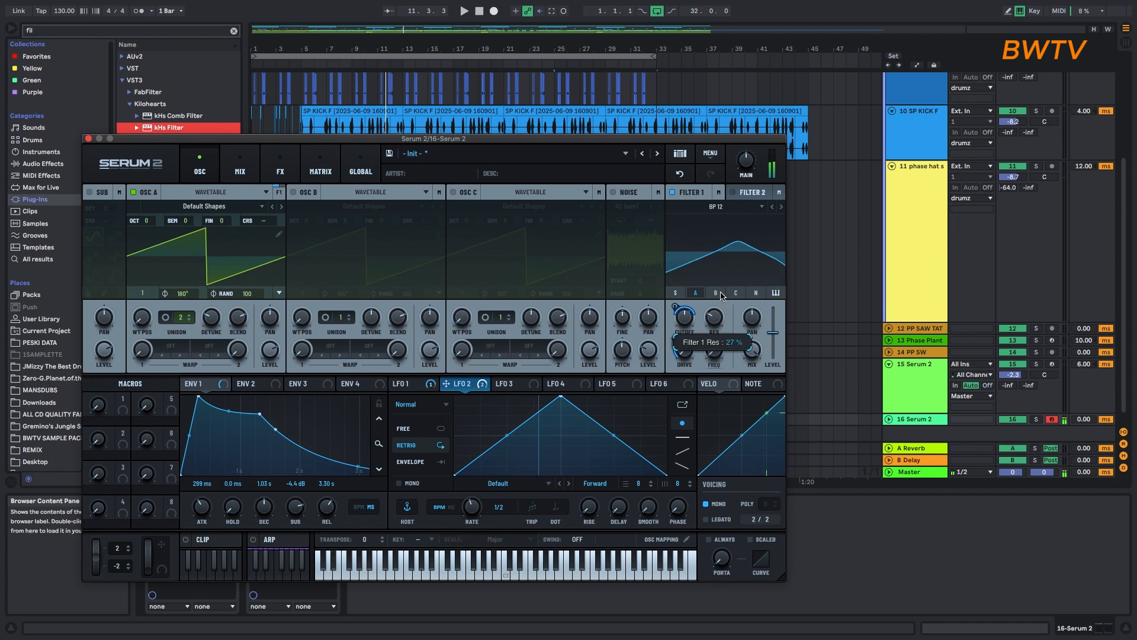
{"action": "left_click_drag", "start_coordinate": [716, 350], "coordinate": [728, 280]}
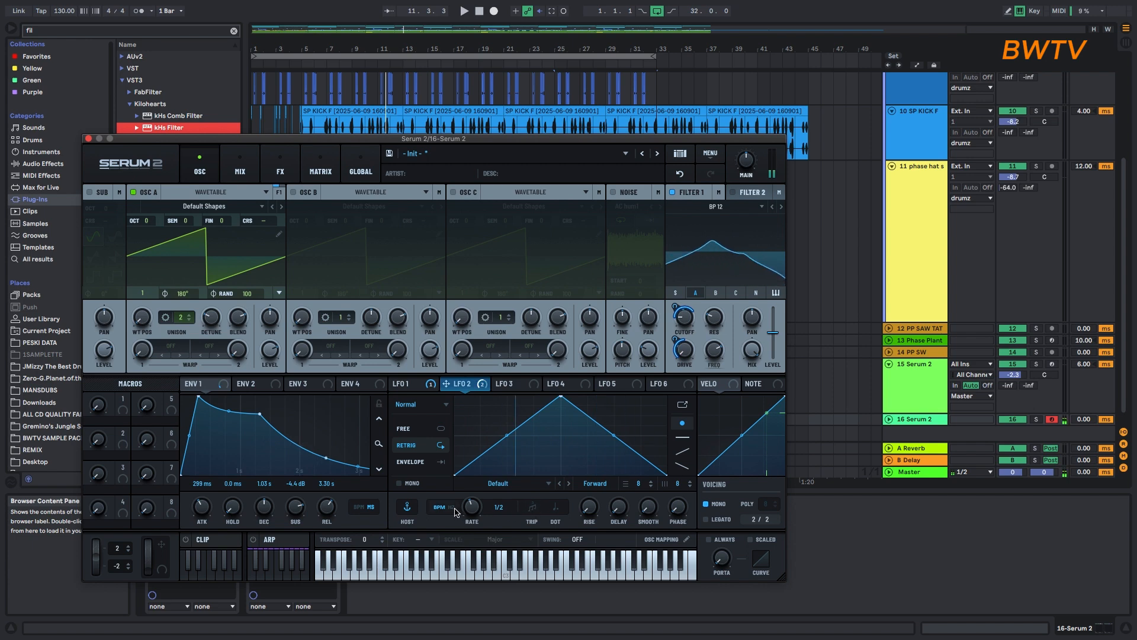
- Turn LFO 2 into an Envelope-mode rising ramp and fine-tune filter 1's resonance, cutoff and drive modulation
{"action": "left_click", "coordinate": [414, 462]}
{"action": "left_click_drag", "start_coordinate": [560, 400], "coordinate": [616, 377]}
{"action": "left_click_drag", "start_coordinate": [717, 323], "coordinate": [714, 332]}
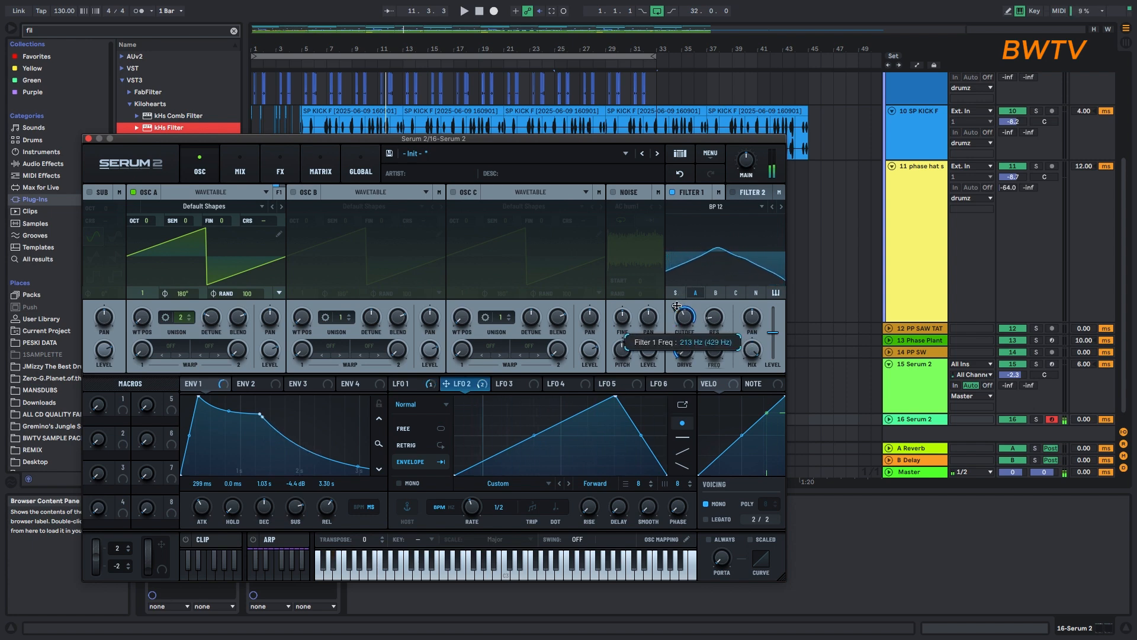
{"action": "mouse_move", "coordinate": [678, 307]}
{"action": "left_mouse_down"}
{"action": "mouse_move", "coordinate": [670, 333]}
{"action": "mouse_move", "coordinate": [684, 312]}
{"action": "left_mouse_up"}
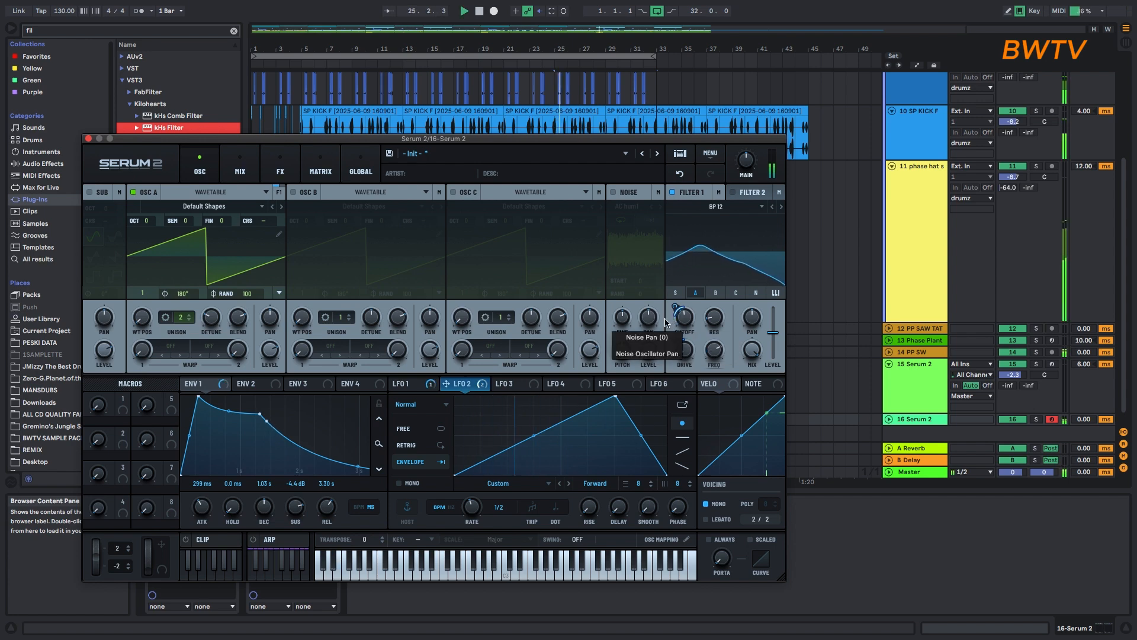
{"action": "left_click_drag", "start_coordinate": [682, 321], "coordinate": [681, 293]}
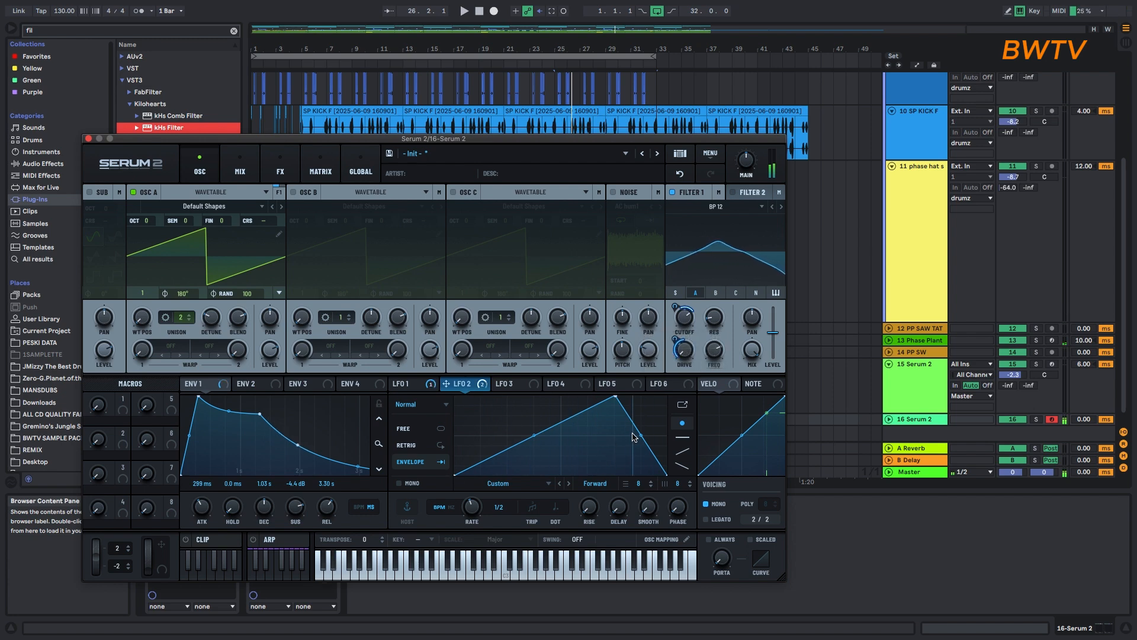
{"action": "left_click_drag", "start_coordinate": [616, 396], "coordinate": [667, 396]}
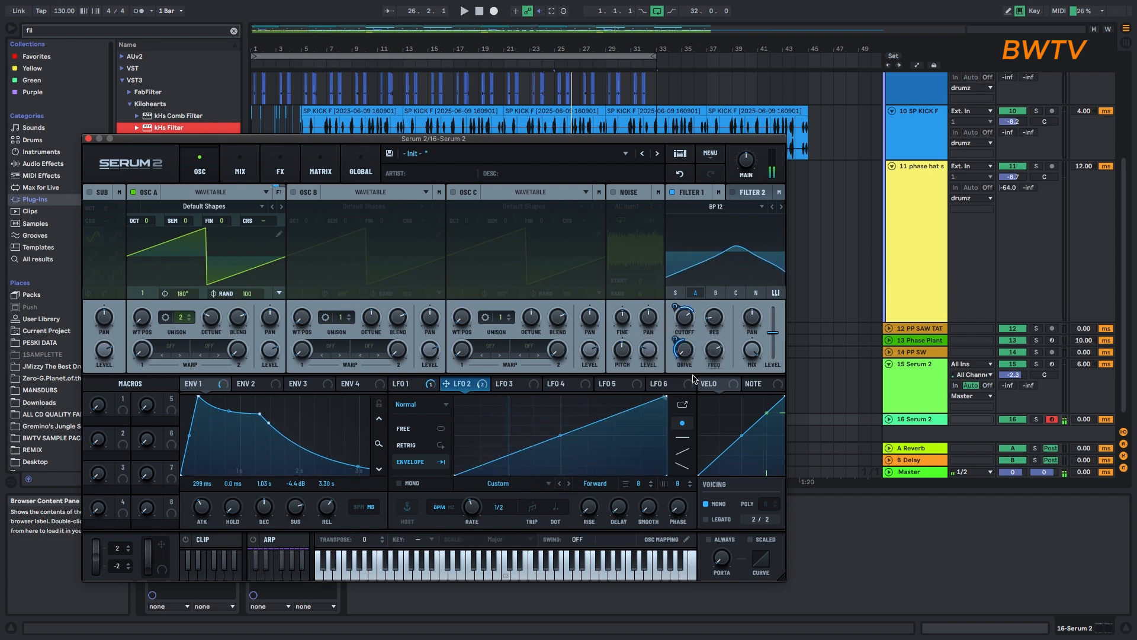
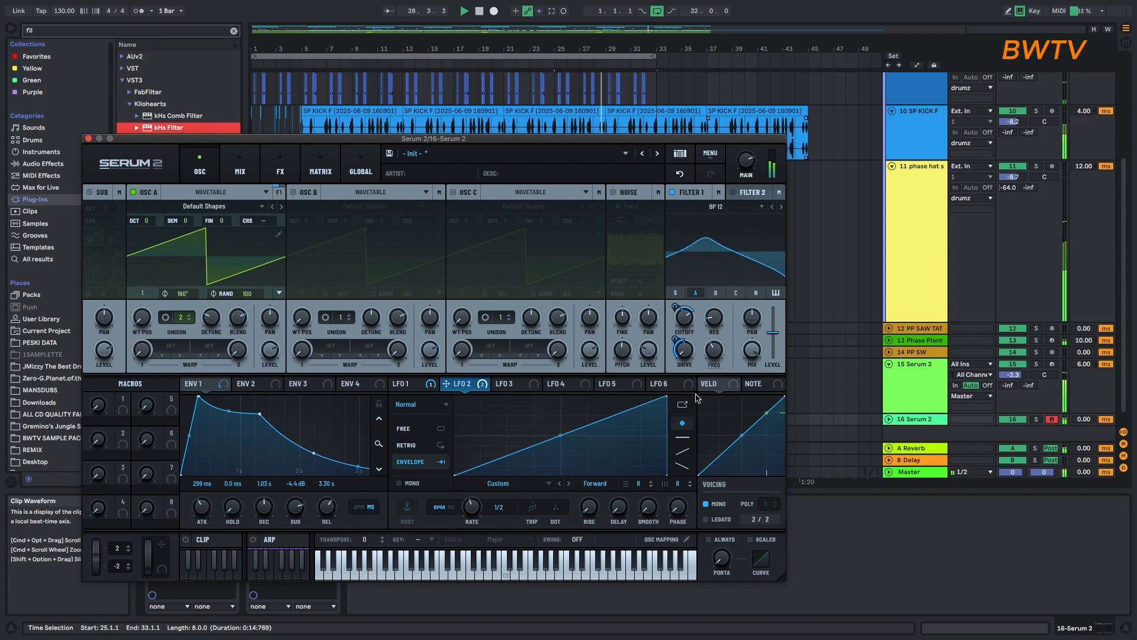
{"action": "left_click_drag", "start_coordinate": [678, 339], "coordinate": [685, 350]}
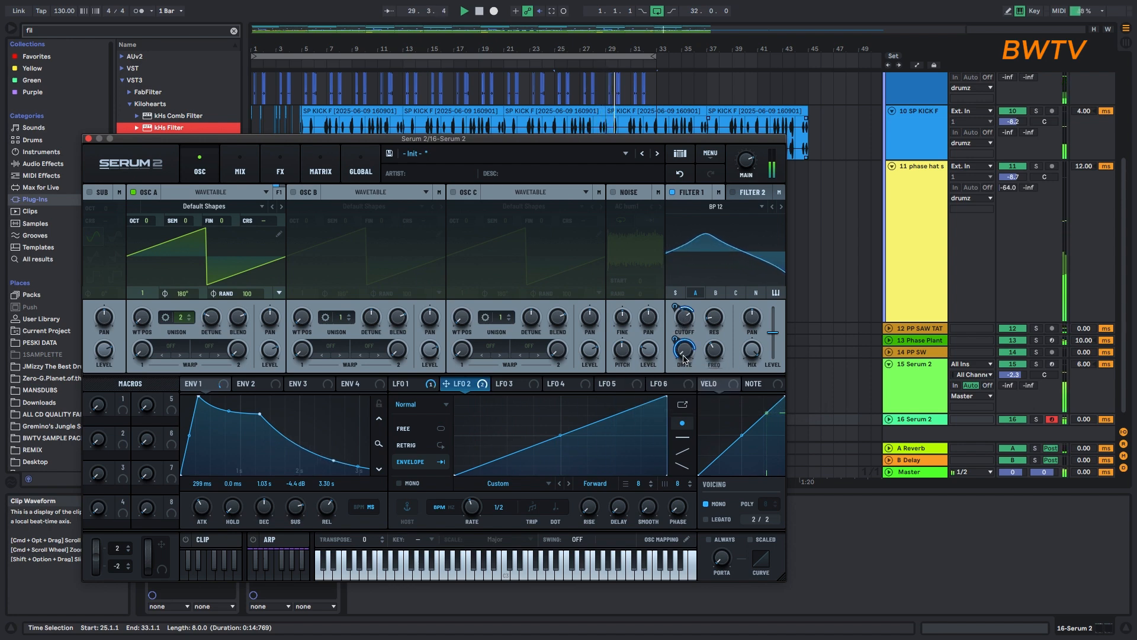
- Record a part on the new Serum 2 track, setting oscillator A's random phase to 0 and enabling the Sub oscillator
{"action": "left_click", "coordinate": [495, 12]}
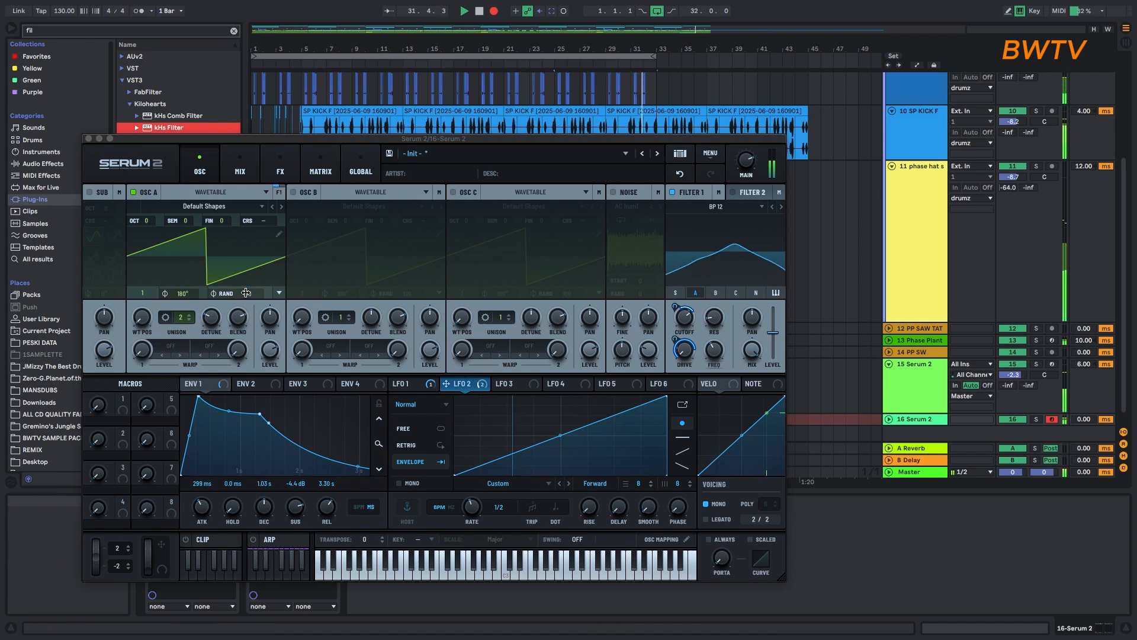
{"action": "left_click", "coordinate": [122, 179]}
{"action": "left_click", "coordinate": [89, 192]}
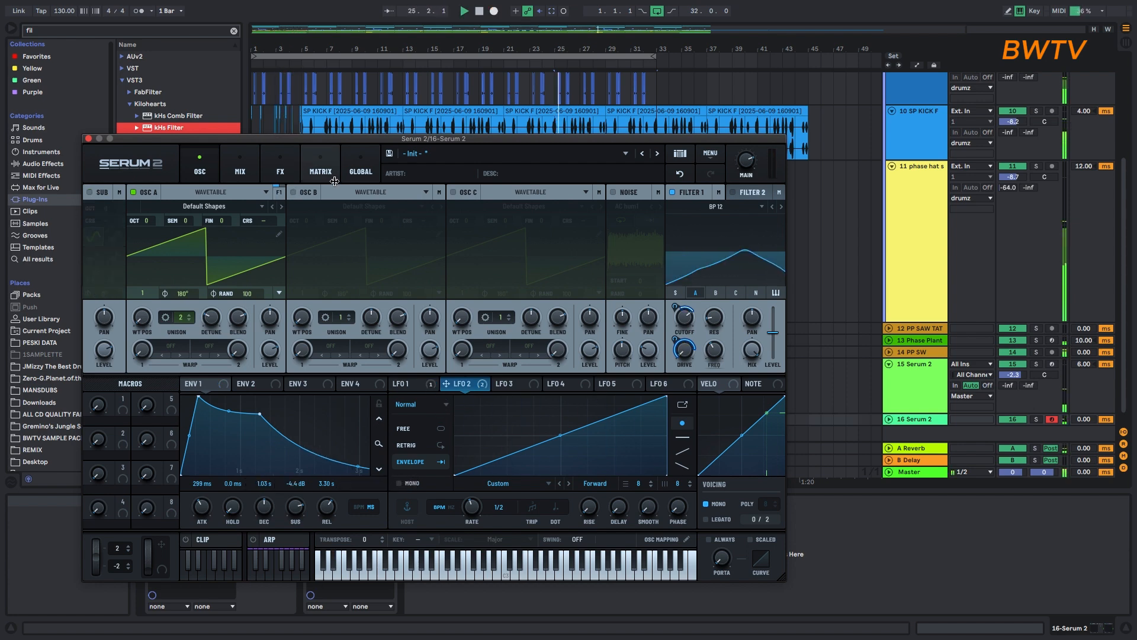
{"action": "left_click", "coordinate": [88, 140]}
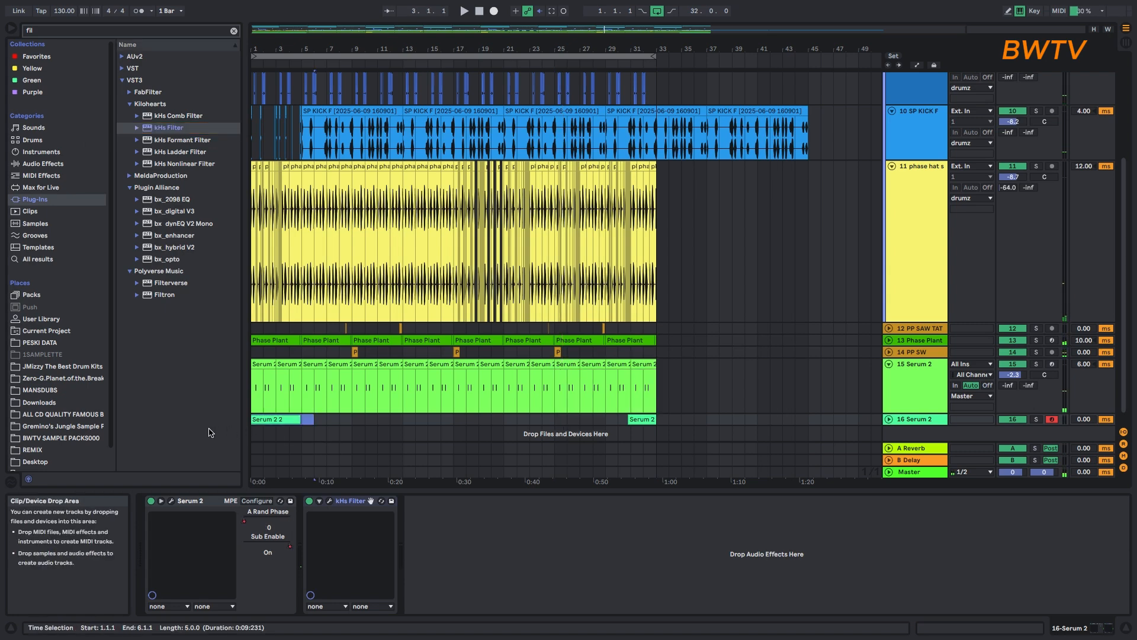
- Reopen Serum 2 on track 16 and add a Distortion effect with its filter set to Post
{"action": "left_click", "coordinate": [916, 420]}
{"action": "left_click", "coordinate": [173, 501]}
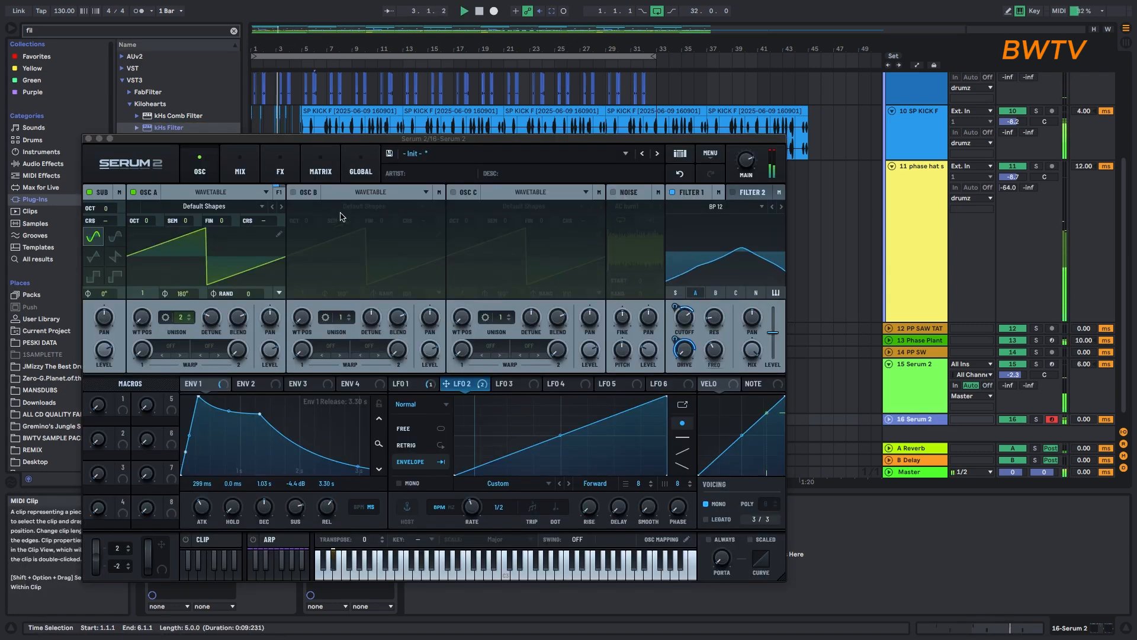
{"action": "left_click", "coordinate": [290, 162]}
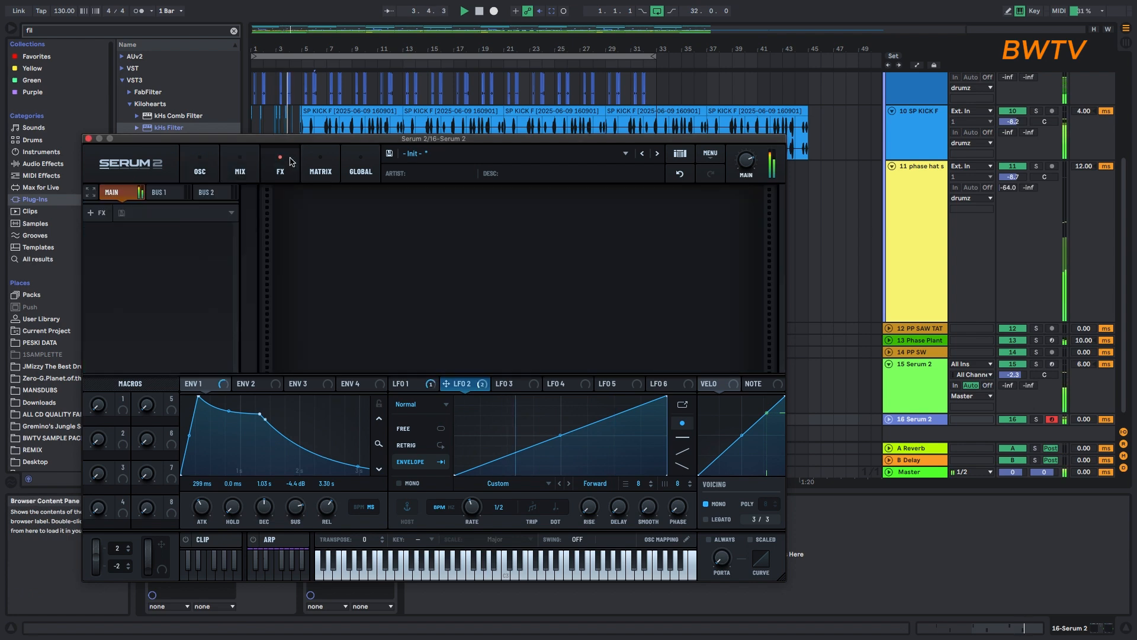
{"action": "left_click", "coordinate": [104, 221]}
{"action": "left_click", "coordinate": [110, 278]}
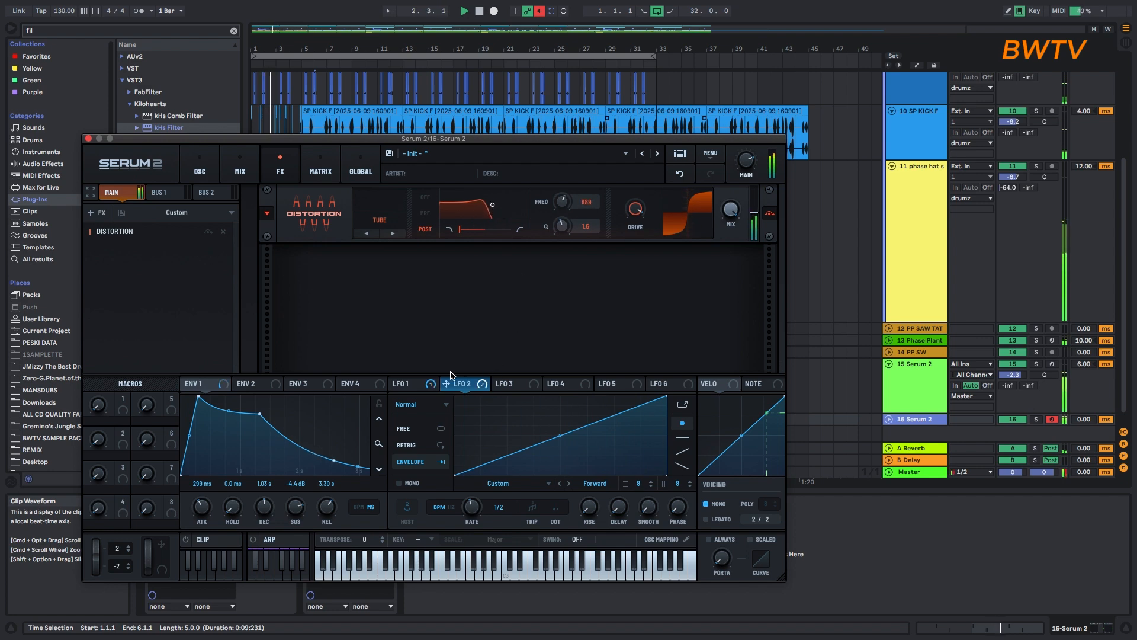
- Modulate the distortion filter's frequency with LFO 2, set it to about 285 with a Q of 0.6, and close the plug-in window
{"action": "left_click_drag", "start_coordinate": [468, 384], "coordinate": [556, 247]}
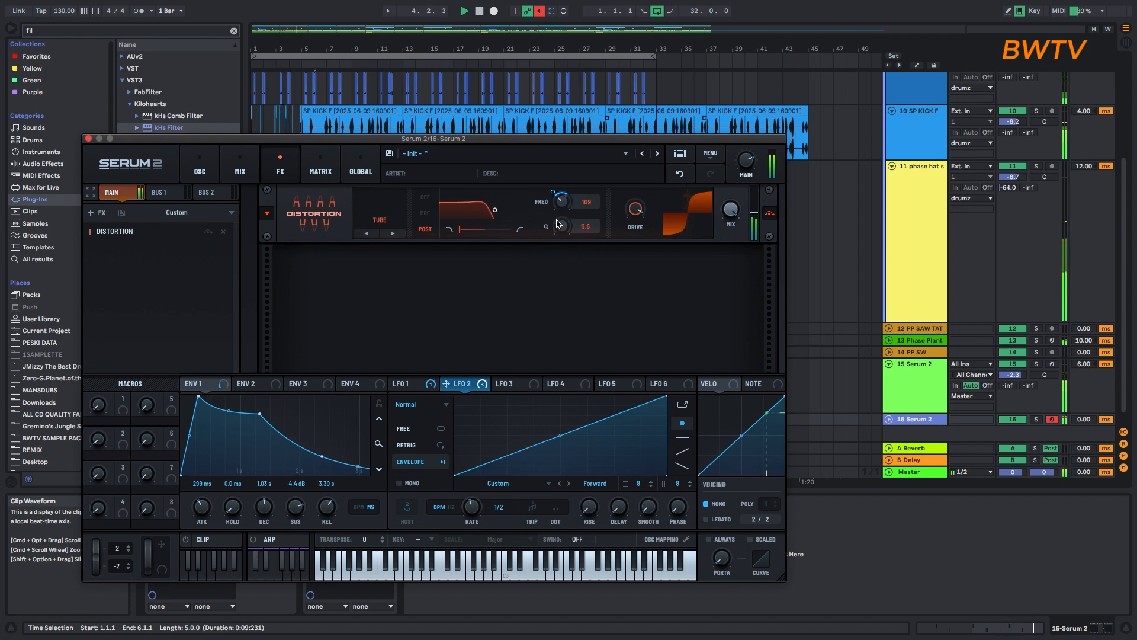
{"action": "left_click_drag", "start_coordinate": [565, 209], "coordinate": [562, 191]}
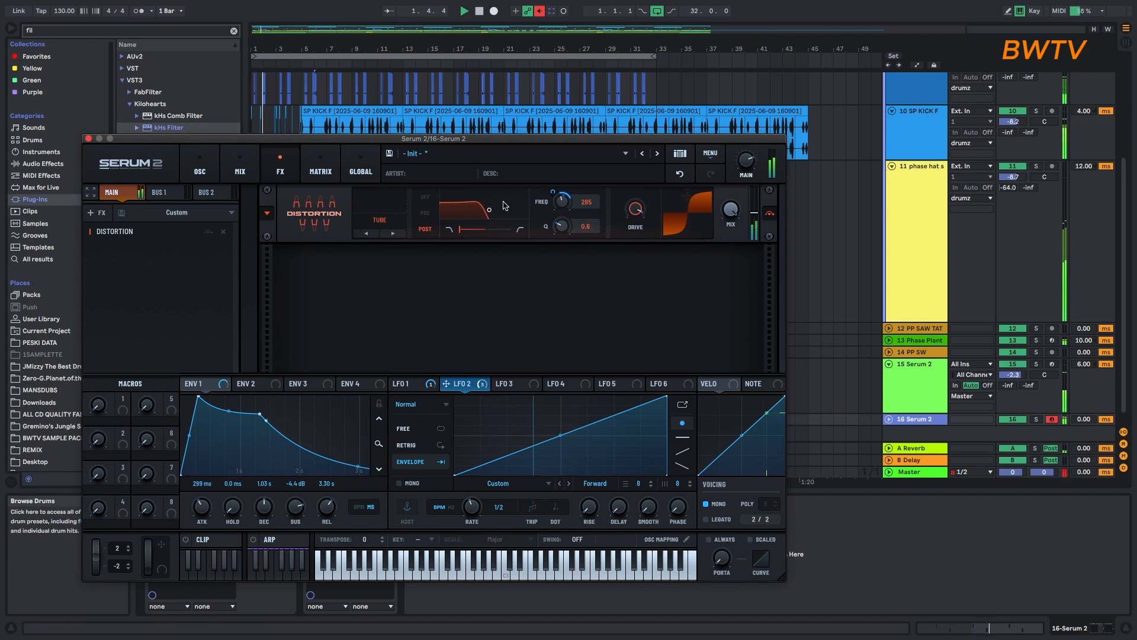
{"action": "left_click", "coordinate": [89, 138]}
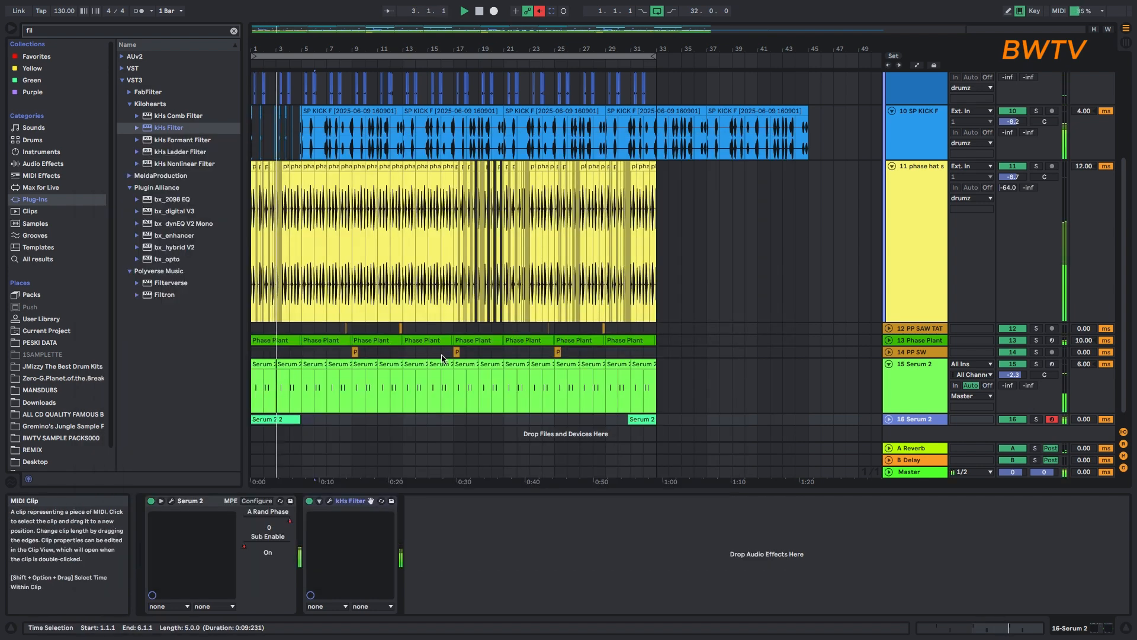
- Duplicate the opening four-bar clip on track 16 back to back up to bar 41 and unfold the track
{"action": "key", "text": "super+d"}
{"action": "key", "text": "super+d"}
{"action": "key", "text": "super+d"}
{"action": "key", "text": "super+d"}
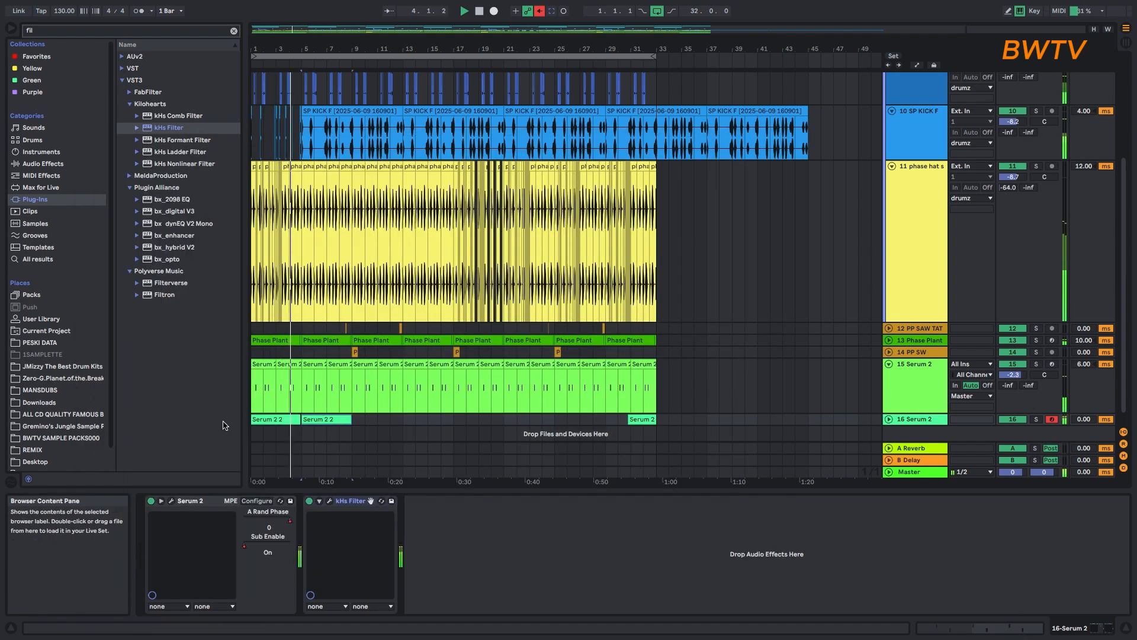
{"action": "key", "text": "super+d"}
{"action": "key", "text": "super+d"}
{"action": "key", "text": "super+d"}
{"action": "key", "text": "super+d"}
{"action": "key", "text": "super+d"}
{"action": "left_click", "coordinate": [889, 419]}
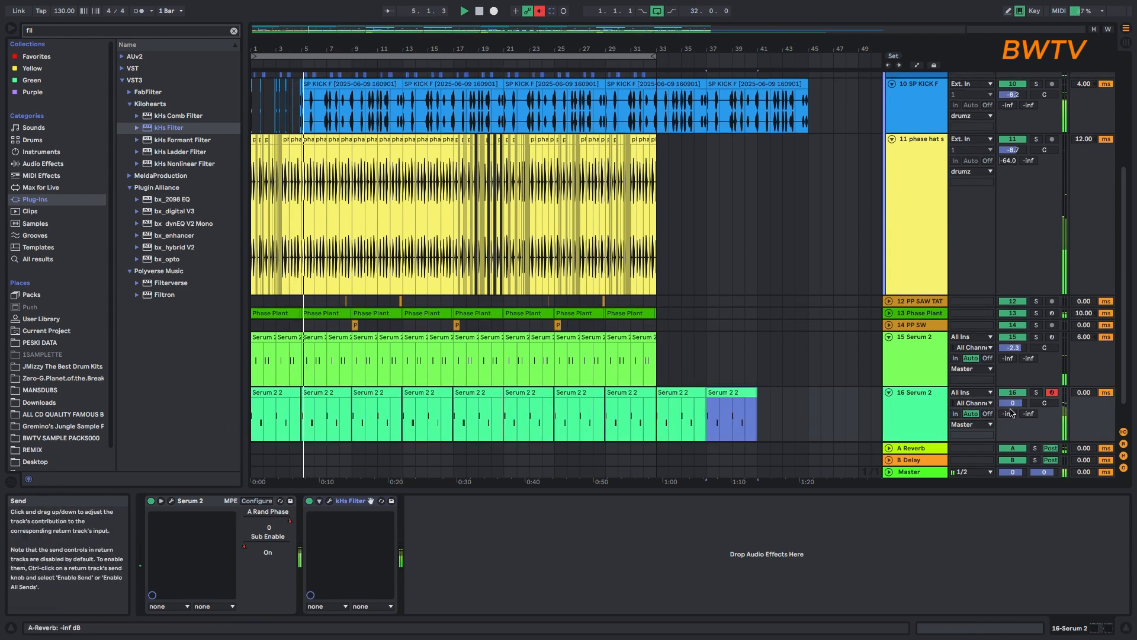
- Lower track 16's volume to -1.8 dB, reopen its Serum 2 and move oscillator A's wavetable position to 4
{"action": "left_click_drag", "start_coordinate": [1013, 403], "coordinate": [1014, 408]}
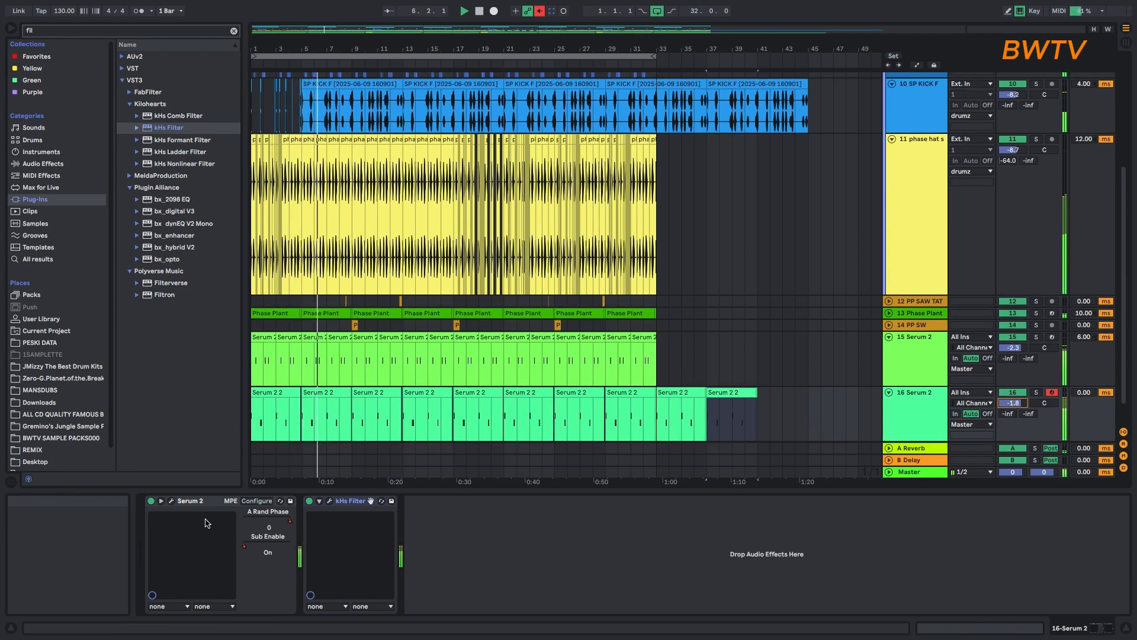
{"action": "left_click", "coordinate": [172, 502]}
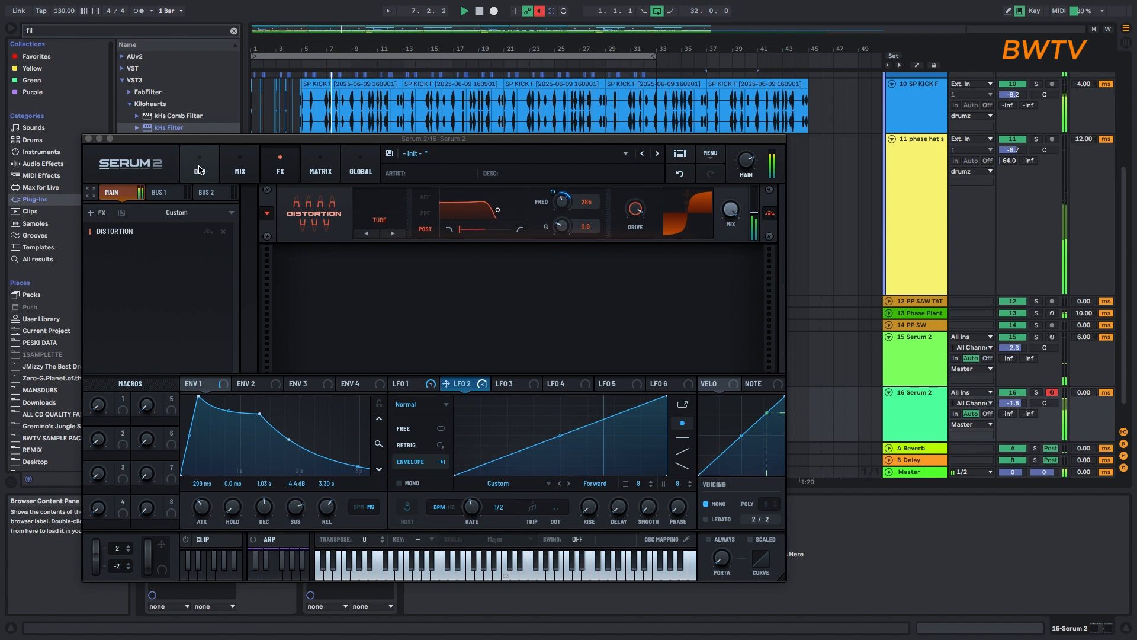
{"action": "left_click_drag", "start_coordinate": [141, 317], "coordinate": [160, 271]}
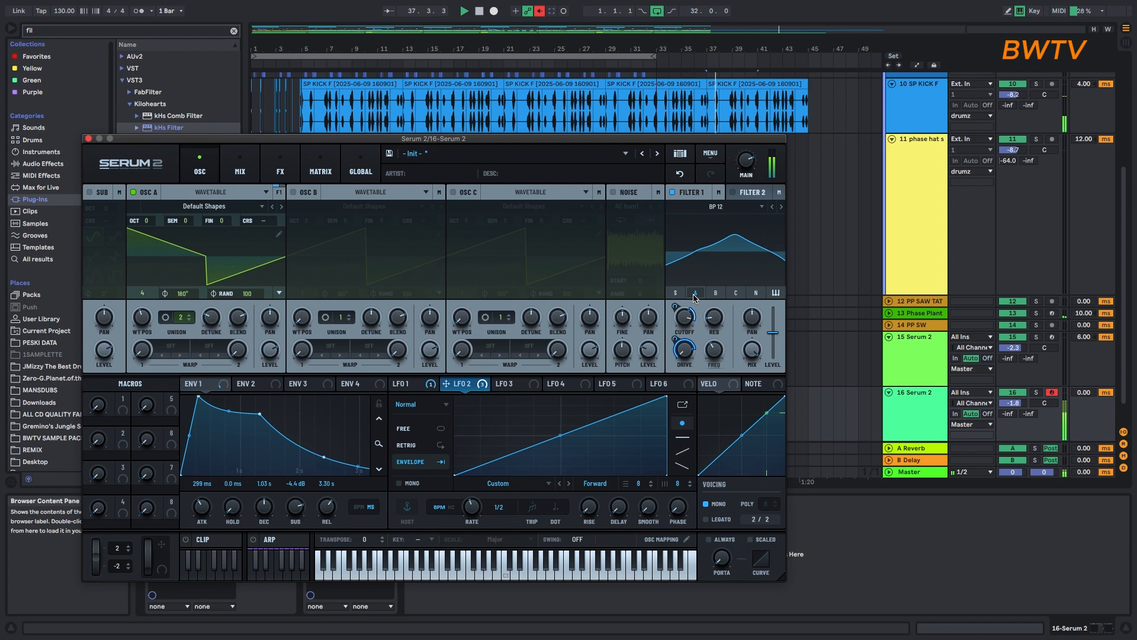
- Restart playback and set Filter 1's cutoff to about 2209 Hz and oscillator A's wavetable position to 5
{"action": "double_click", "coordinate": [480, 11]}
{"action": "key", "text": "space"}
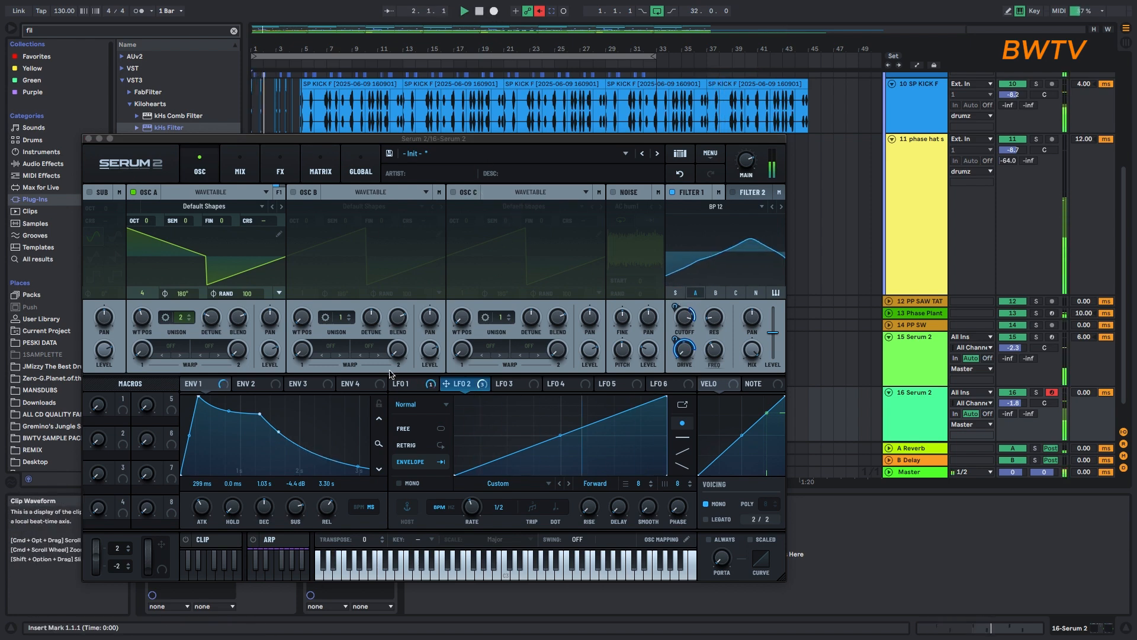
{"action": "left_click_drag", "start_coordinate": [681, 319], "coordinate": [676, 337]}
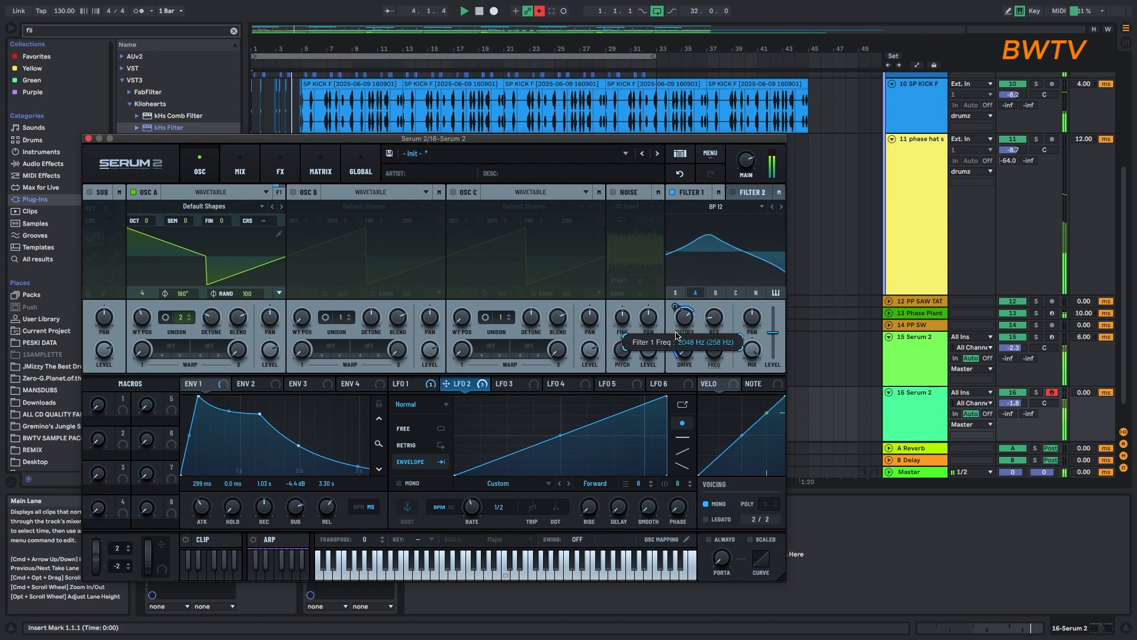
{"action": "left_click_drag", "start_coordinate": [681, 319], "coordinate": [679, 332]}
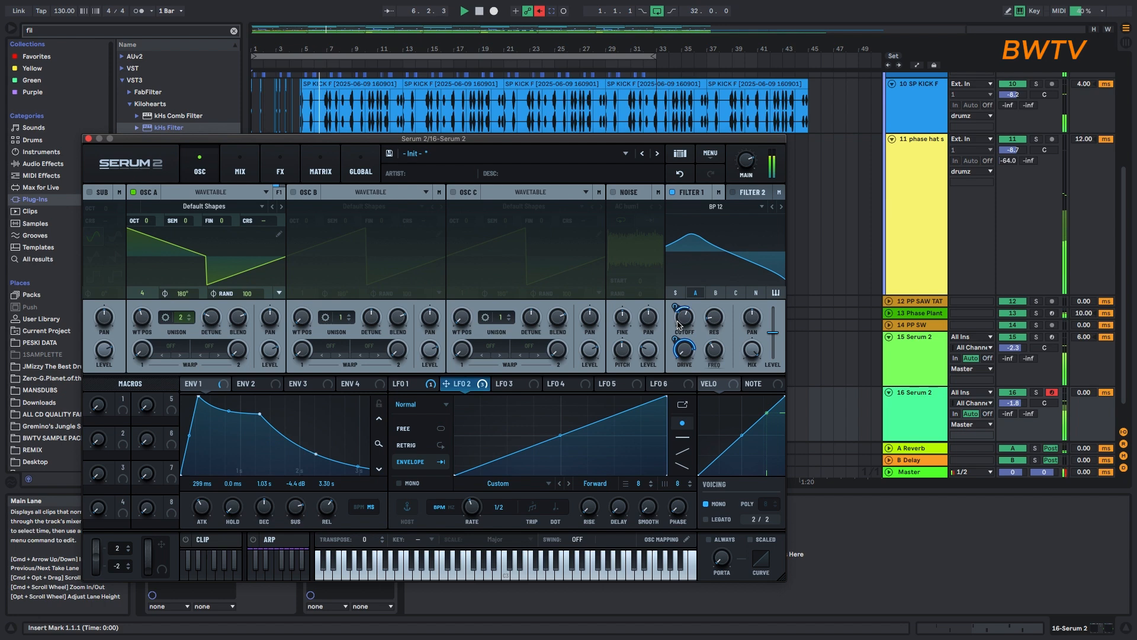
{"action": "mouse_move", "coordinate": [142, 316]}
{"action": "left_mouse_down"}
{"action": "mouse_move", "coordinate": [142, 389]}
{"action": "mouse_move", "coordinate": [142, 323]}
{"action": "left_mouse_up"}
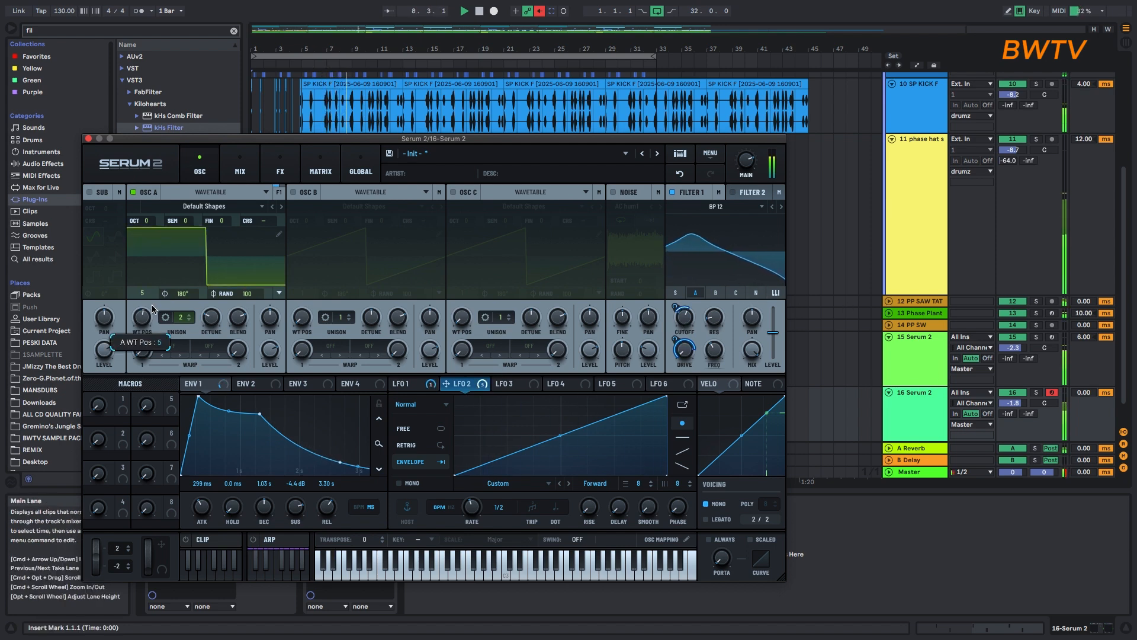
{"action": "mouse_move", "coordinate": [680, 311]}
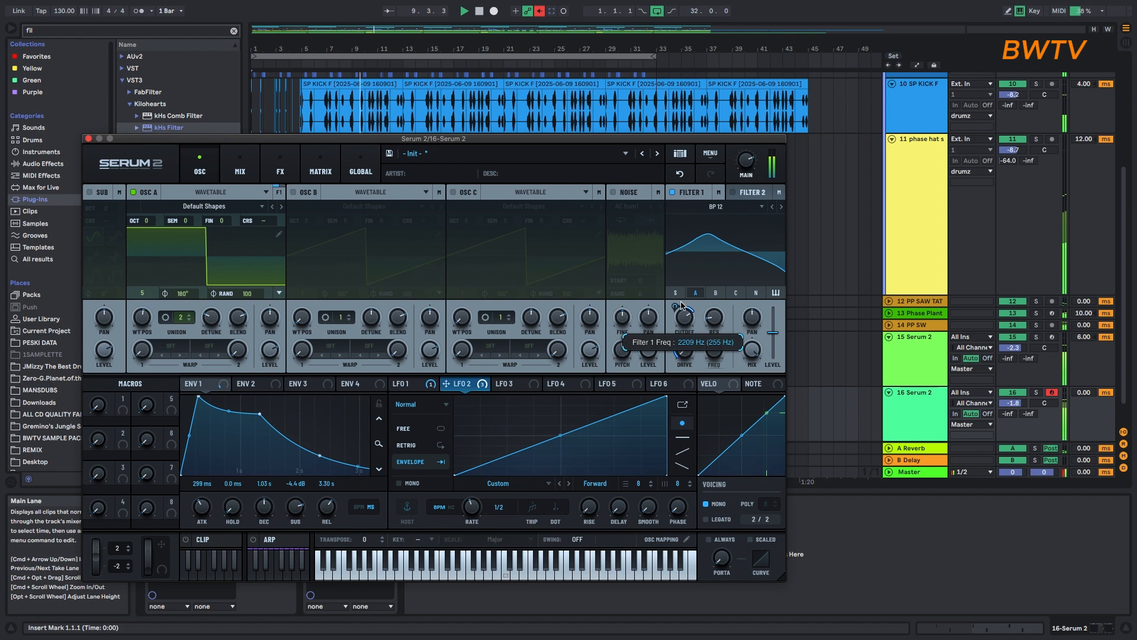
- Fine-tune the LFO 1 to Main Tuning amount and slightly lower the midpoint of LFO 1's curve, closing Serum 2
{"action": "left_click", "coordinate": [401, 384]}
{"action": "left_click", "coordinate": [264, 171]}
{"action": "left_click", "coordinate": [320, 171]}
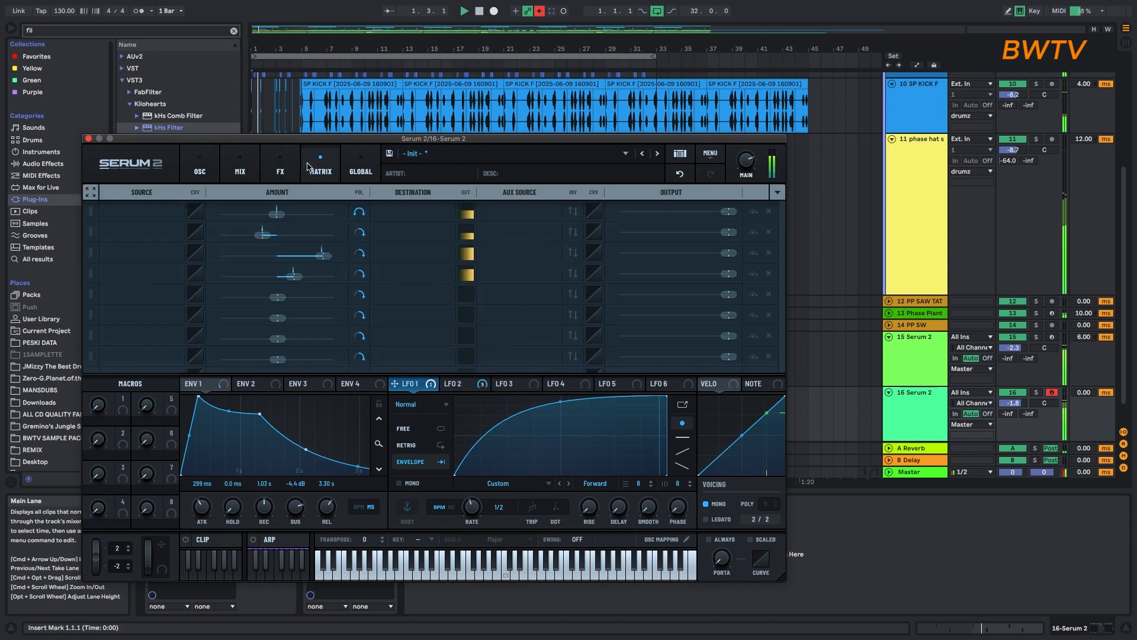
{"action": "mouse_move", "coordinate": [274, 215]}
{"action": "key", "text": "space"}
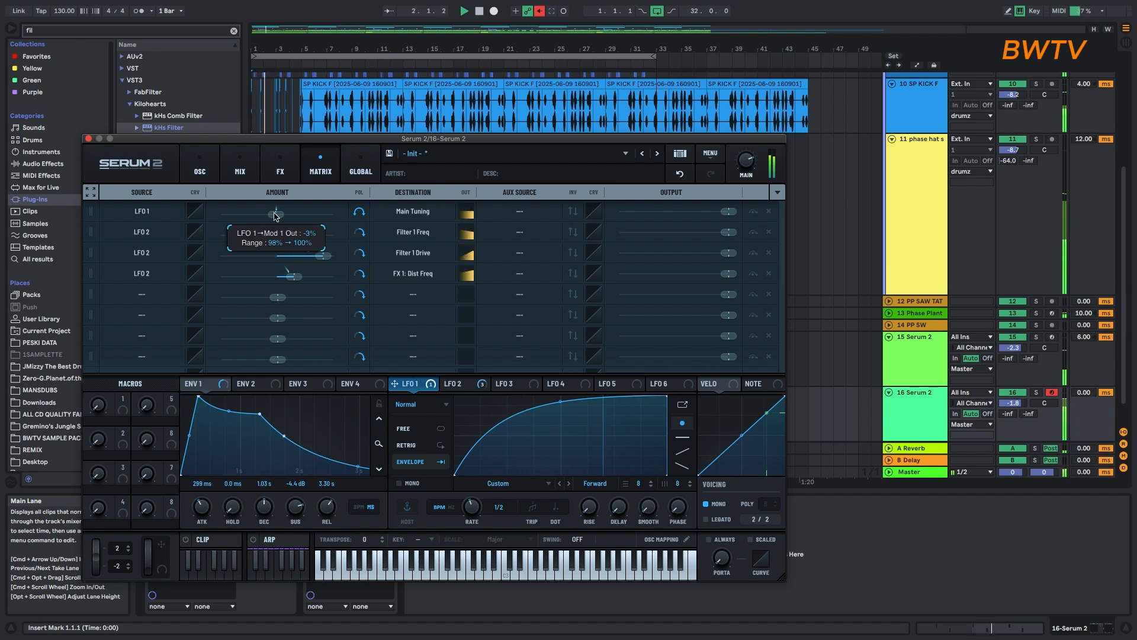
{"action": "left_click_drag", "start_coordinate": [273, 219], "coordinate": [274, 215]}
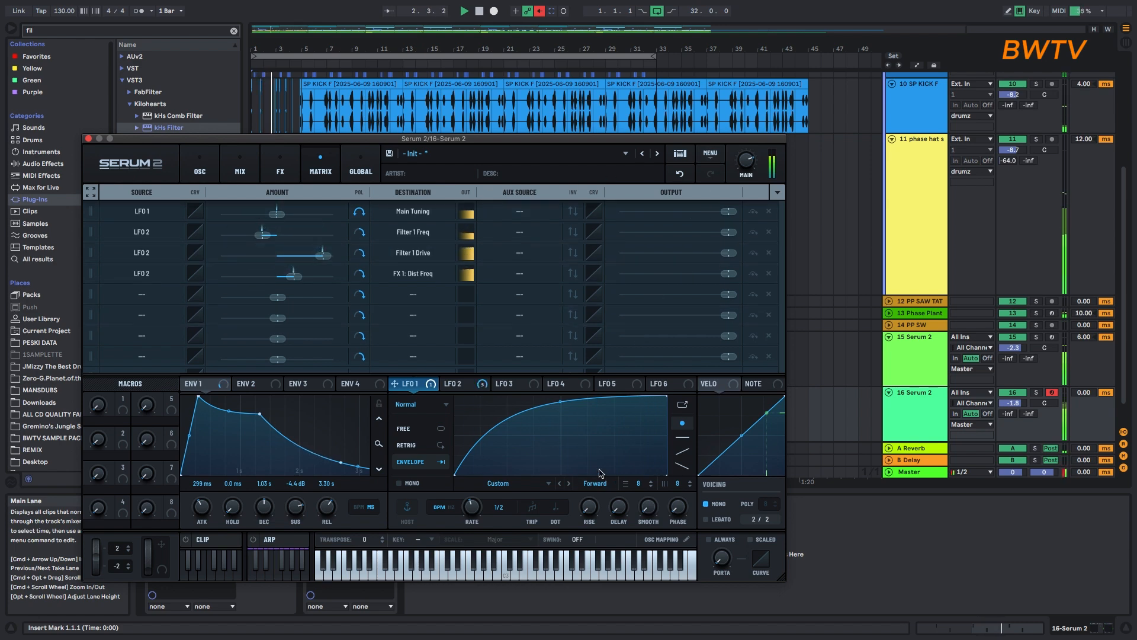
{"action": "left_click_drag", "start_coordinate": [559, 404], "coordinate": [560, 407]}
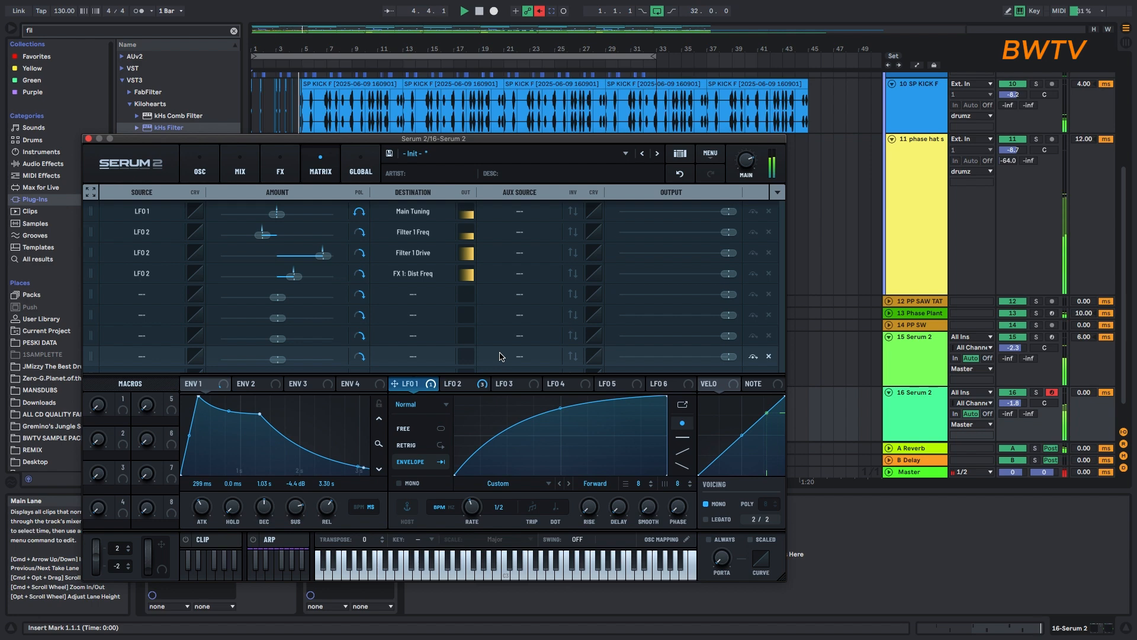
{"action": "left_click", "coordinate": [88, 138]}
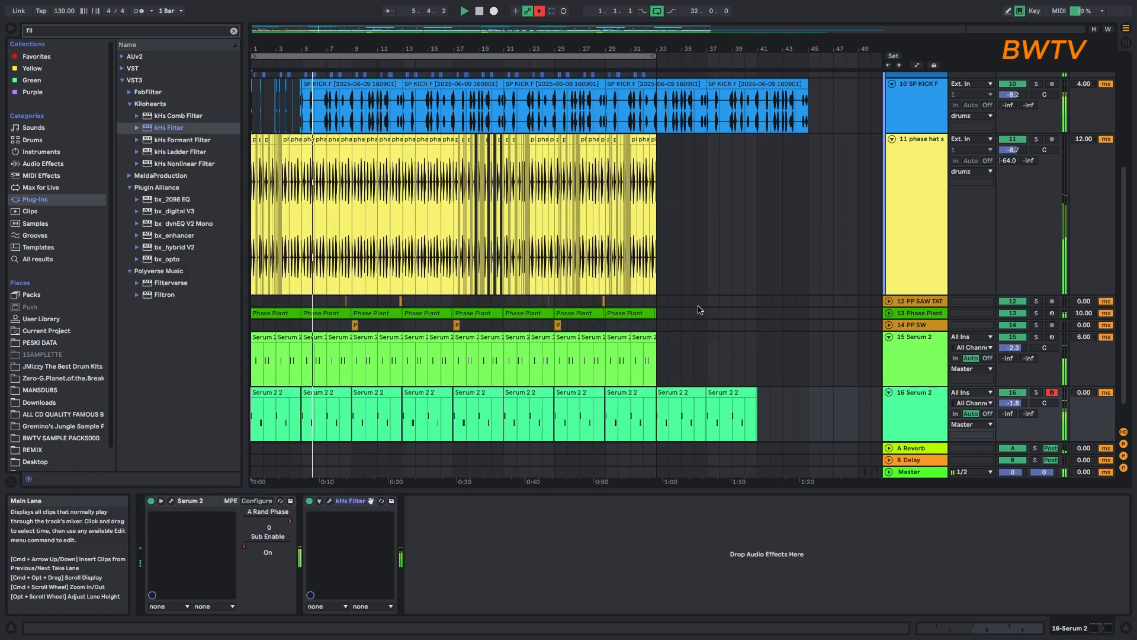
- Set the kHs Filter on track 16 to Band pass with a cutoff of about 315 Hz
{"action": "left_click", "coordinate": [329, 501]}
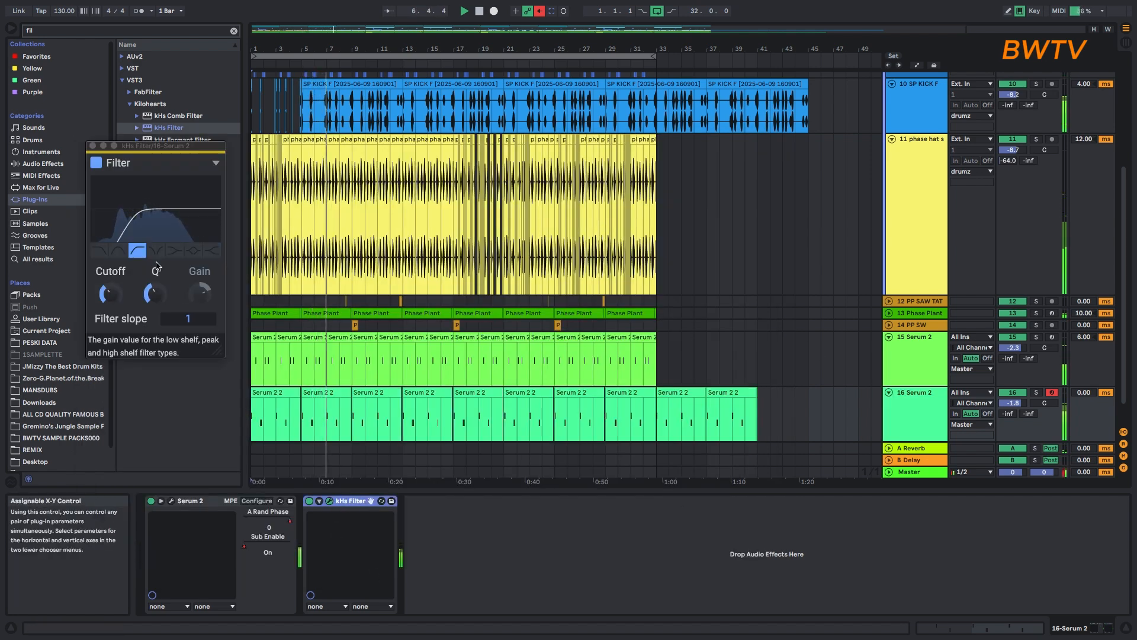
{"action": "left_click_drag", "start_coordinate": [110, 294], "coordinate": [110, 286]}
{"action": "left_click", "coordinate": [118, 250]}
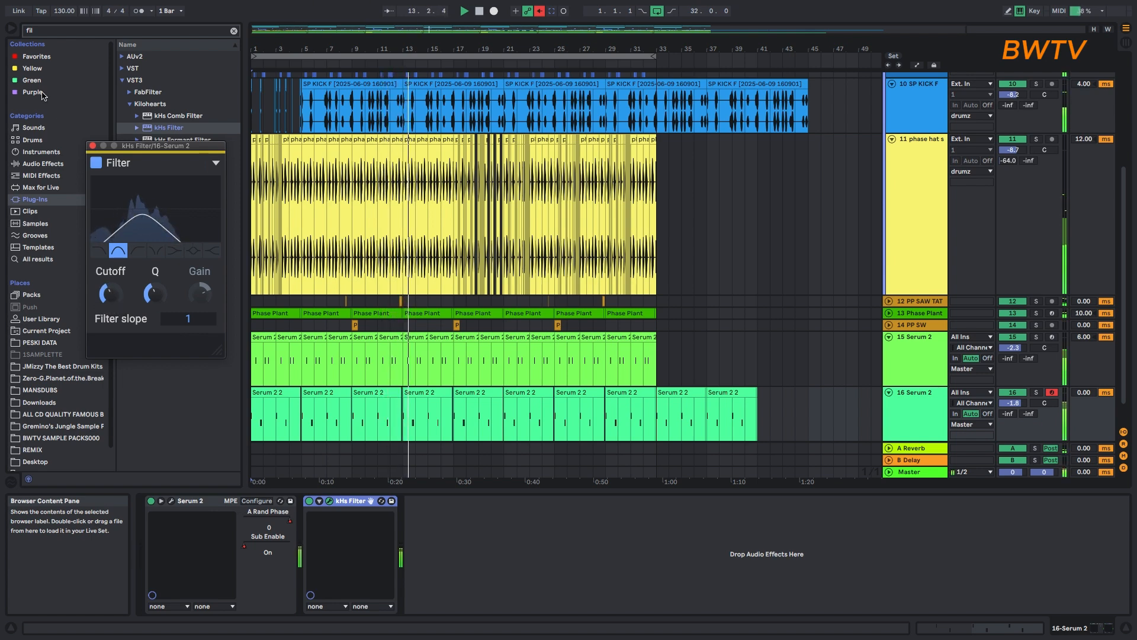
- Add the Wider plug-in after kHs Filter on track 16, raise its width and close both plug-in windows
{"action": "key", "text": "super+f"}
{"action": "type", "text": "wider"}
{"action": "double_click", "coordinate": [164, 91]}
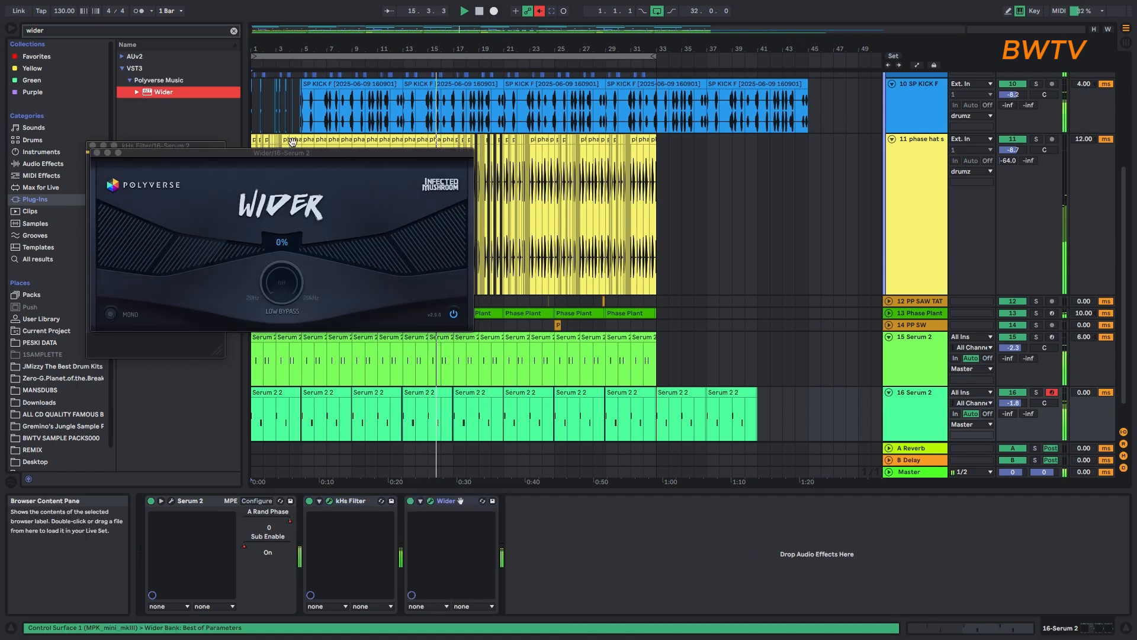
{"action": "left_click_drag", "start_coordinate": [283, 244], "coordinate": [299, 155]}
{"action": "left_click", "coordinate": [97, 153]}
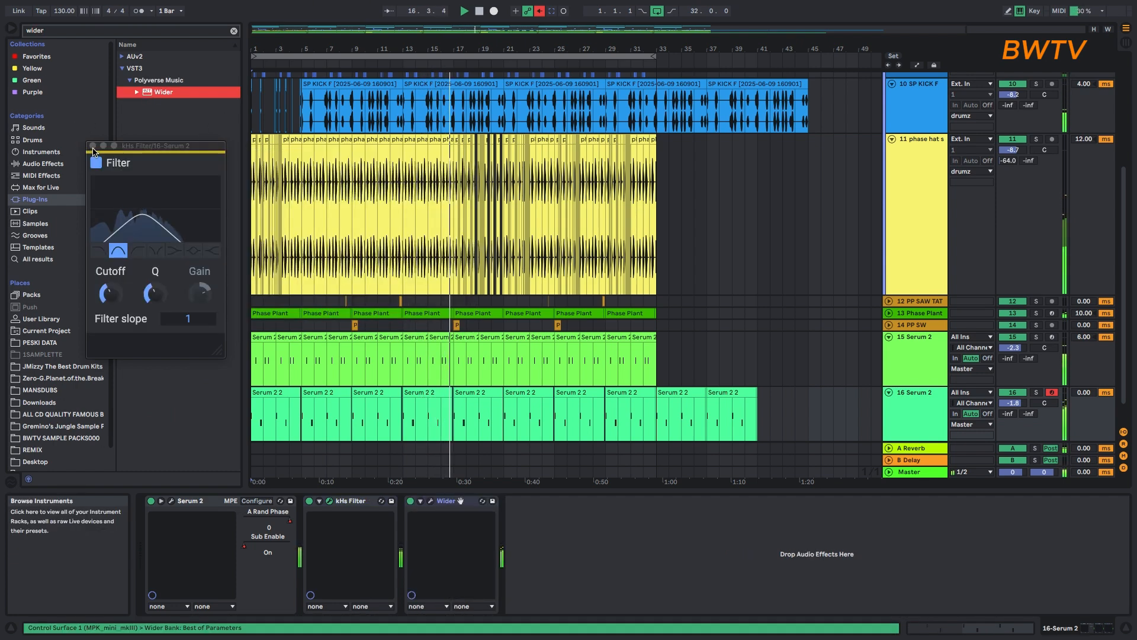
{"action": "left_click", "coordinate": [93, 146]}
- Set track 16's volume to -5.8 dB and its track delay to 5 ms
{"action": "left_click_drag", "start_coordinate": [1014, 403], "coordinate": [1014, 415]}
{"action": "left_click_drag", "start_coordinate": [1090, 393], "coordinate": [1089, 389]}
{"action": "left_click_drag", "start_coordinate": [1014, 404], "coordinate": [1014, 403]}
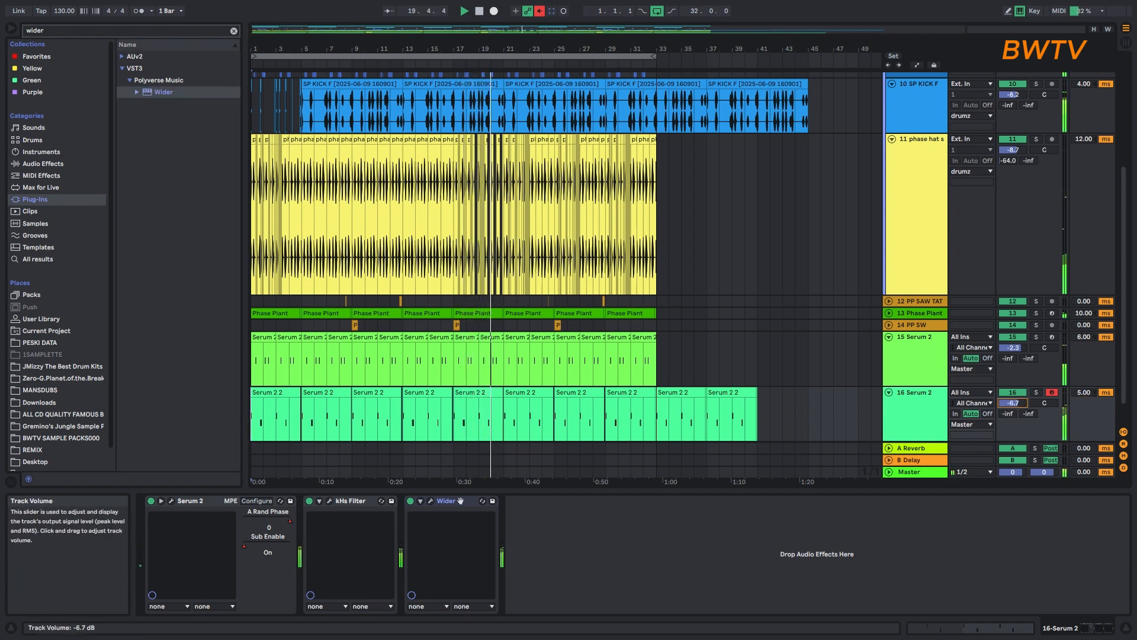
- Play the loop from the start, muting and unmuting track 16 to compare the mix with and without it
{"action": "scroll", "coordinate": [819, 338], "scroll_direction": "down", "scroll_amount": 2}
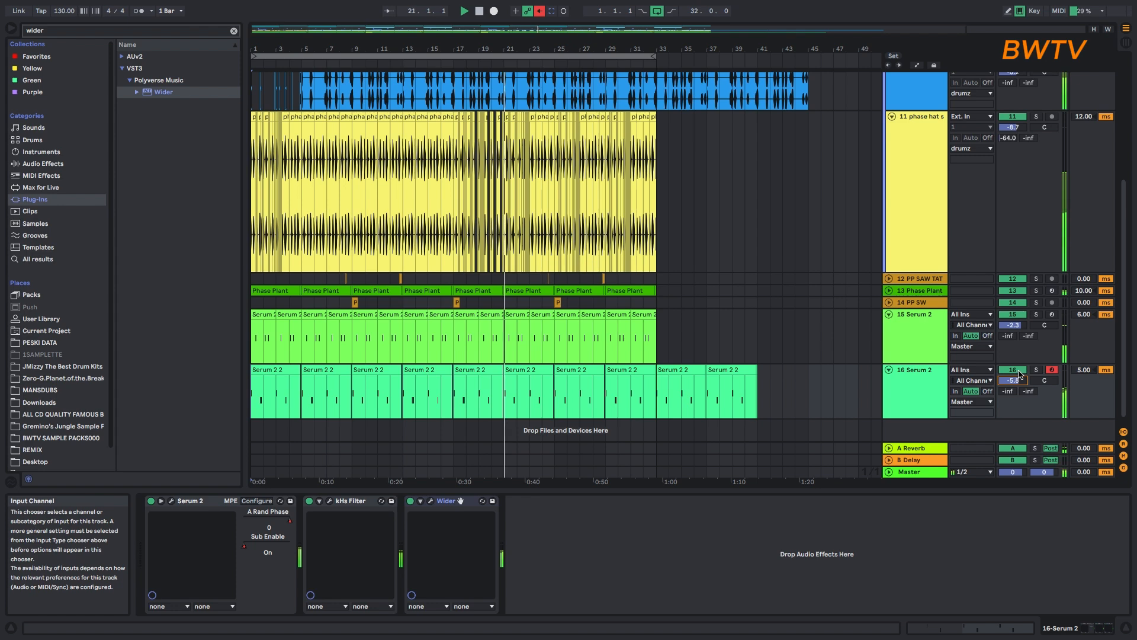
{"action": "scroll", "coordinate": [841, 370], "scroll_direction": "down", "scroll_amount": 1}
{"action": "left_click_drag", "start_coordinate": [429, 402], "coordinate": [94, 439]}
{"action": "key", "text": "space"}
{"action": "key", "text": "space"}
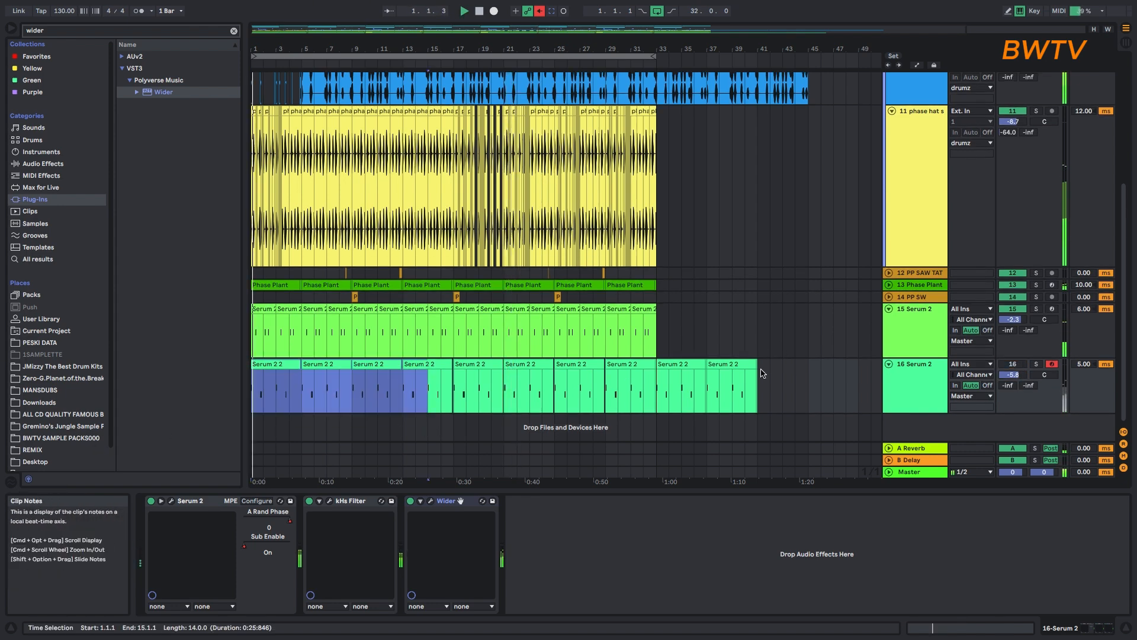
{"action": "left_click", "coordinate": [1013, 365]}
{"action": "left_click", "coordinate": [327, 434]}
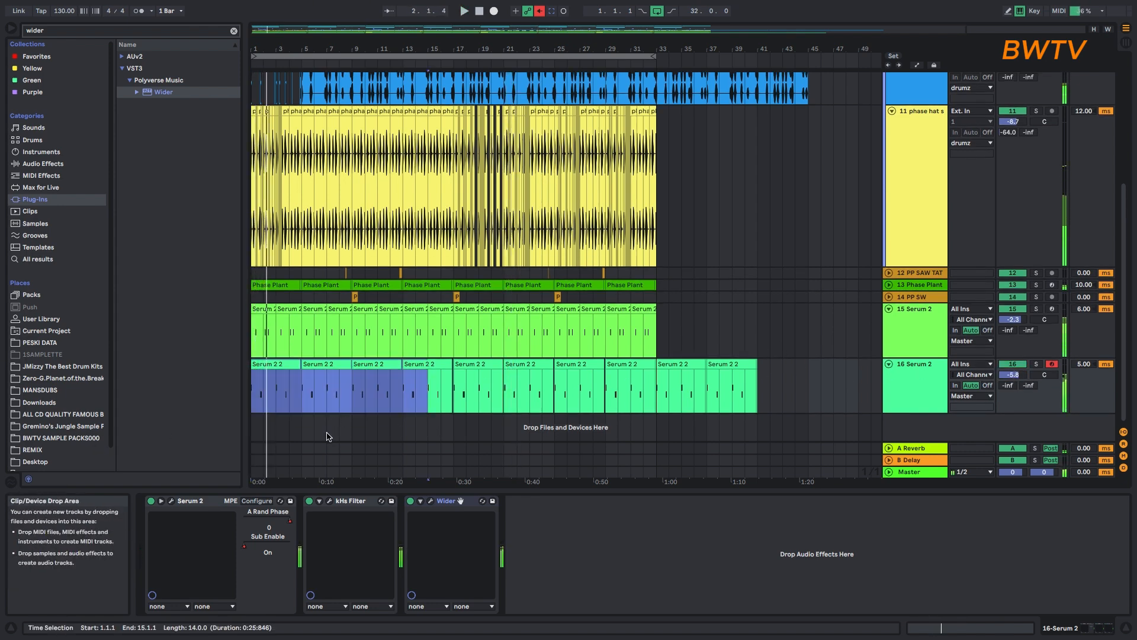
{"action": "left_click_drag", "start_coordinate": [327, 405], "coordinate": [242, 379]}
{"action": "key", "text": "space"}
{"action": "key", "text": "space"}
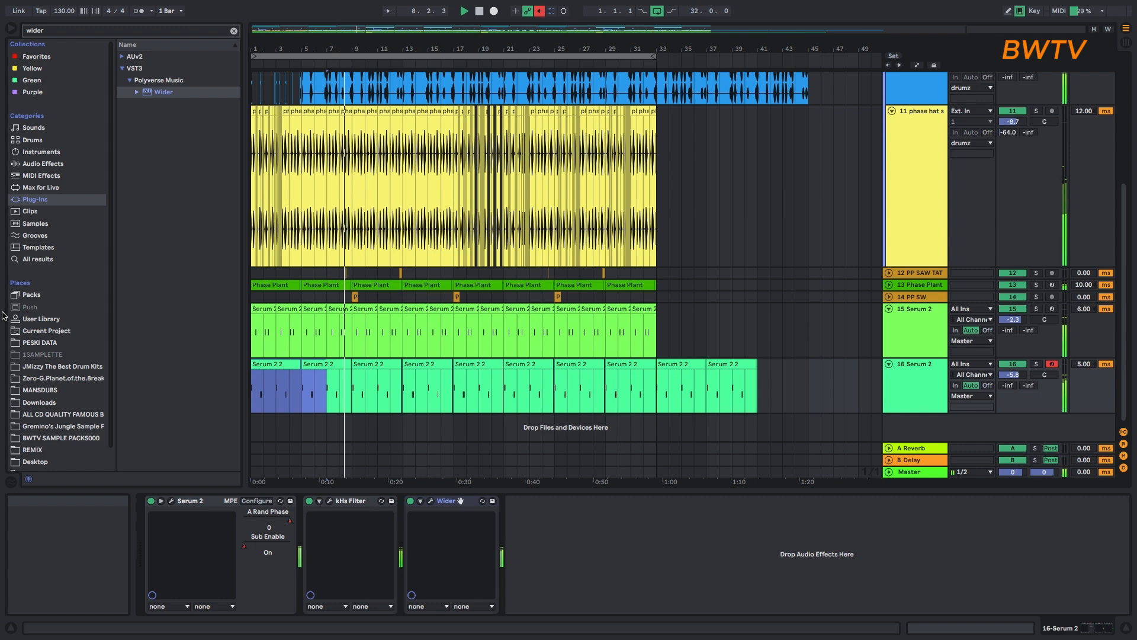
{"action": "key", "text": "space"}
- Show the automation lanes and draw kHs Filter cutoff automation on track 16 across the first 16 bars
{"action": "left_click", "coordinate": [917, 65]}
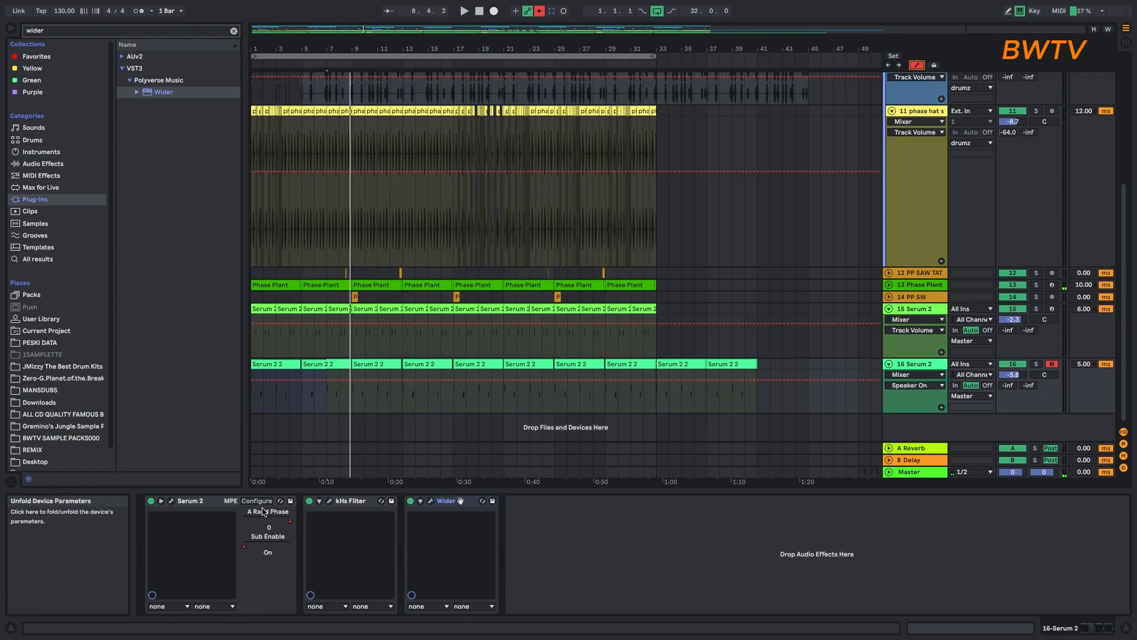
{"action": "left_click", "coordinate": [320, 501]}
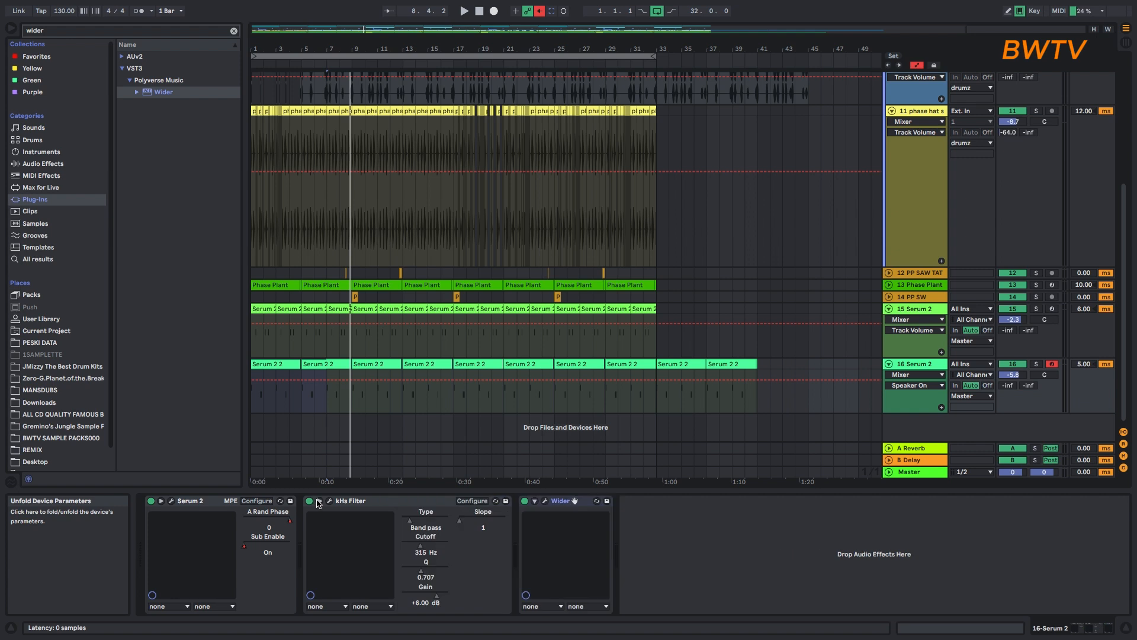
{"action": "left_click", "coordinate": [252, 395]}
{"action": "mouse_move", "coordinate": [265, 394]}
{"action": "left_mouse_down"}
{"action": "mouse_move", "coordinate": [346, 385]}
{"action": "mouse_move", "coordinate": [403, 407]}
{"action": "mouse_move", "coordinate": [411, 385]}
{"action": "mouse_move", "coordinate": [454, 381]}
{"action": "mouse_move", "coordinate": [373, 426]}
{"action": "mouse_move", "coordinate": [128, 425]}
{"action": "left_mouse_up"}
{"action": "key", "text": "space"}
{"action": "left_click", "coordinate": [364, 385]}
{"action": "left_click", "coordinate": [379, 385]}
{"action": "key", "text": "space"}
{"action": "key", "text": "space"}
{"action": "left_click", "coordinate": [354, 394]}
- Audition the cutoff automation and duplicate the first 16 bars of track 16 onto bars 17 to 33
{"action": "key", "text": "space"}
{"action": "key", "text": "space"}
{"action": "key", "text": "space"}
{"action": "key", "text": "space"}
{"action": "key", "text": "space"}
{"action": "key", "text": "space"}
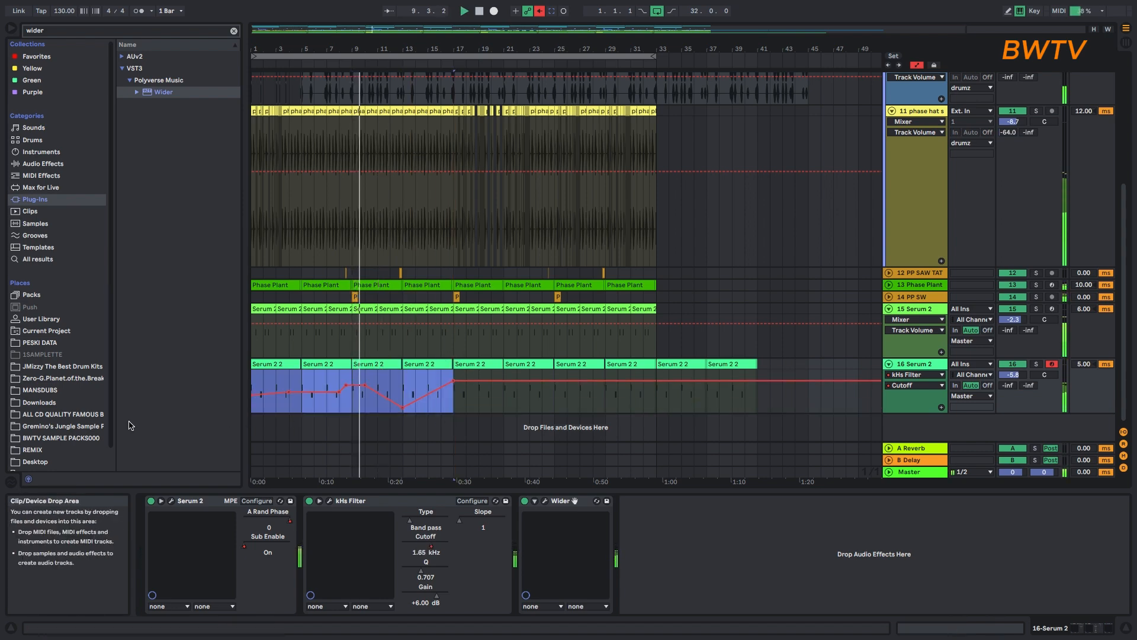
{"action": "key", "text": "ctrl+d"}
- Automate Serum 2's Filter 1 frequency on track 16 in steps up to bar 17, with a dip at bar 25 rising to bar 37
{"action": "left_click", "coordinate": [171, 501]}
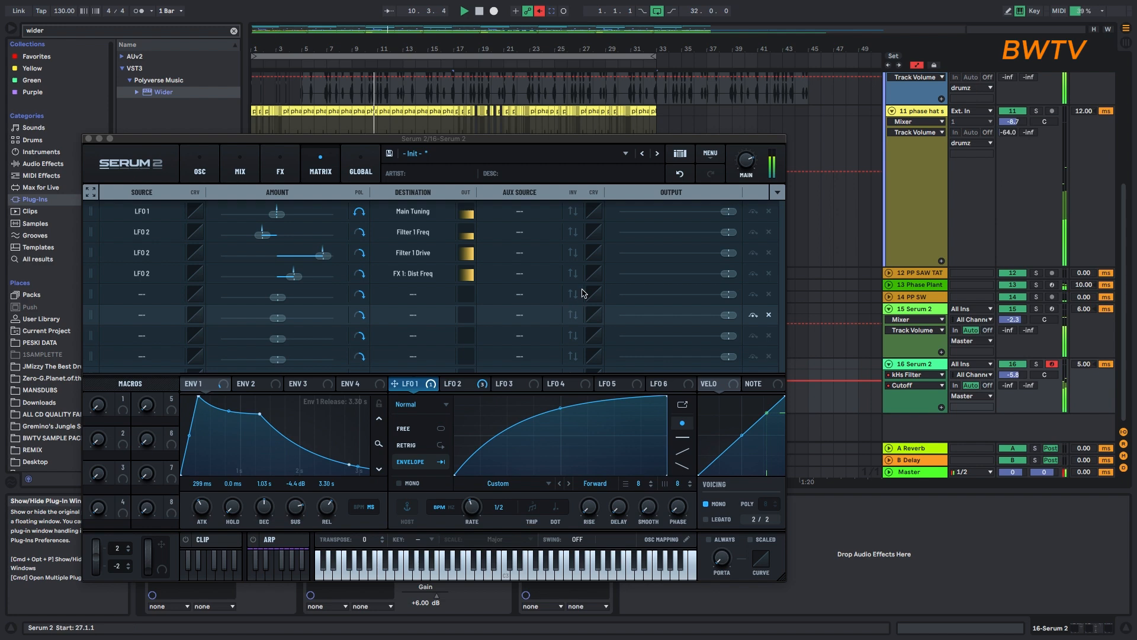
{"action": "left_click", "coordinate": [199, 171]}
{"action": "left_click", "coordinate": [687, 319]}
{"action": "double_click", "coordinate": [688, 319]}
{"action": "left_click", "coordinate": [88, 139]}
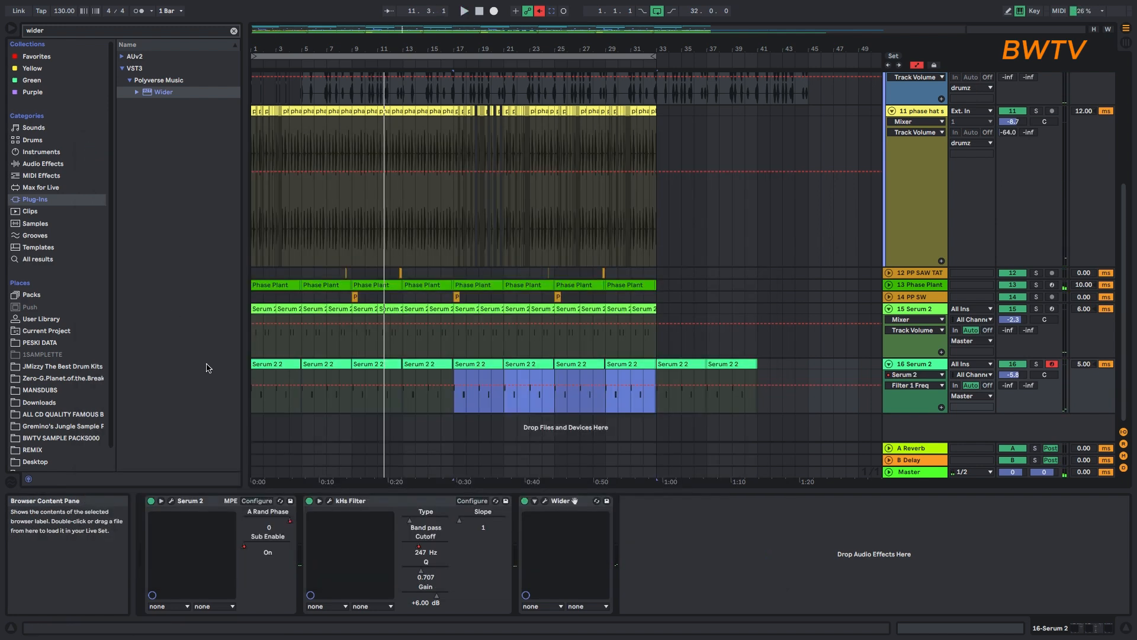
{"action": "left_click_drag", "start_coordinate": [294, 388], "coordinate": [707, 371]}
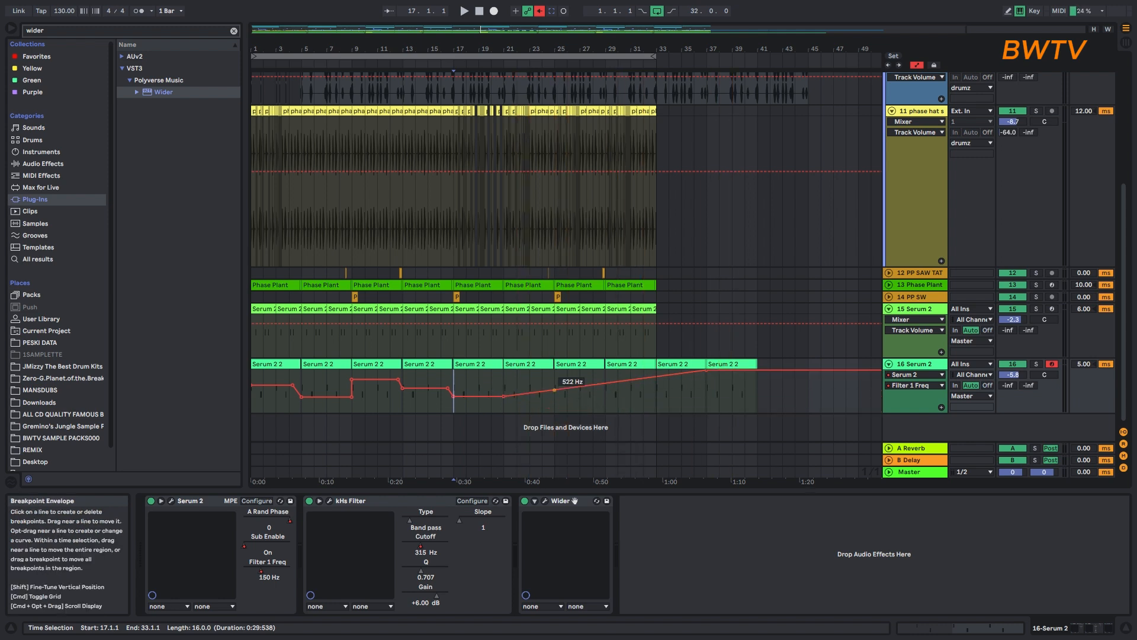
{"action": "left_click_drag", "start_coordinate": [572, 388], "coordinate": [576, 410]}
- Play the loop from the start to hear the filter frequency automation on track 16
{"action": "key", "text": "space"}
{"action": "left_click_drag", "start_coordinate": [340, 409], "coordinate": [248, 410]}
{"action": "key", "text": "space"}
{"action": "key", "text": "space"}
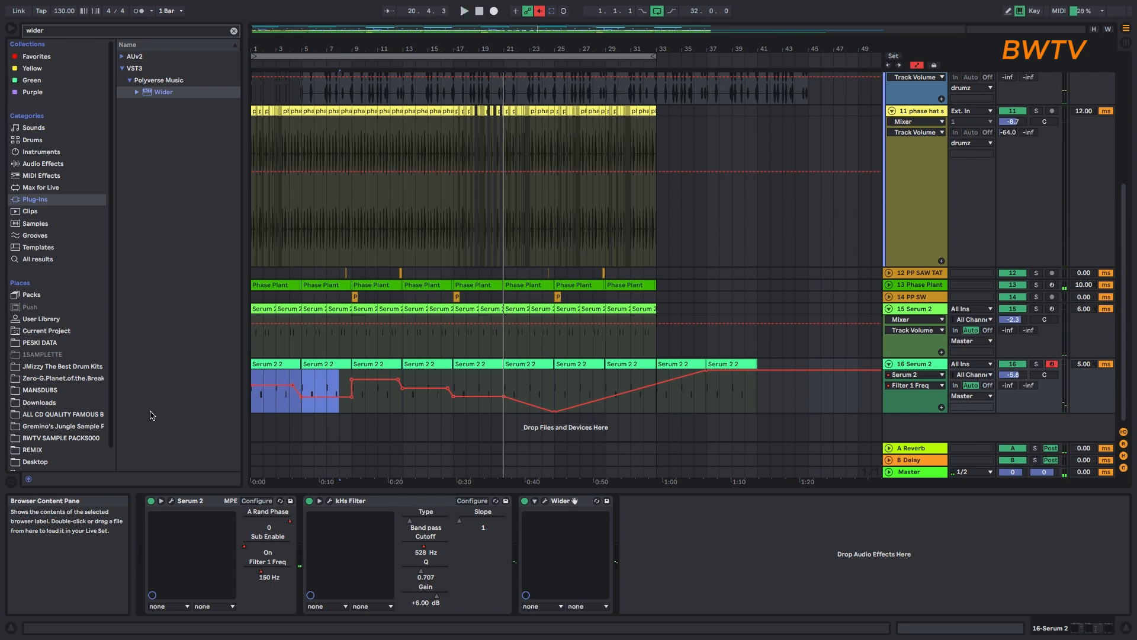
{"action": "mouse_move", "coordinate": [2, 13]}
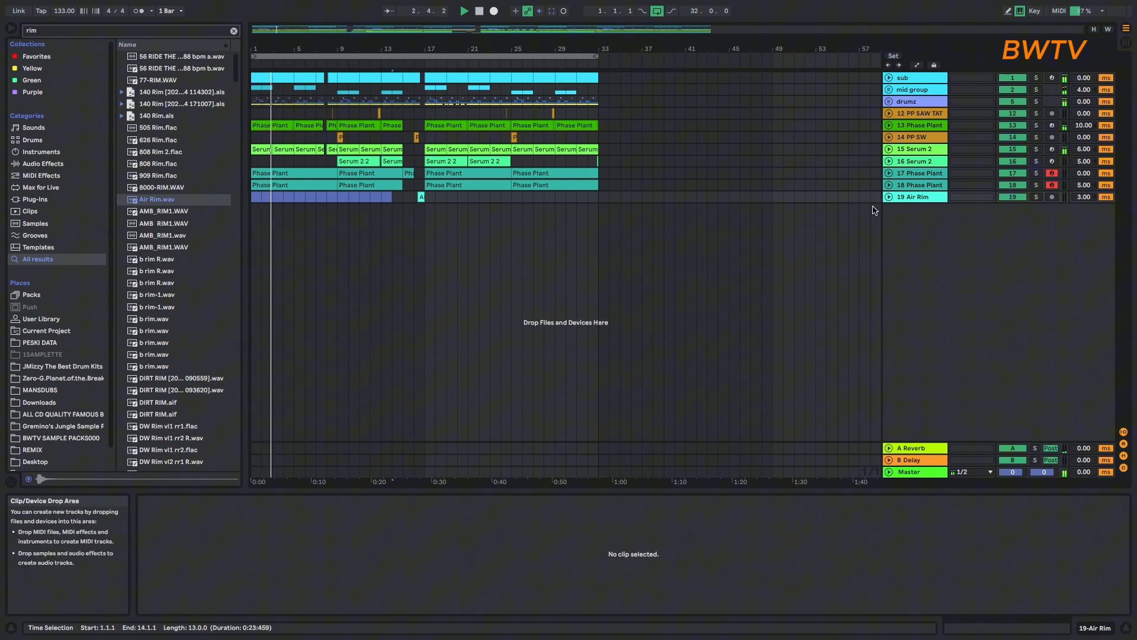
- Unfold tracks 17 and 18 and examine the Phase Plant patch on track 17, closing its window
{"action": "left_click", "coordinate": [889, 173]}
{"action": "left_click", "coordinate": [888, 230]}
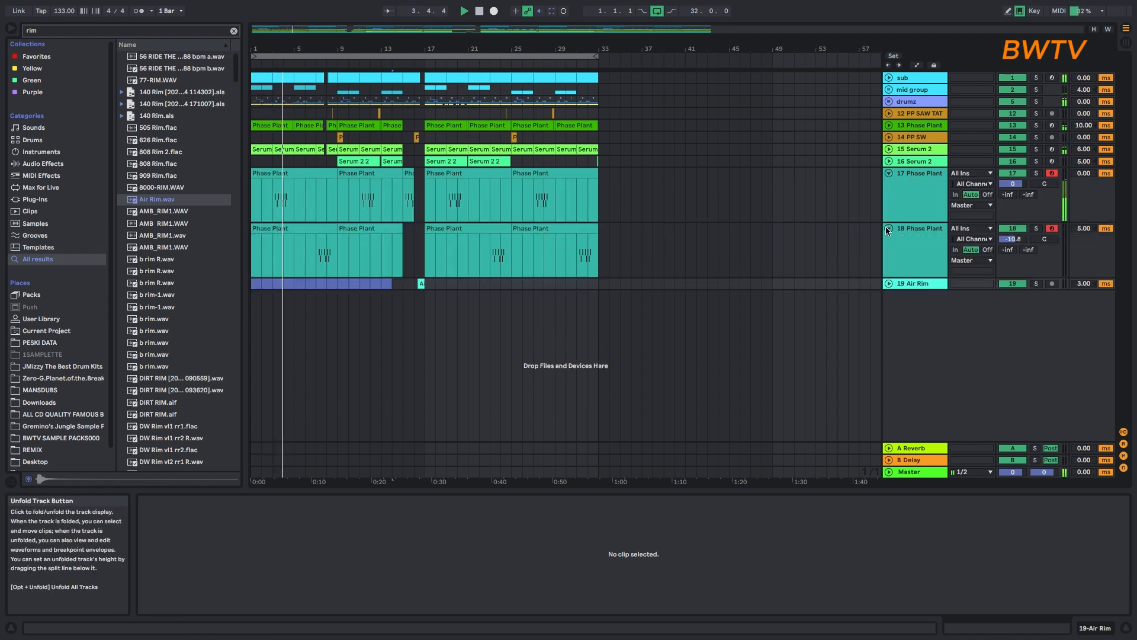
{"action": "left_click", "coordinate": [916, 199]}
{"action": "left_click", "coordinate": [172, 501]}
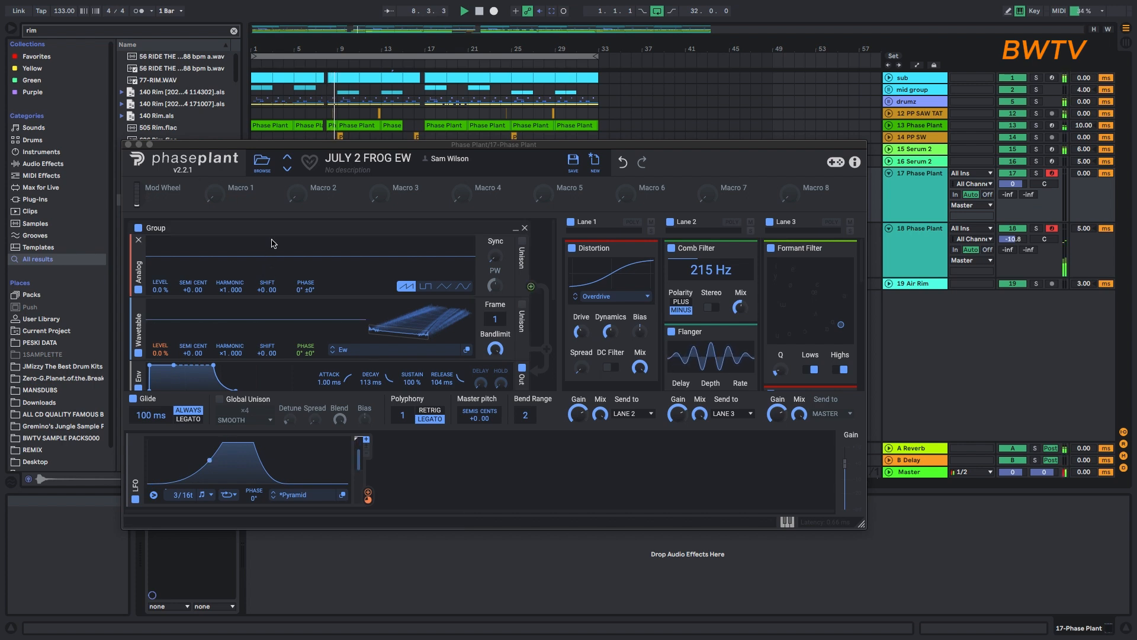
{"action": "scroll", "coordinate": [343, 316], "scroll_direction": "down", "scroll_amount": 1}
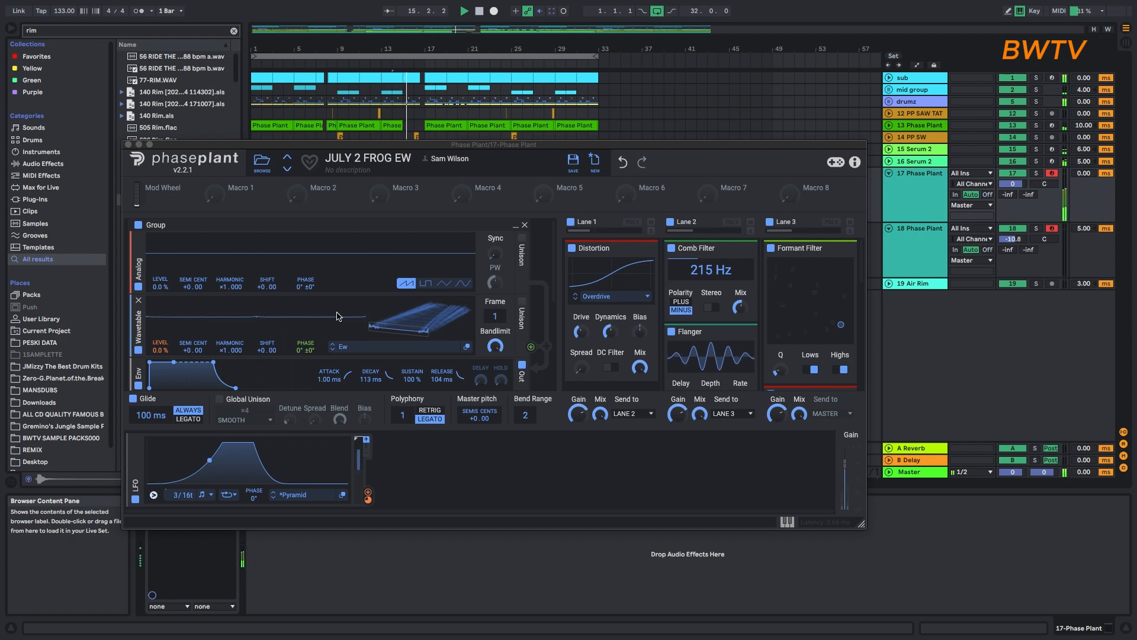
{"action": "left_click", "coordinate": [127, 145]}
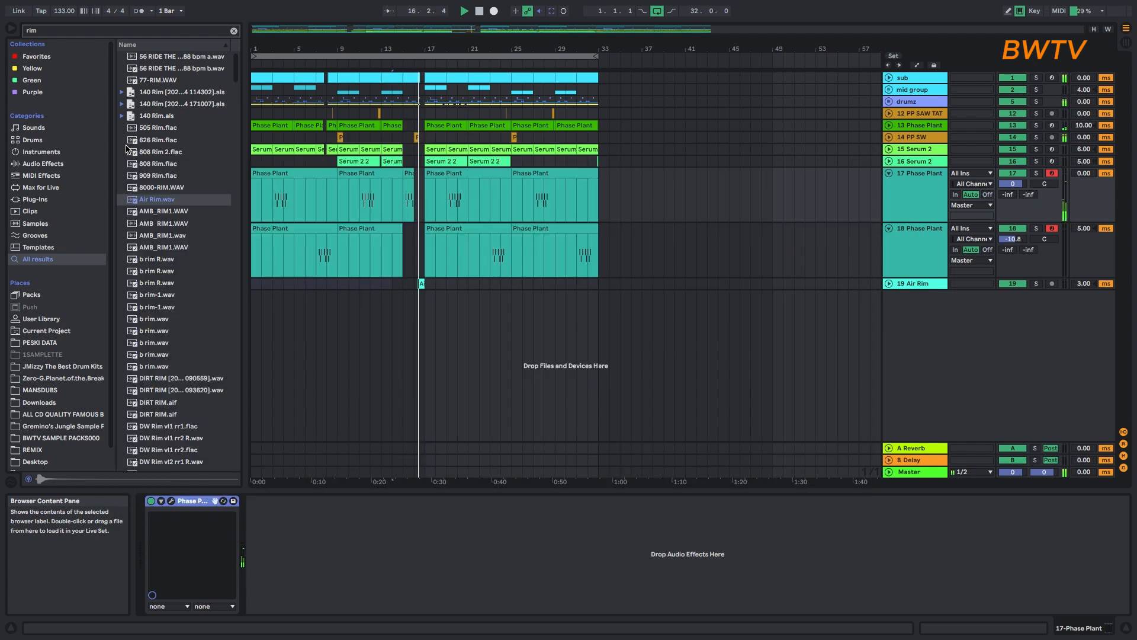